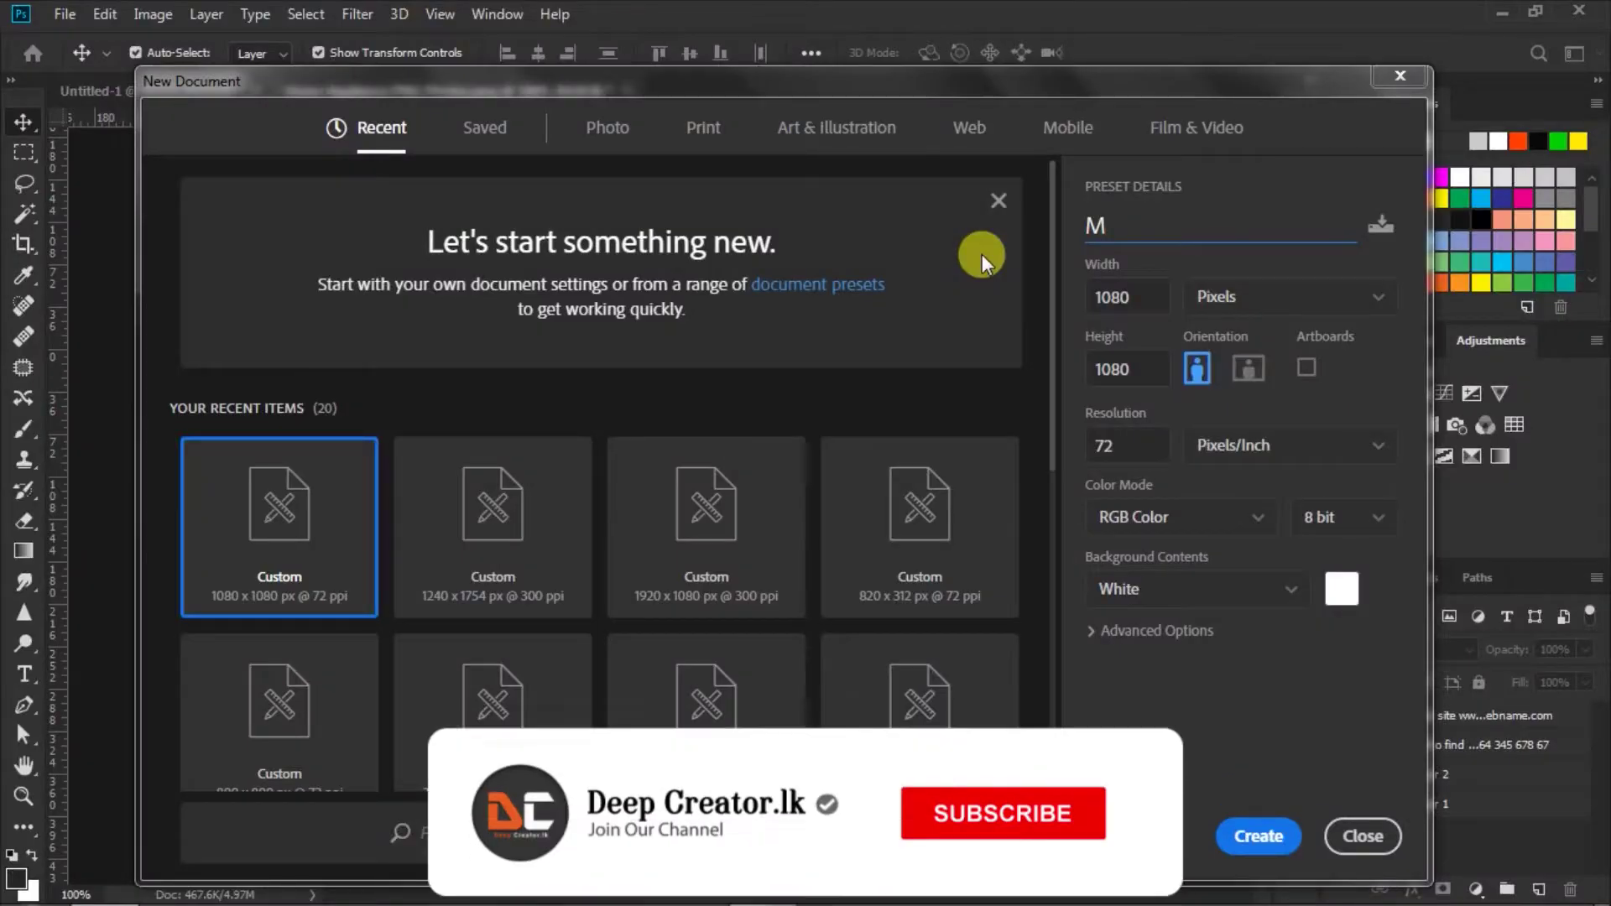
- Create a 1080 × 1080 px, 72 ppi document named 'Media banner design'
{"action": "type", "text": "edia "}
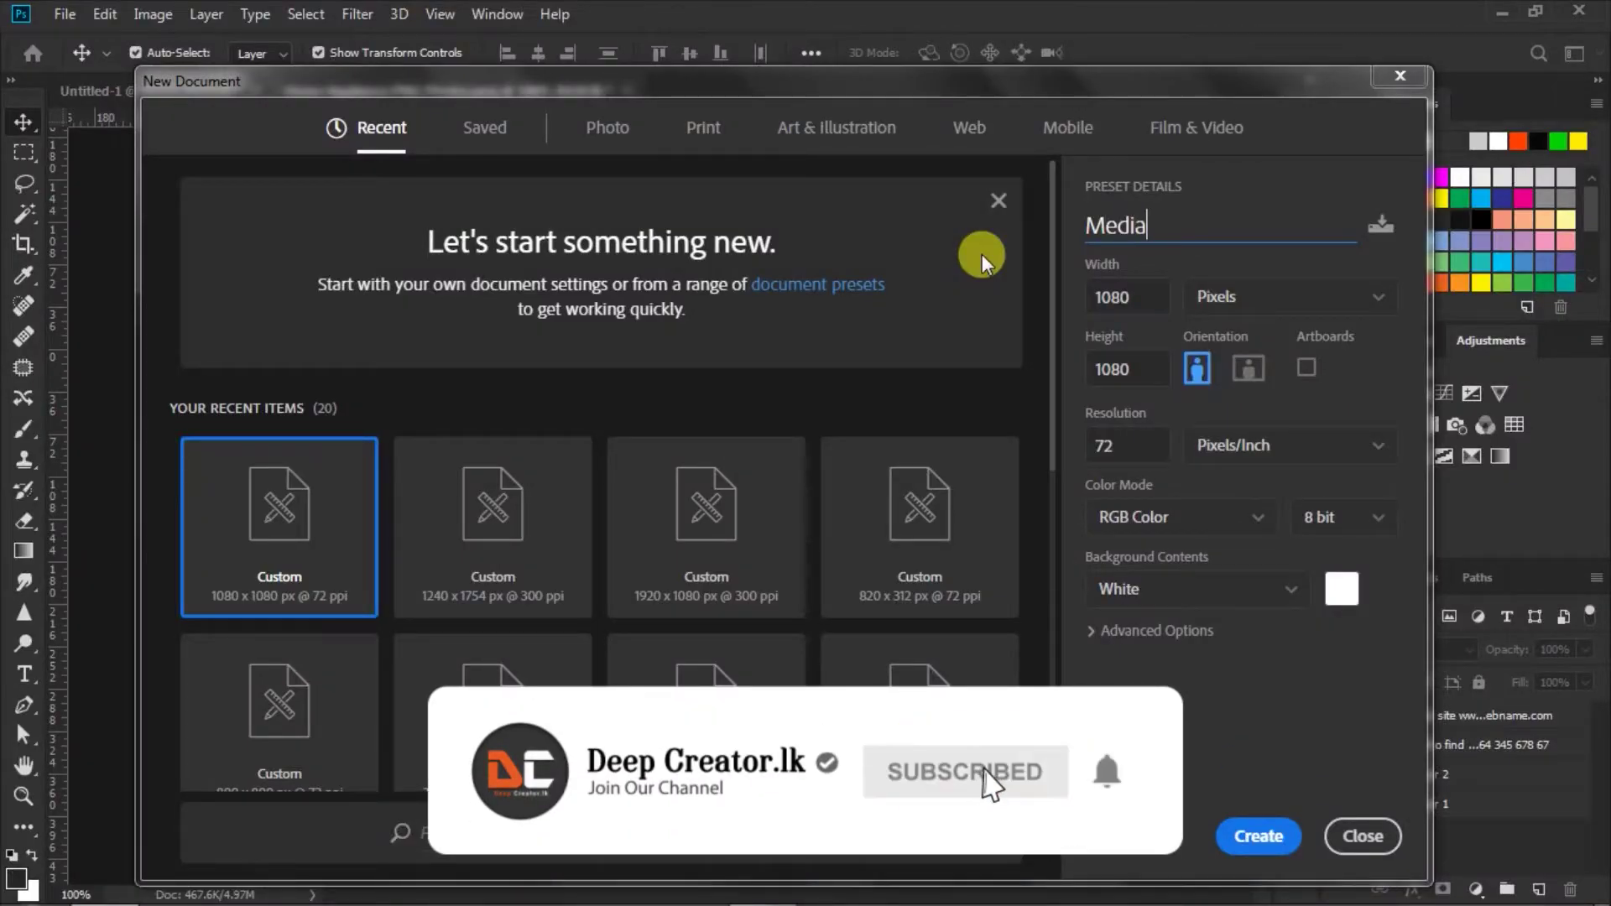
{"action": "type", "text": "banner design"}
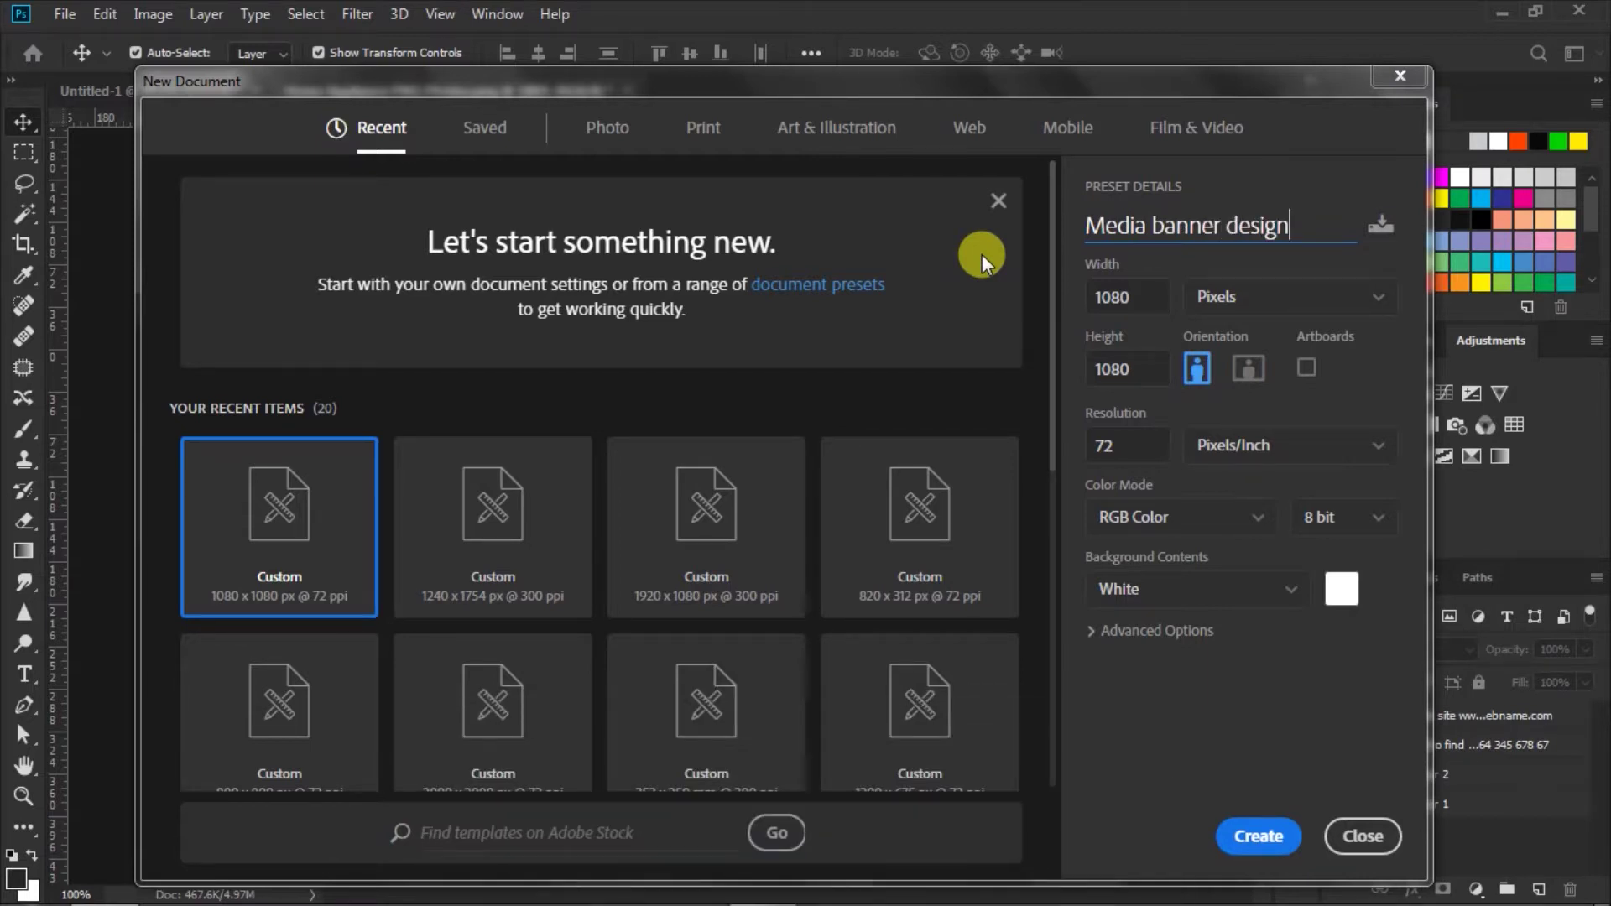
{"action": "left_click", "coordinate": [1145, 301]}
{"action": "double_click", "coordinate": [1116, 369]}
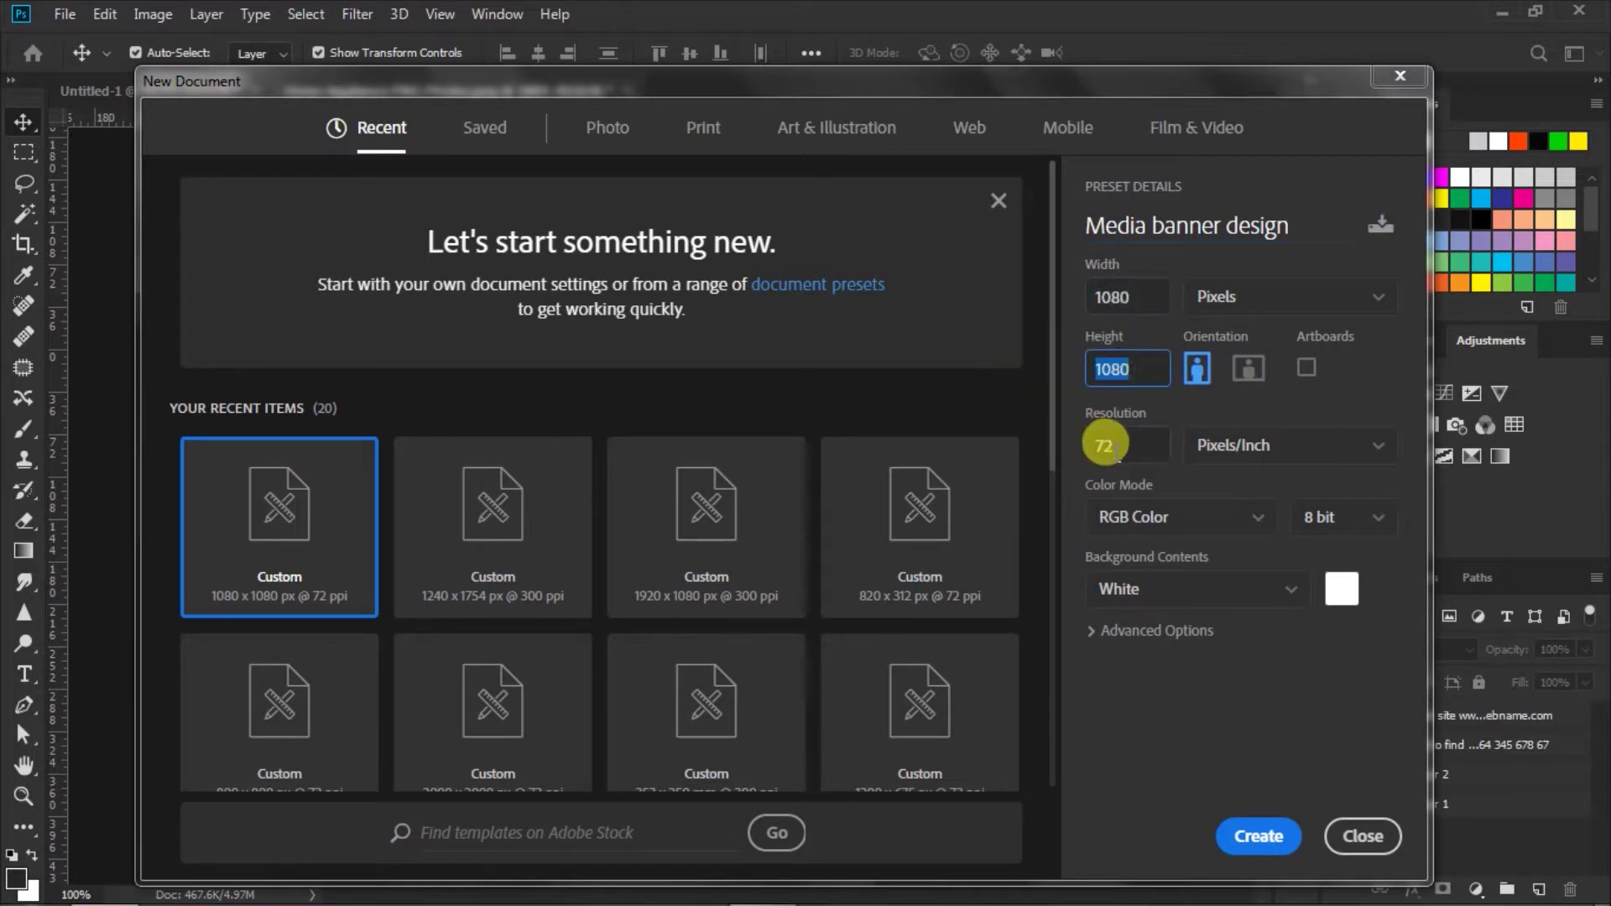
{"action": "left_click", "coordinate": [1106, 447]}
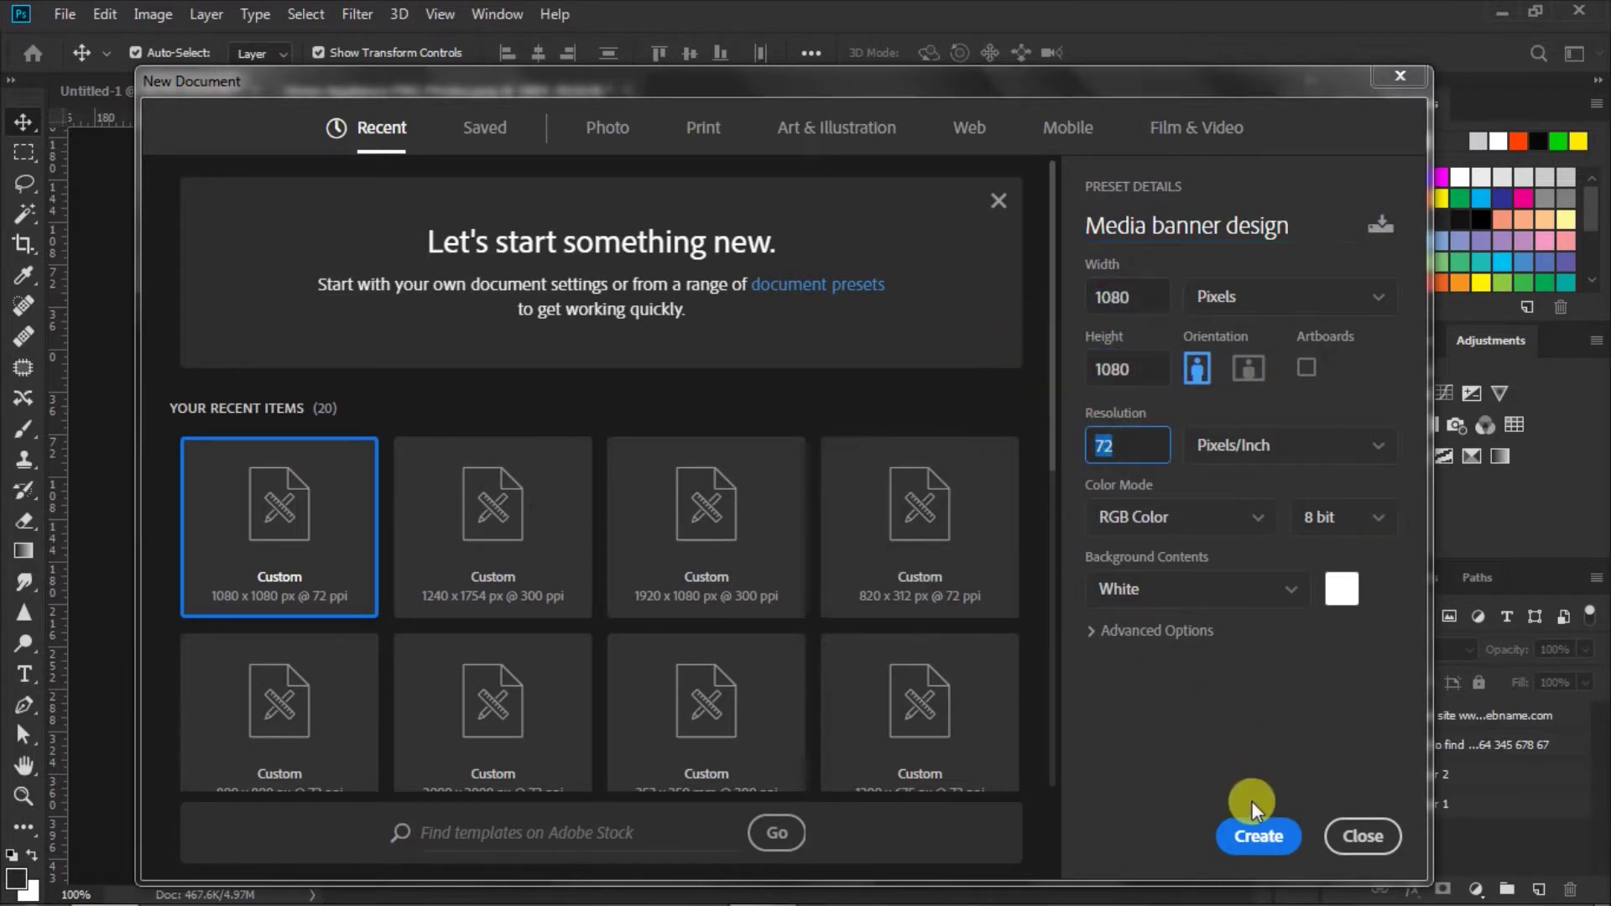
{"action": "left_click", "coordinate": [1256, 845]}
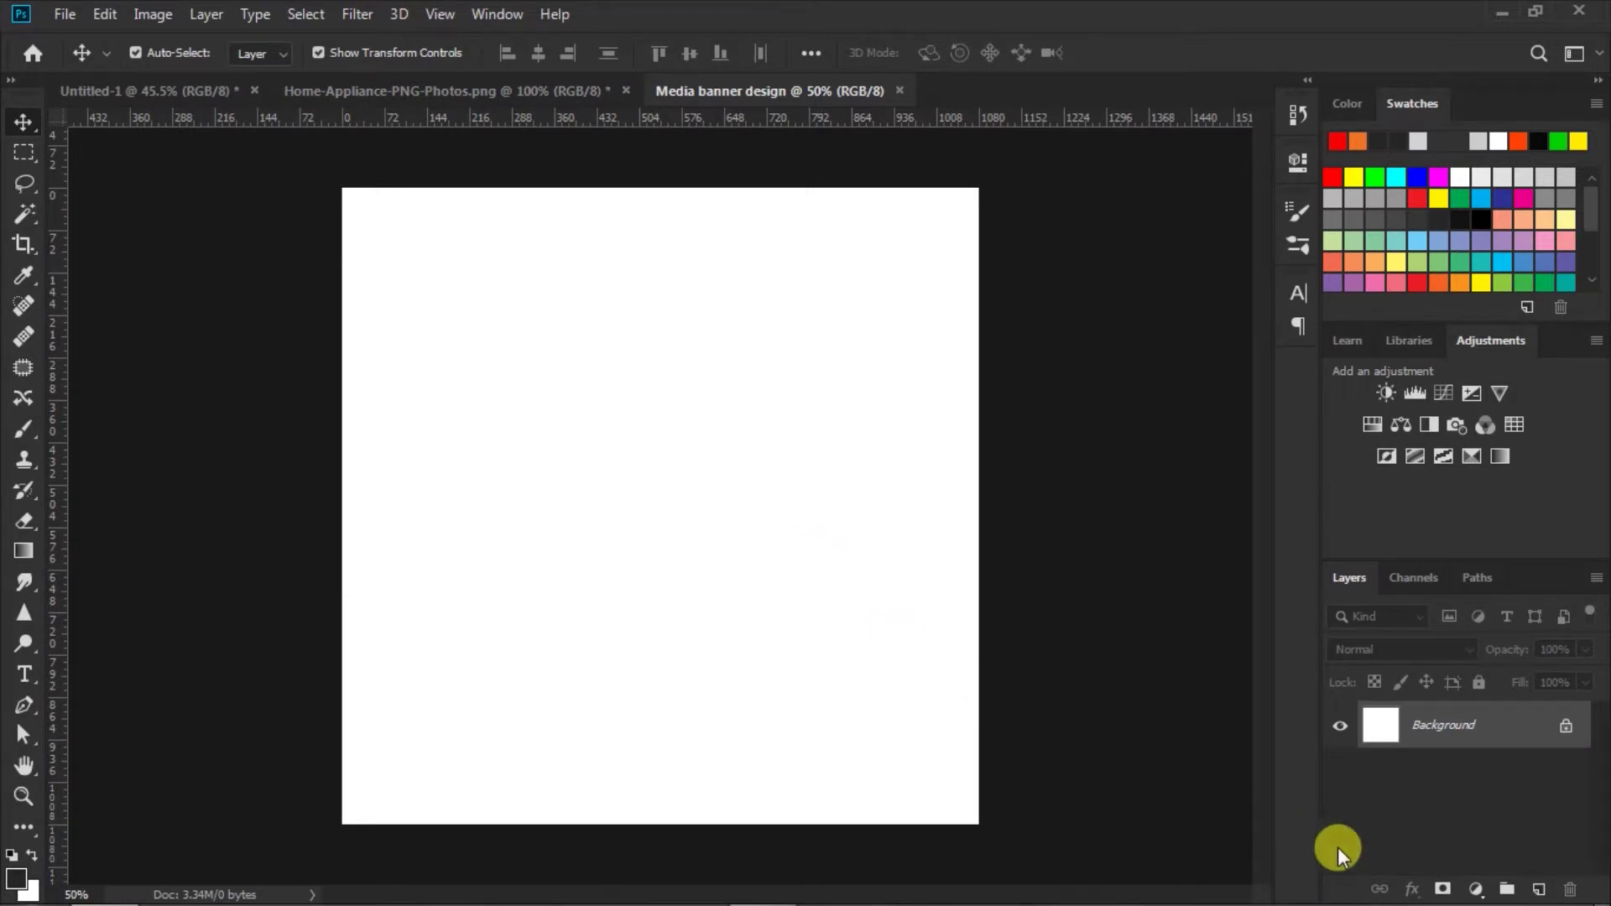
- Add a Solid Color fill layer in light grey #d2d3d5 over the white background
{"action": "left_click", "coordinate": [1476, 890]}
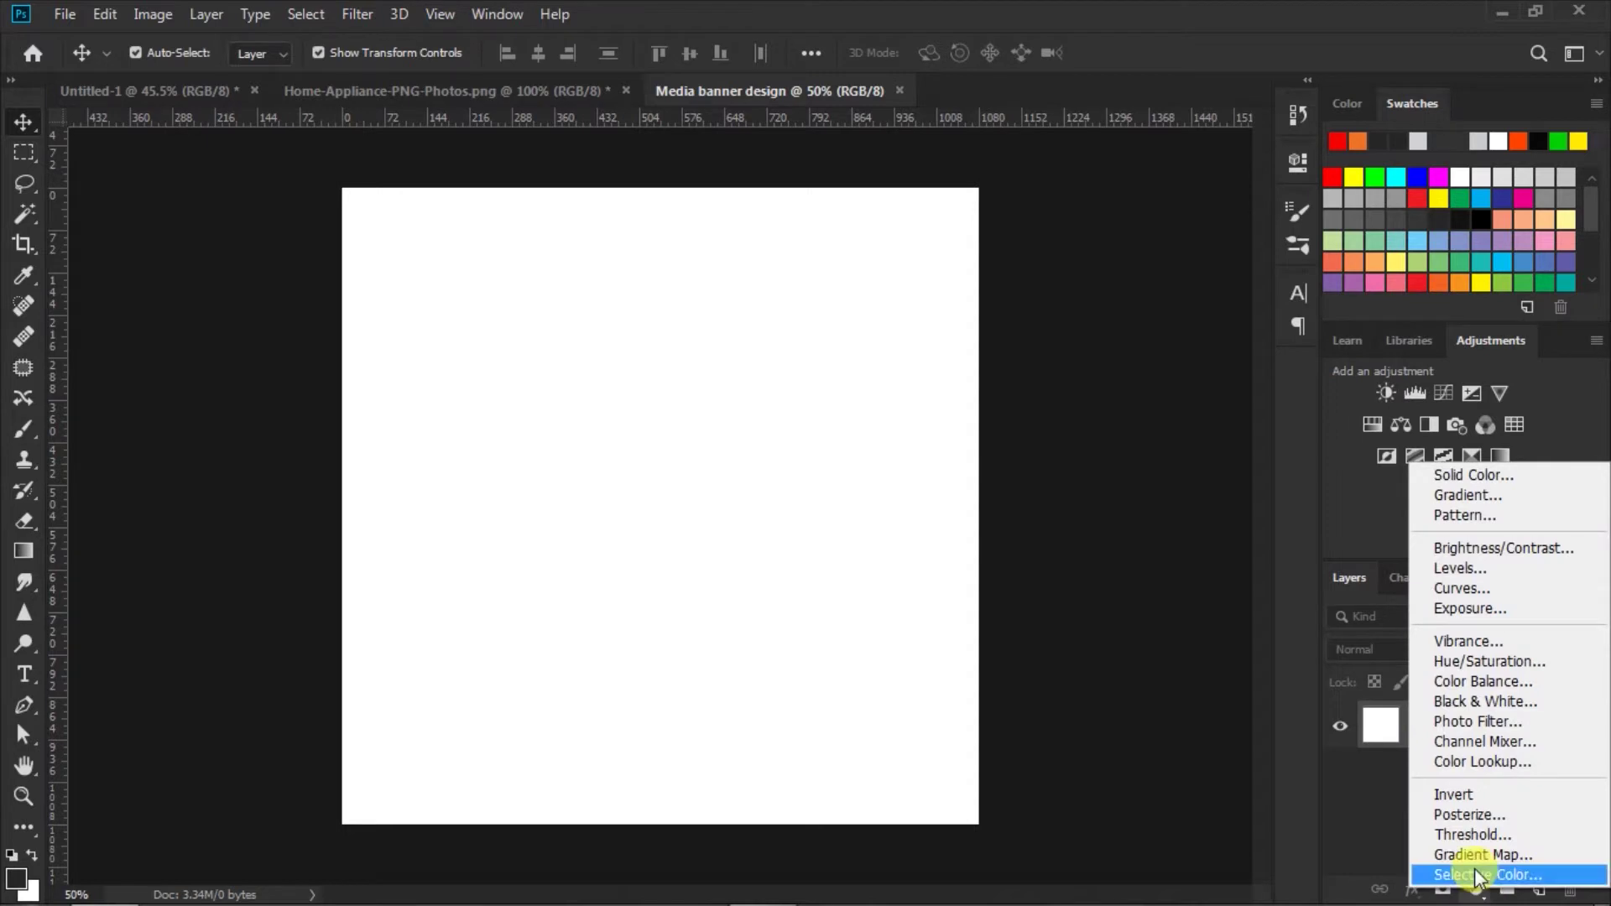
{"action": "left_click", "coordinate": [1457, 475]}
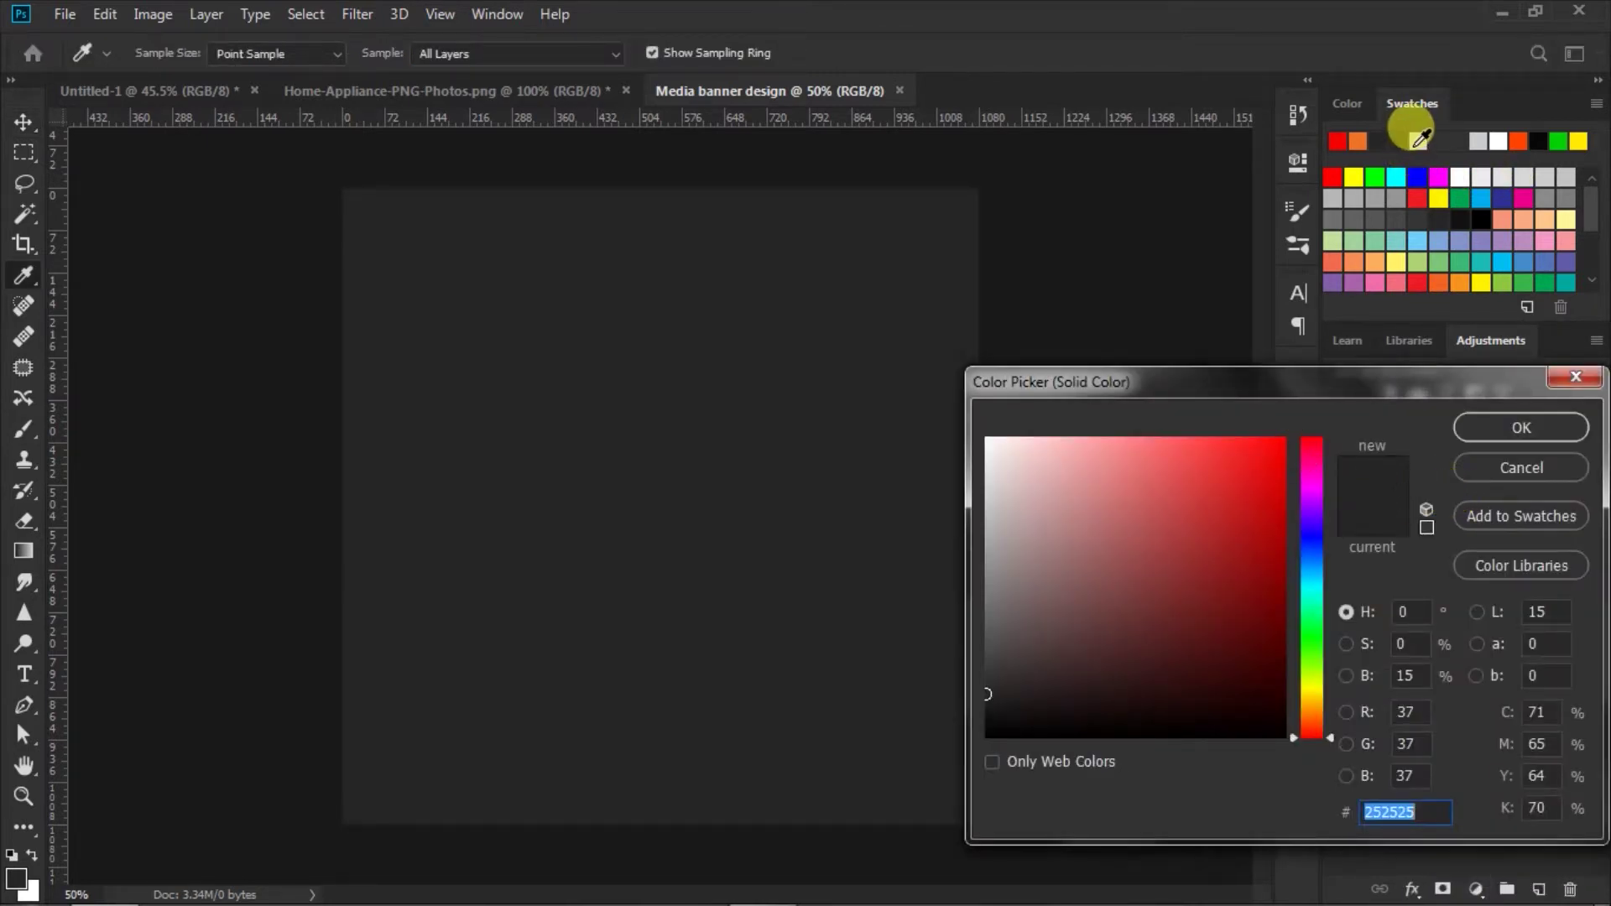
{"action": "left_click", "coordinate": [1417, 144]}
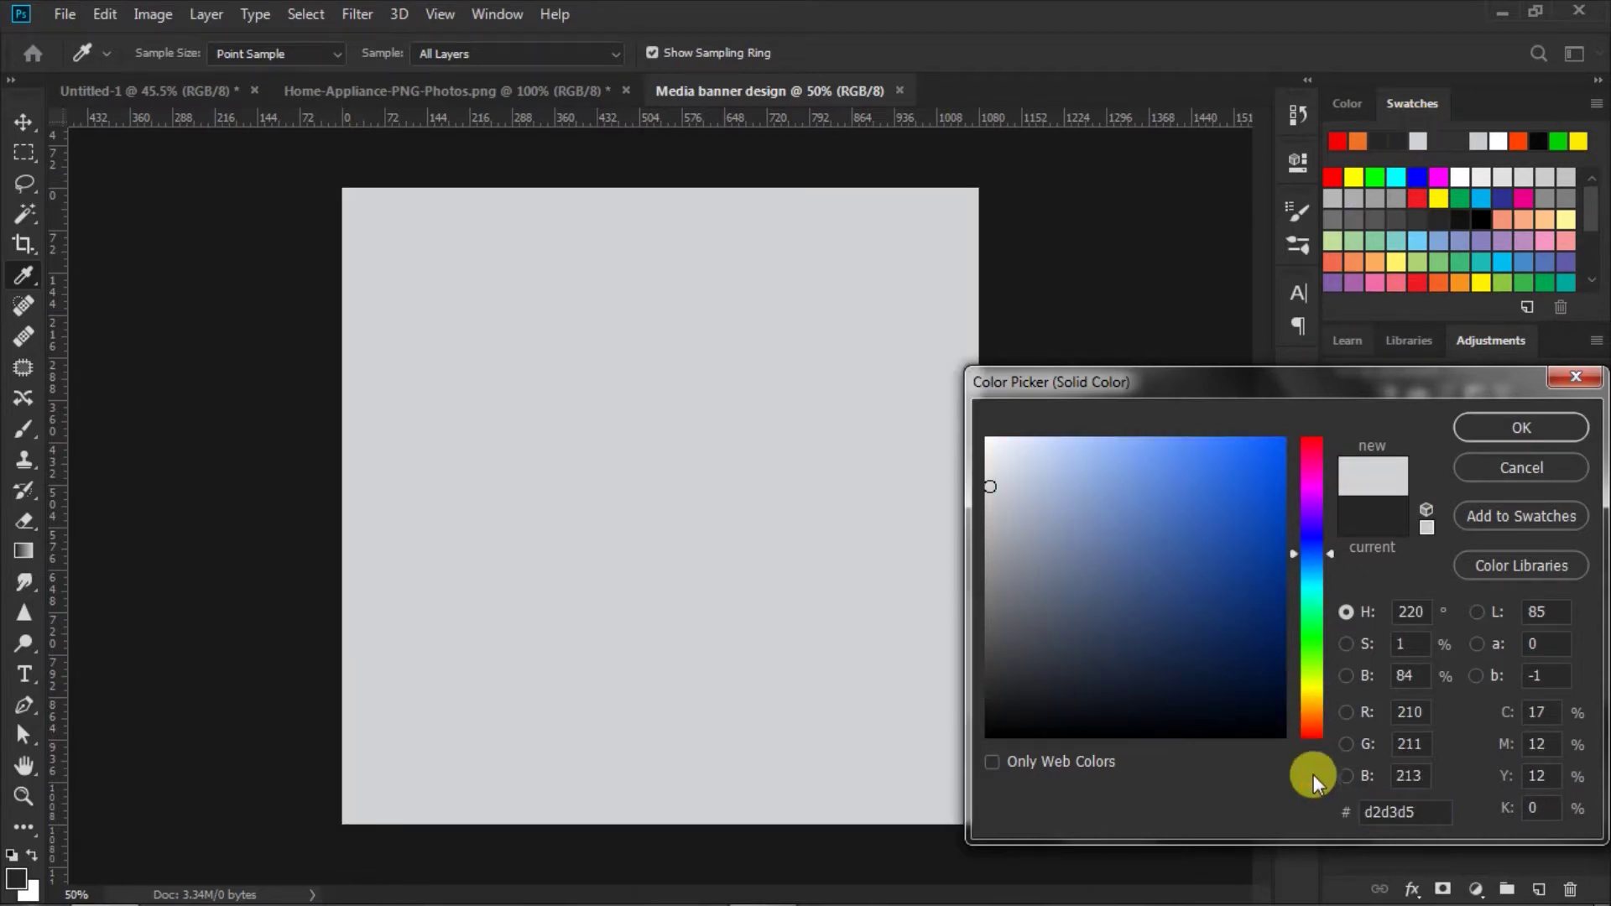
{"action": "double_click", "coordinate": [1412, 810]}
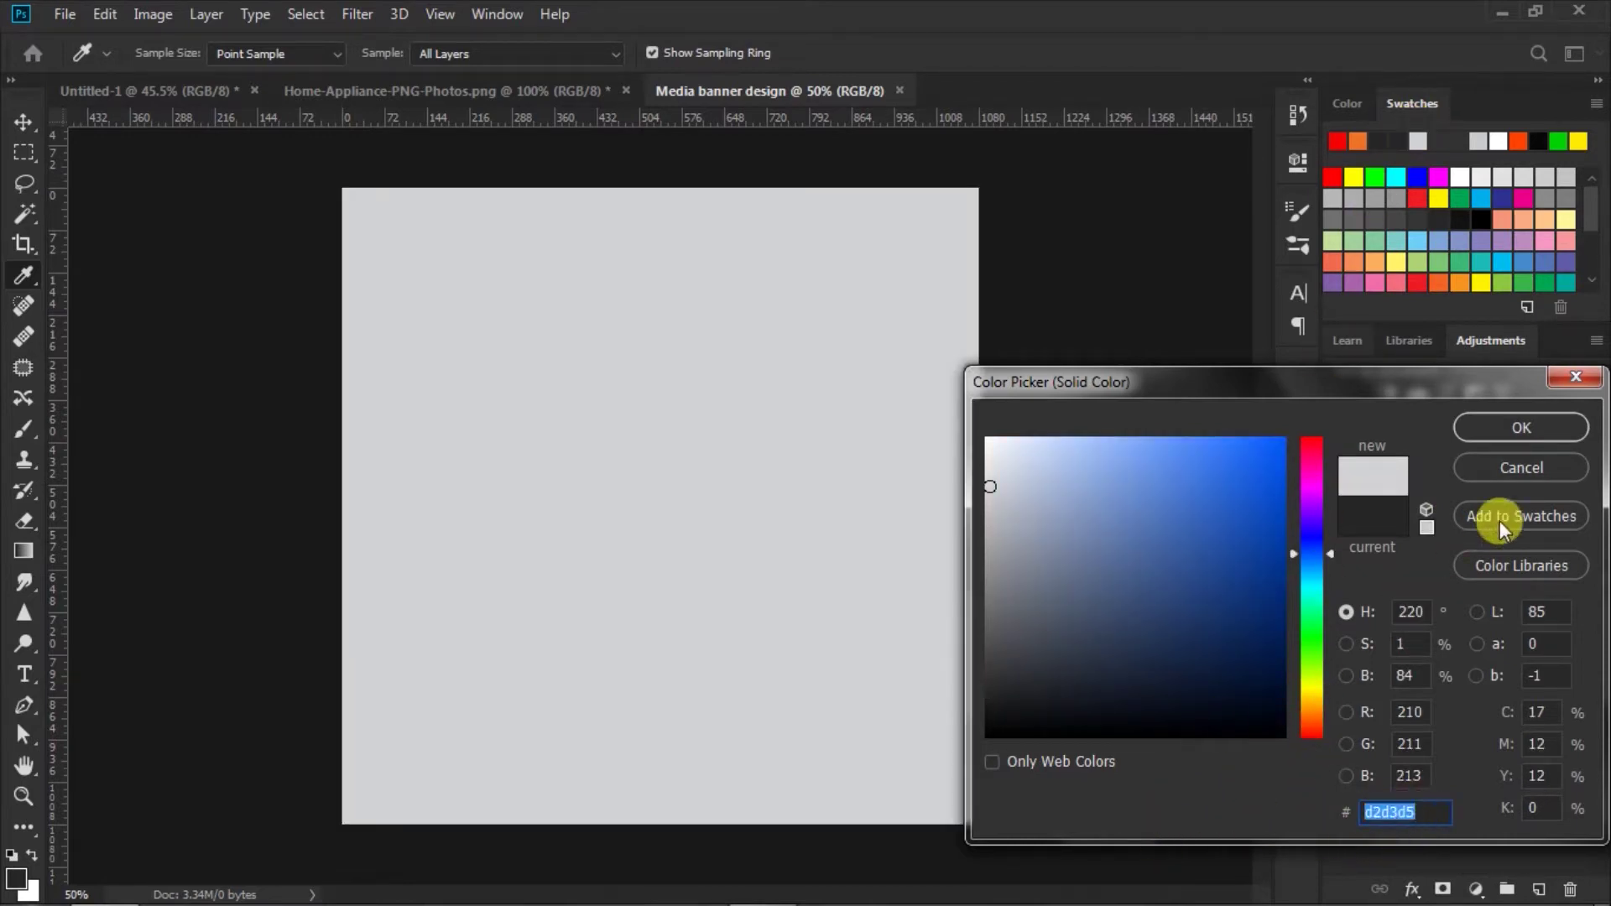
{"action": "left_click", "coordinate": [1502, 424]}
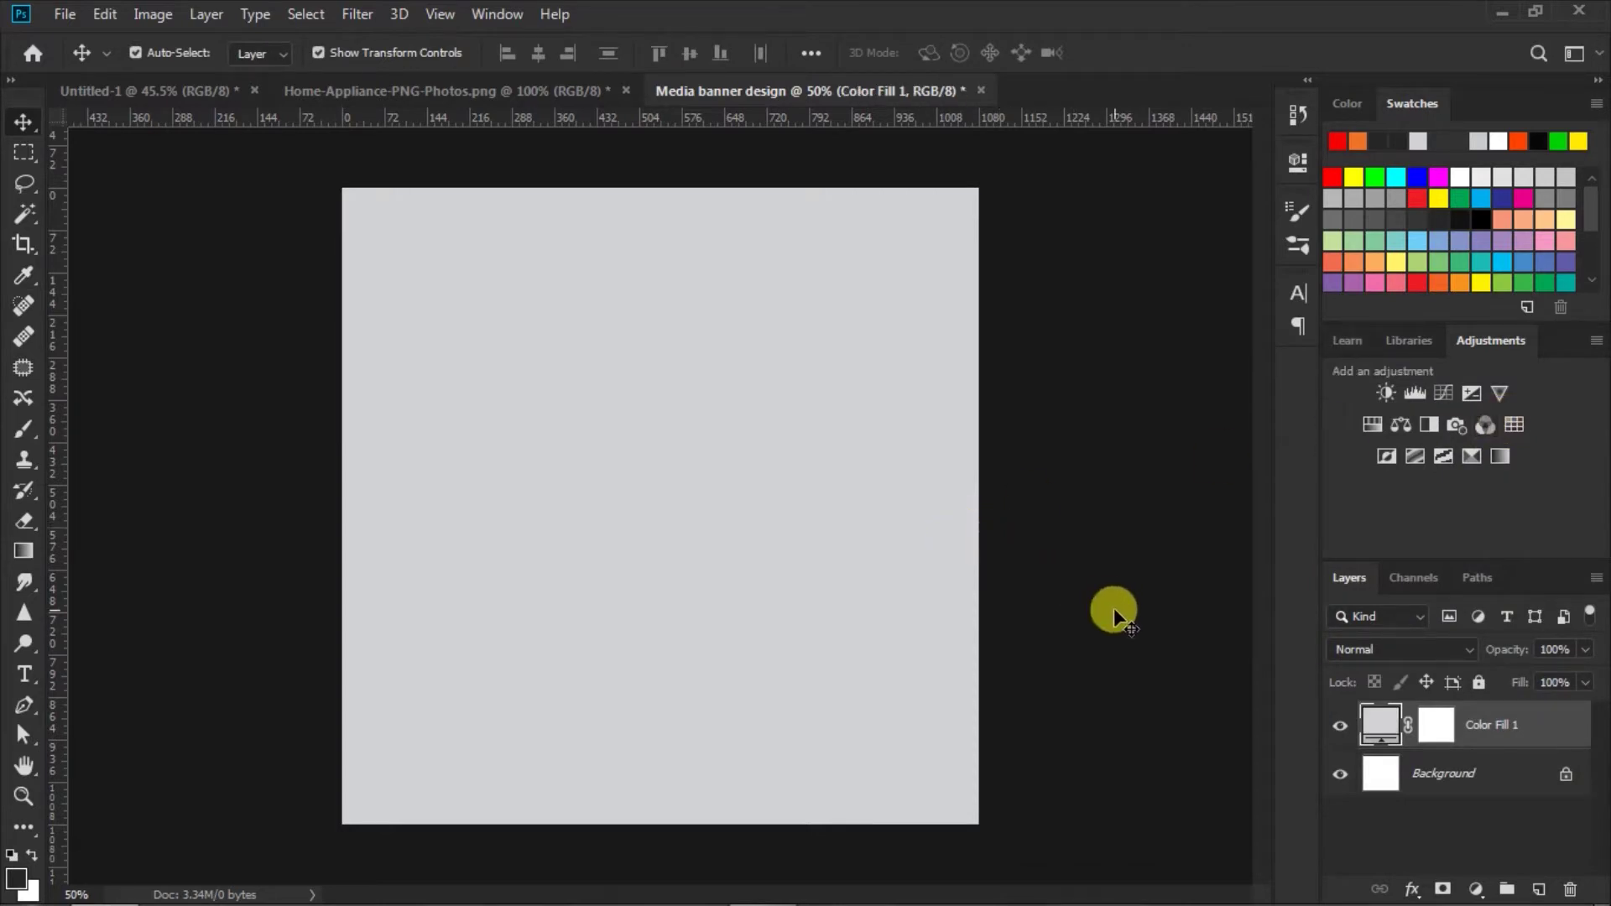
{"action": "left_click", "coordinate": [1115, 613]}
{"action": "left_click", "coordinate": [541, 89]}
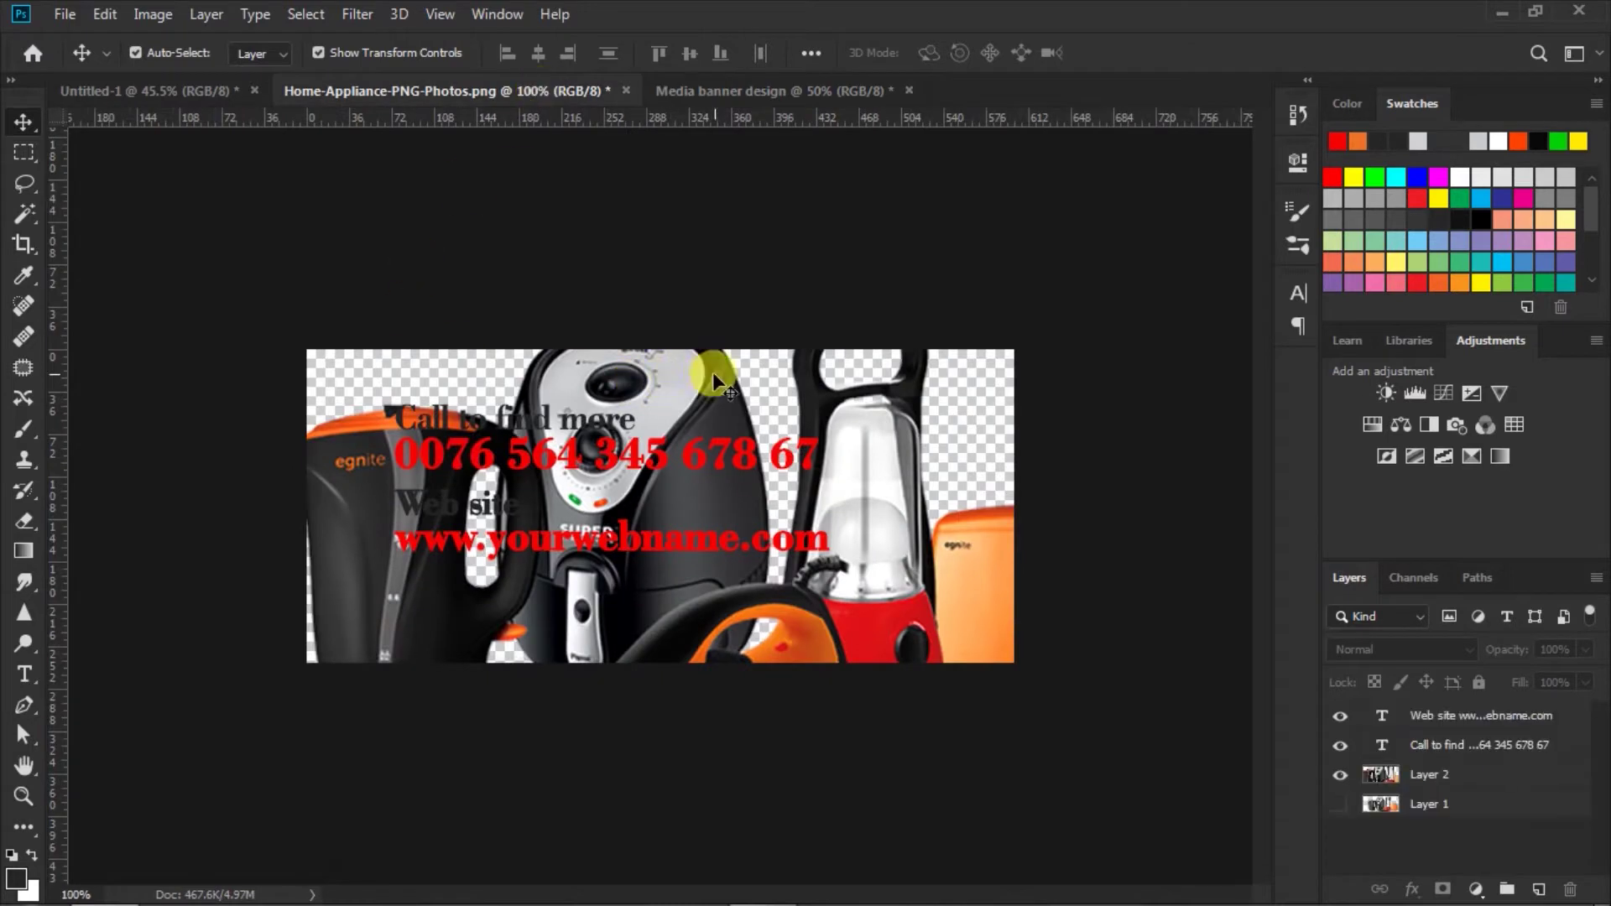
- Bring the appliances layer from Home-Appliance-PNG-Photos.png onto the banner, placed just below centre
{"action": "left_click", "coordinate": [698, 374]}
{"action": "left_click_drag", "start_coordinate": [697, 375], "coordinate": [713, 263]}
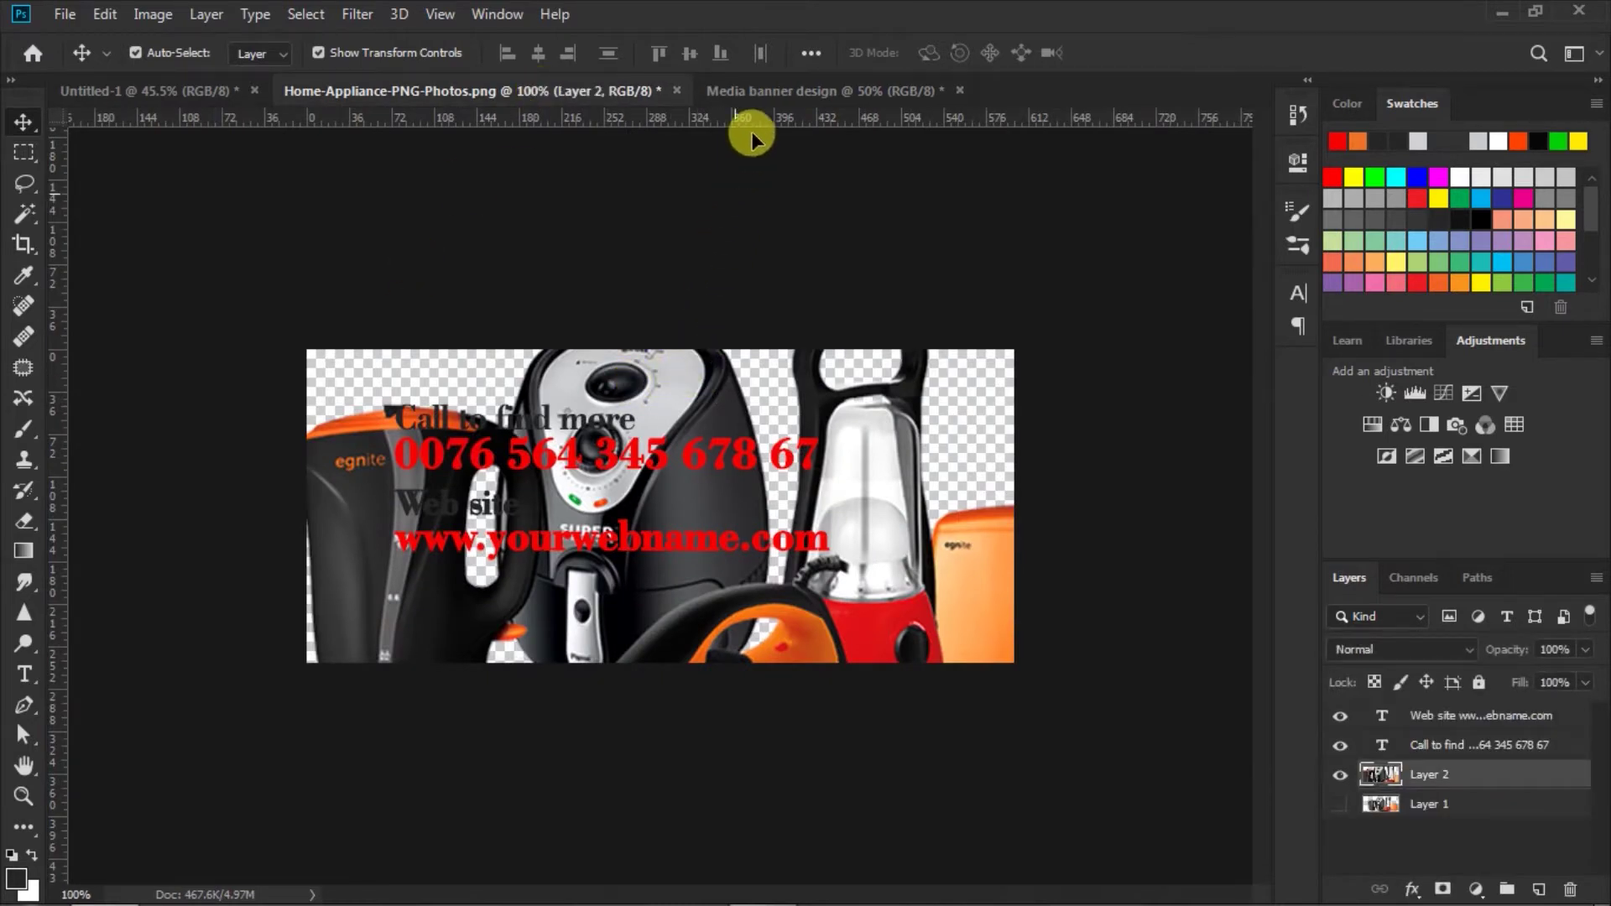
{"action": "left_click_drag", "start_coordinate": [713, 264], "coordinate": [636, 528]}
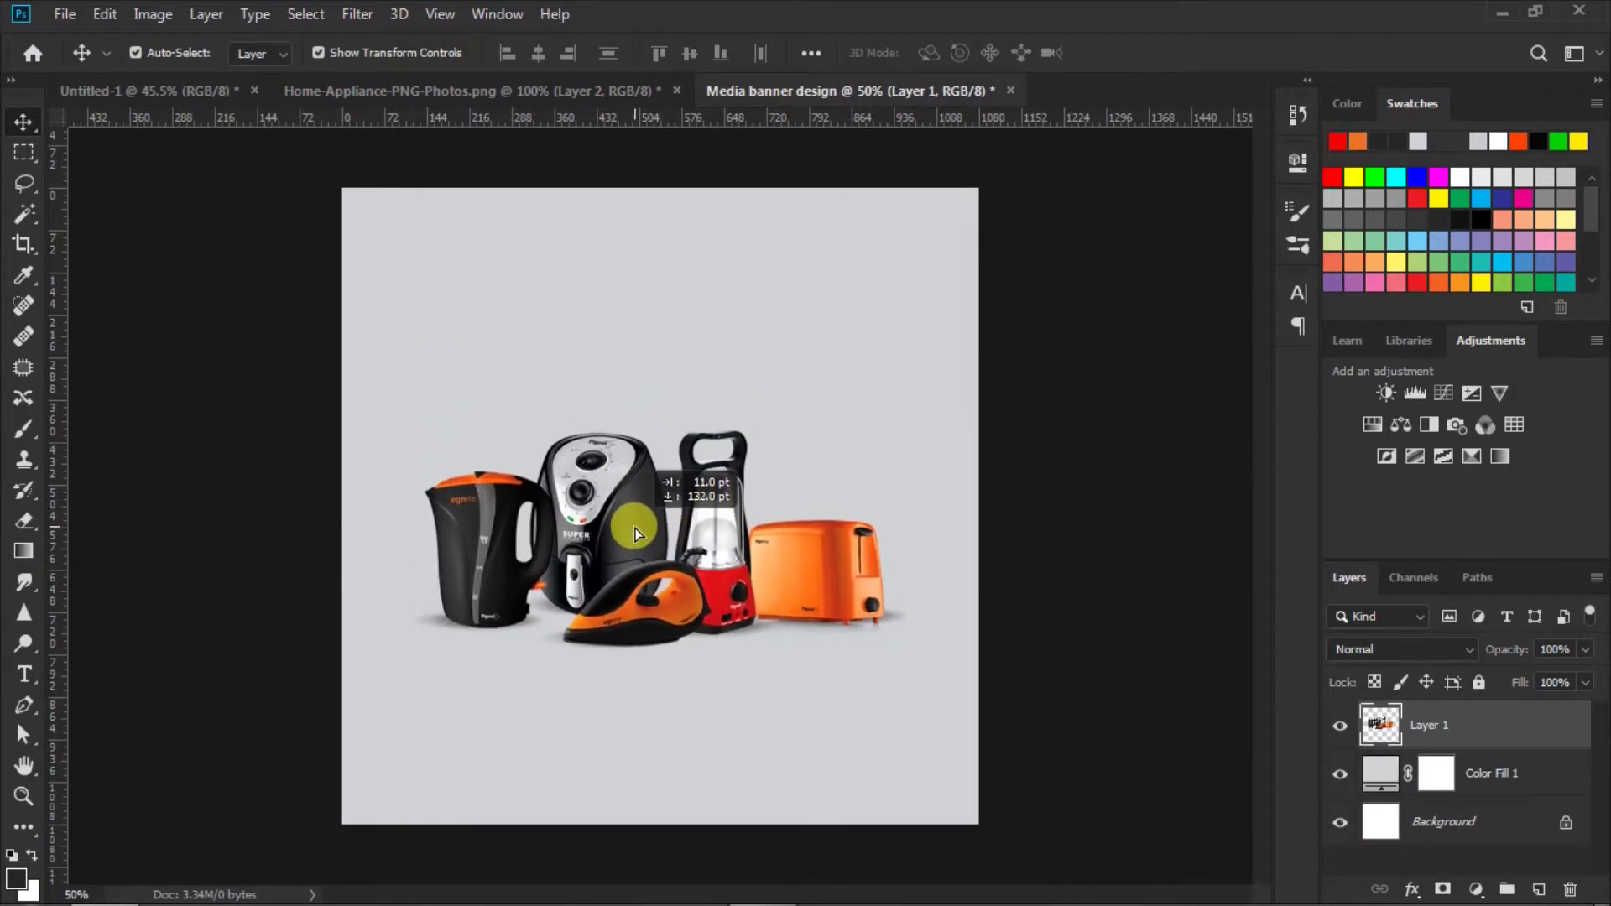
{"action": "left_click_drag", "start_coordinate": [639, 530], "coordinate": [641, 546]}
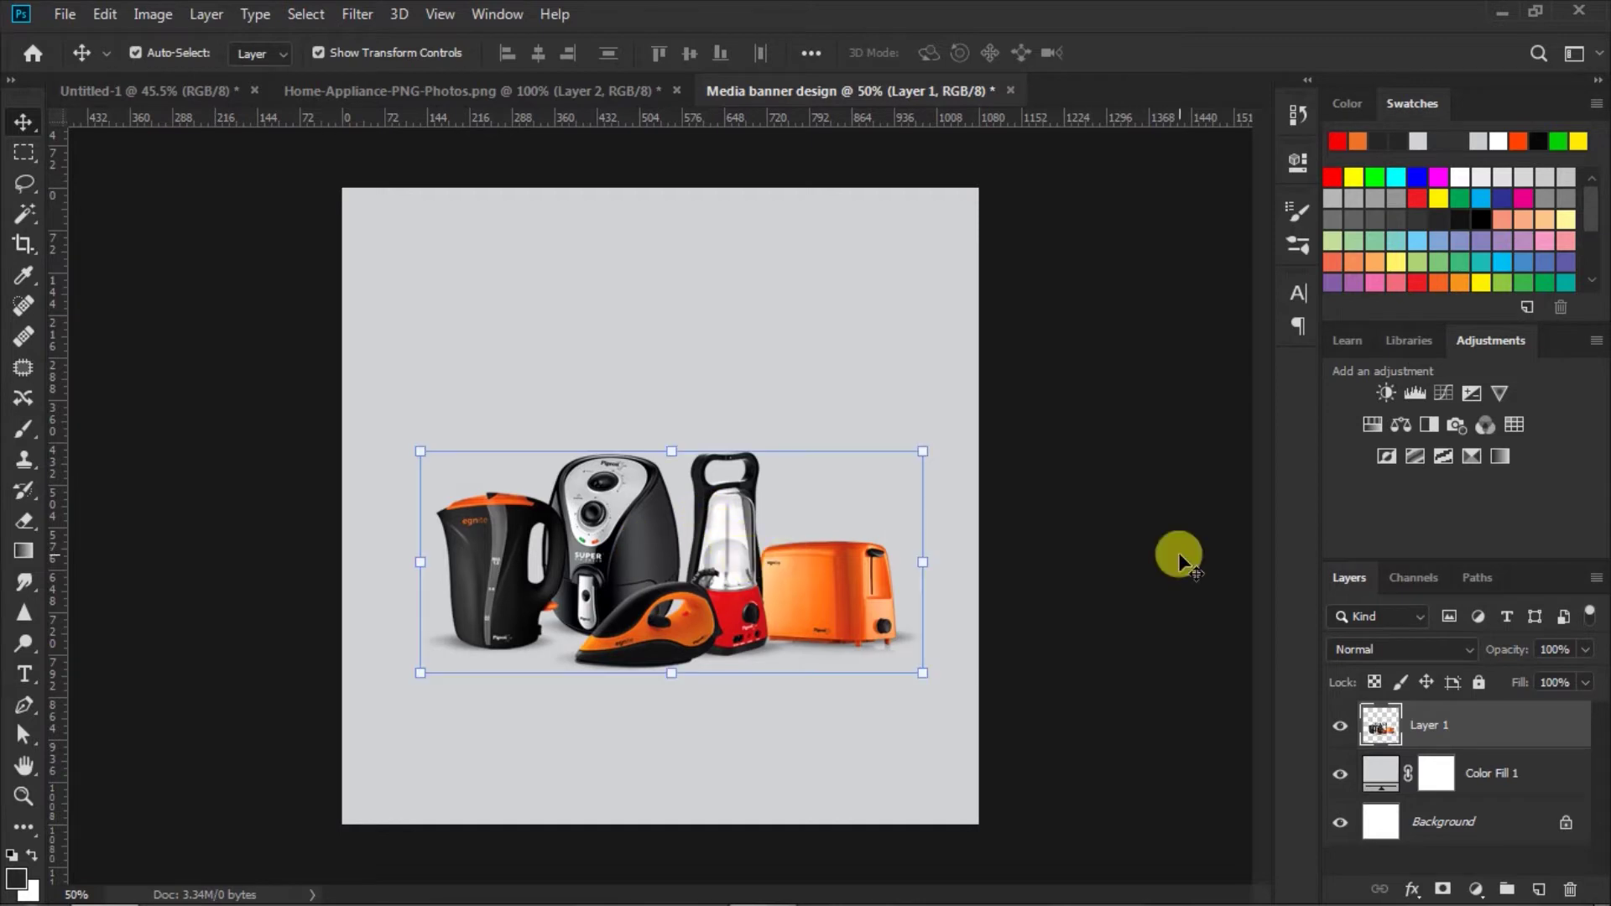
{"action": "left_click", "coordinate": [1113, 559]}
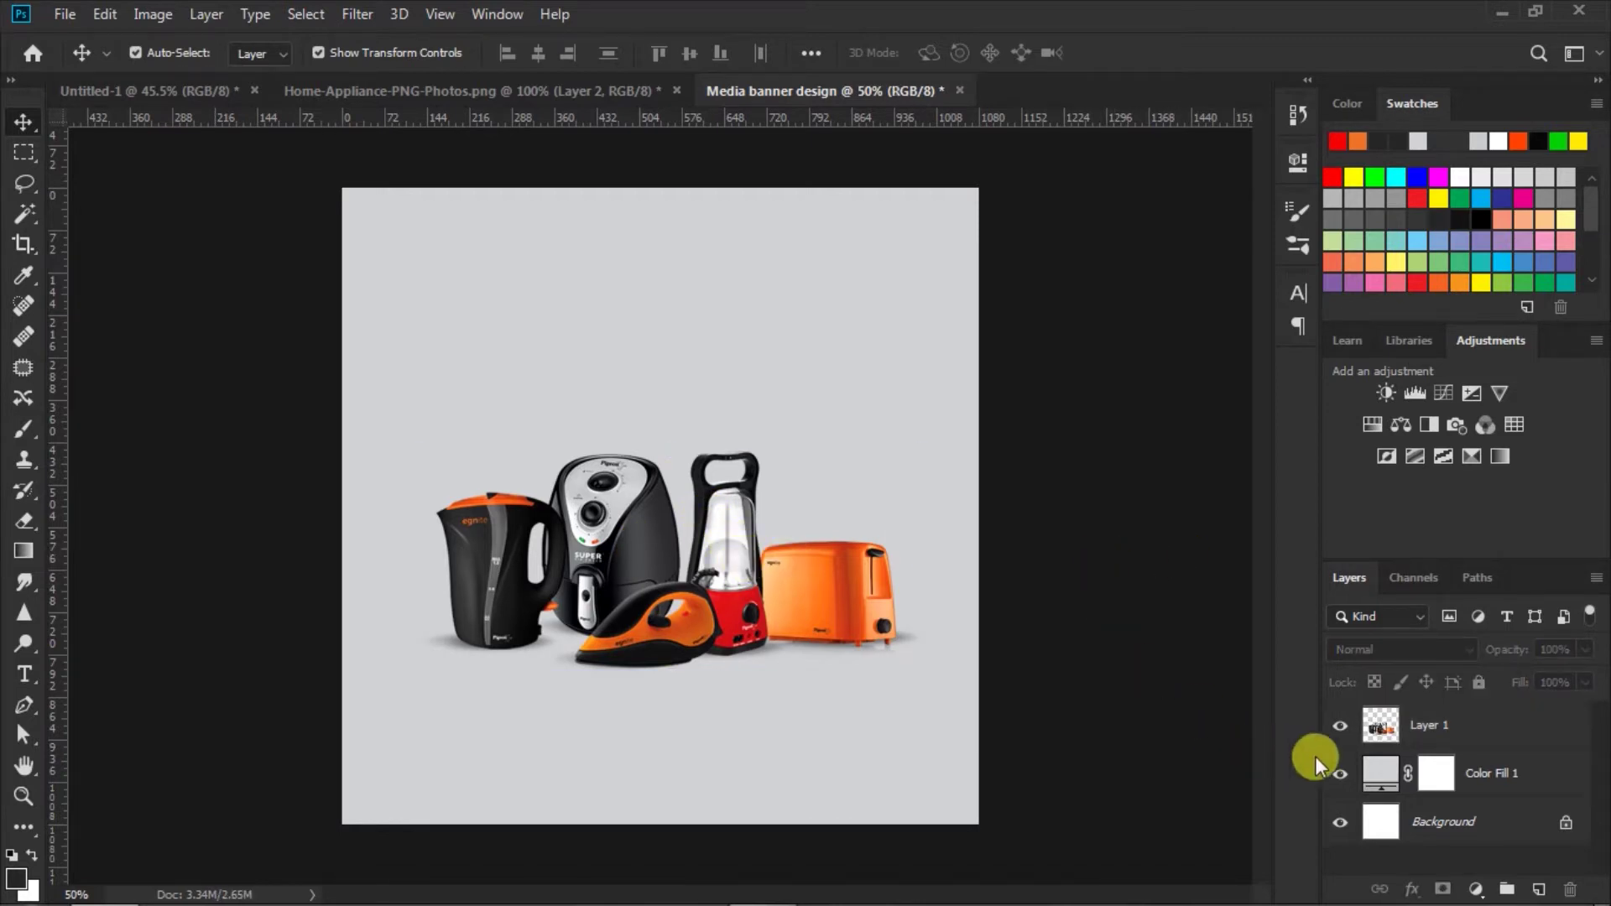
{"action": "left_click", "coordinate": [1375, 773]}
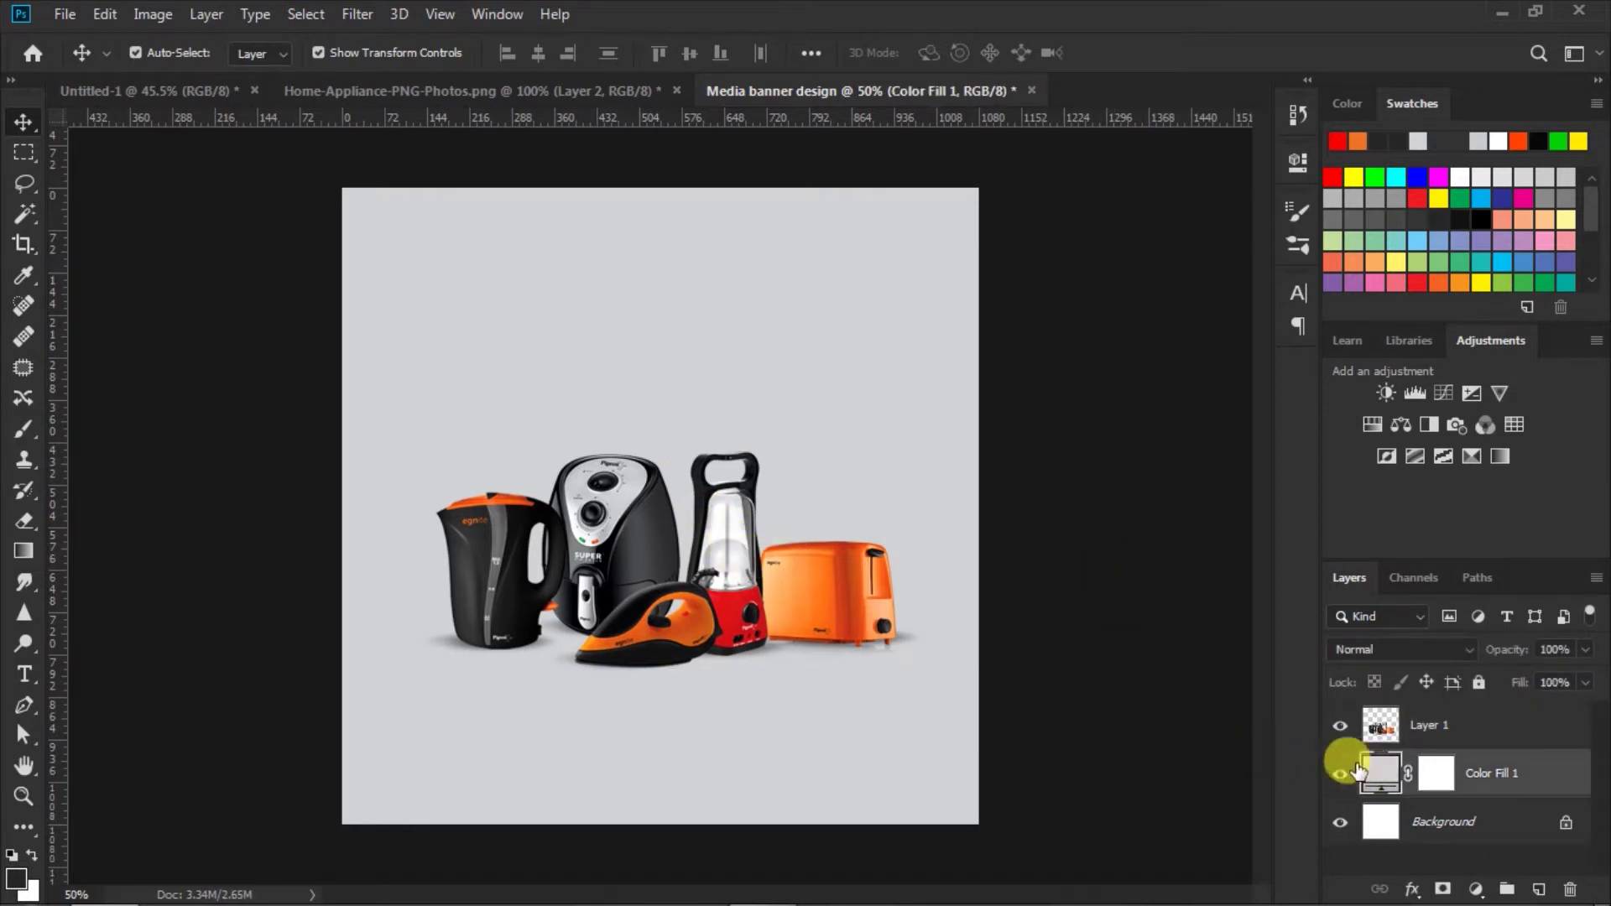
{"action": "left_click", "coordinate": [22, 701]}
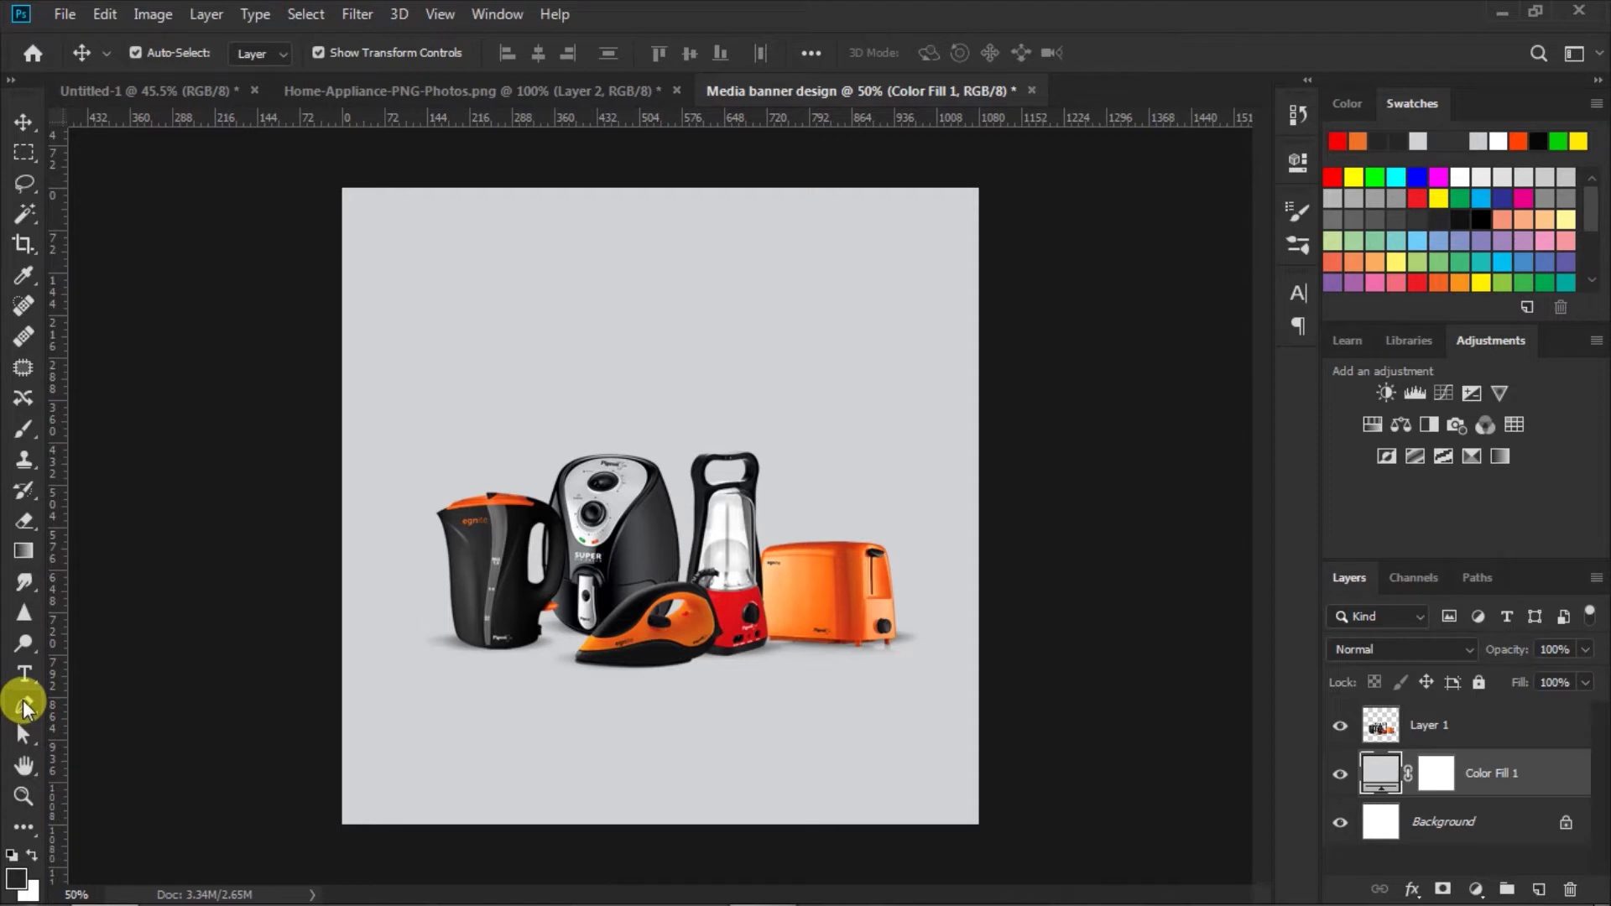
- Set the Pen tool to Shape mode with a dark fill colour
{"action": "left_click", "coordinate": [22, 705]}
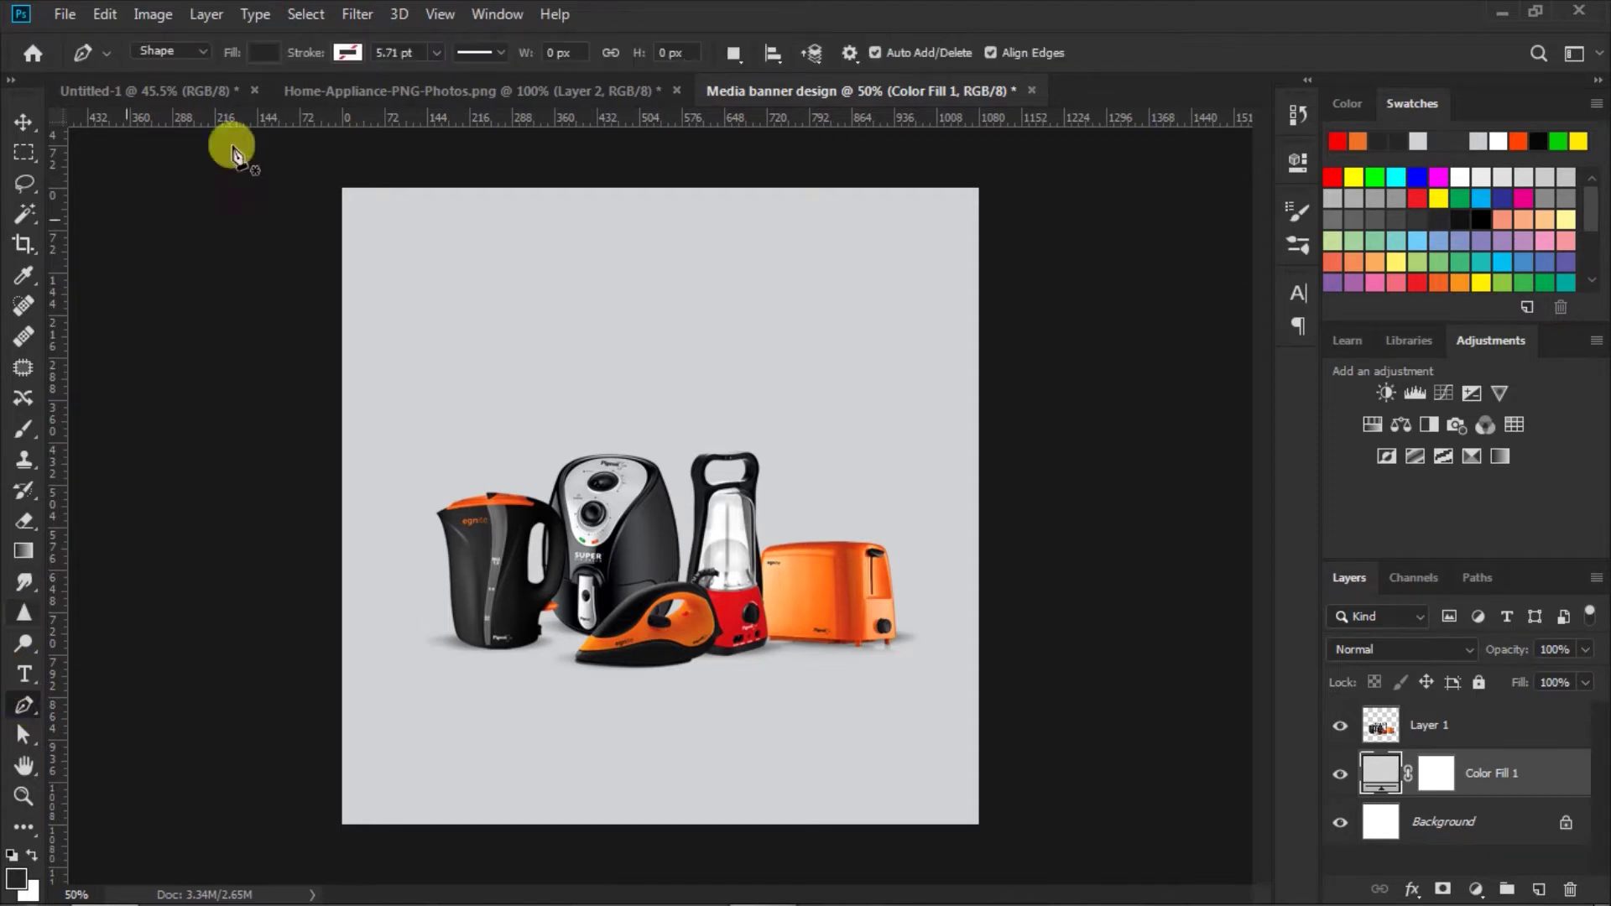
{"action": "left_click", "coordinate": [264, 52]}
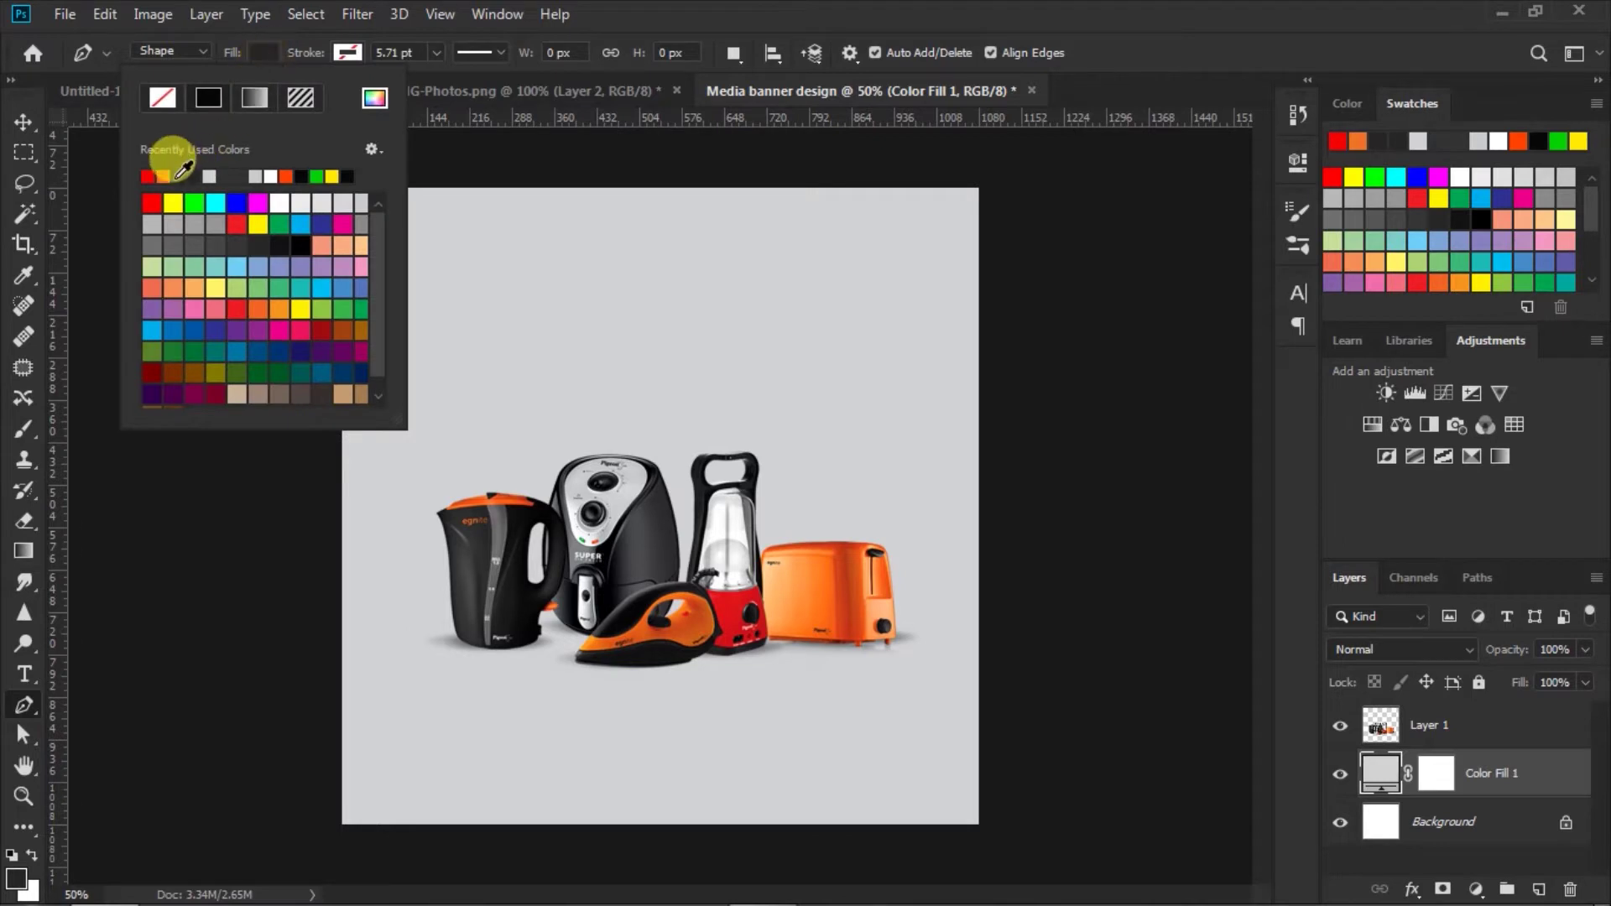
{"action": "left_click", "coordinate": [176, 177]}
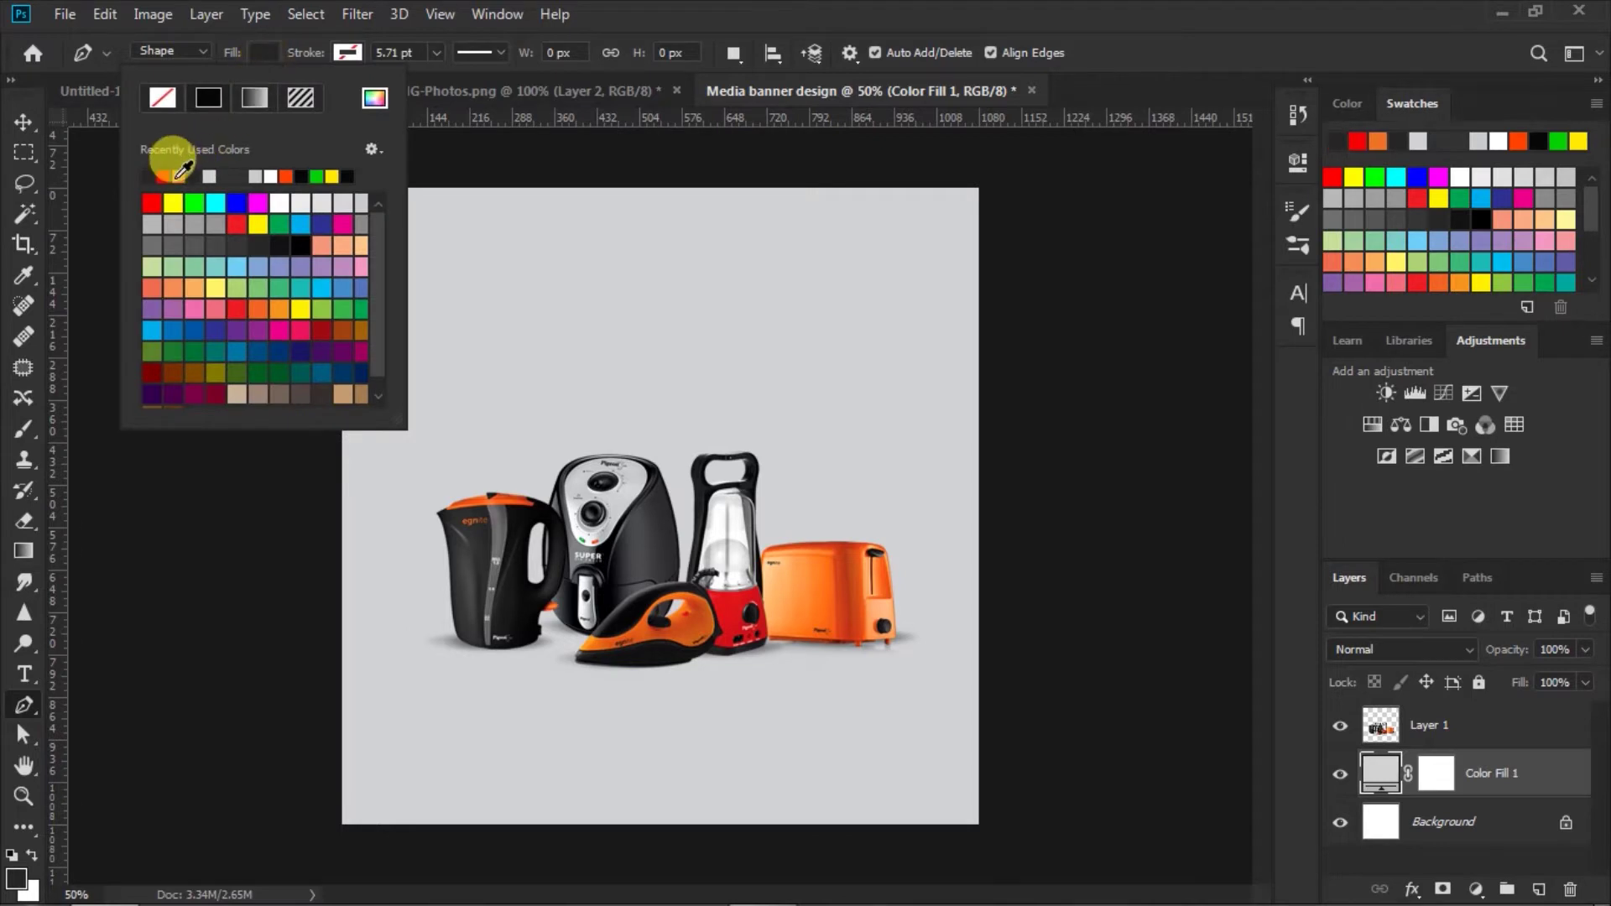
{"action": "left_click", "coordinate": [259, 47]}
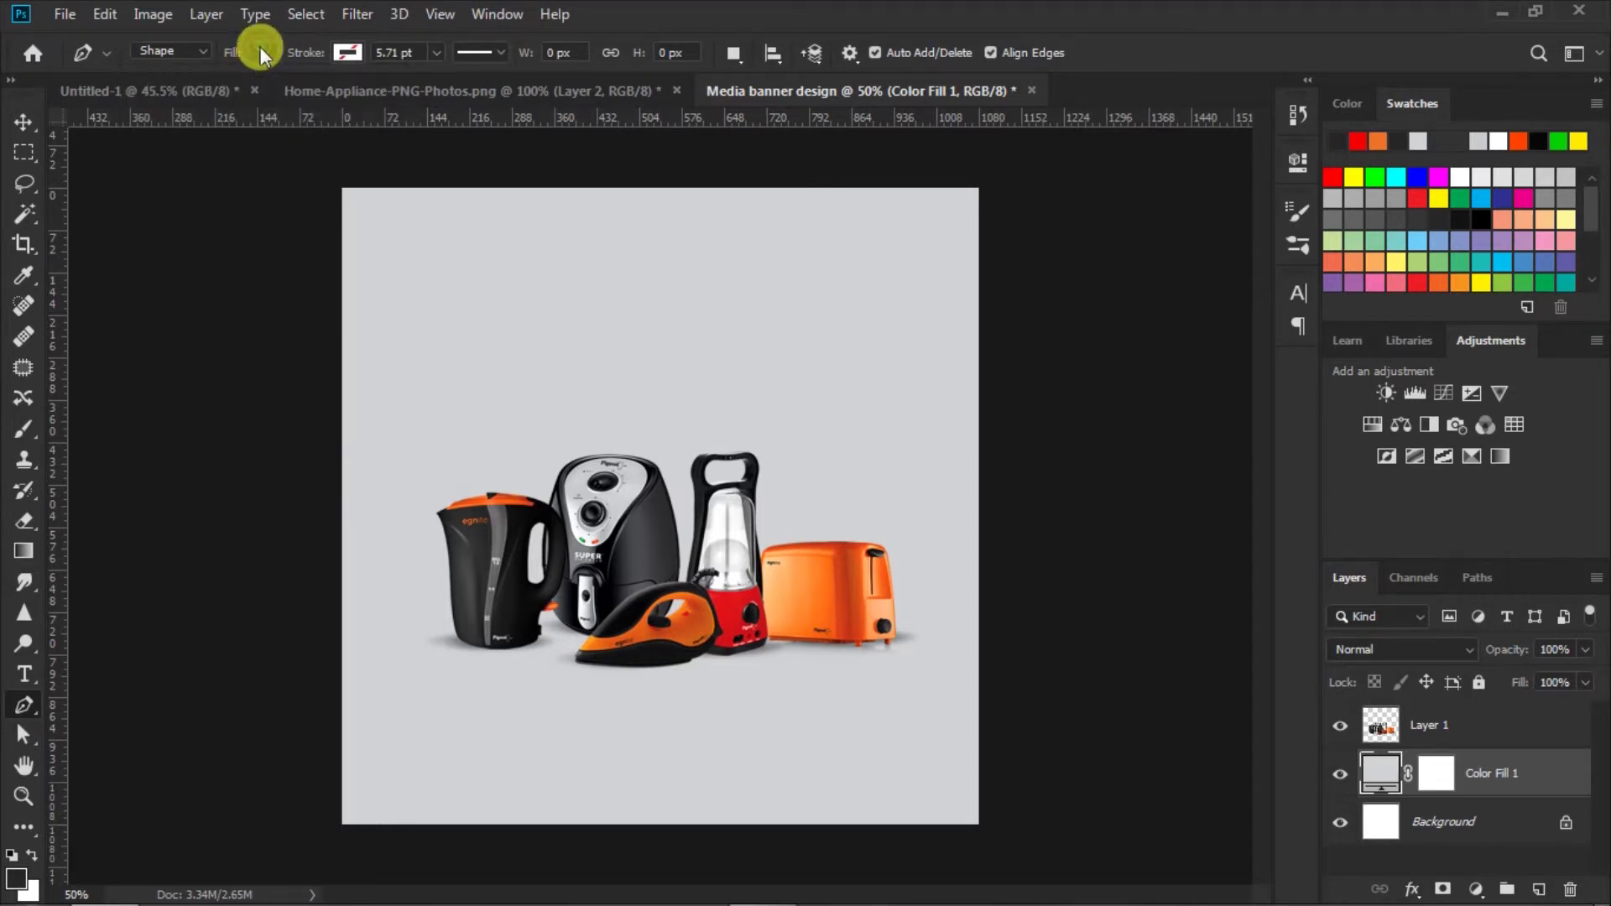
- Draw a closed dark shape over the banner's top half with a curved lower edge
{"action": "left_click", "coordinate": [283, 462]}
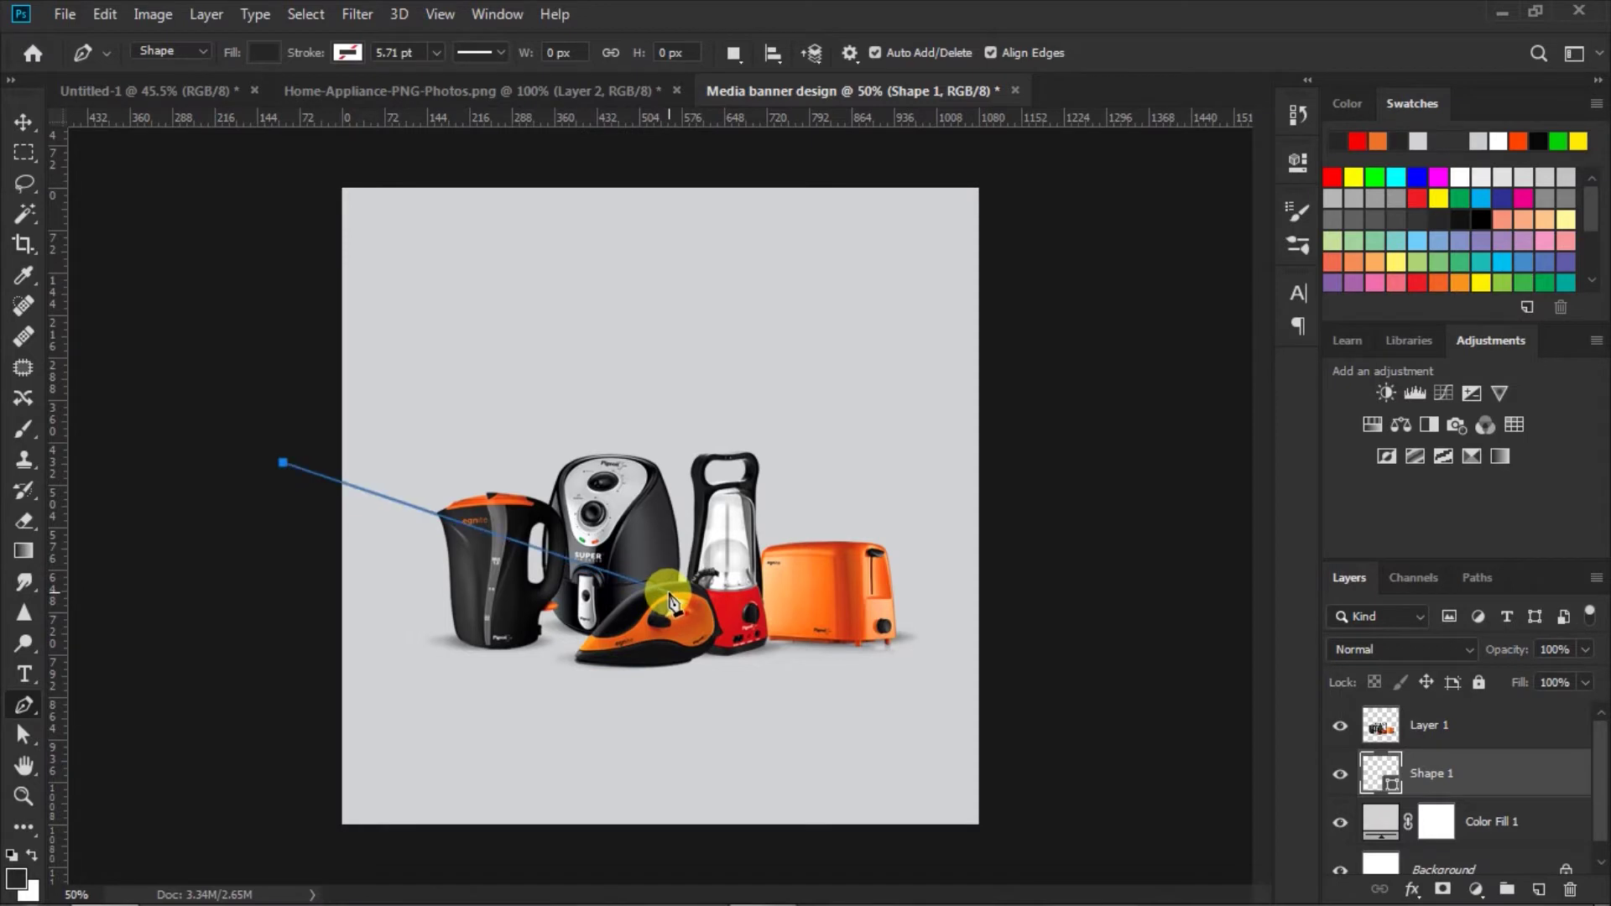
{"action": "mouse_move", "coordinate": [668, 585]}
{"action": "left_mouse_down"}
{"action": "mouse_move", "coordinate": [790, 461]}
{"action": "mouse_move", "coordinate": [981, 460]}
{"action": "mouse_move", "coordinate": [891, 434]}
{"action": "left_mouse_up"}
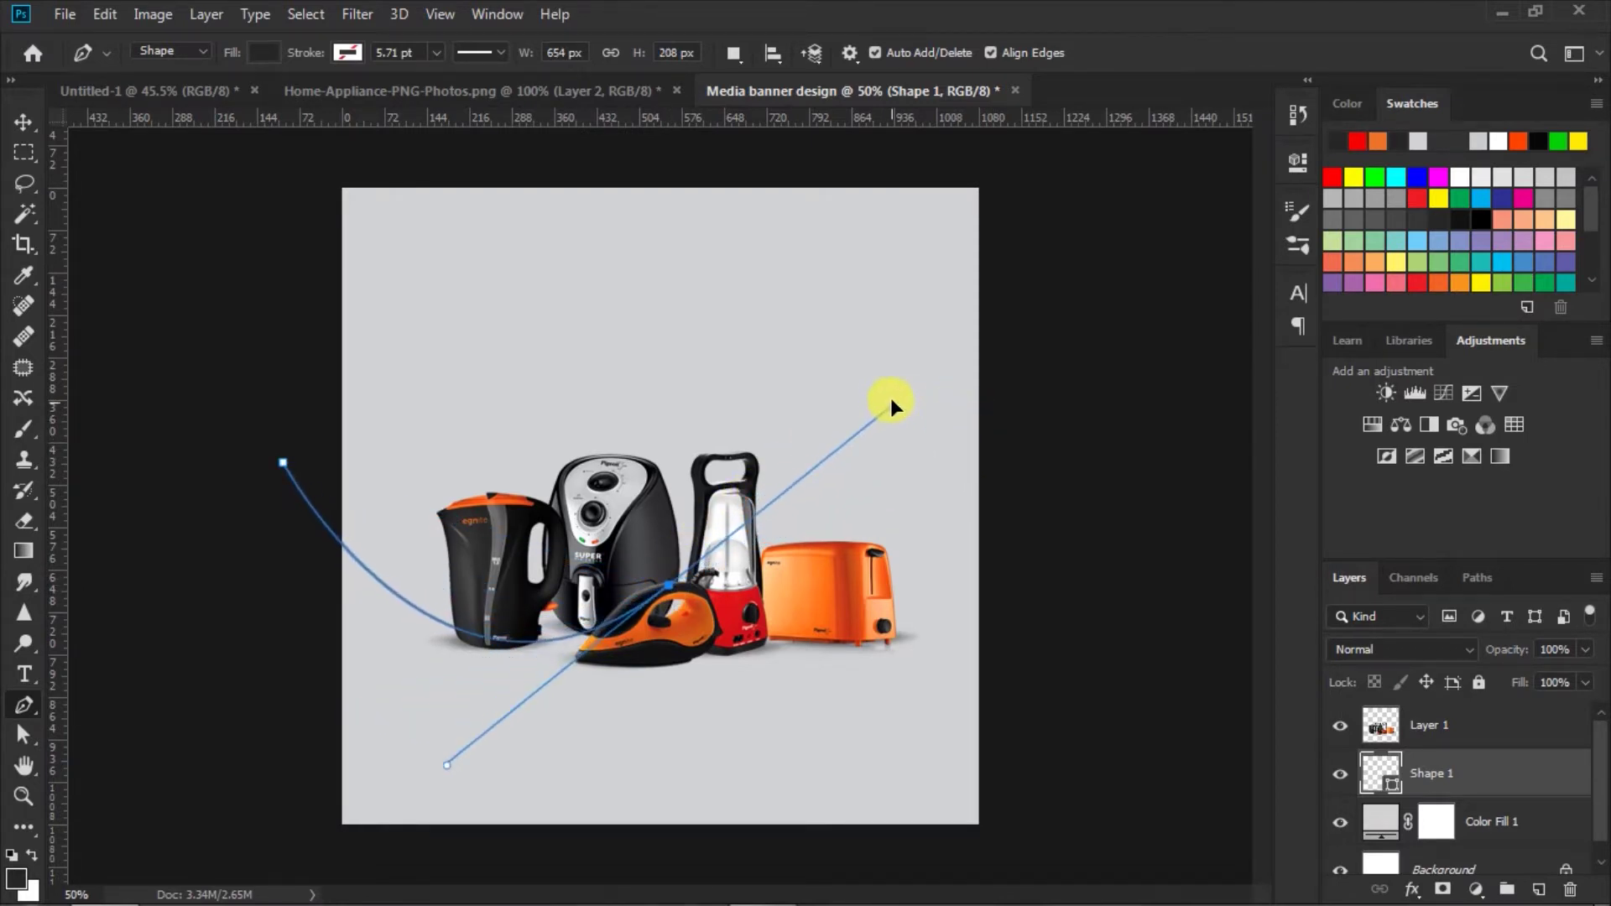
{"action": "left_click_drag", "start_coordinate": [891, 434], "coordinate": [931, 448]}
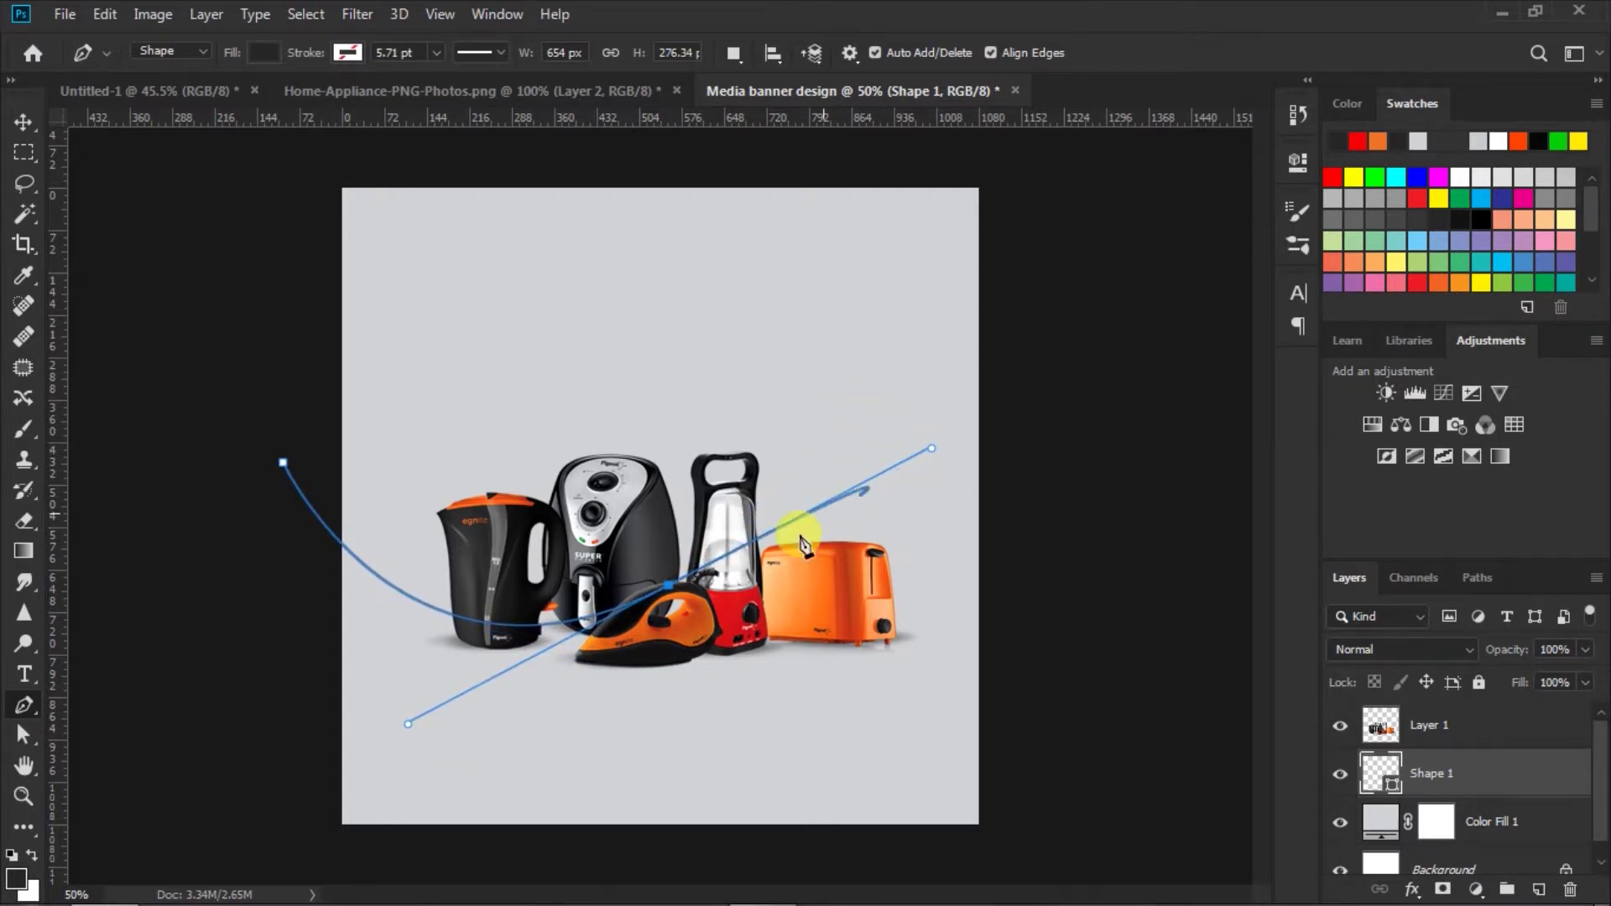
{"action": "left_click", "coordinate": [672, 591]}
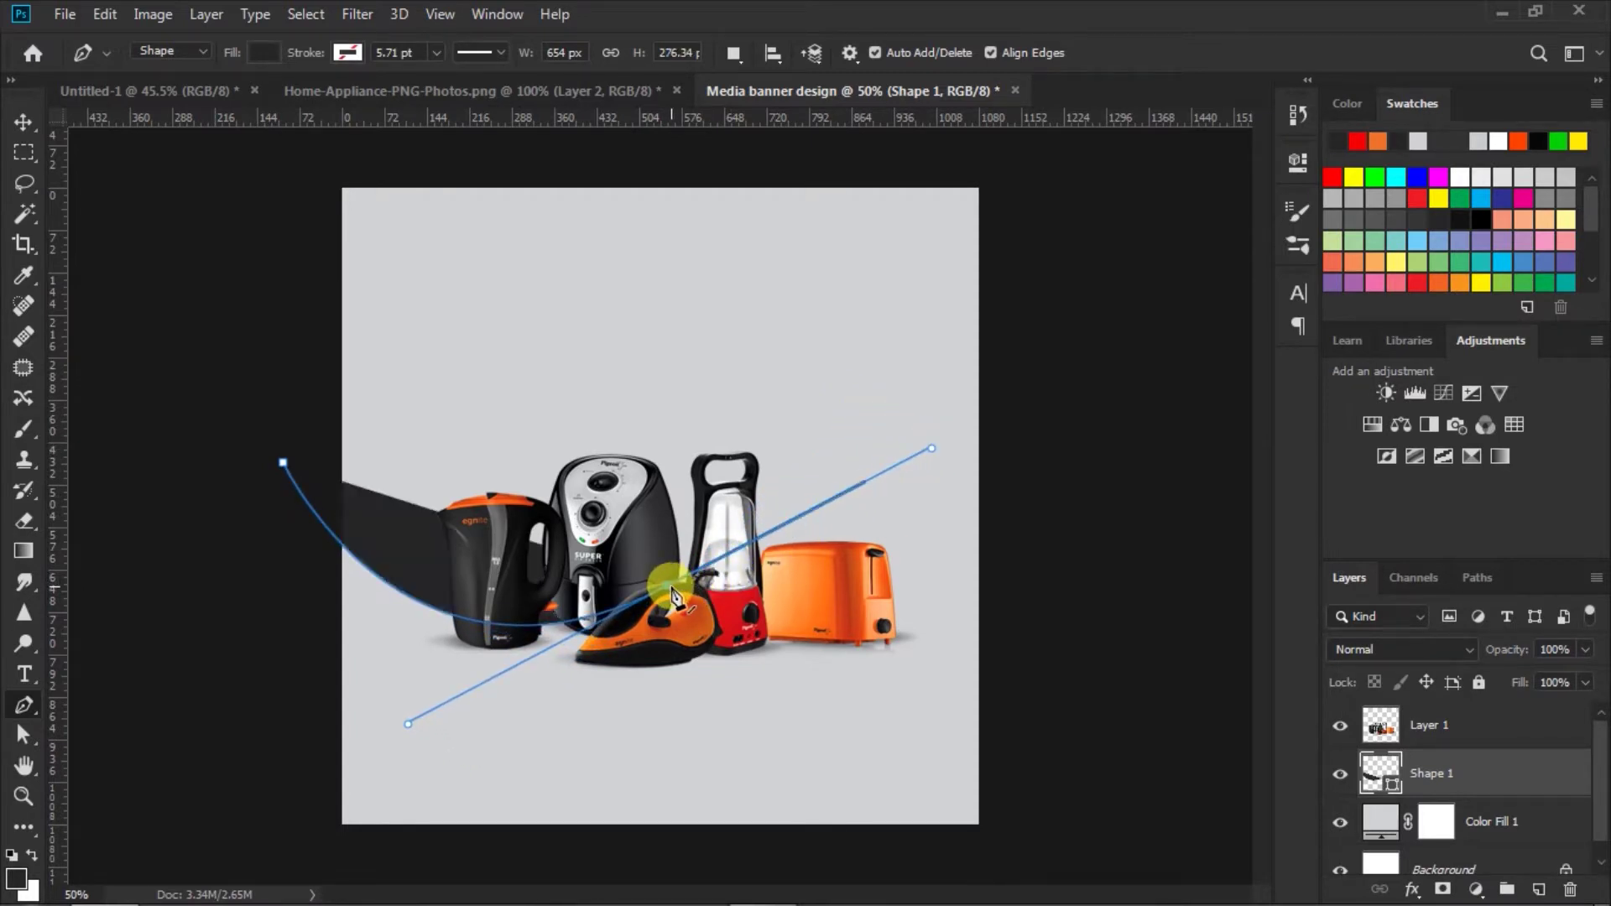
{"action": "left_click", "coordinate": [672, 592], "text": "alt"}
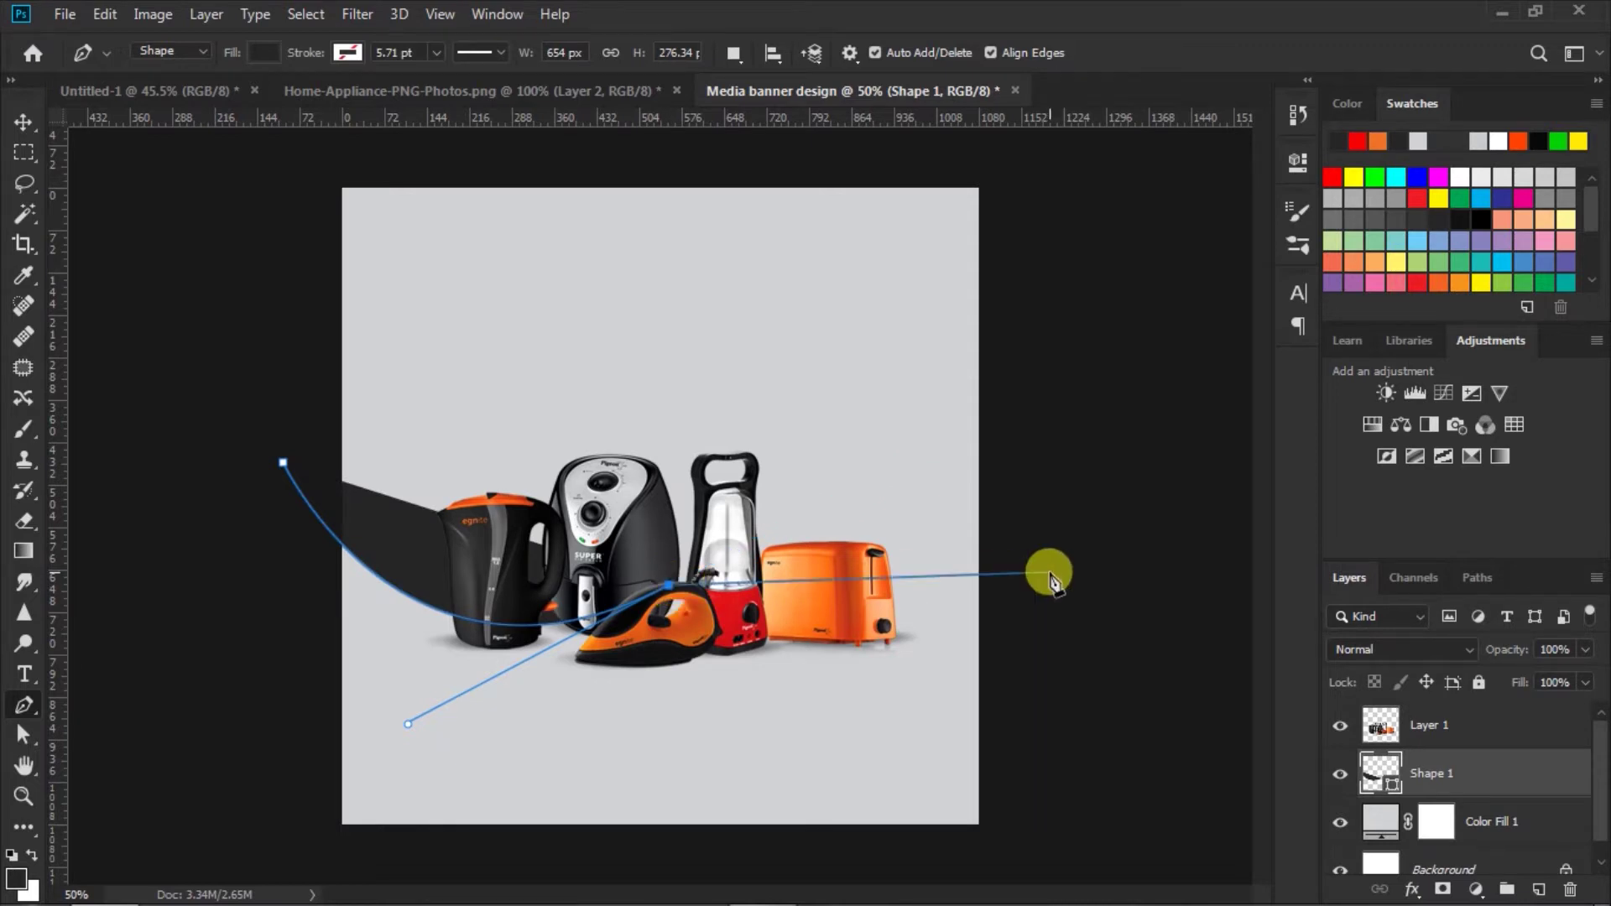
{"action": "left_click_drag", "start_coordinate": [1119, 580], "coordinate": [1287, 774]}
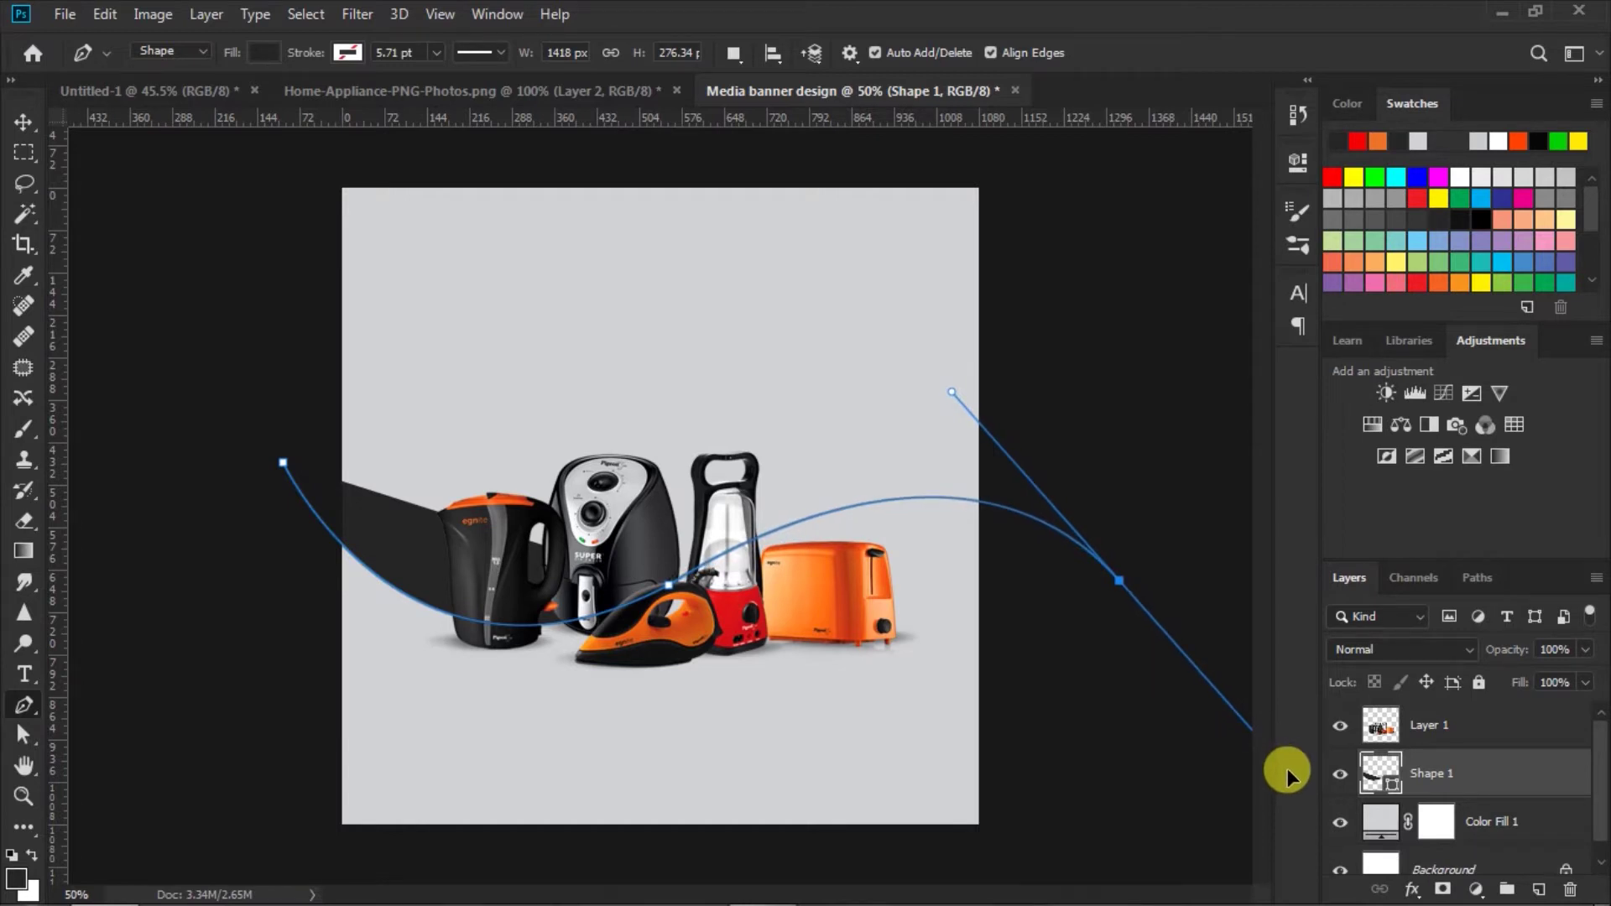
{"action": "left_click", "coordinate": [1120, 580], "text": "alt"}
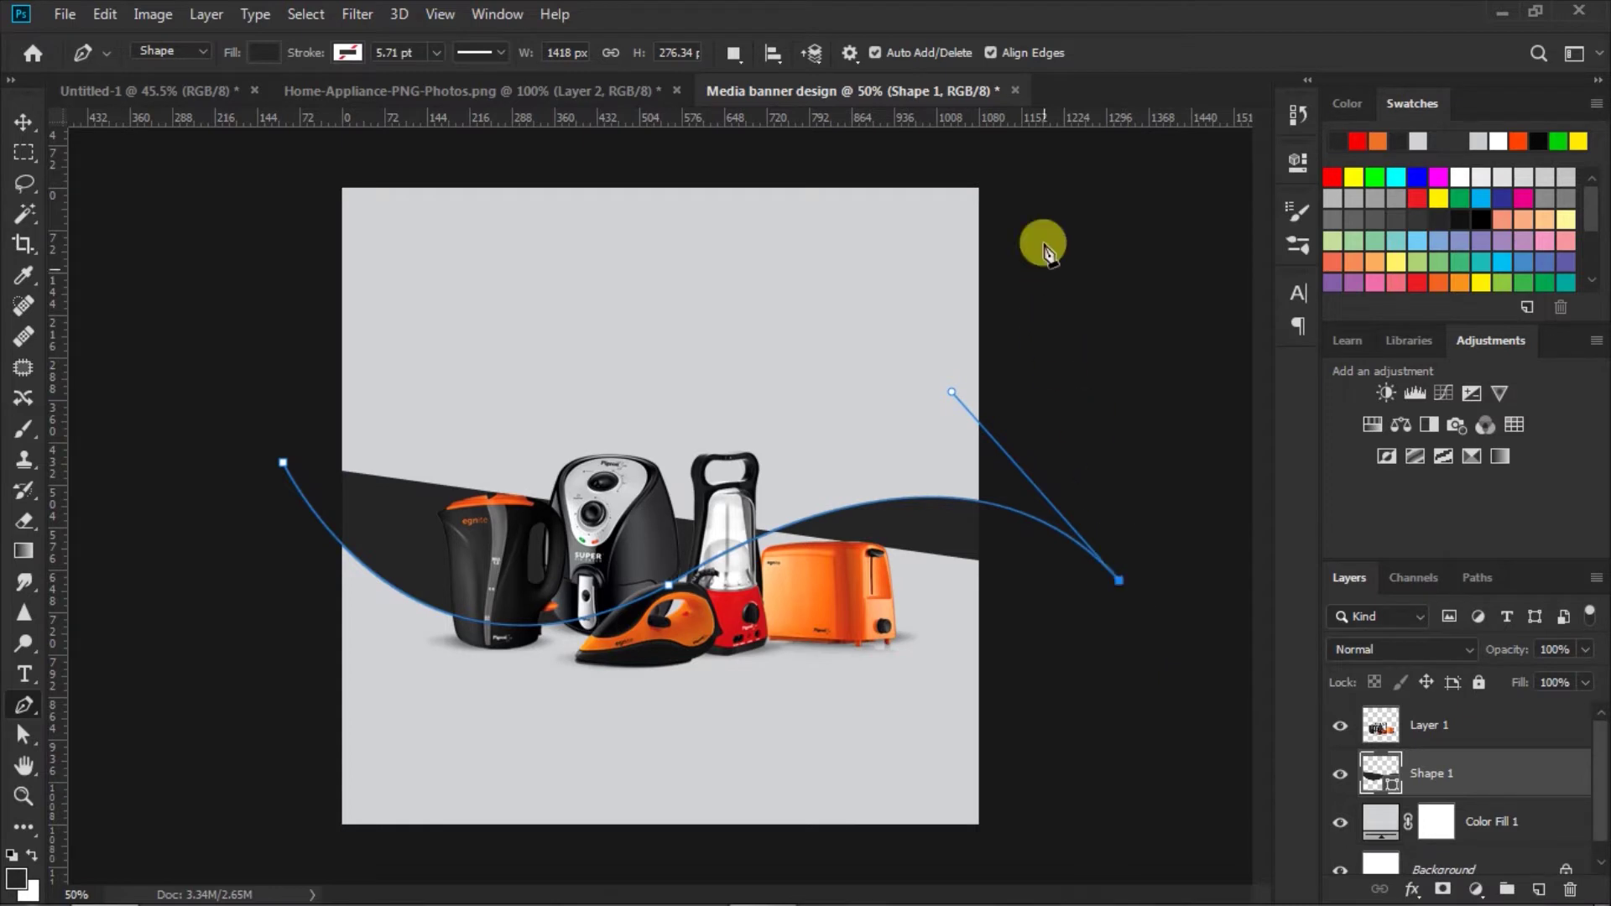
{"action": "left_click", "coordinate": [1103, 156]}
{"action": "left_click", "coordinate": [280, 166]}
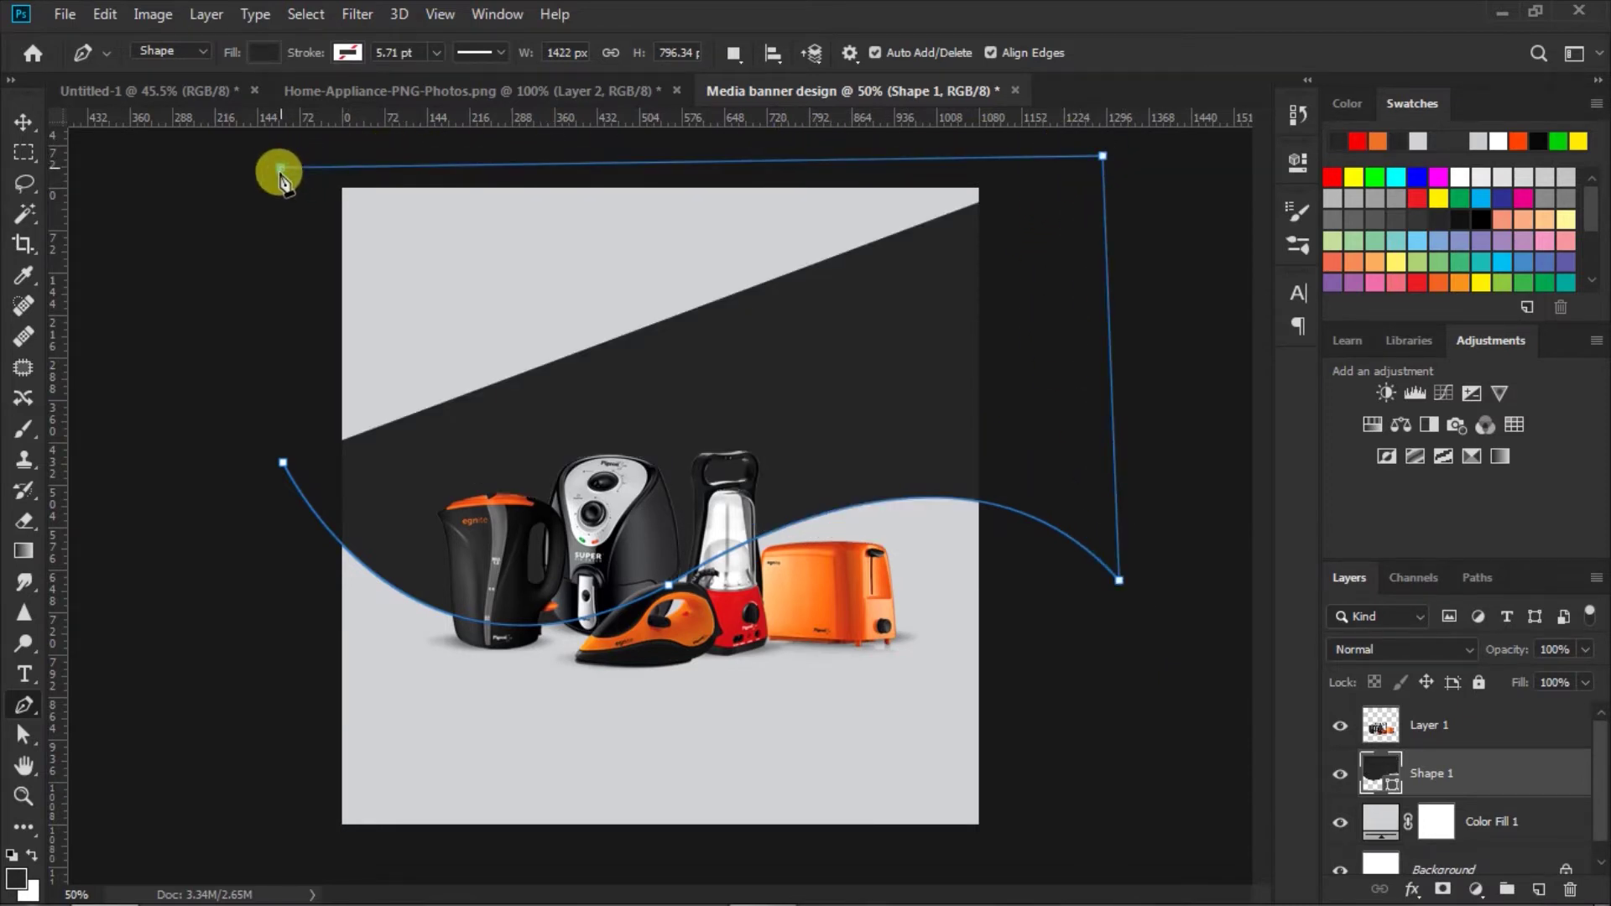
{"action": "left_click", "coordinate": [282, 470]}
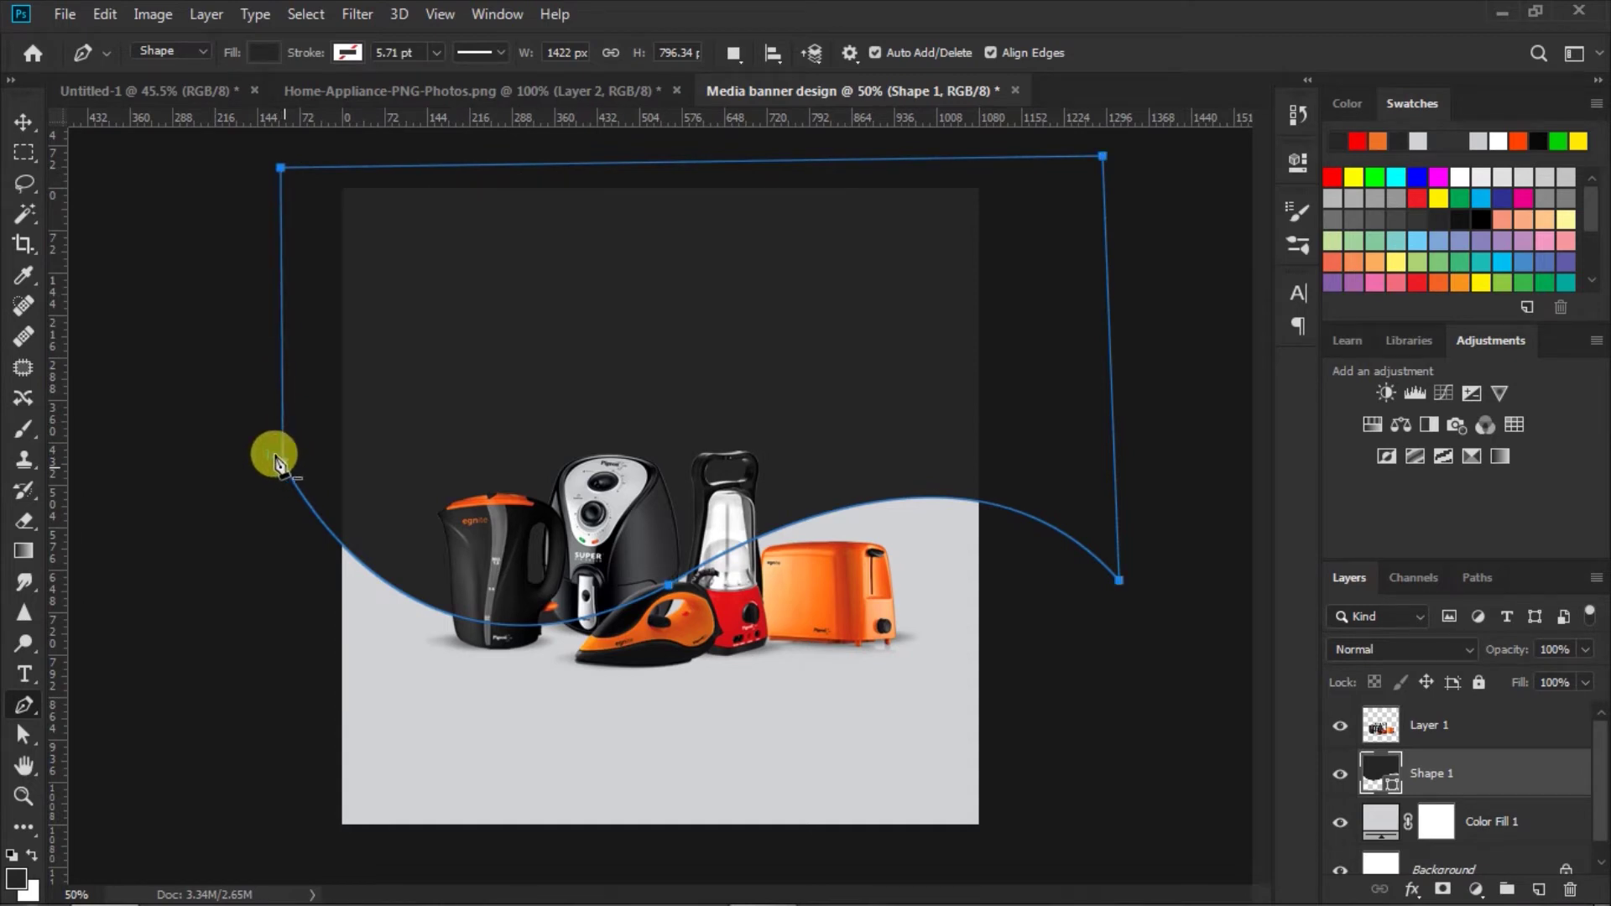
{"action": "left_click", "coordinate": [22, 126]}
{"action": "left_click_drag", "start_coordinate": [692, 309], "coordinate": [692, 319]}
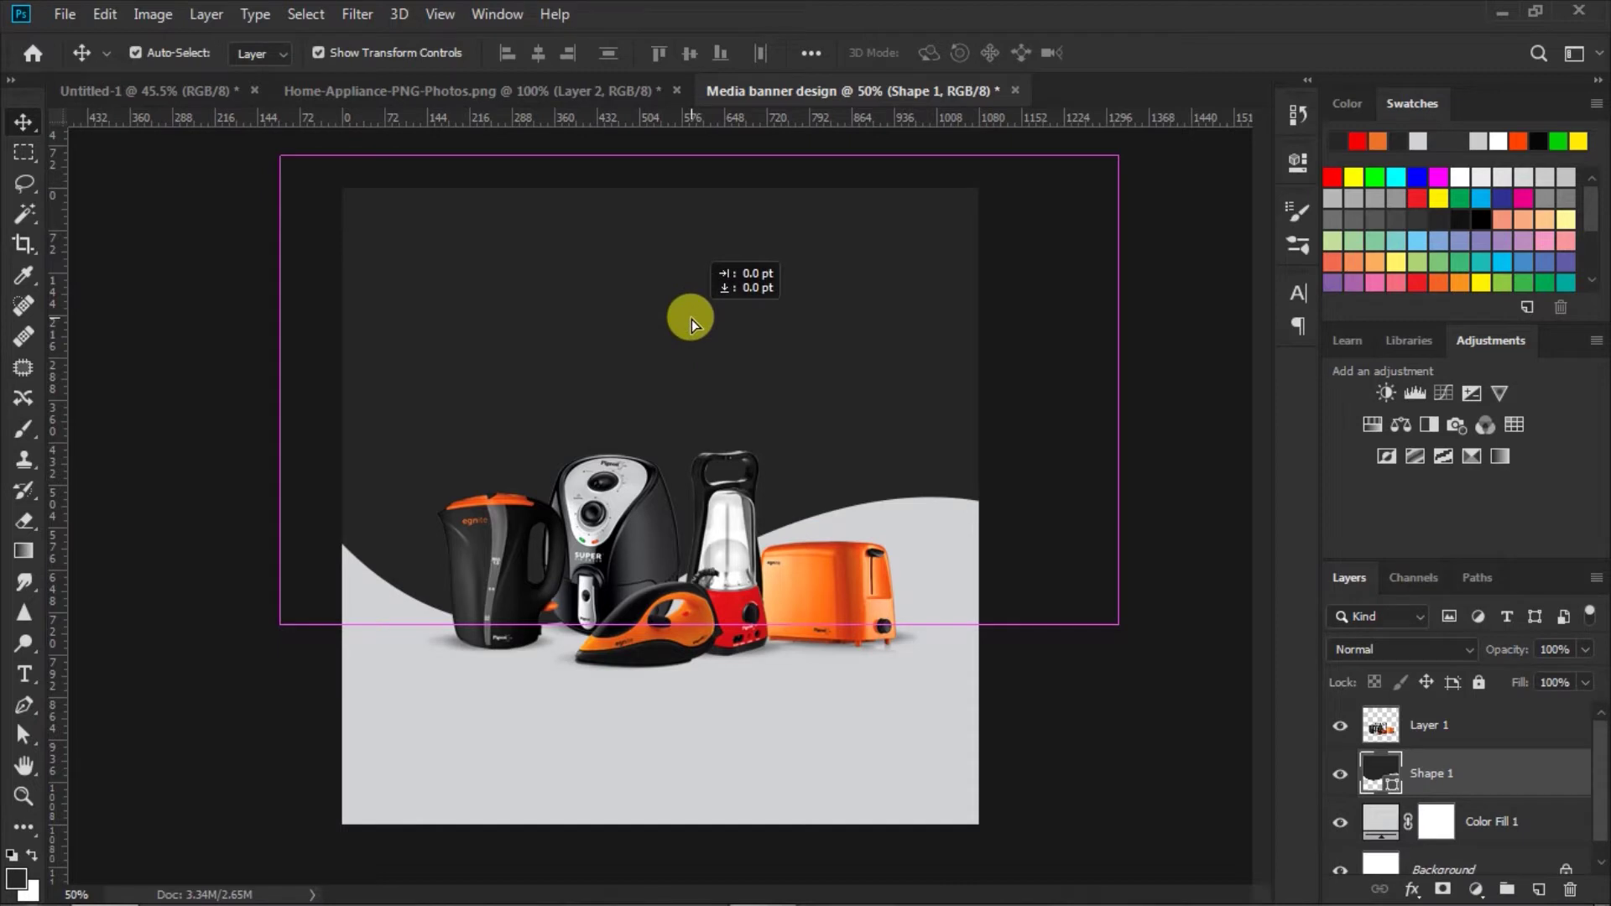
- Nudge the dark wave slightly down and duplicate it as Shape 1 copy
{"action": "left_click_drag", "start_coordinate": [730, 345], "coordinate": [738, 349]}
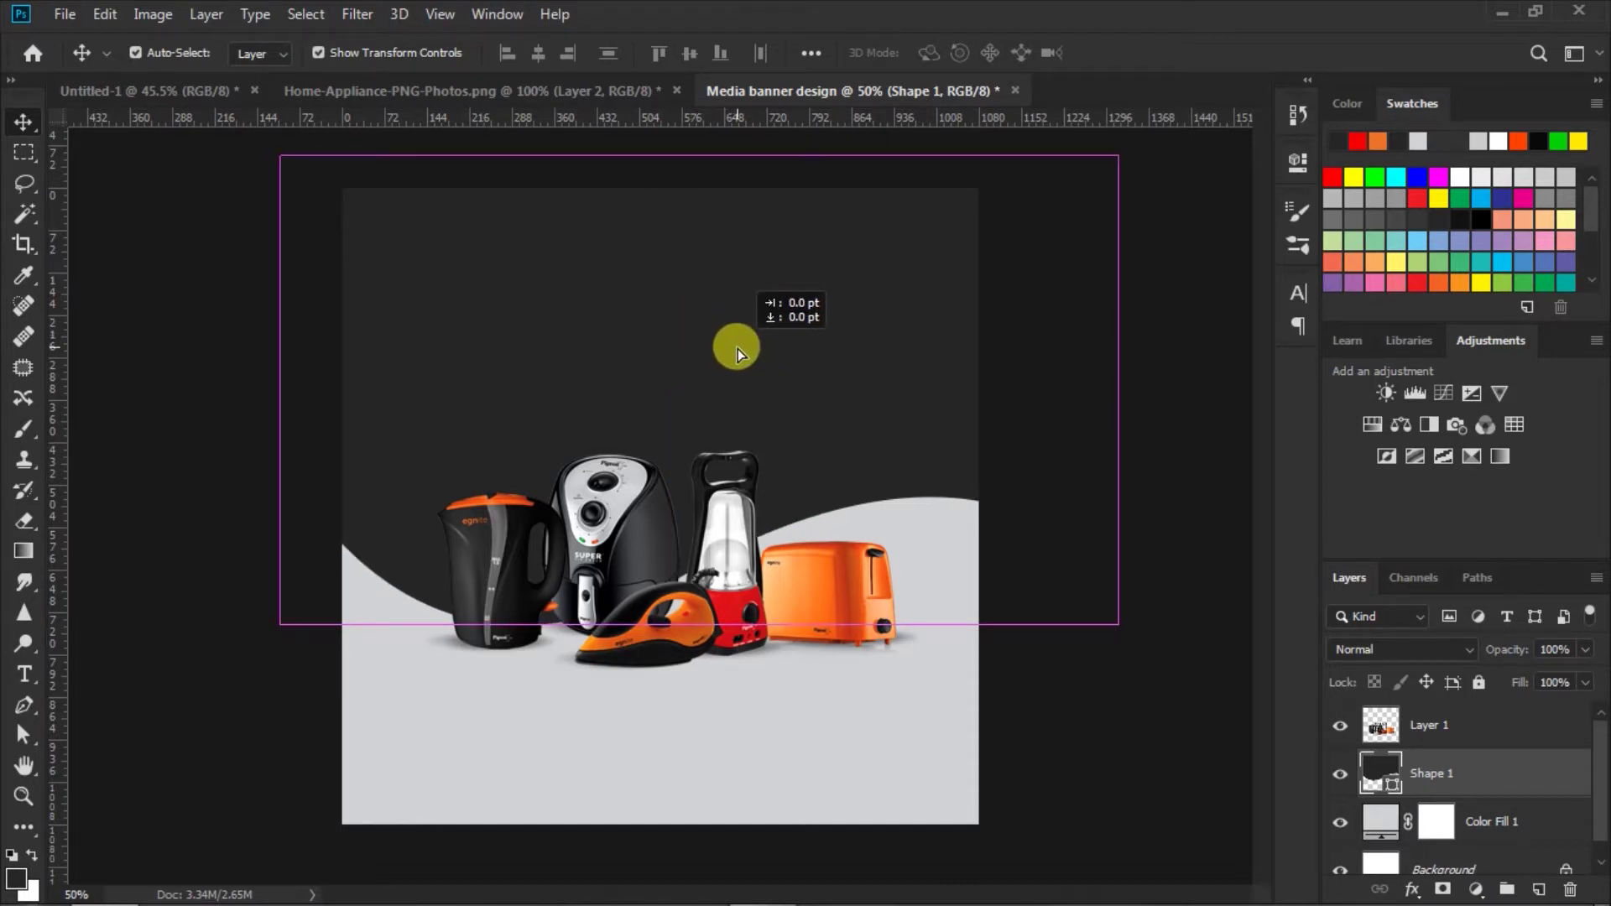
{"action": "left_click_drag", "start_coordinate": [737, 350], "coordinate": [738, 354]}
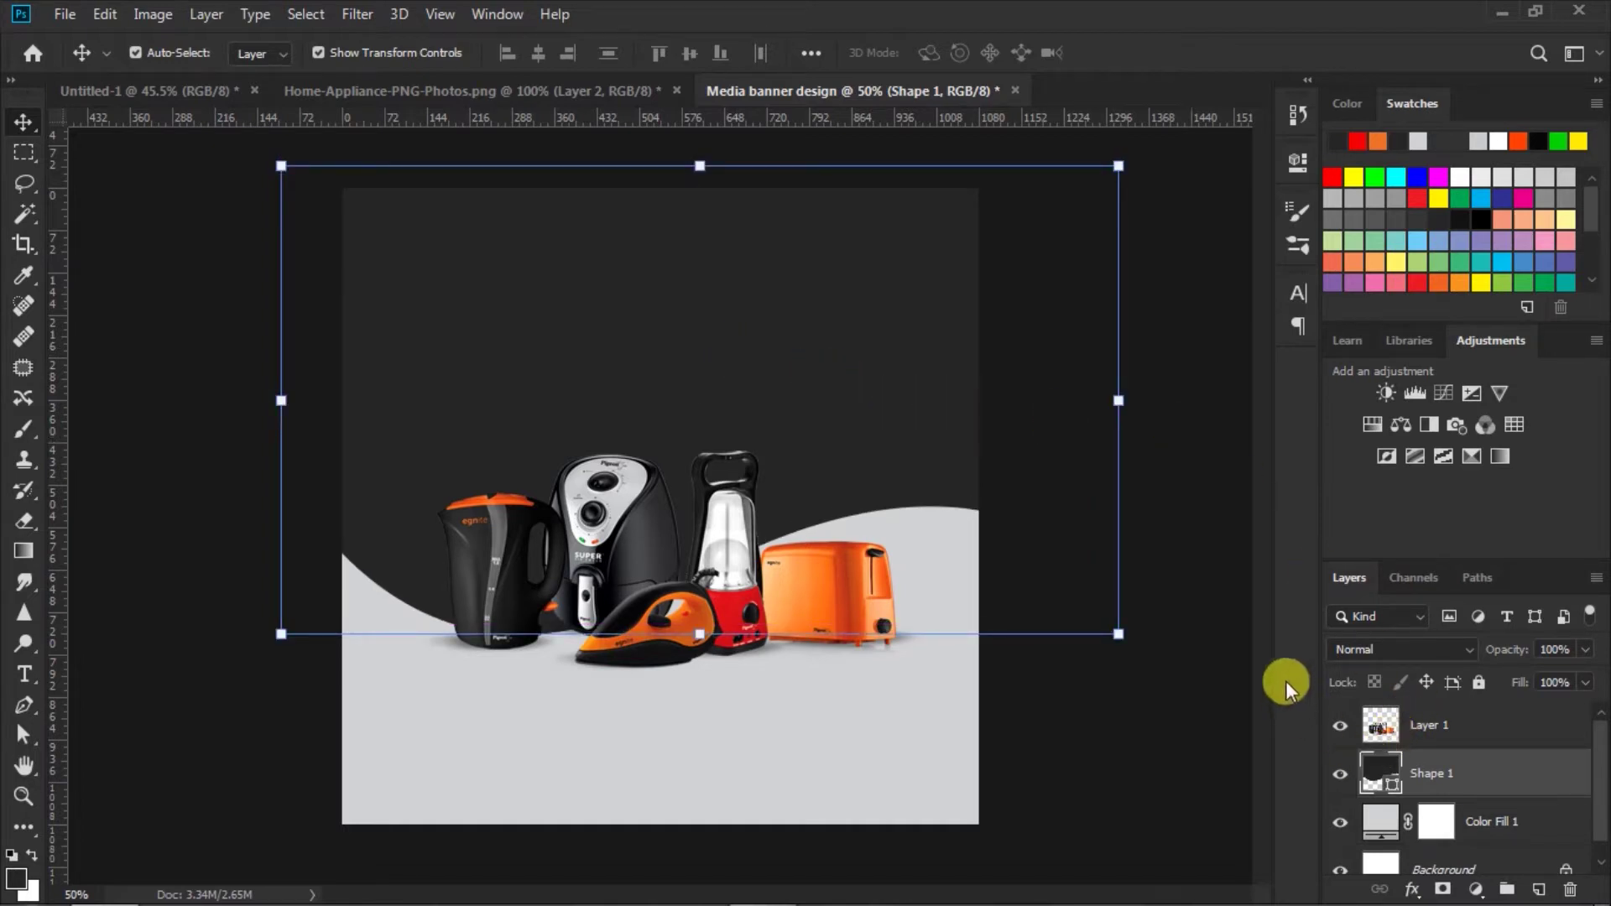
{"action": "key", "text": "ctrl+j"}
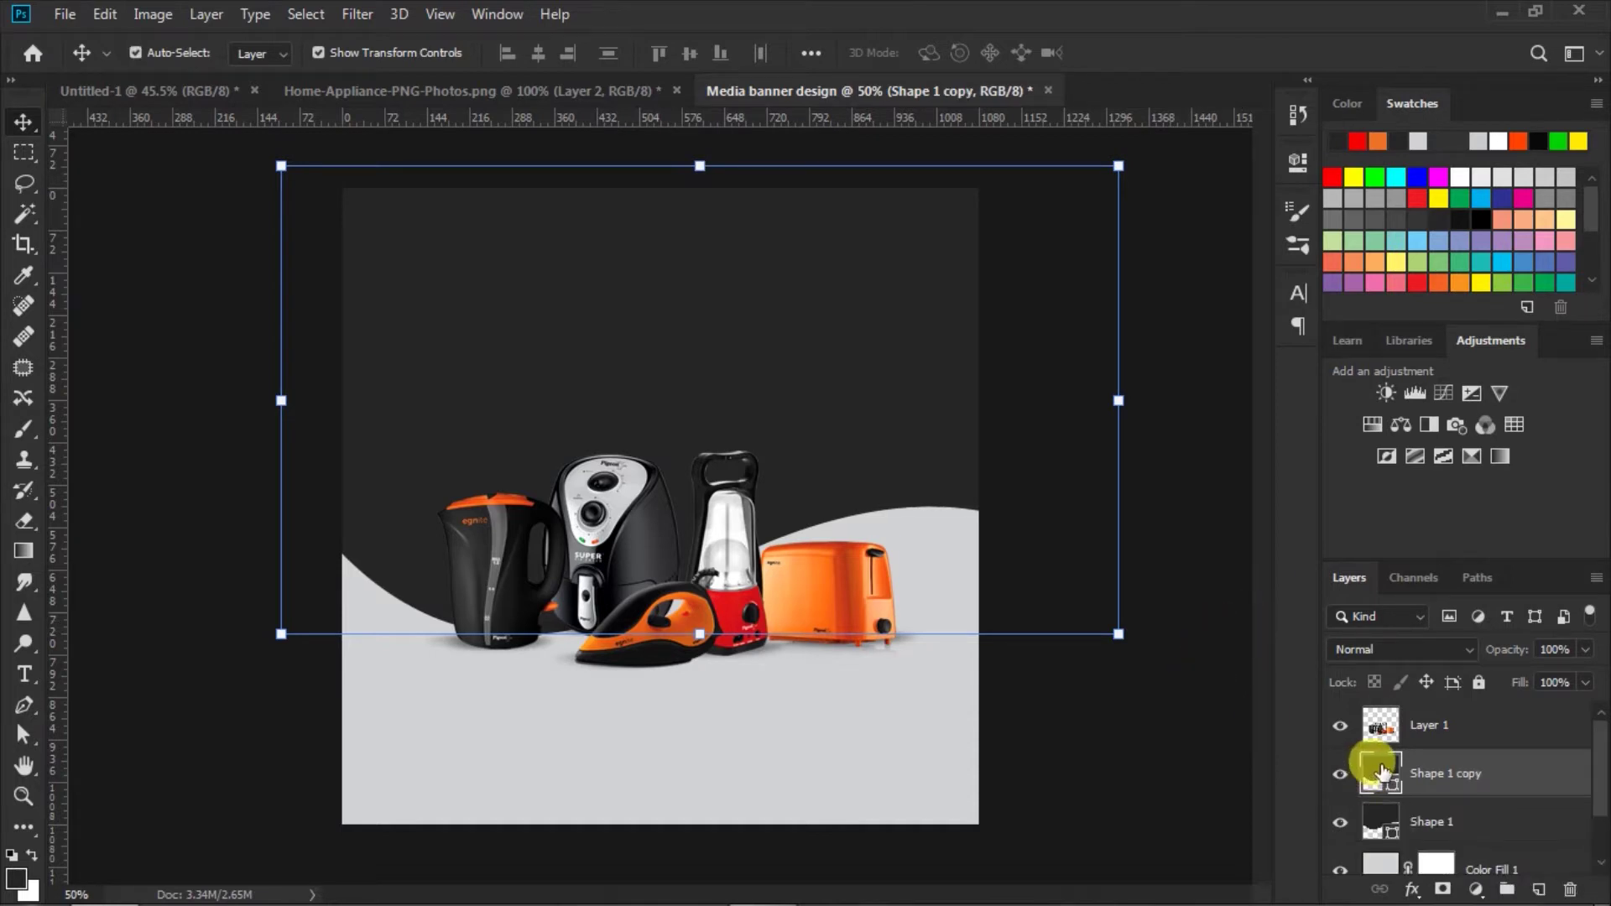
{"action": "double_click", "coordinate": [1381, 768]}
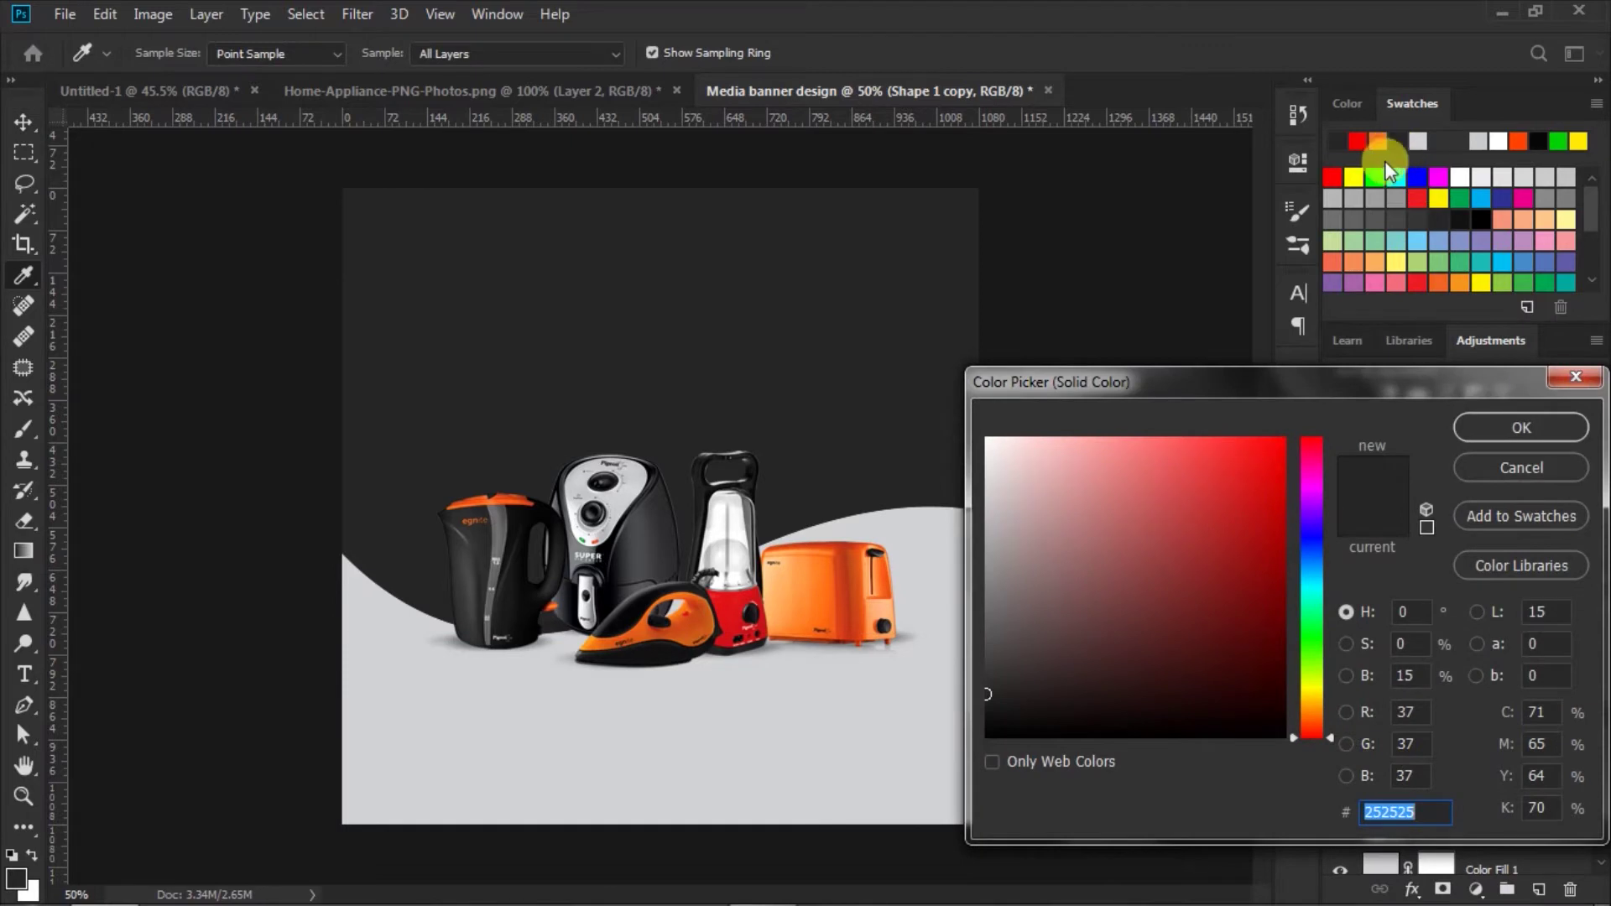
- Fill Shape 1 copy with red #f50404 and move it beneath the dark wave
{"action": "left_click", "coordinate": [1363, 141]}
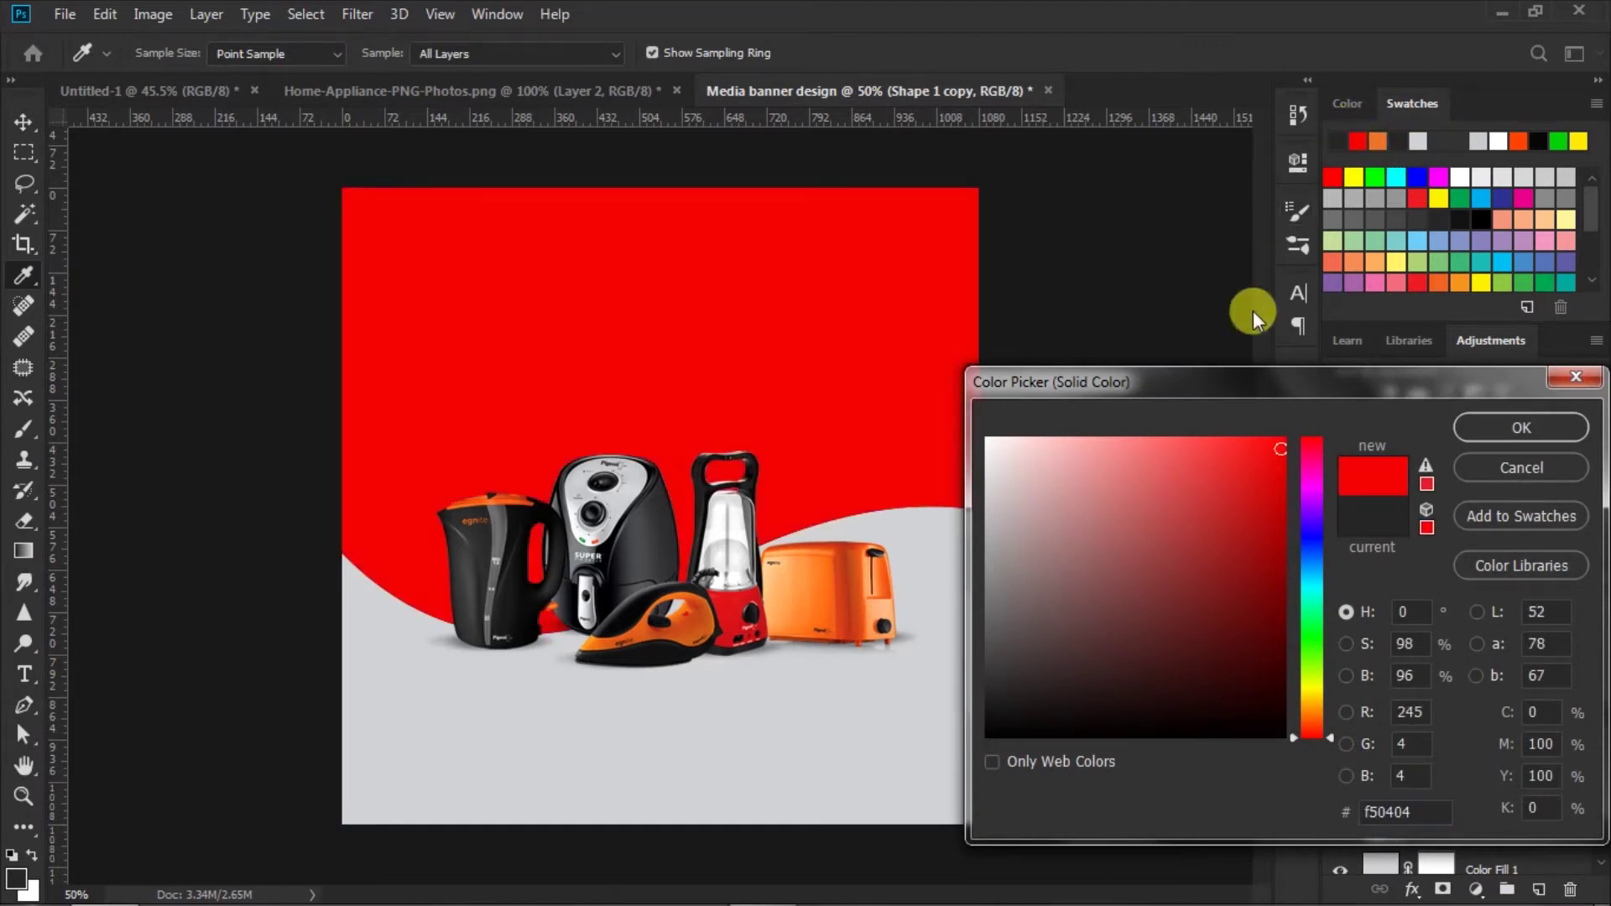
{"action": "double_click", "coordinate": [1421, 808]}
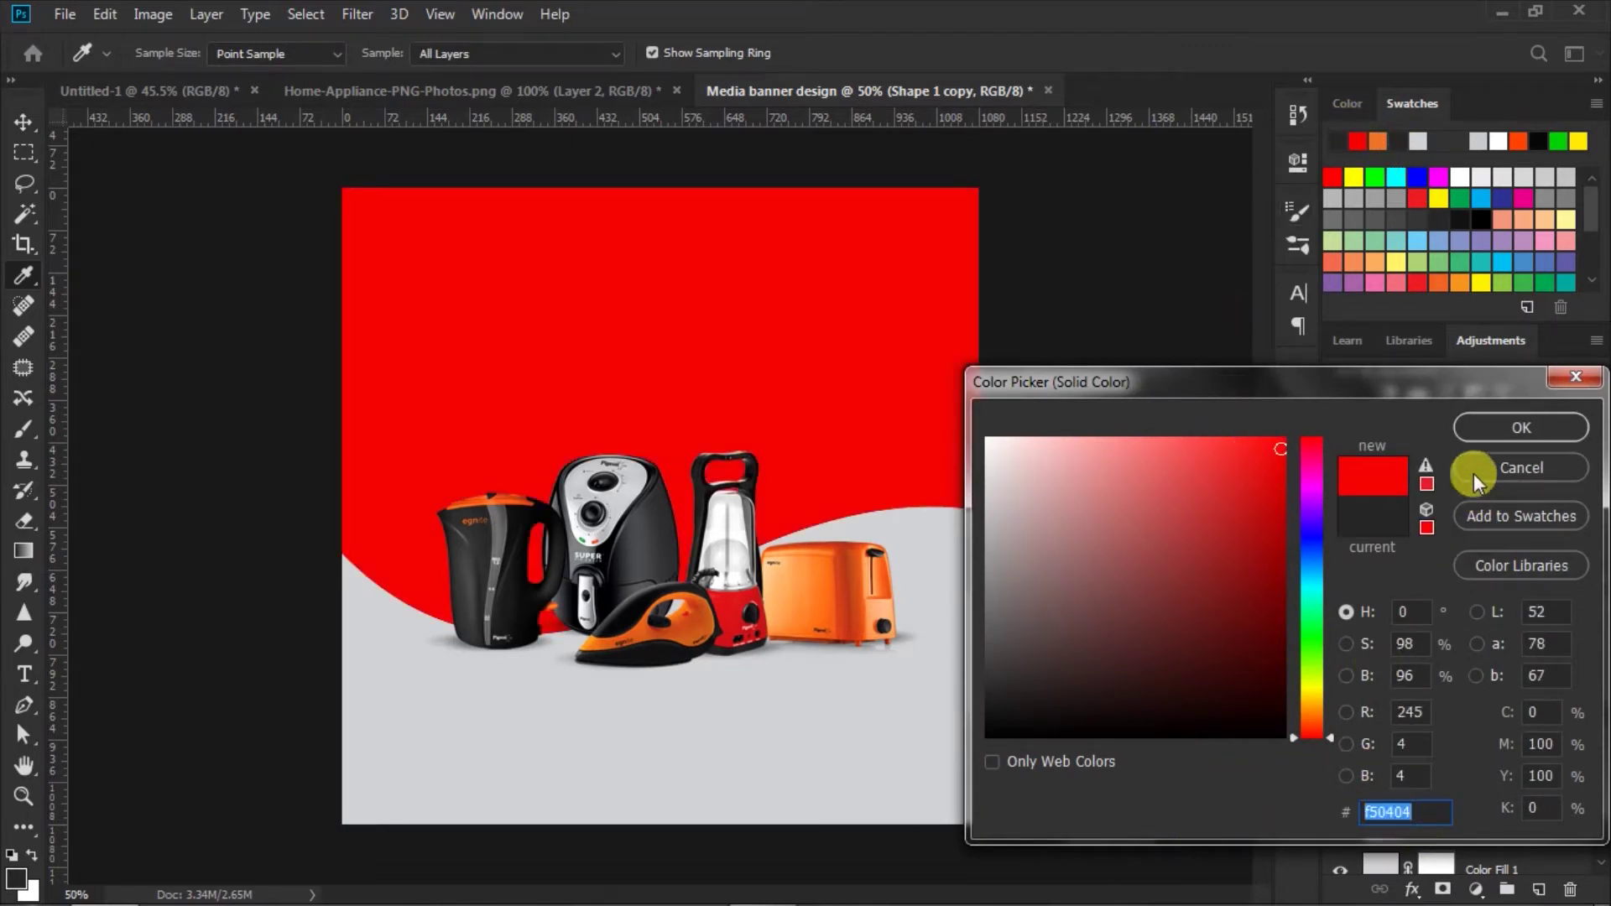
{"action": "left_click", "coordinate": [1482, 430]}
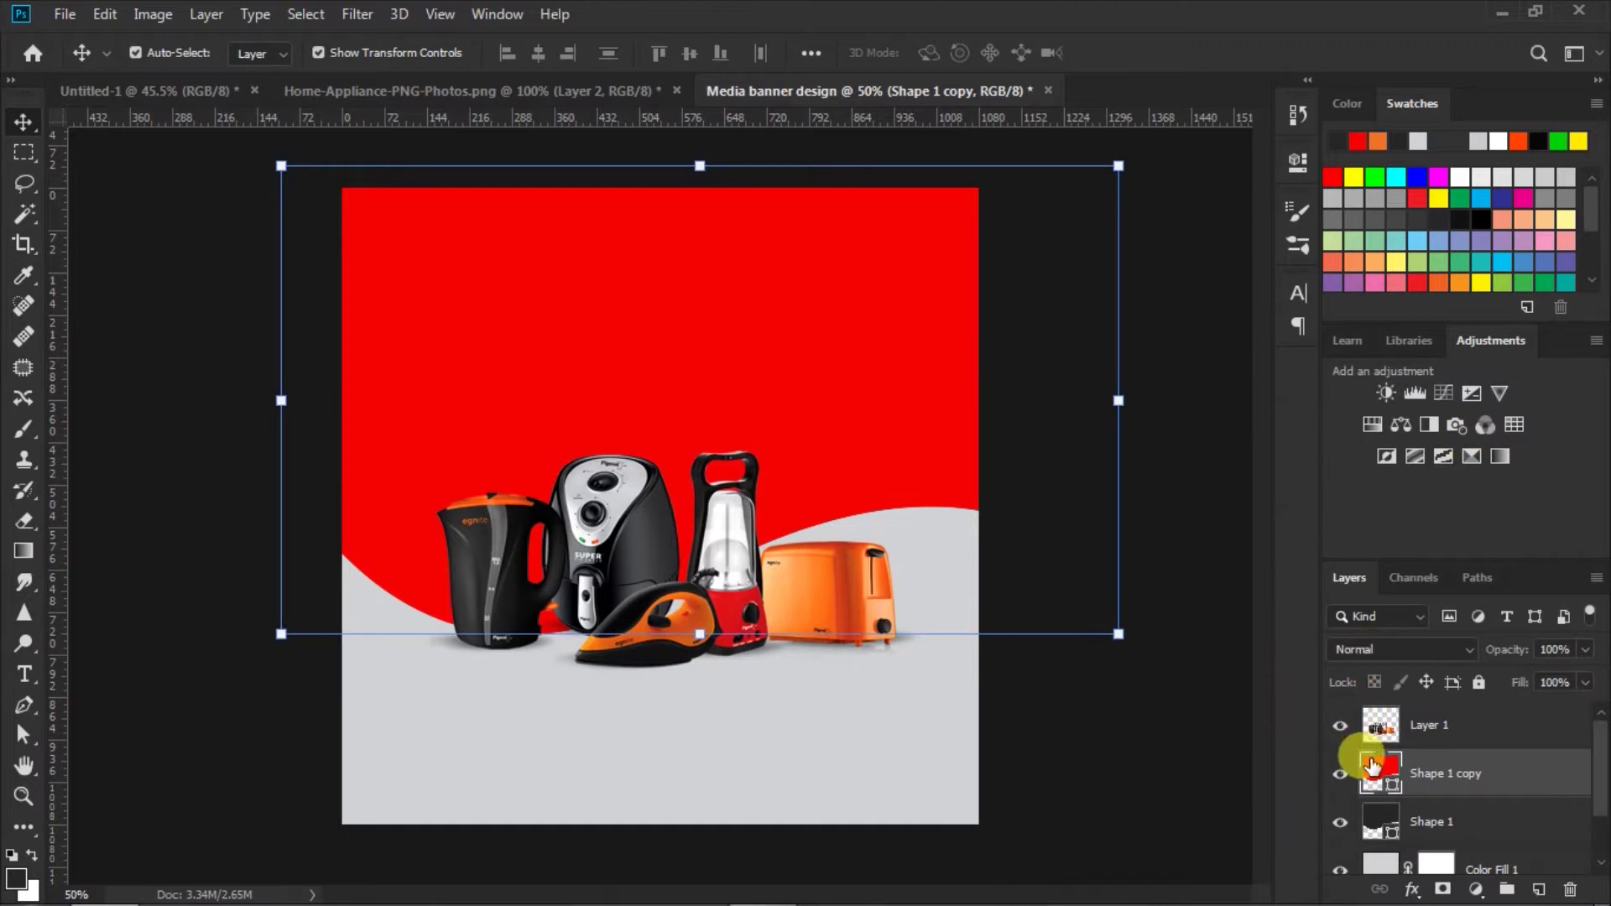
{"action": "left_click_drag", "start_coordinate": [1372, 765], "coordinate": [1368, 819]}
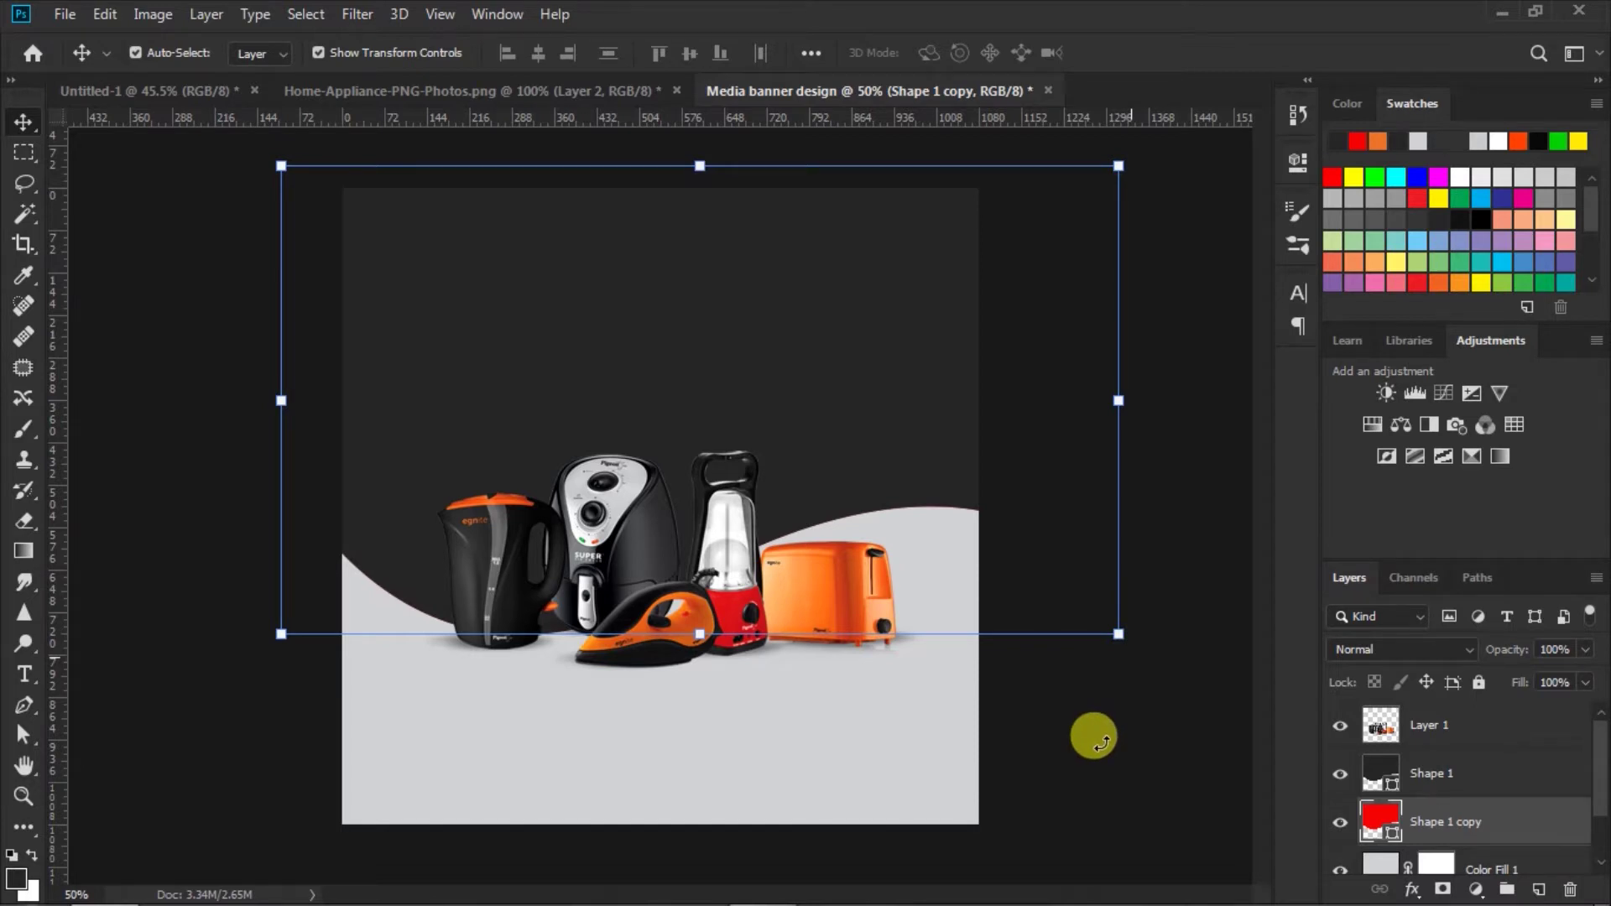
{"action": "left_click_drag", "start_coordinate": [1092, 737], "coordinate": [1062, 755]}
- Rotate the red wave about 13° and shift it down so a red band shows
{"action": "left_click_drag", "start_coordinate": [927, 536], "coordinate": [920, 592]}
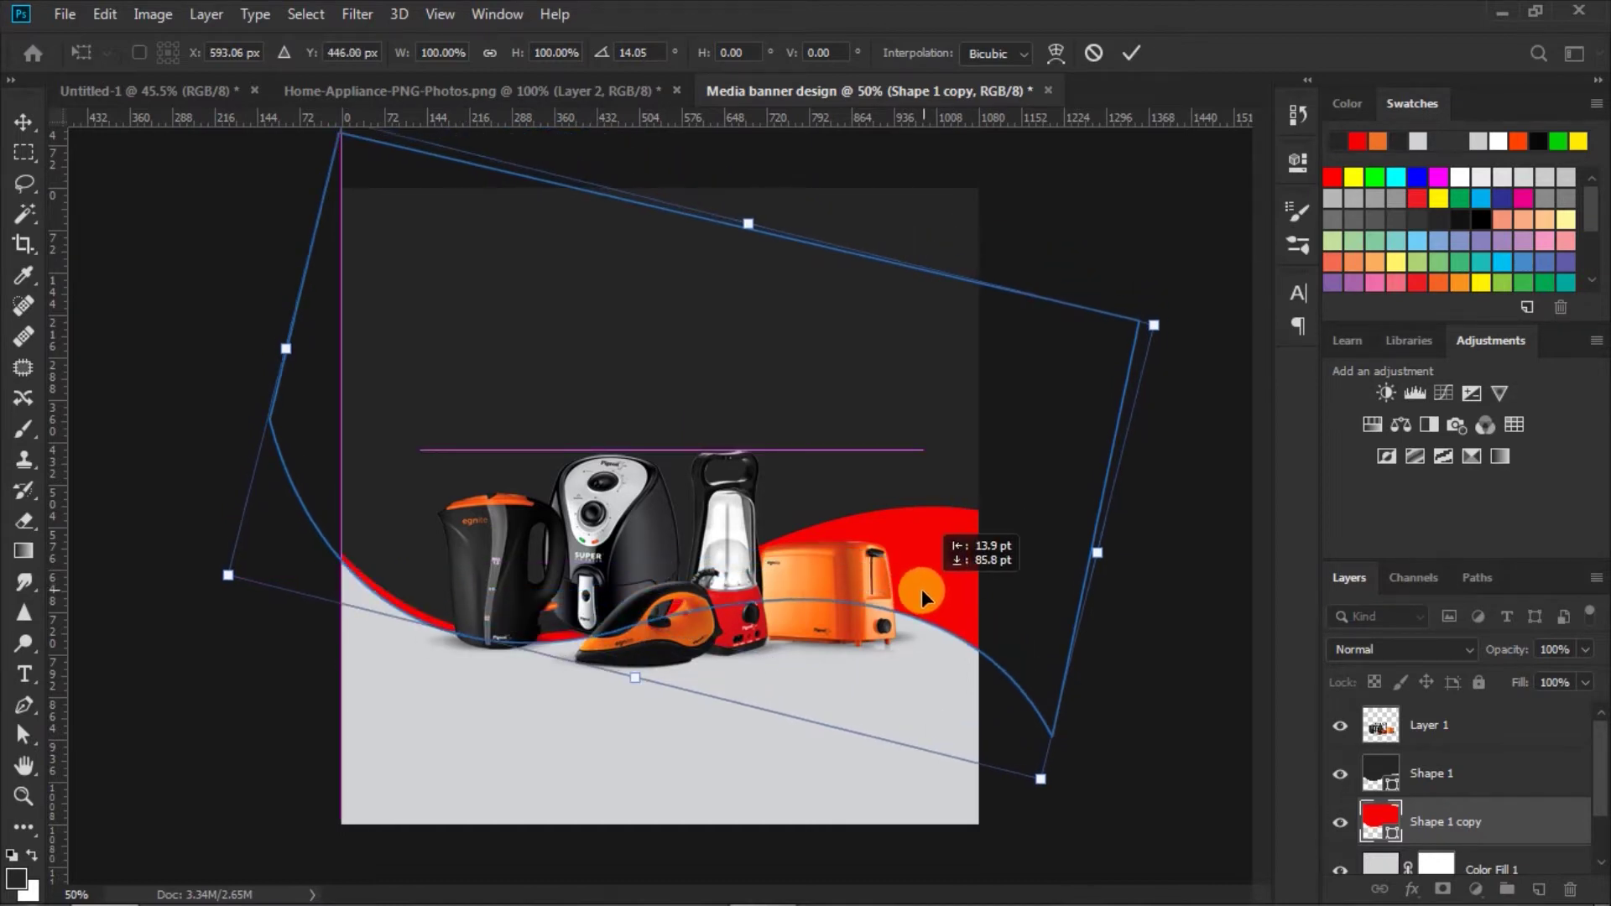
{"action": "left_click_drag", "start_coordinate": [1041, 827], "coordinate": [1060, 821]}
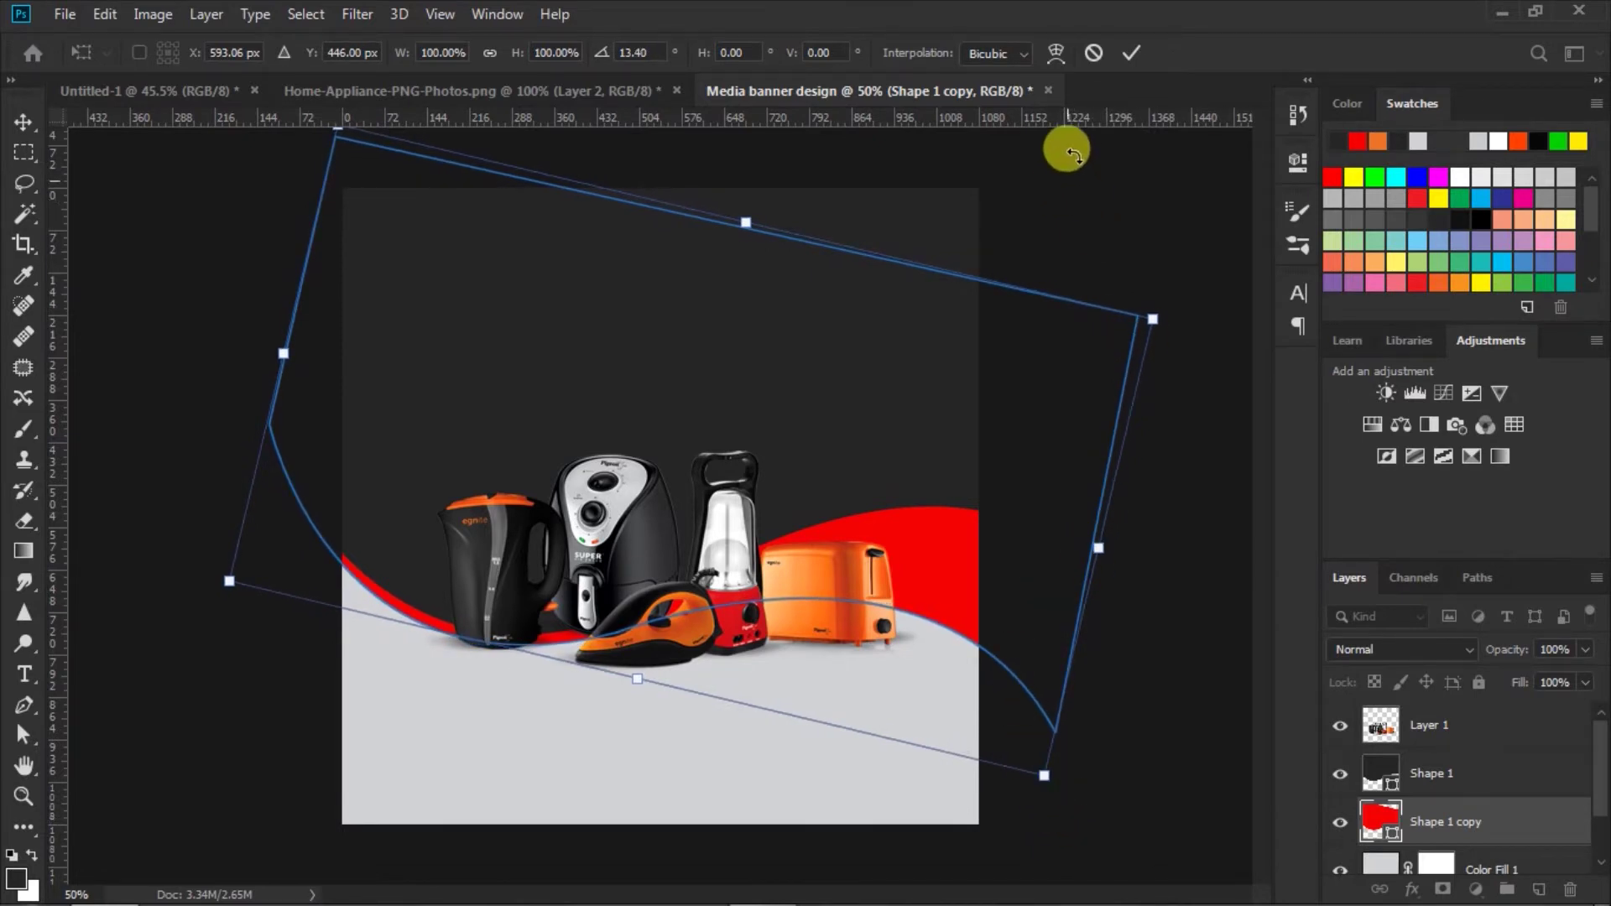
{"action": "left_click", "coordinate": [1131, 53]}
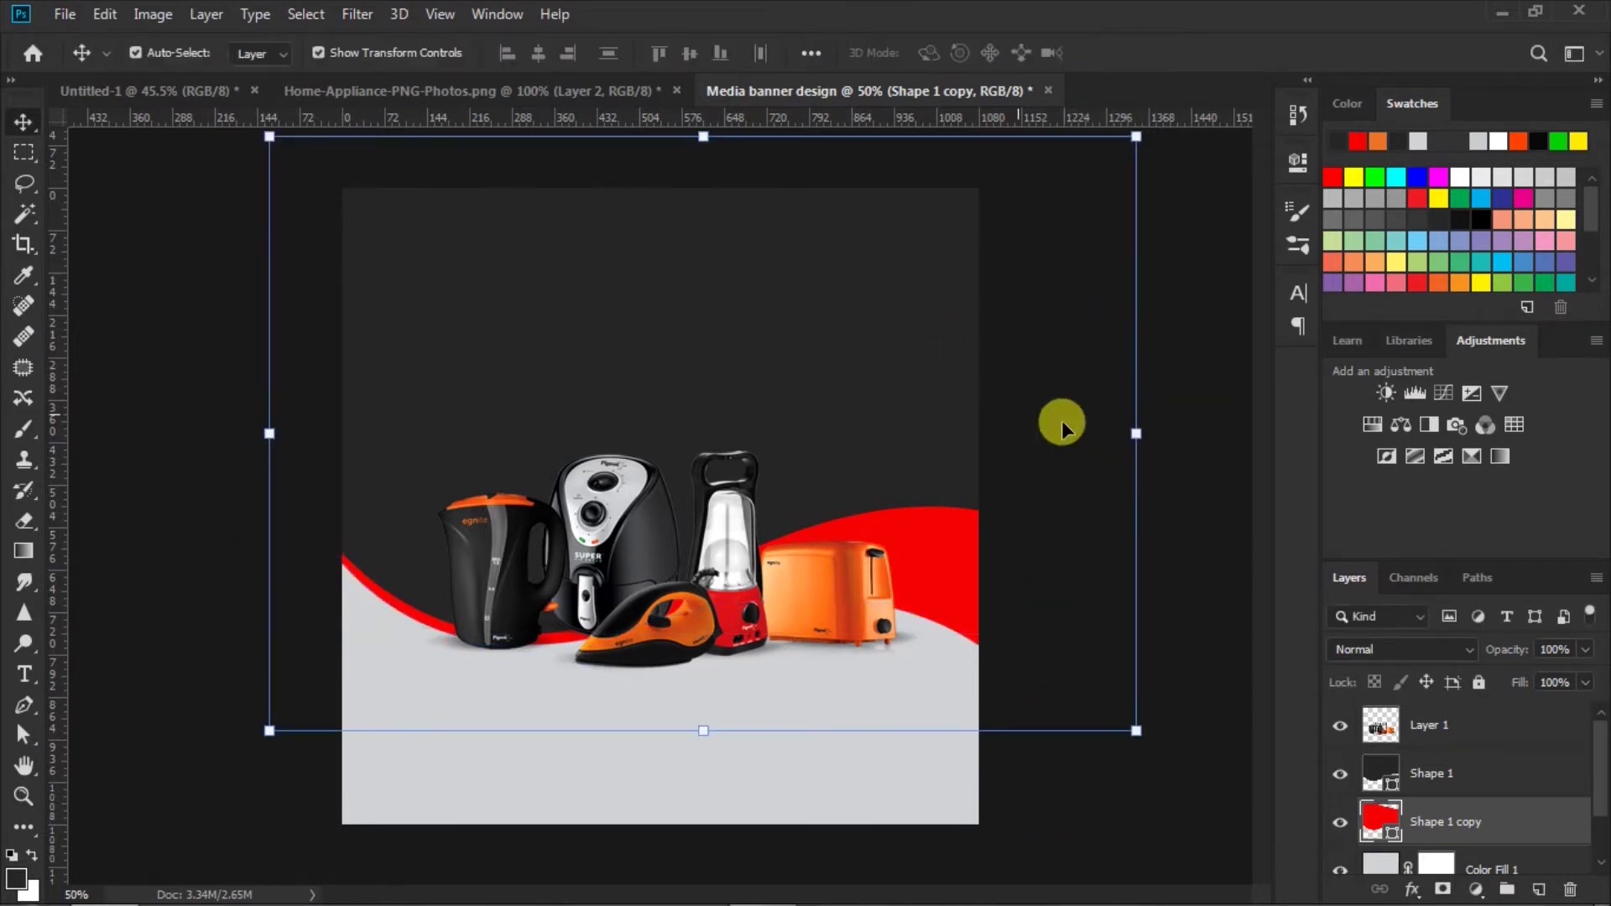
{"action": "left_click", "coordinate": [1190, 502]}
- Centre-align both wave shapes, settle their position, and group them with Ctrl+G
{"action": "left_click", "coordinate": [771, 385]}
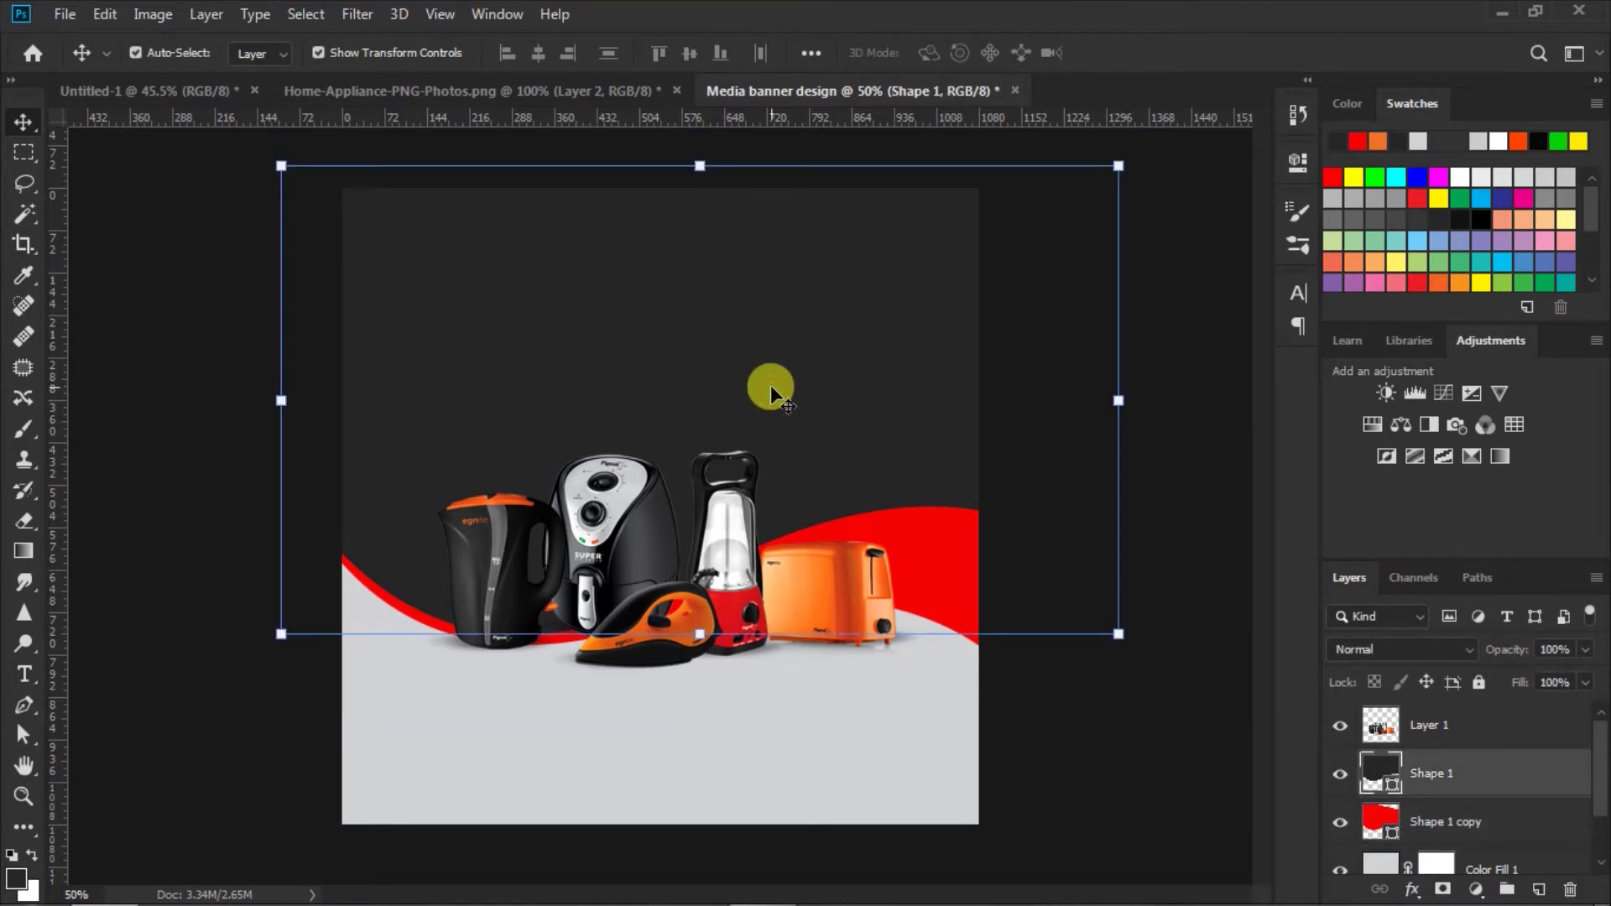
{"action": "left_click", "coordinate": [1372, 819], "text": "shift"}
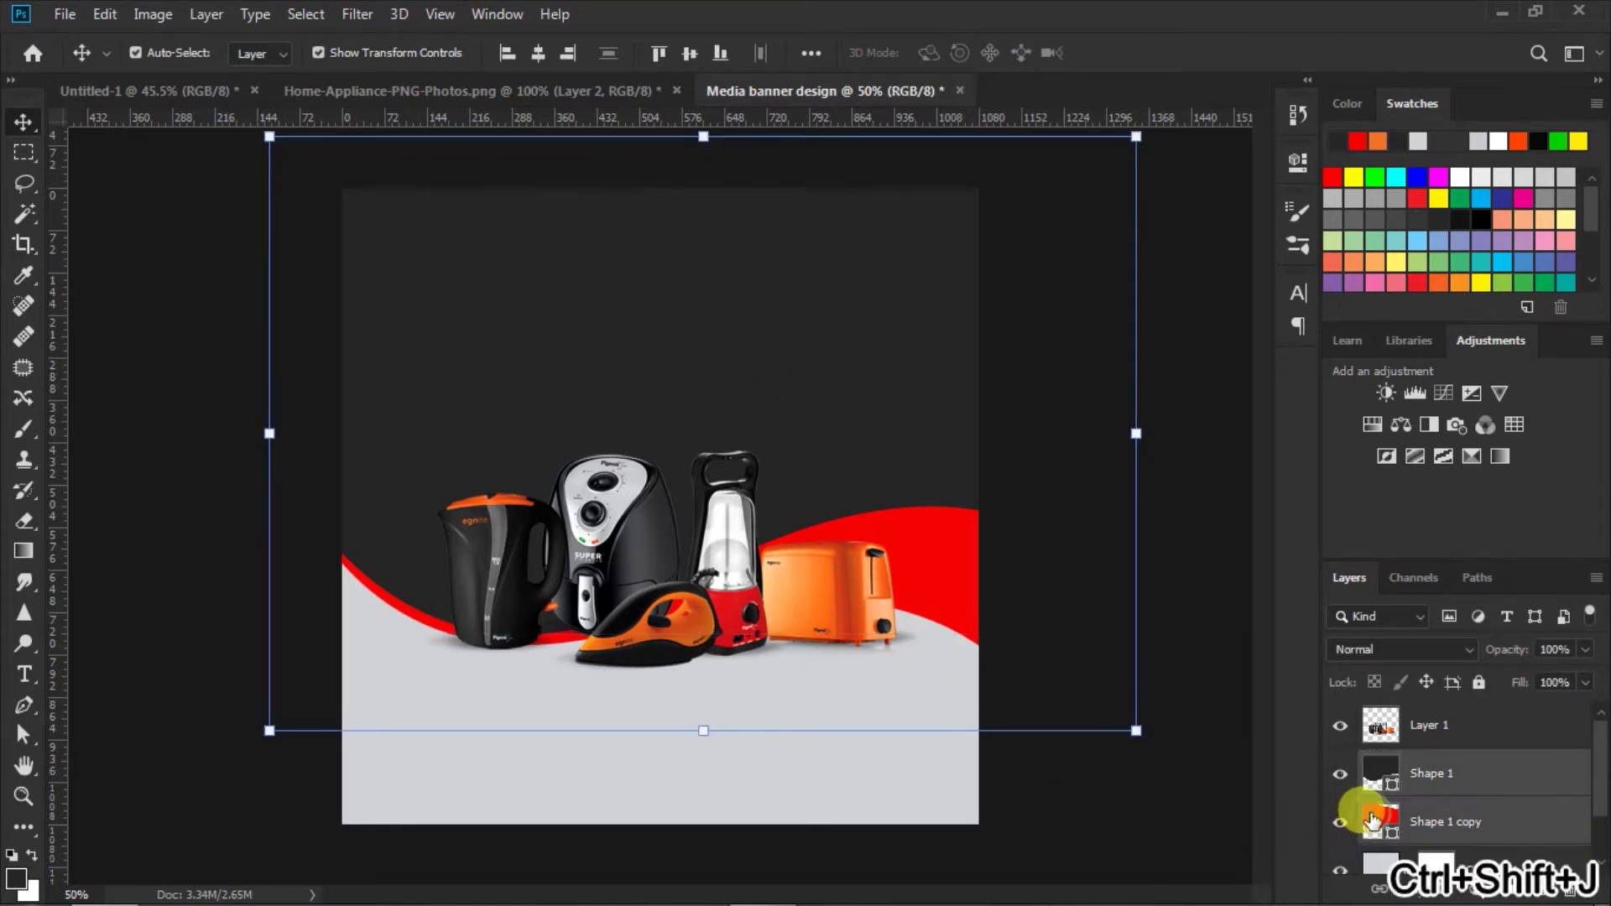
{"action": "left_click", "coordinate": [542, 59]}
{"action": "left_click_drag", "start_coordinate": [718, 316], "coordinate": [693, 322]}
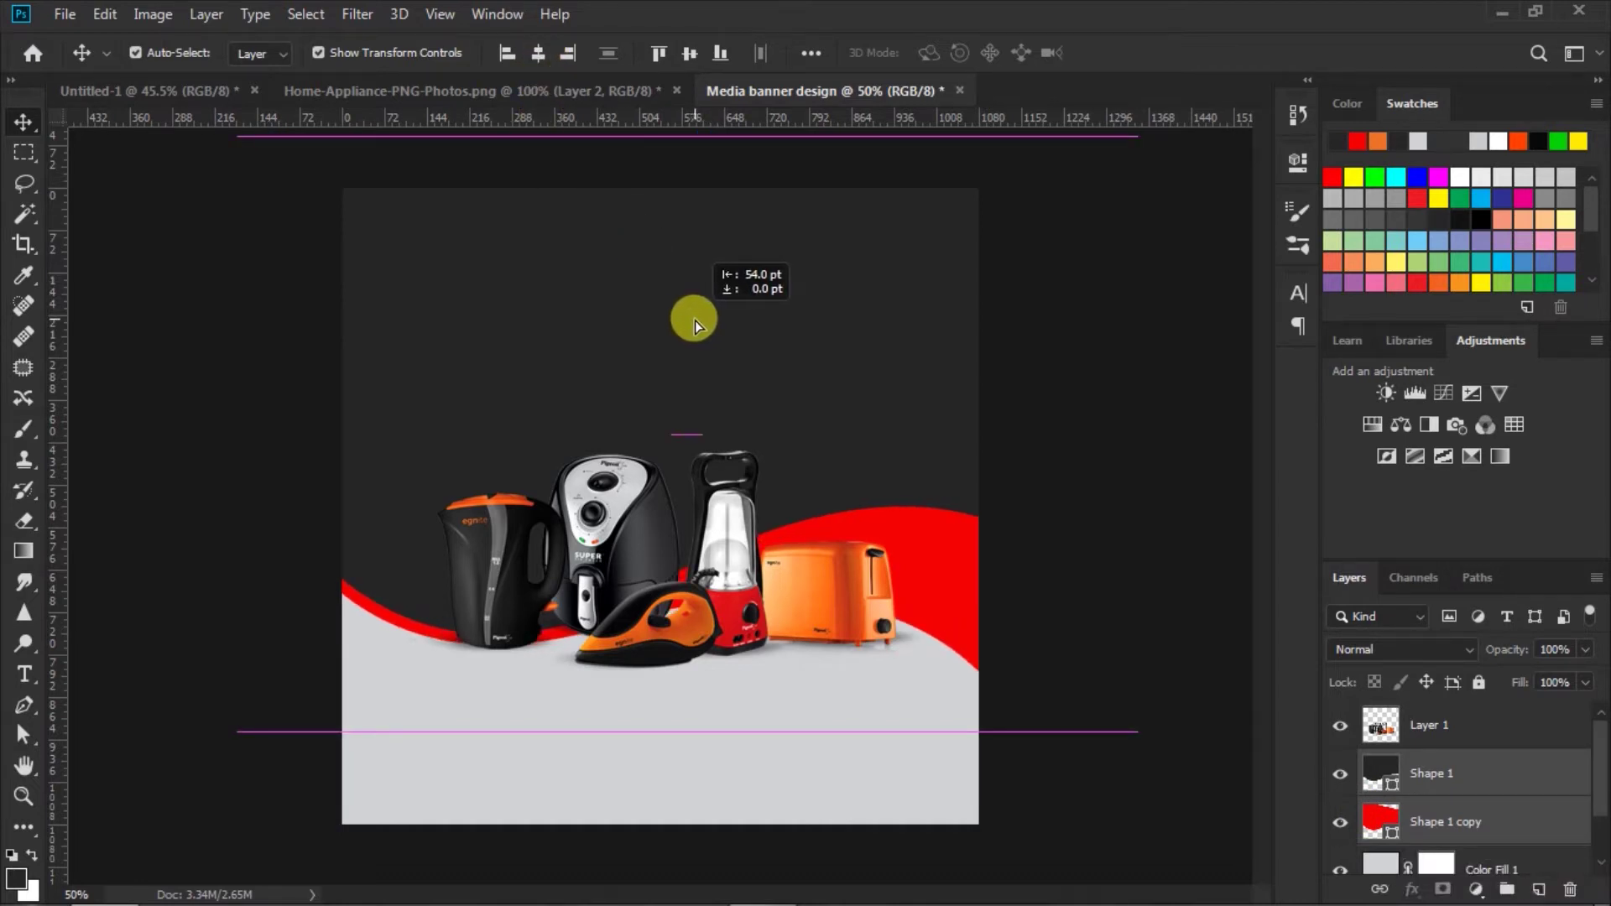
{"action": "left_click_drag", "start_coordinate": [694, 321], "coordinate": [700, 324]}
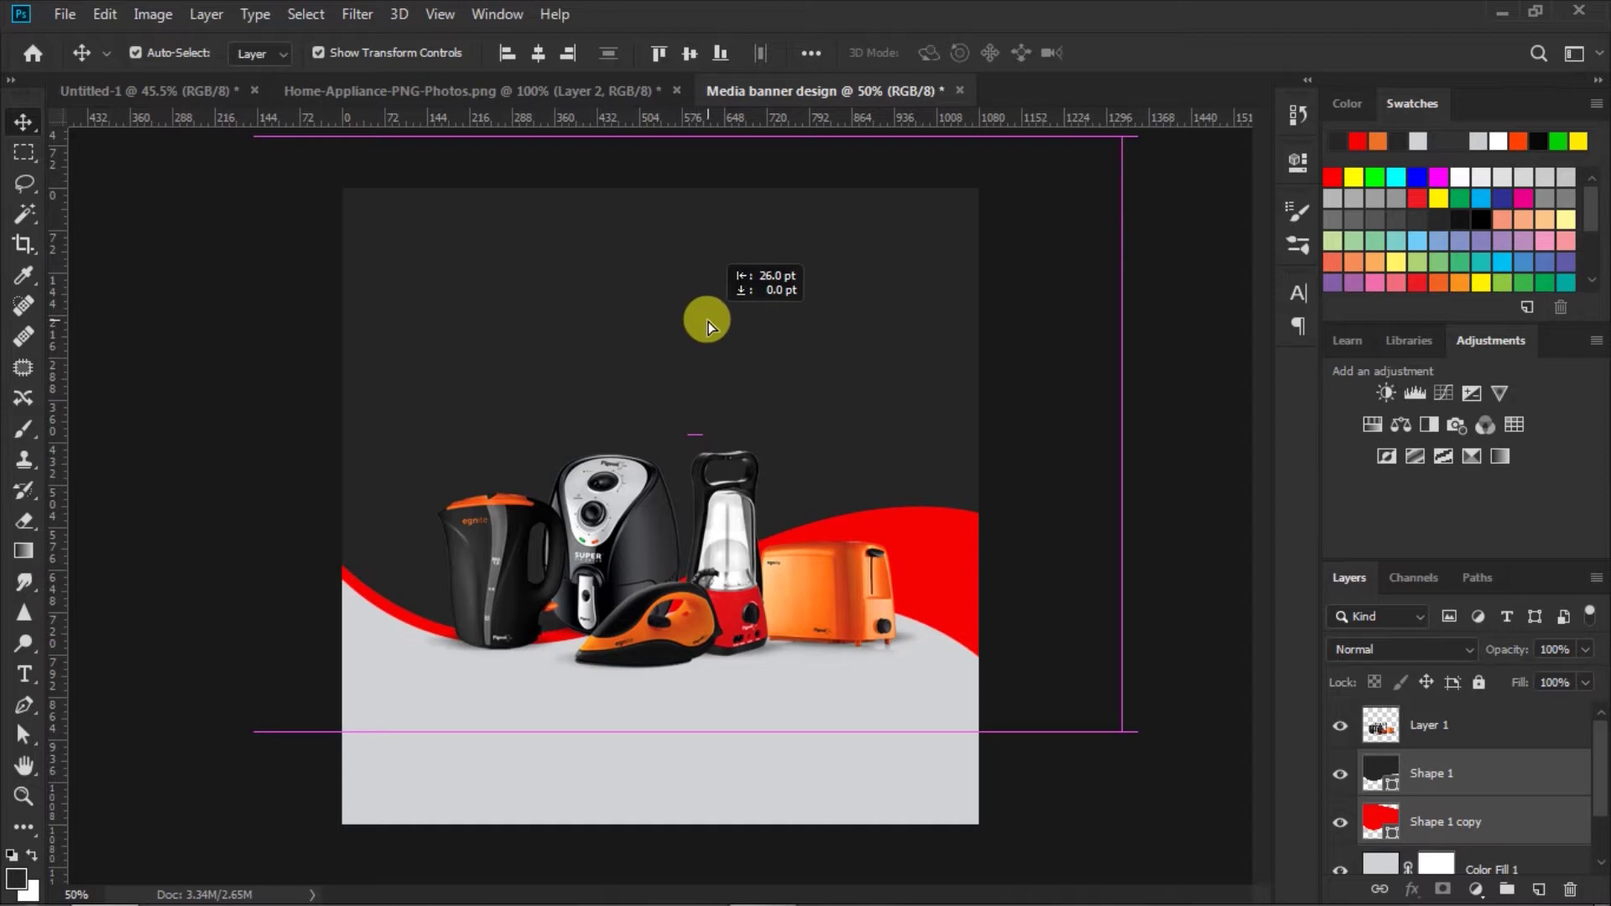
{"action": "mouse_move", "coordinate": [700, 324]}
{"action": "left_mouse_down"}
{"action": "mouse_move", "coordinate": [715, 330]}
{"action": "mouse_move", "coordinate": [714, 310]}
{"action": "left_mouse_up"}
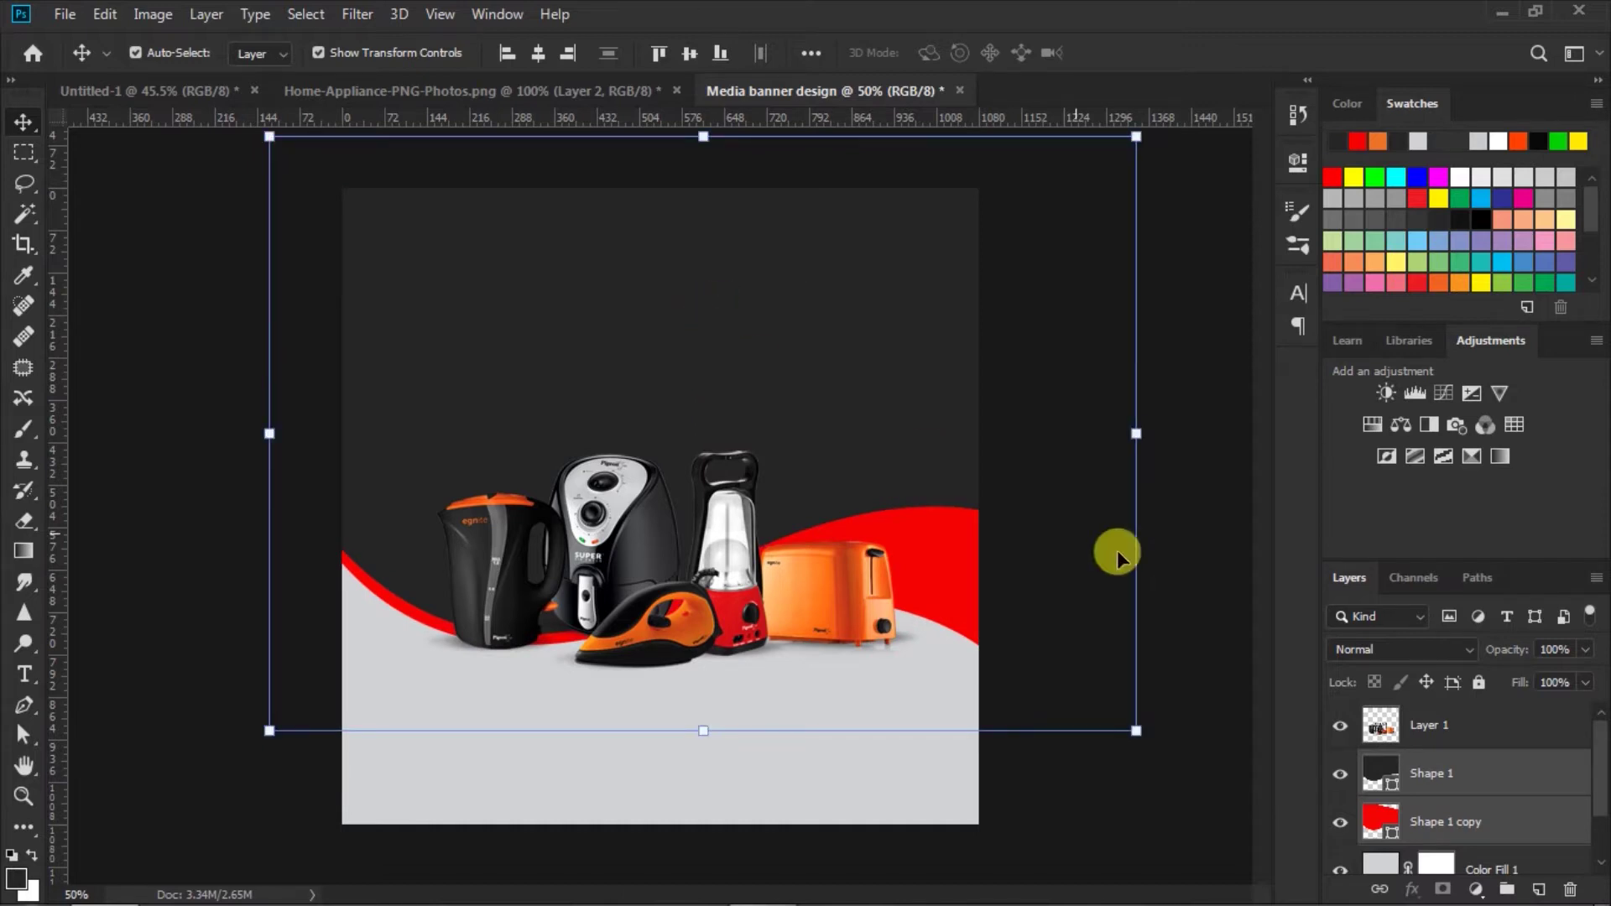
{"action": "key", "text": "ctrl+g"}
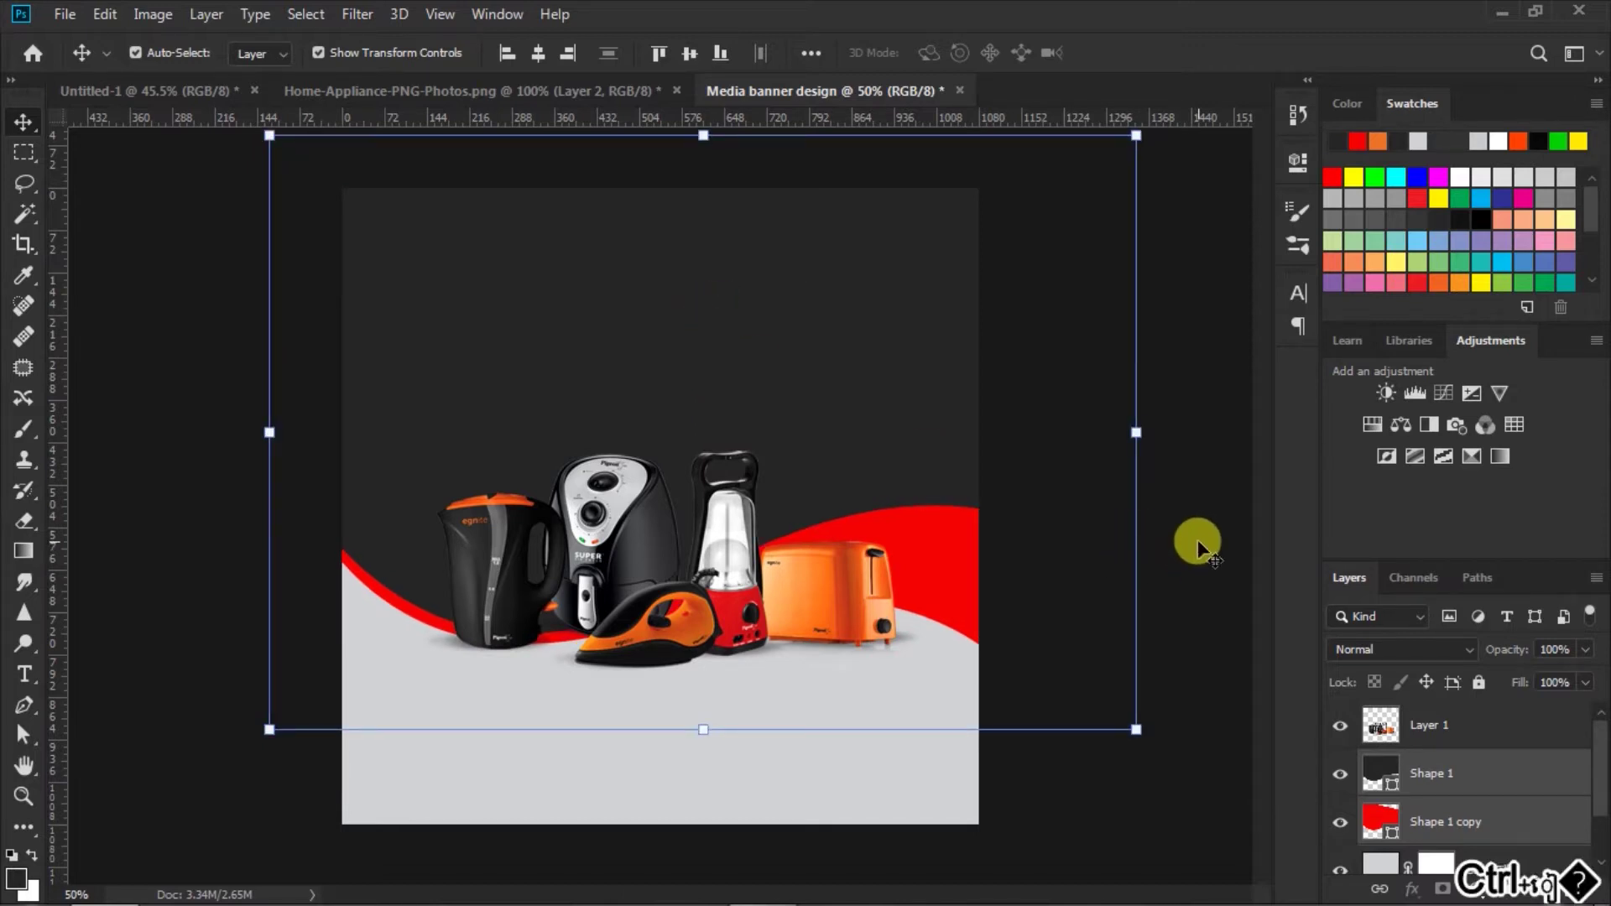
{"action": "left_click", "coordinate": [1197, 541]}
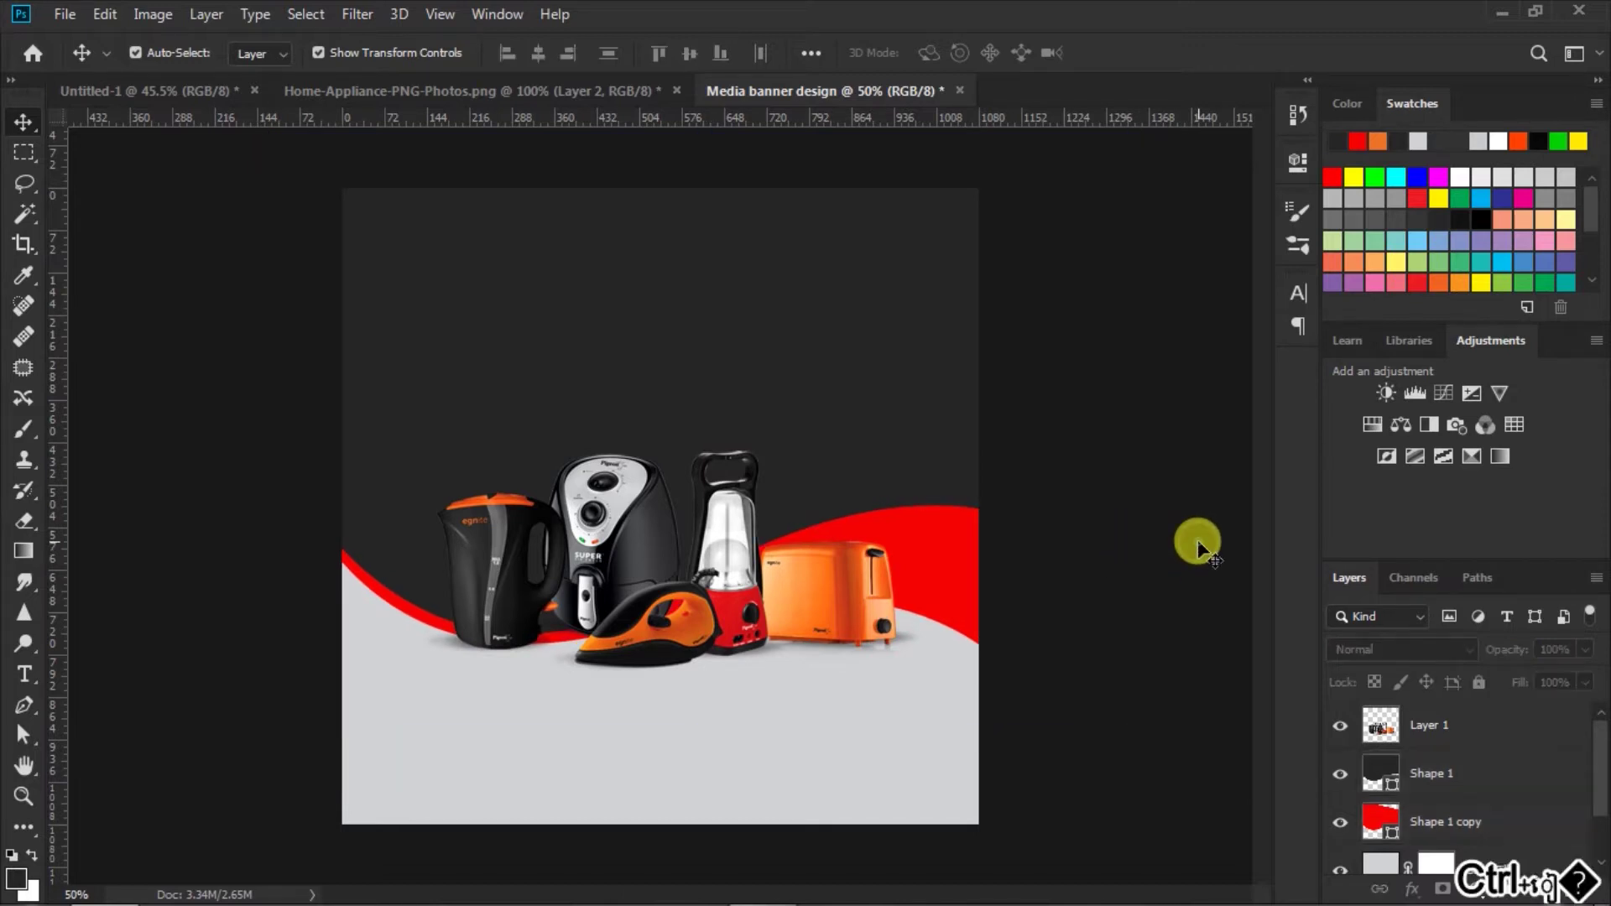
- Shift the appliance photo slightly down and left so it rests on the wave edge
{"action": "left_click", "coordinate": [768, 564]}
{"action": "left_click_drag", "start_coordinate": [727, 556], "coordinate": [714, 576]}
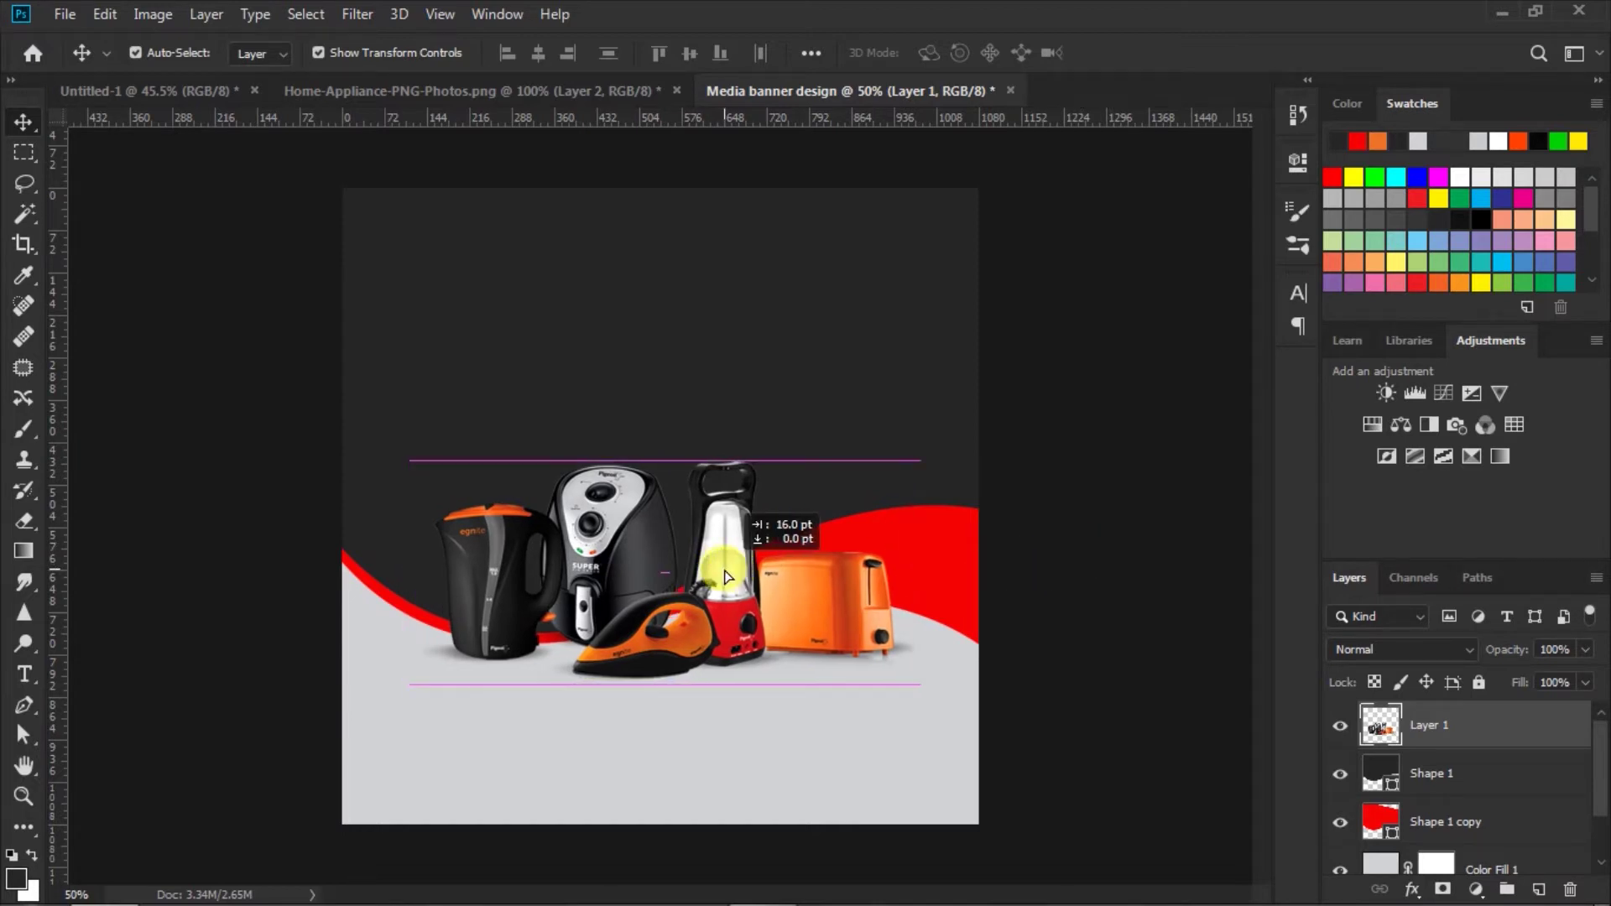
{"action": "left_click_drag", "start_coordinate": [726, 578], "coordinate": [723, 577]}
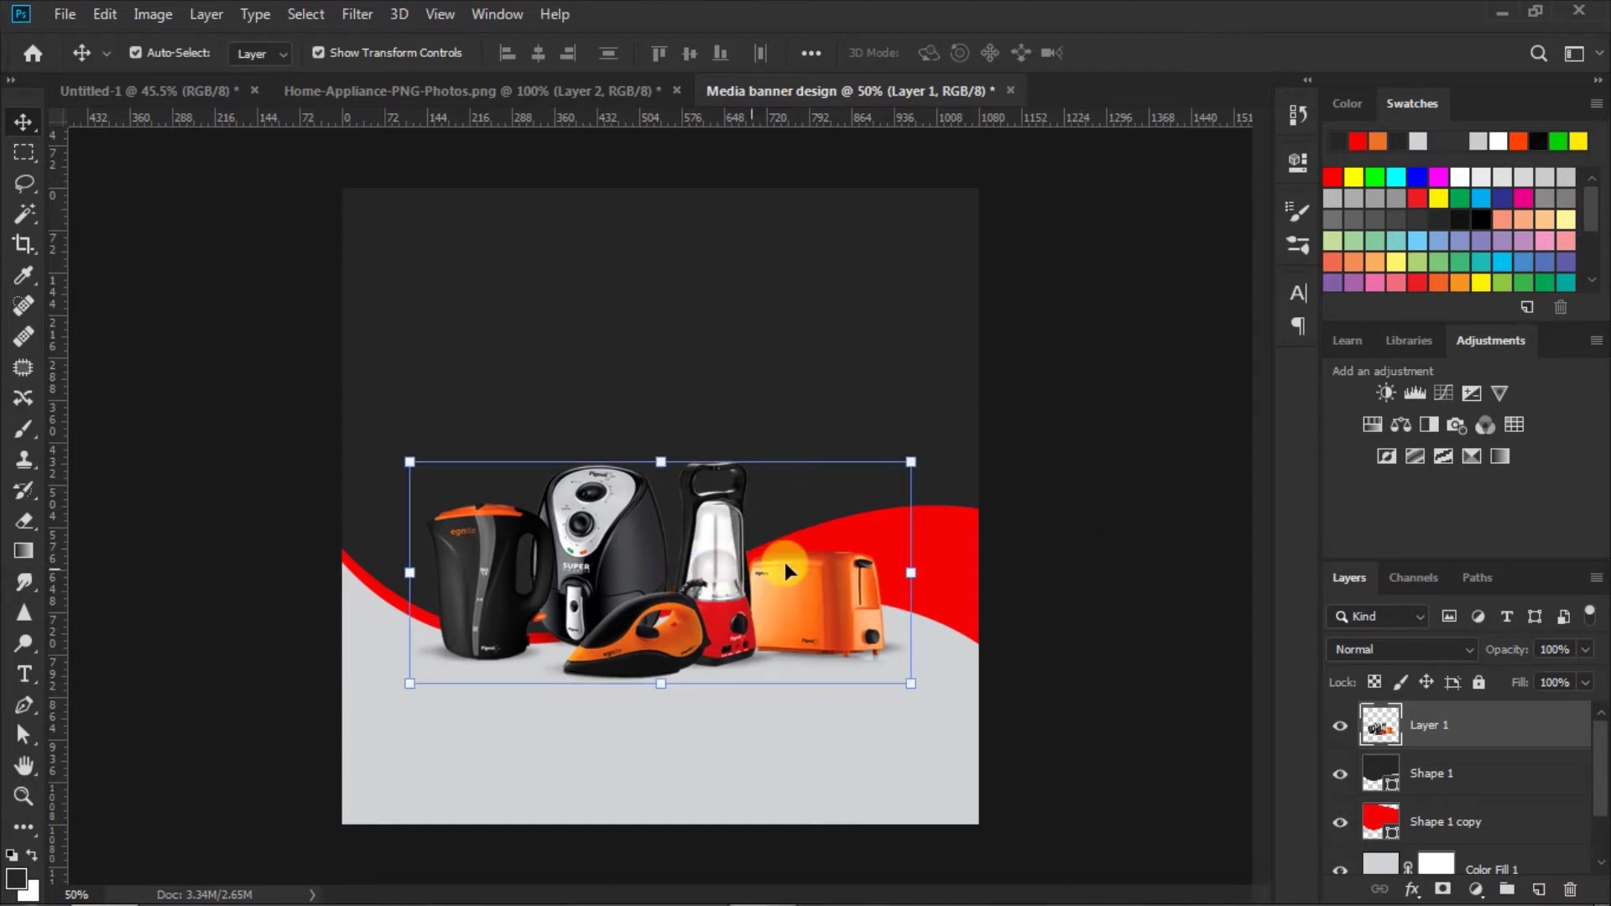
{"action": "key", "text": "ctrl+shift+q"}
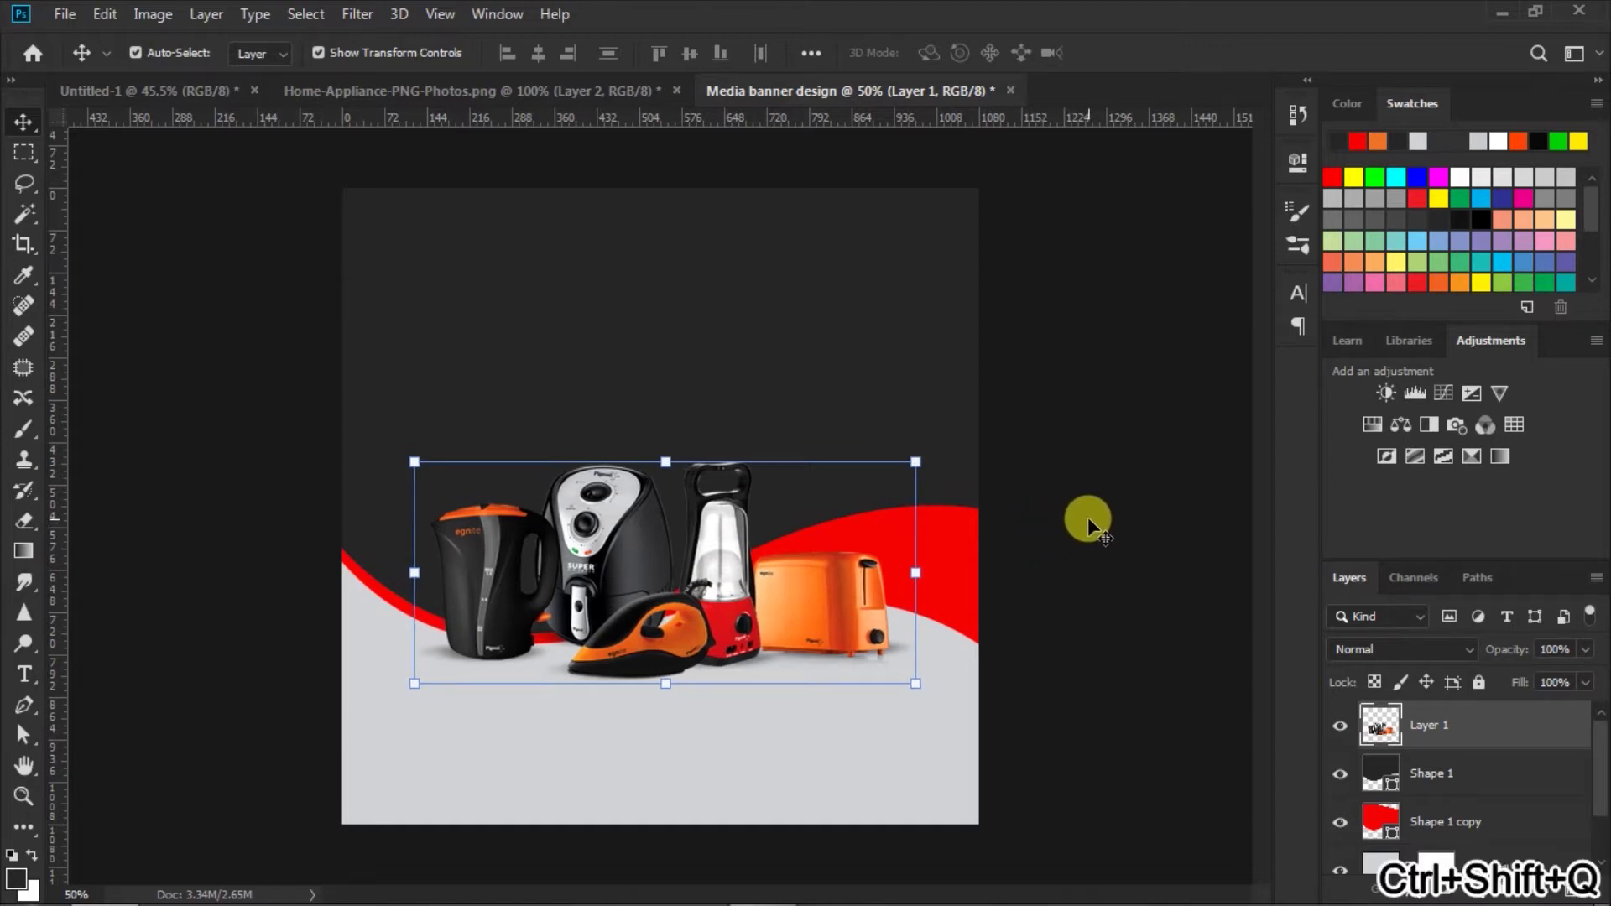
{"action": "left_click", "coordinate": [1085, 517]}
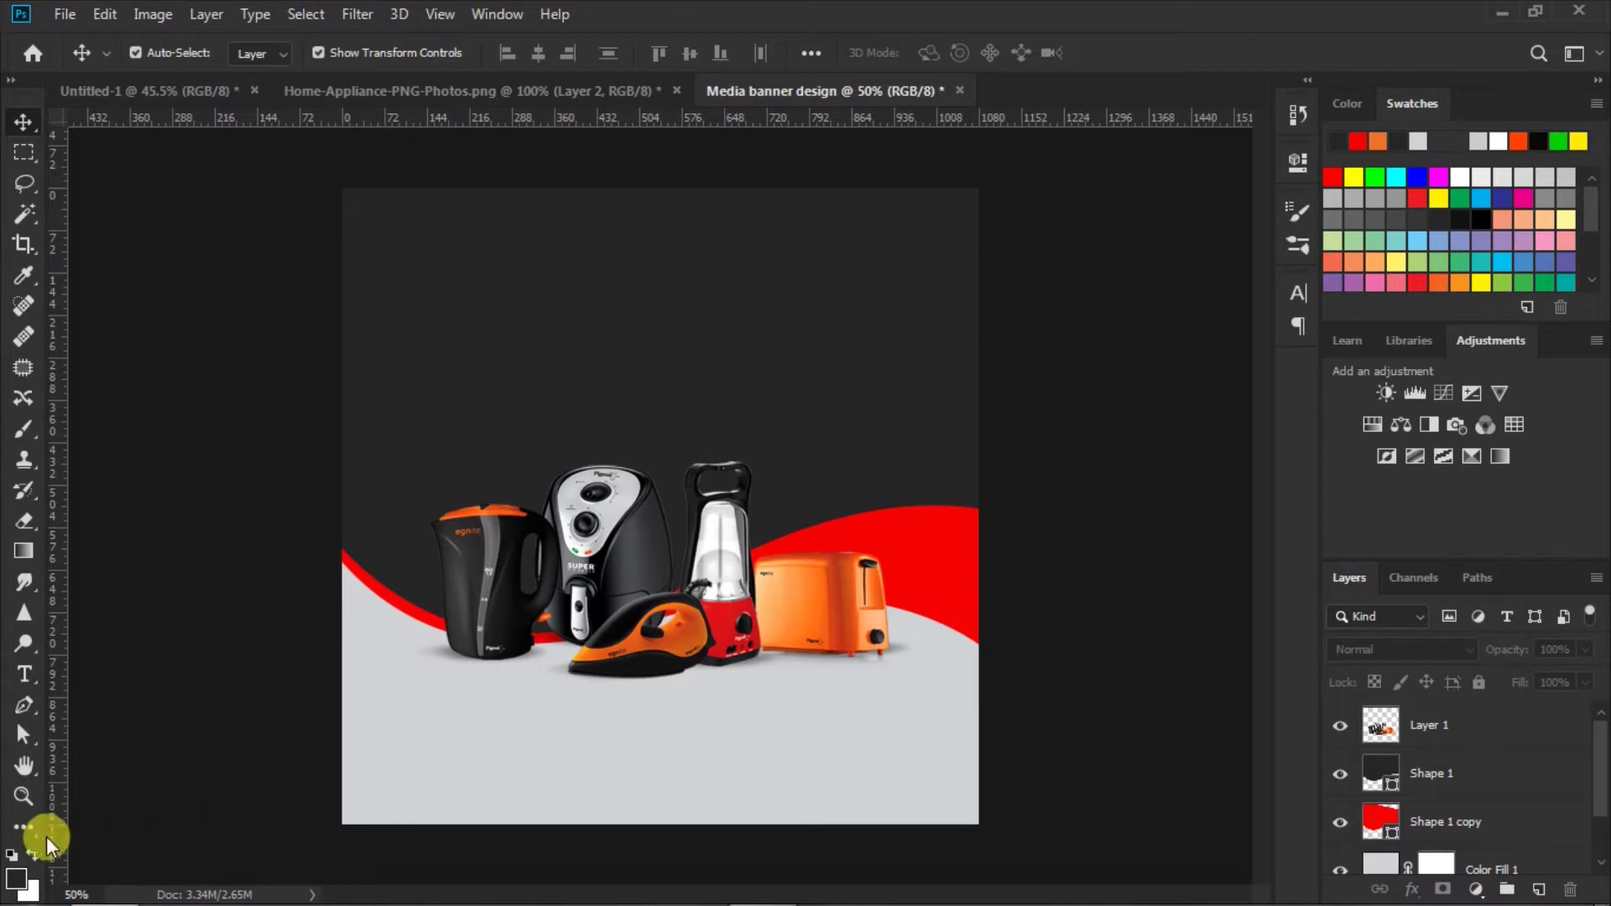
- Set the type to Arial Black, 106 pt, in red sampled from the red wave
{"action": "left_click", "coordinate": [23, 676]}
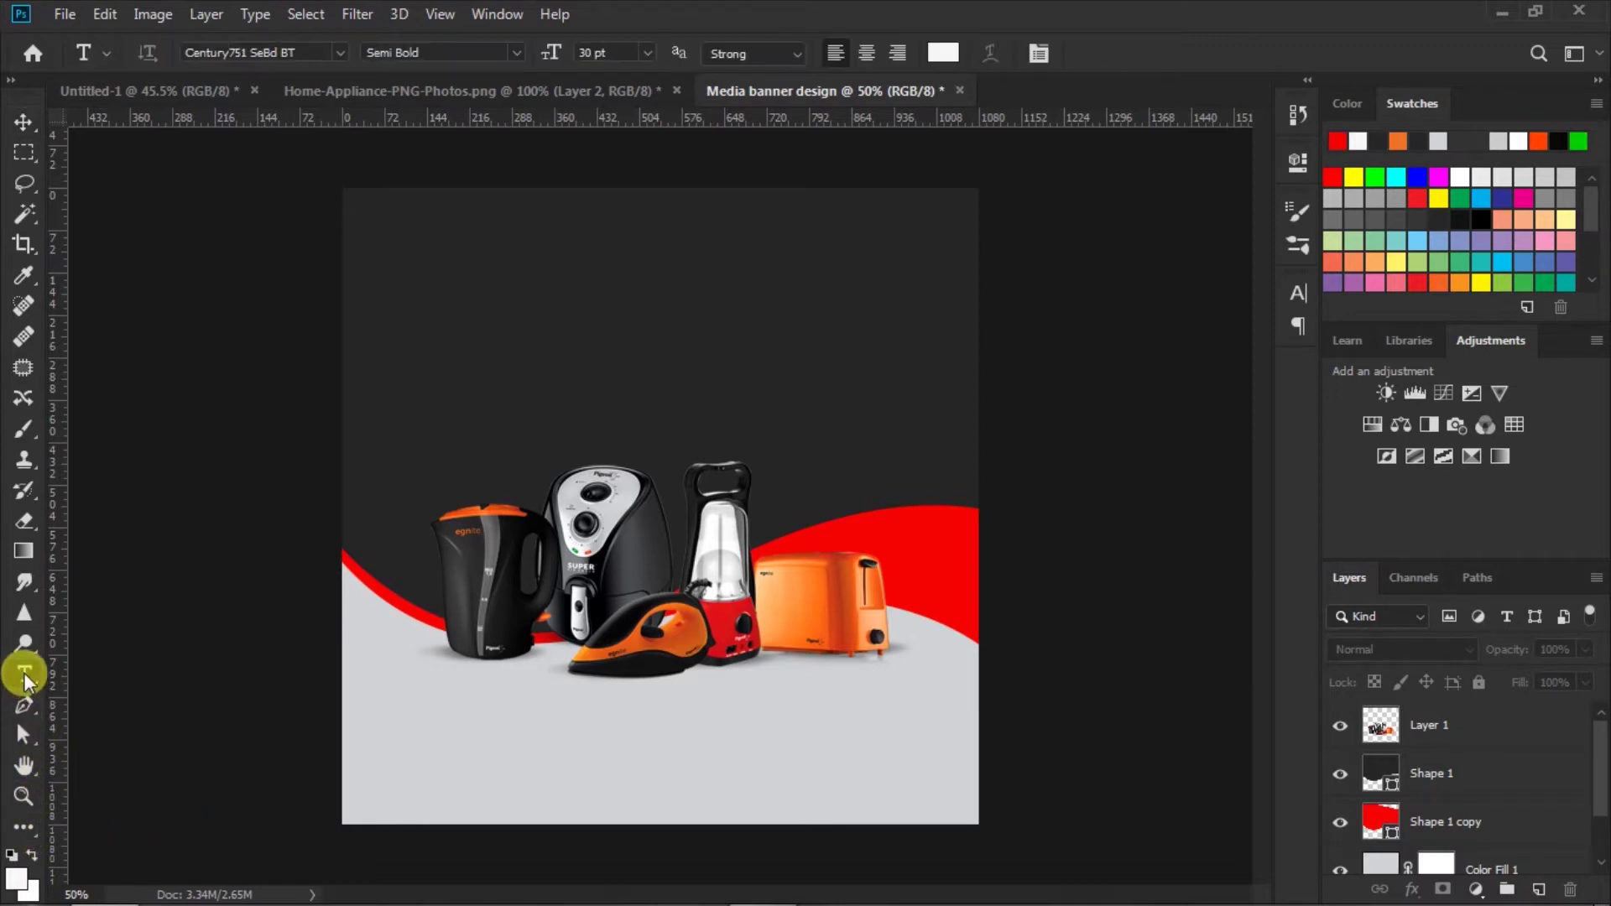
{"action": "left_click", "coordinate": [339, 50]}
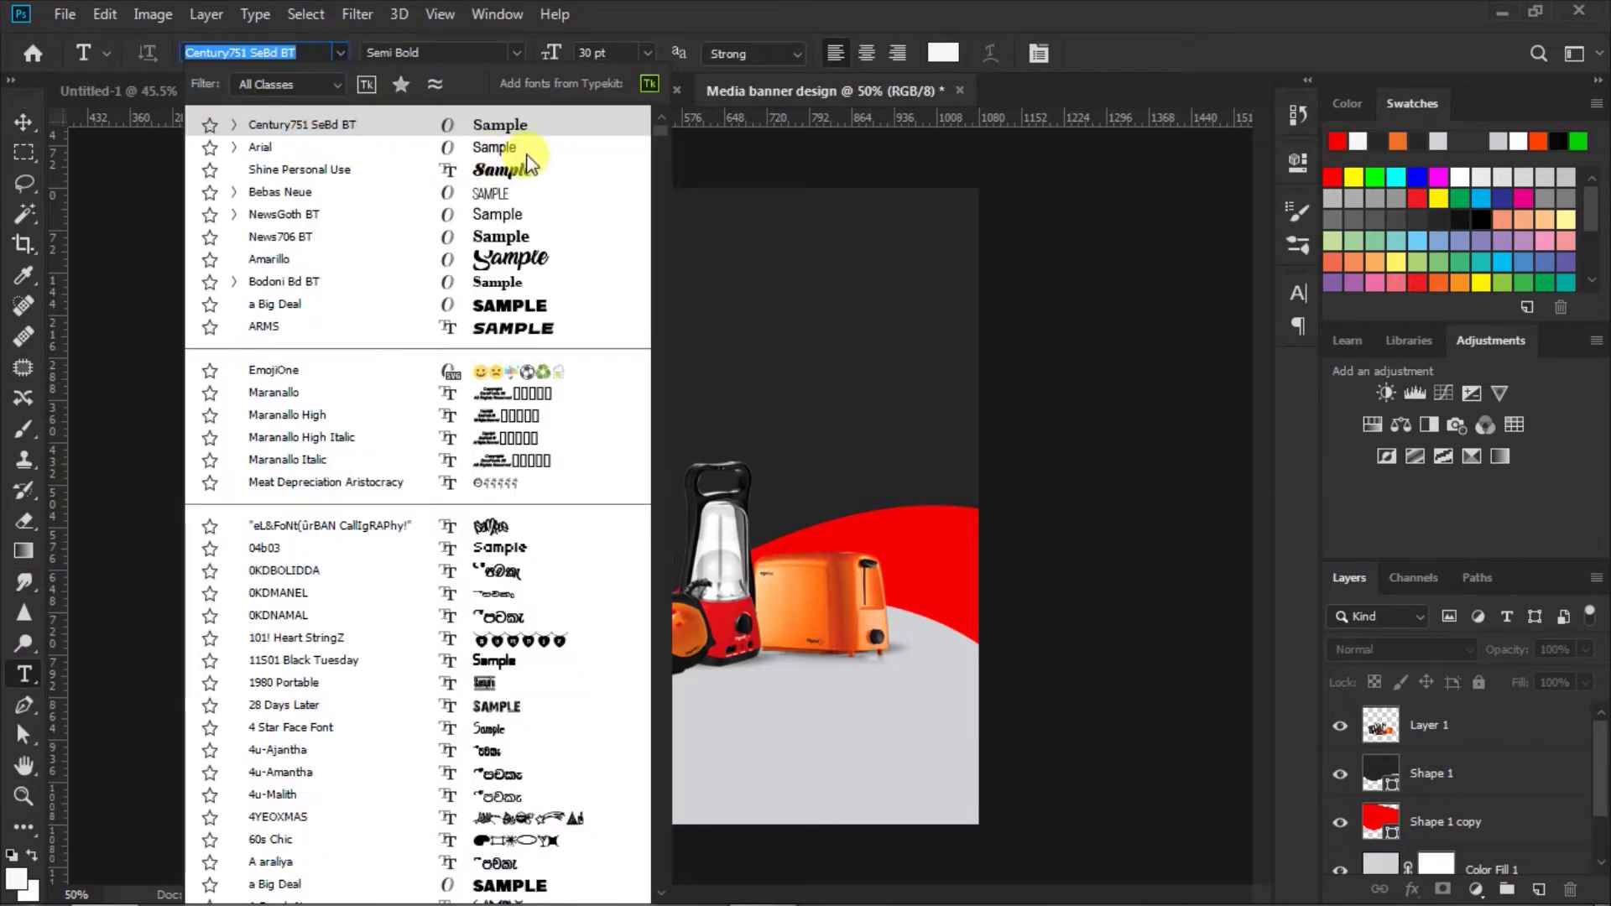
{"action": "left_click", "coordinate": [495, 150]}
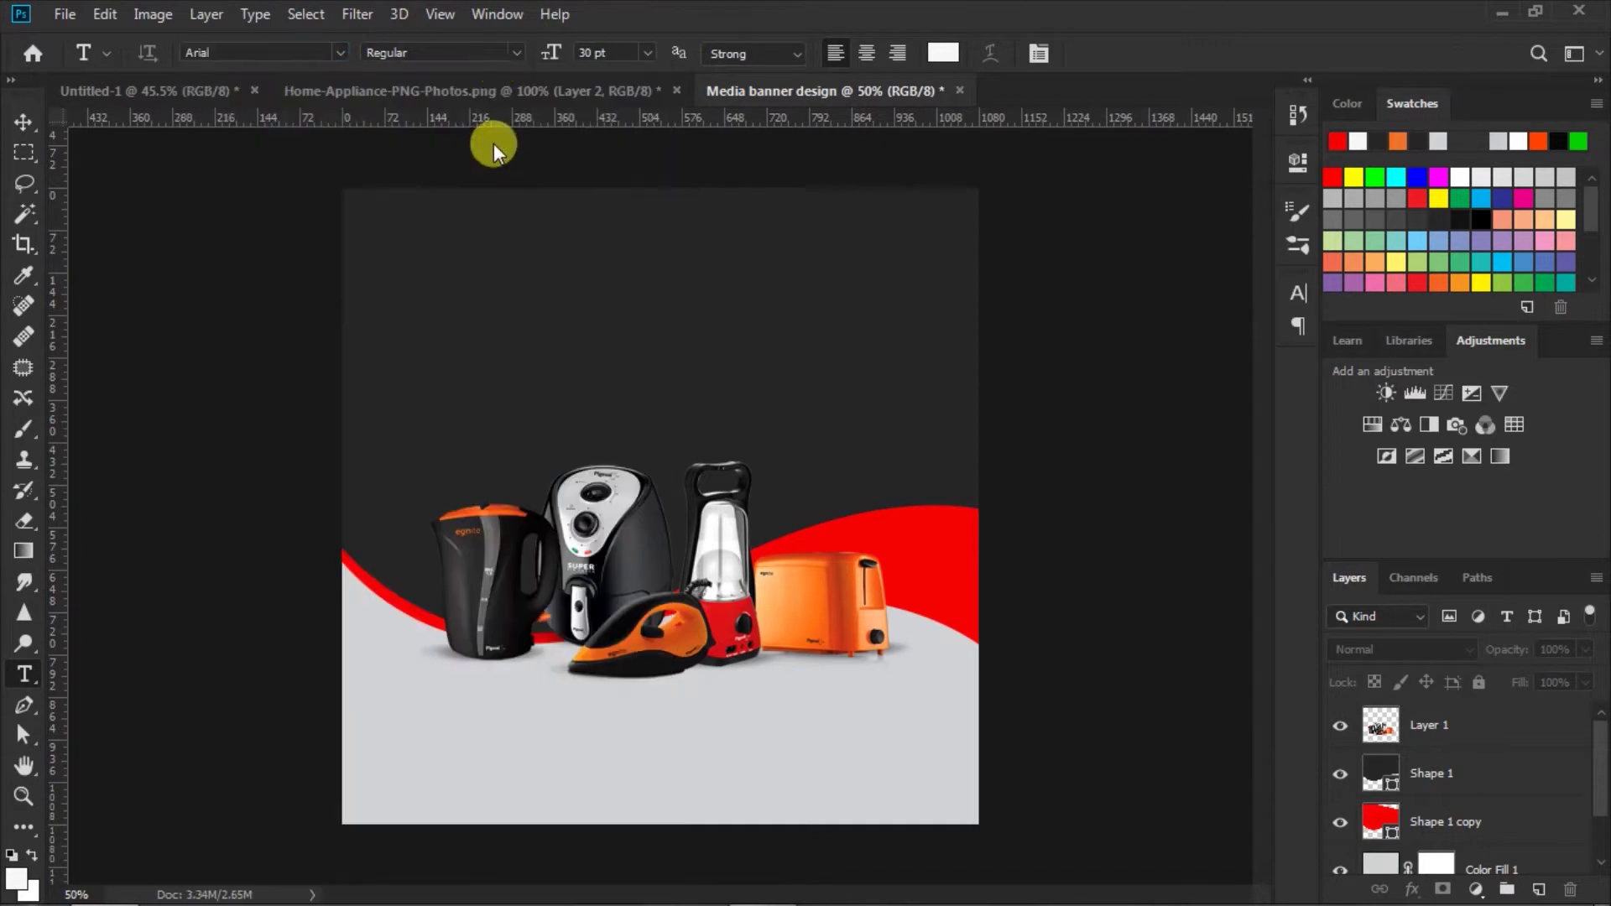
{"action": "left_click", "coordinate": [515, 52]}
{"action": "left_click", "coordinate": [475, 168]}
{"action": "type", "text": "106"}
{"action": "key", "text": "ctrl+Return"}
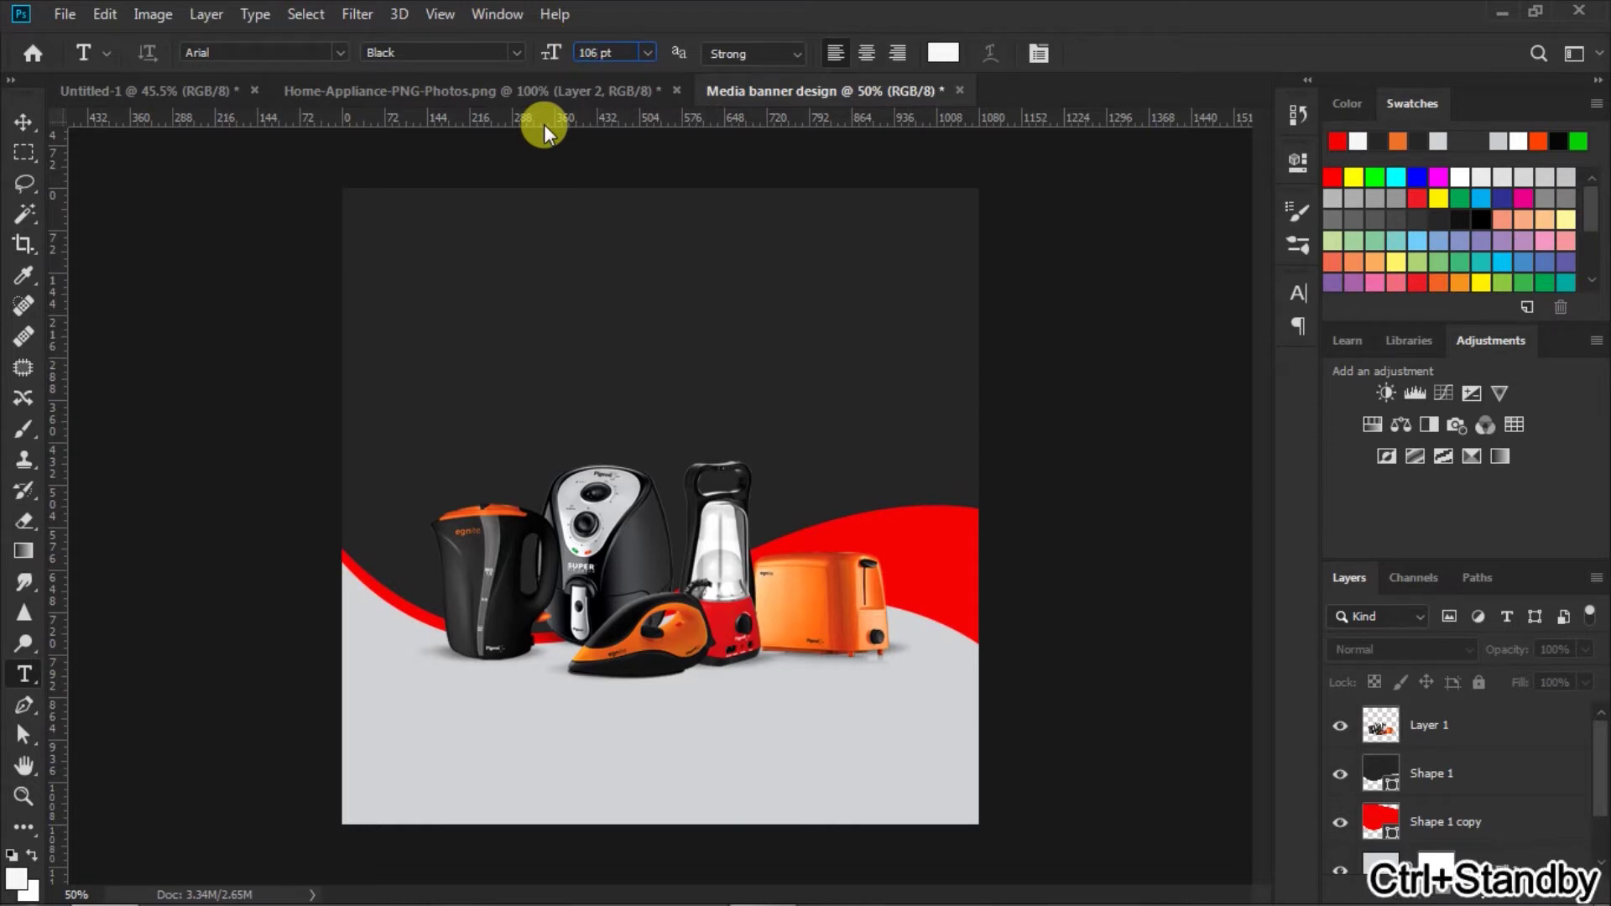
{"action": "left_click", "coordinate": [600, 53]}
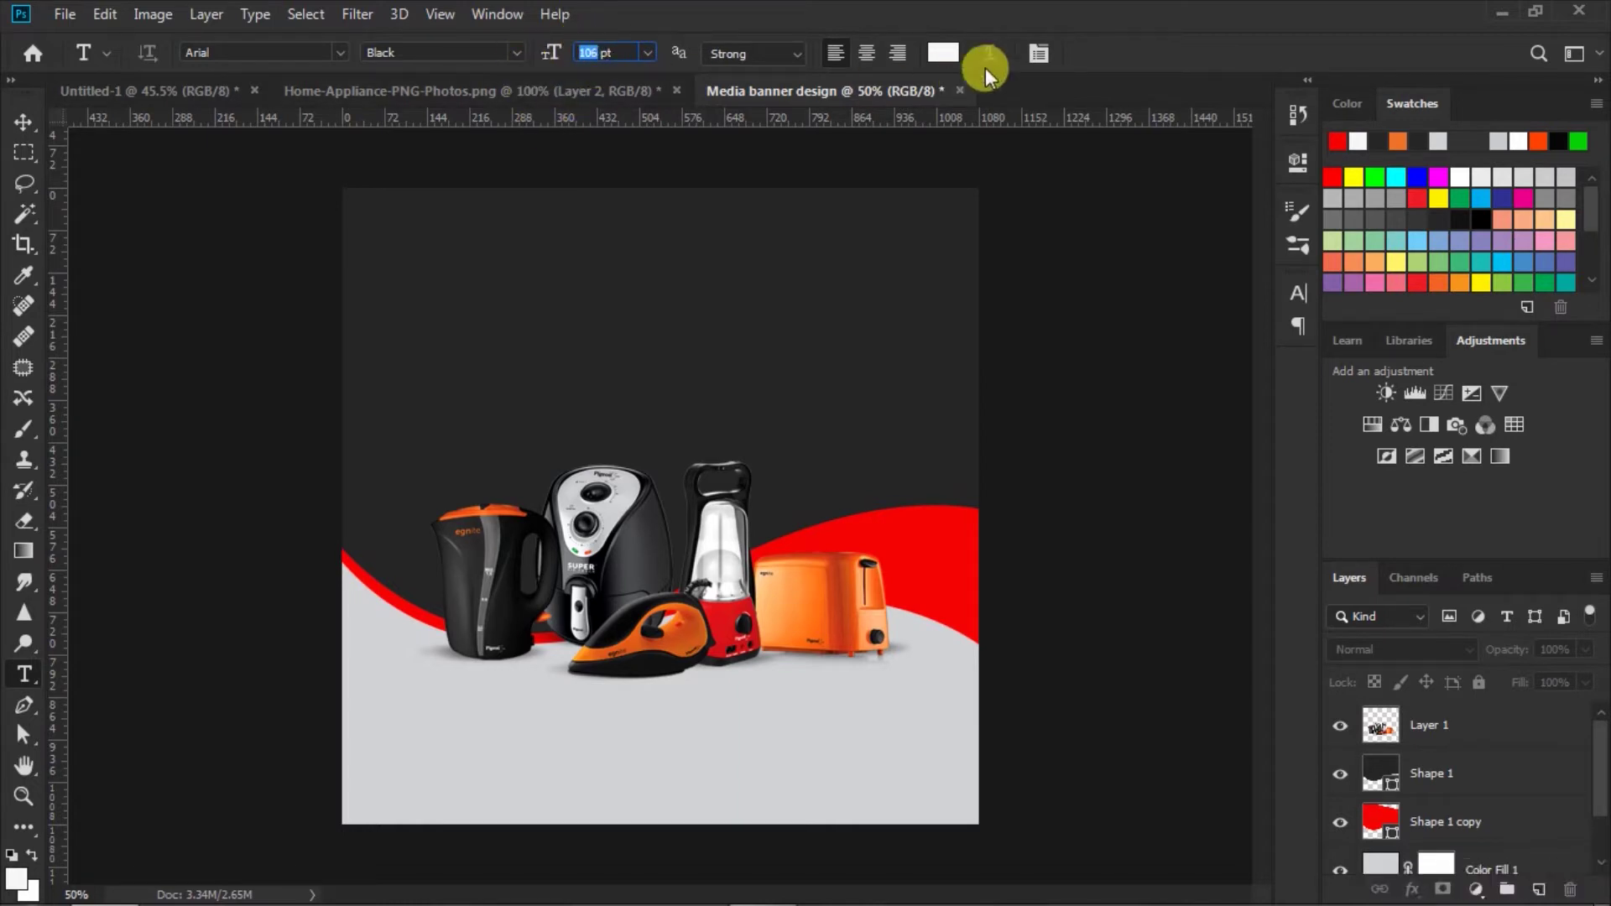
{"action": "left_click", "coordinate": [946, 52]}
{"action": "left_click", "coordinate": [933, 533]}
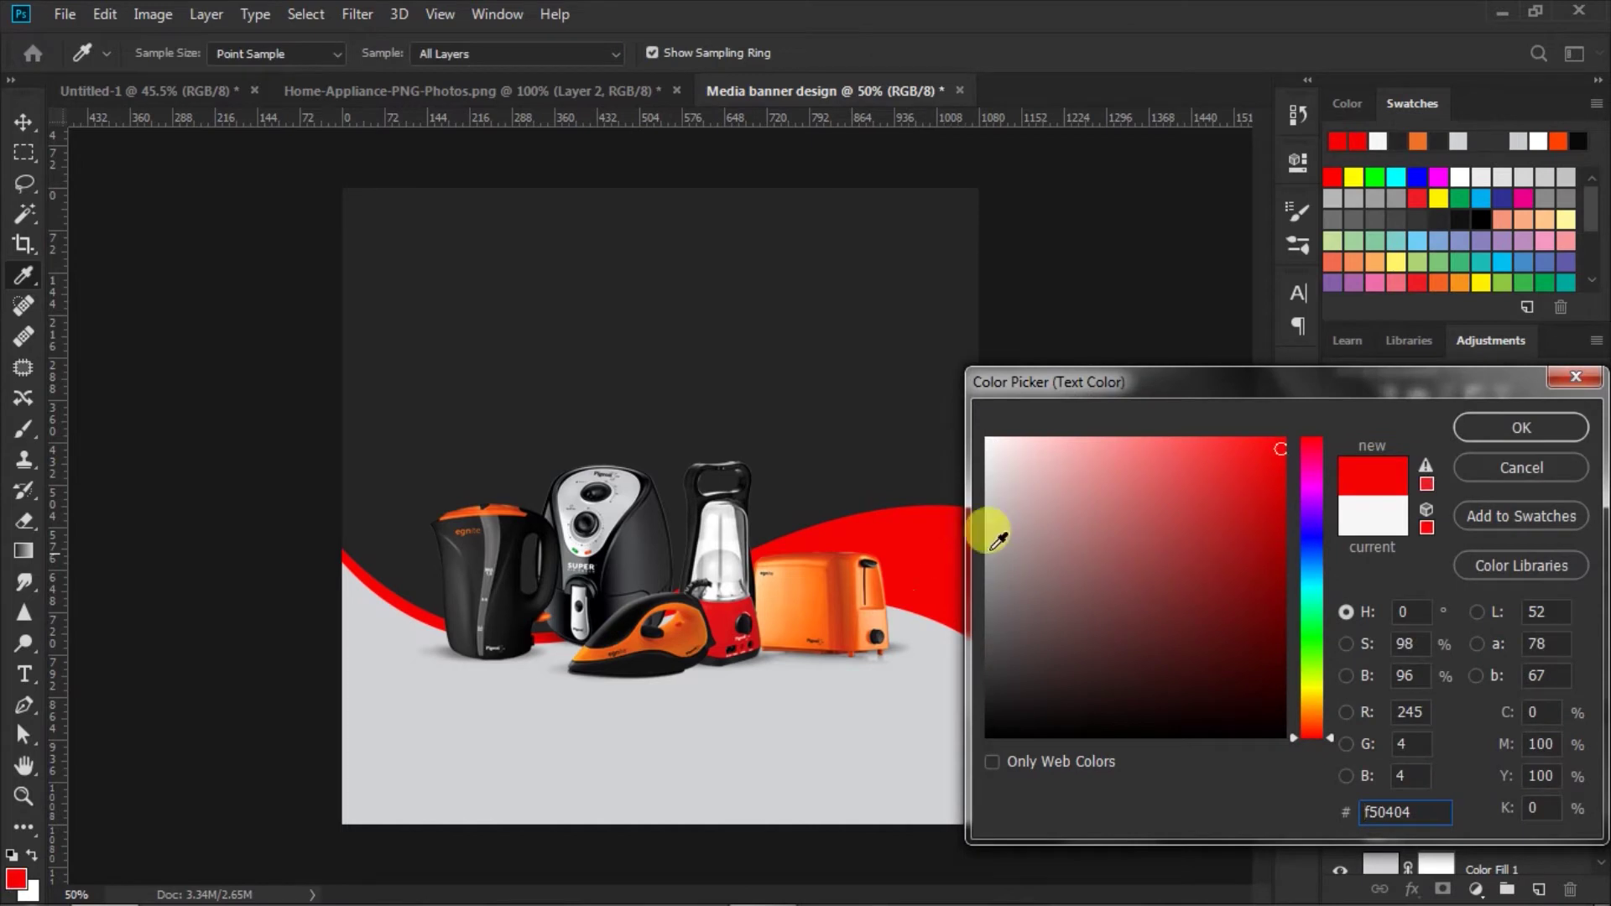
{"action": "left_click", "coordinate": [1477, 424]}
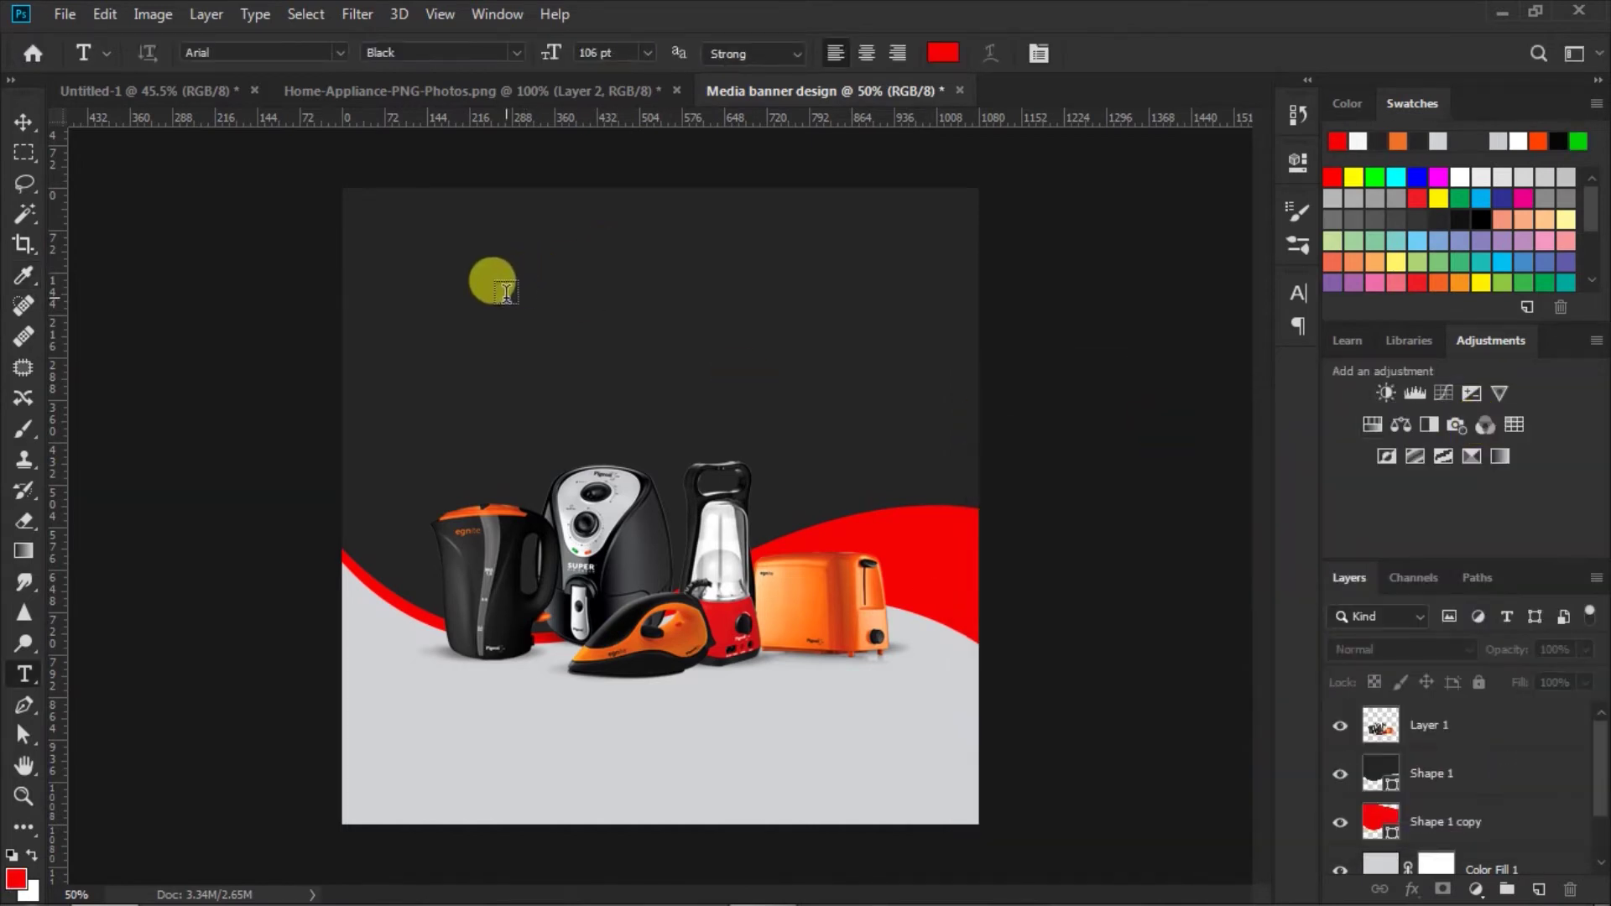
- Type 'BIG SALE' near the top and toggle Faux Bold on it
{"action": "left_click", "coordinate": [506, 292]}
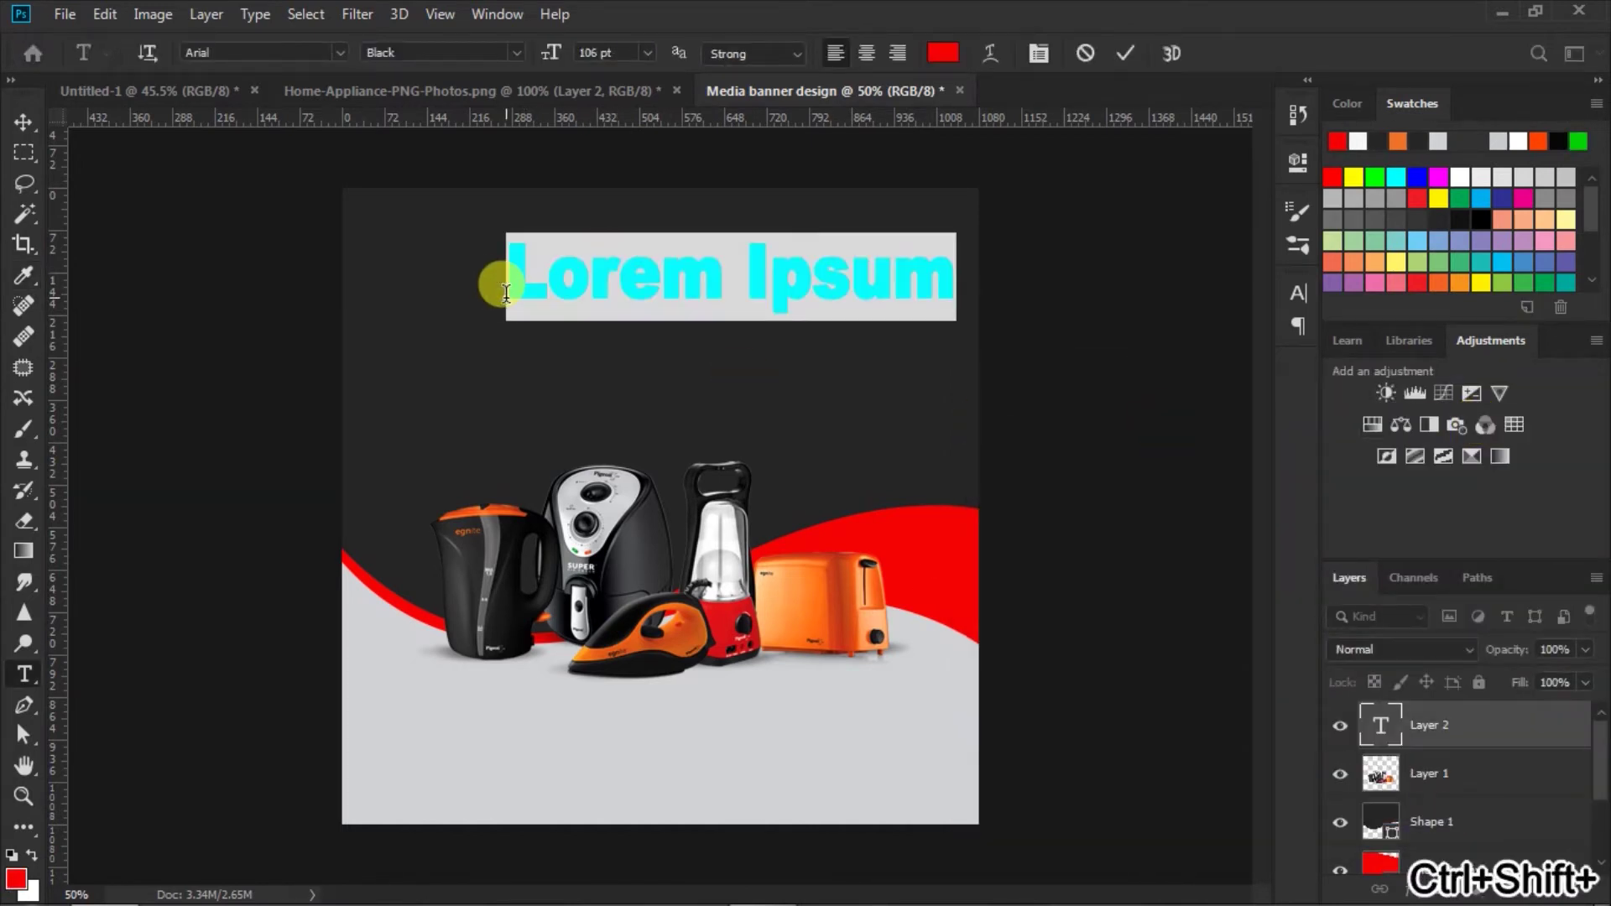
{"action": "type", "text": "BI"}
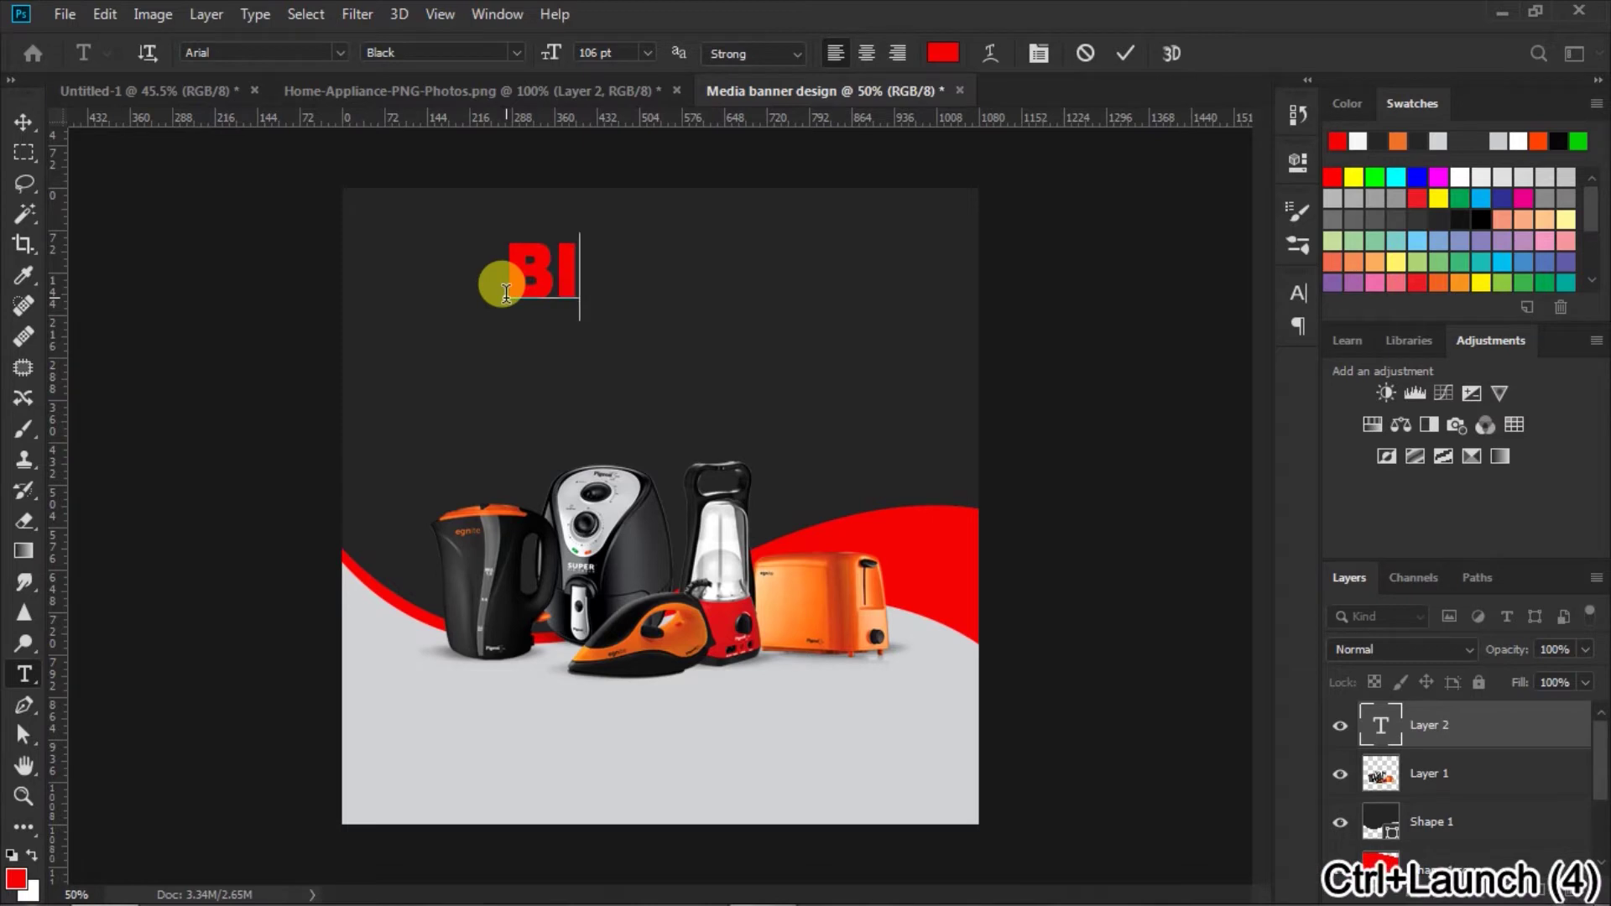
{"action": "type", "text": "G  SA"}
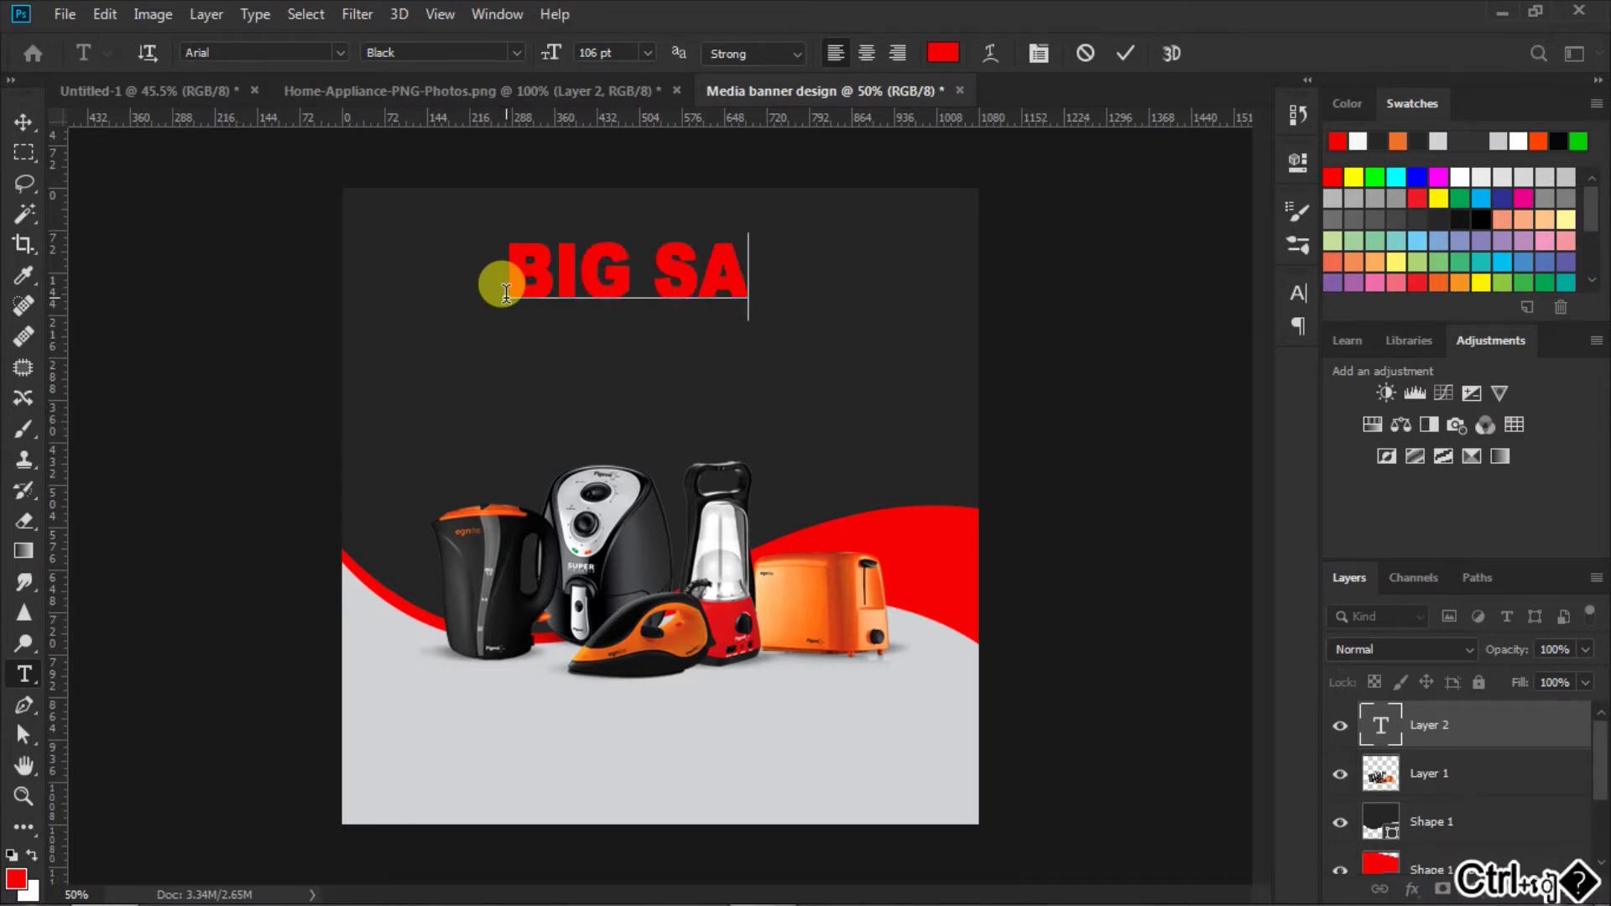
{"action": "type", "text": "LE"}
{"action": "key", "text": "ctrl+a"}
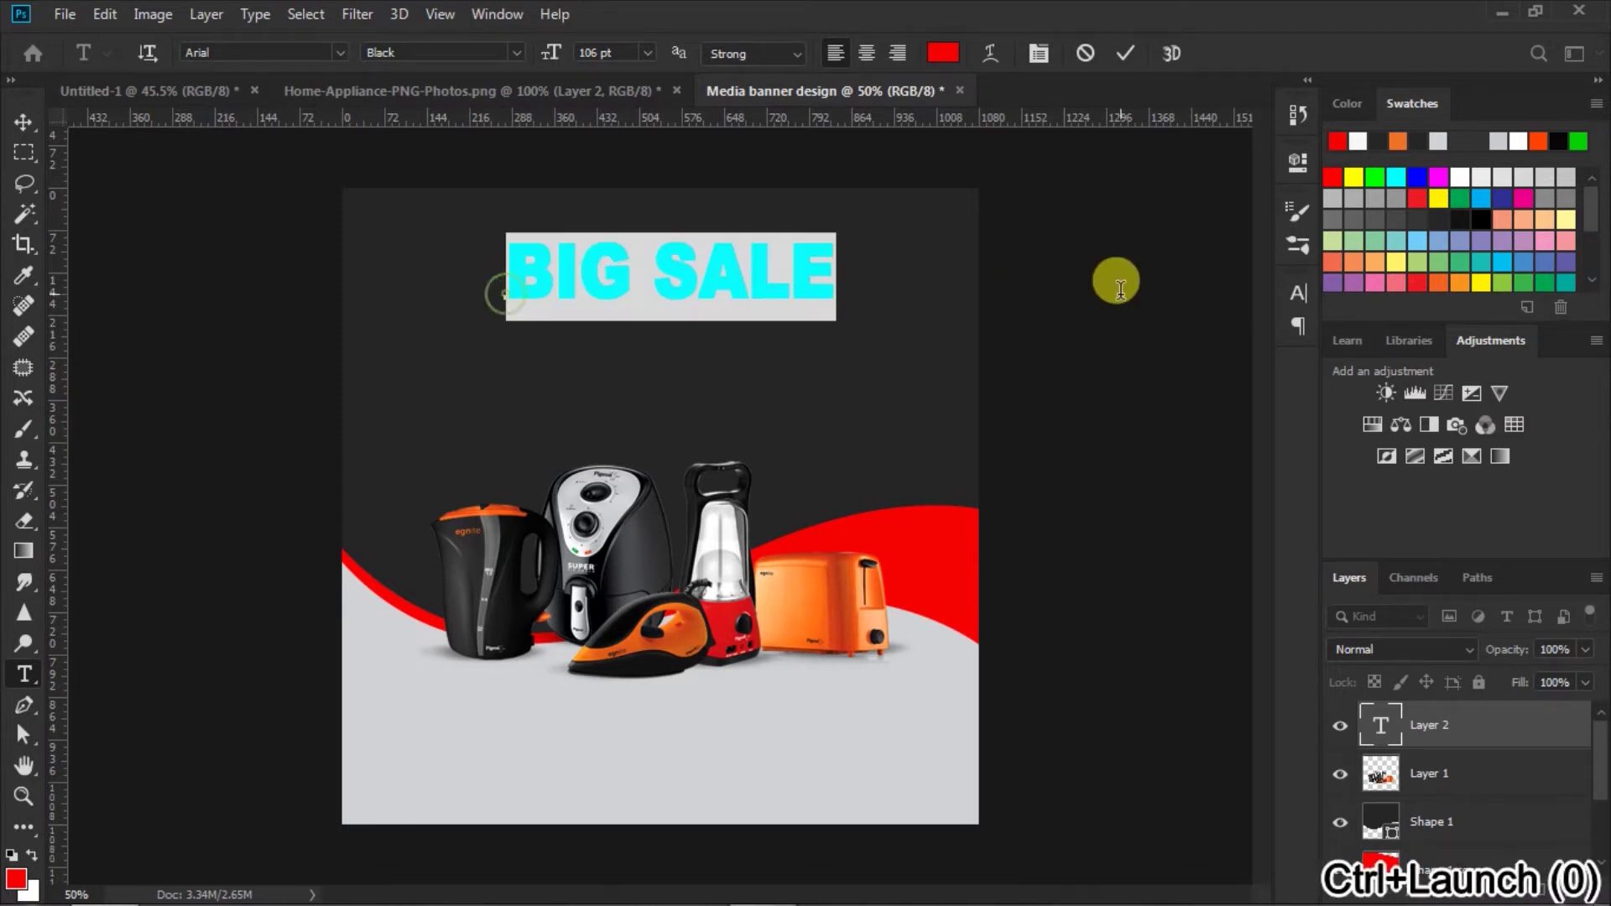
{"action": "left_click", "coordinate": [1299, 293]}
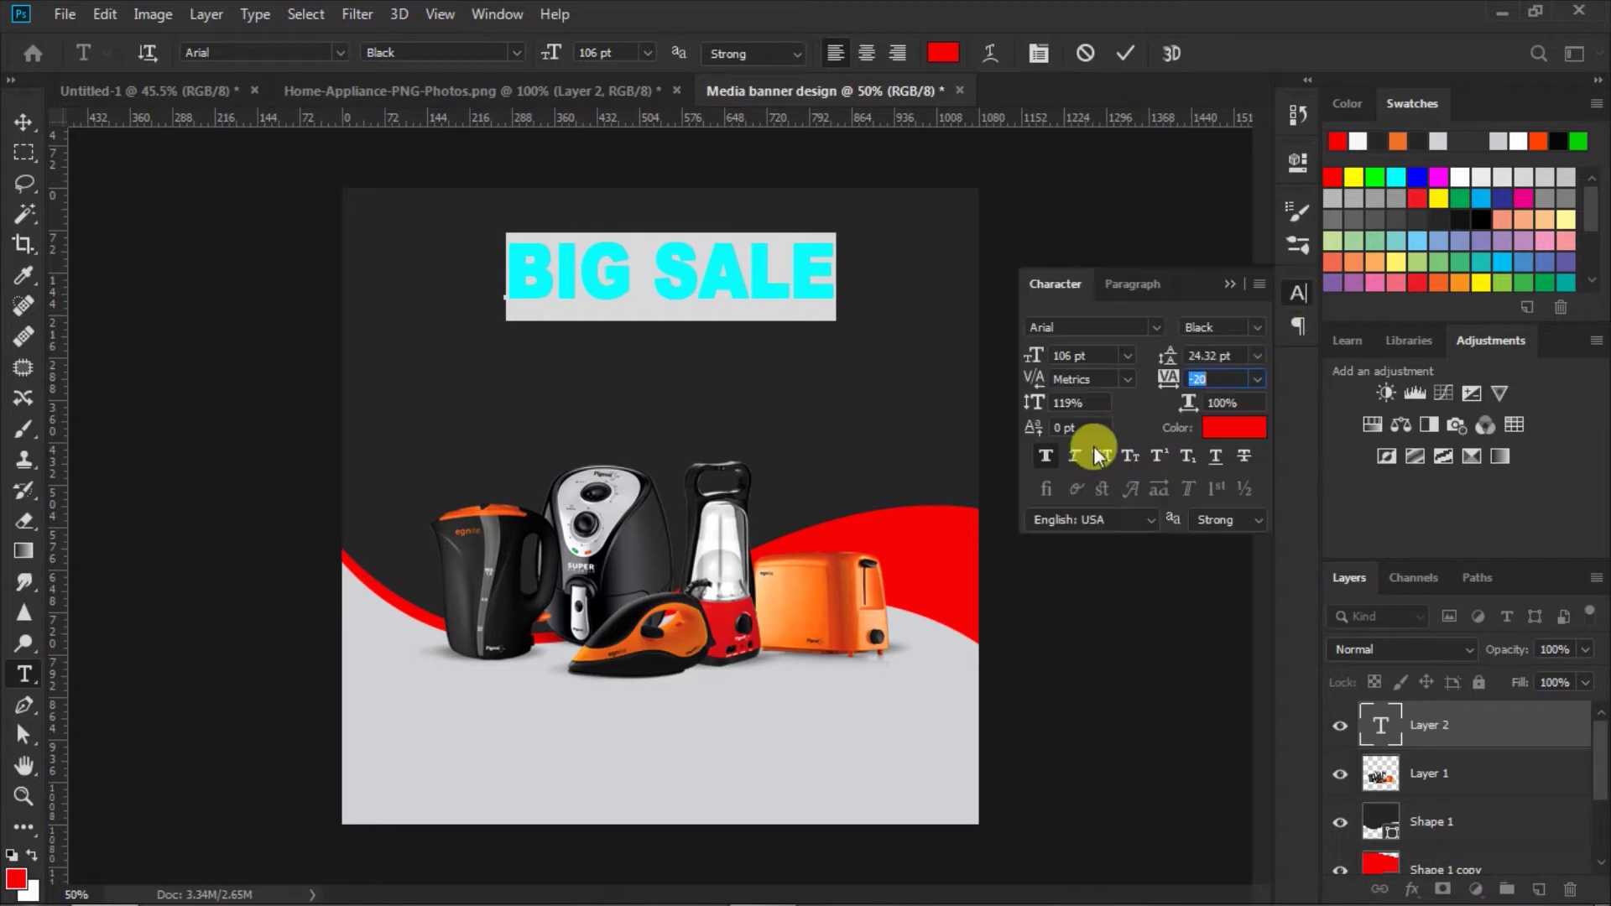
{"action": "left_click", "coordinate": [1048, 455]}
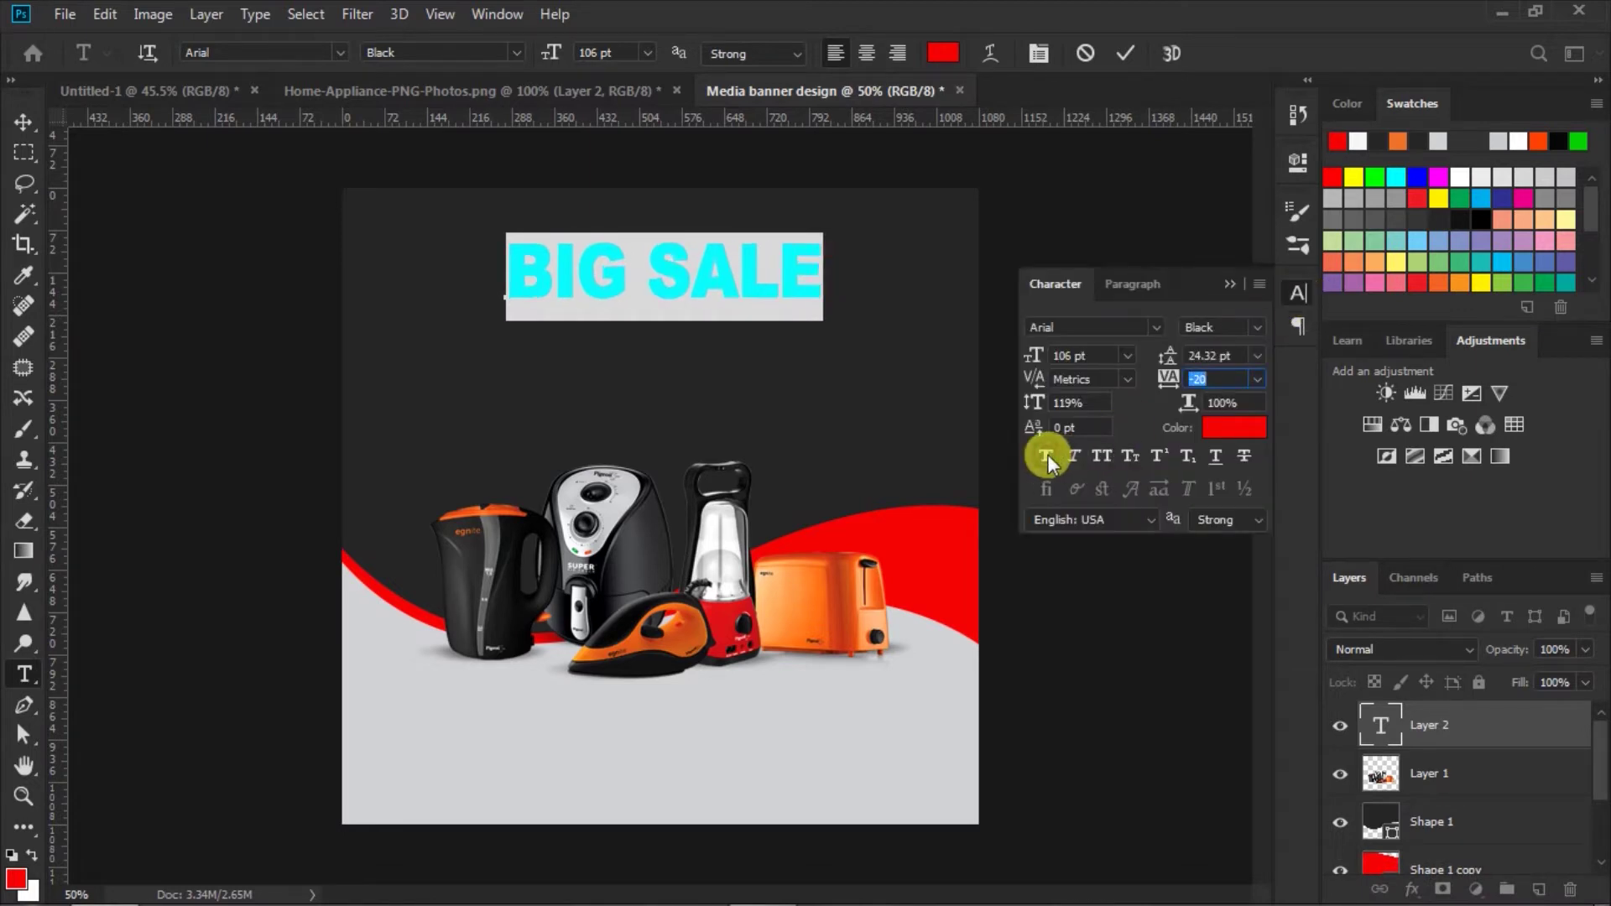
{"action": "left_click", "coordinate": [1121, 54]}
{"action": "left_click", "coordinate": [1227, 282]}
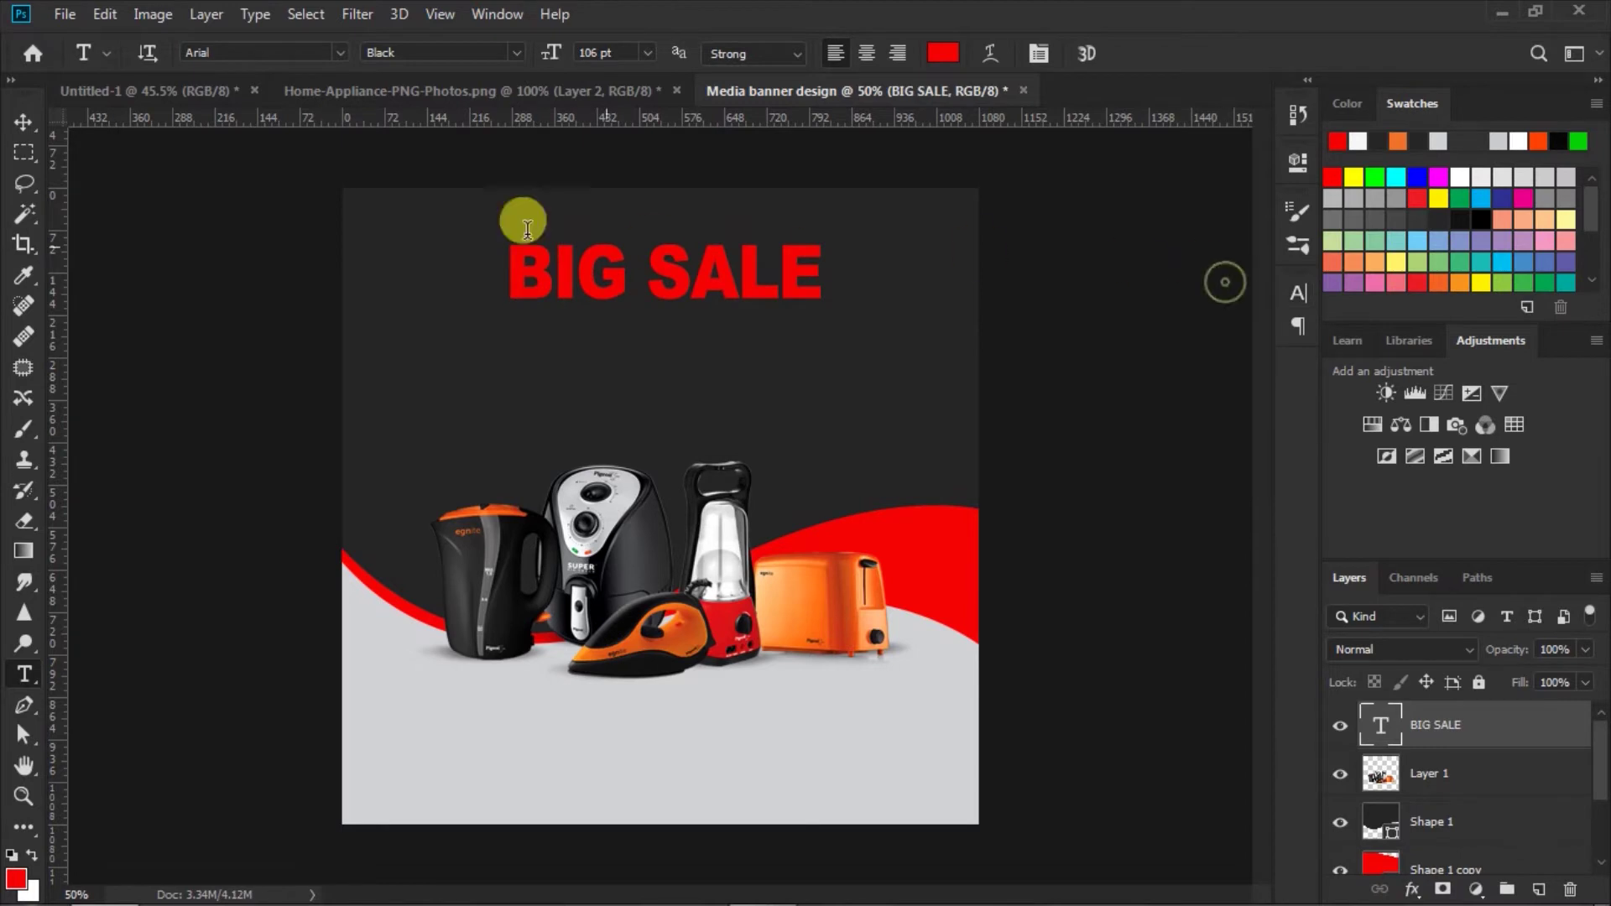
- Centre the BIG SALE headline near the top of the banner
{"action": "left_click", "coordinate": [23, 123]}
{"action": "left_click_drag", "start_coordinate": [724, 280], "coordinate": [716, 293]}
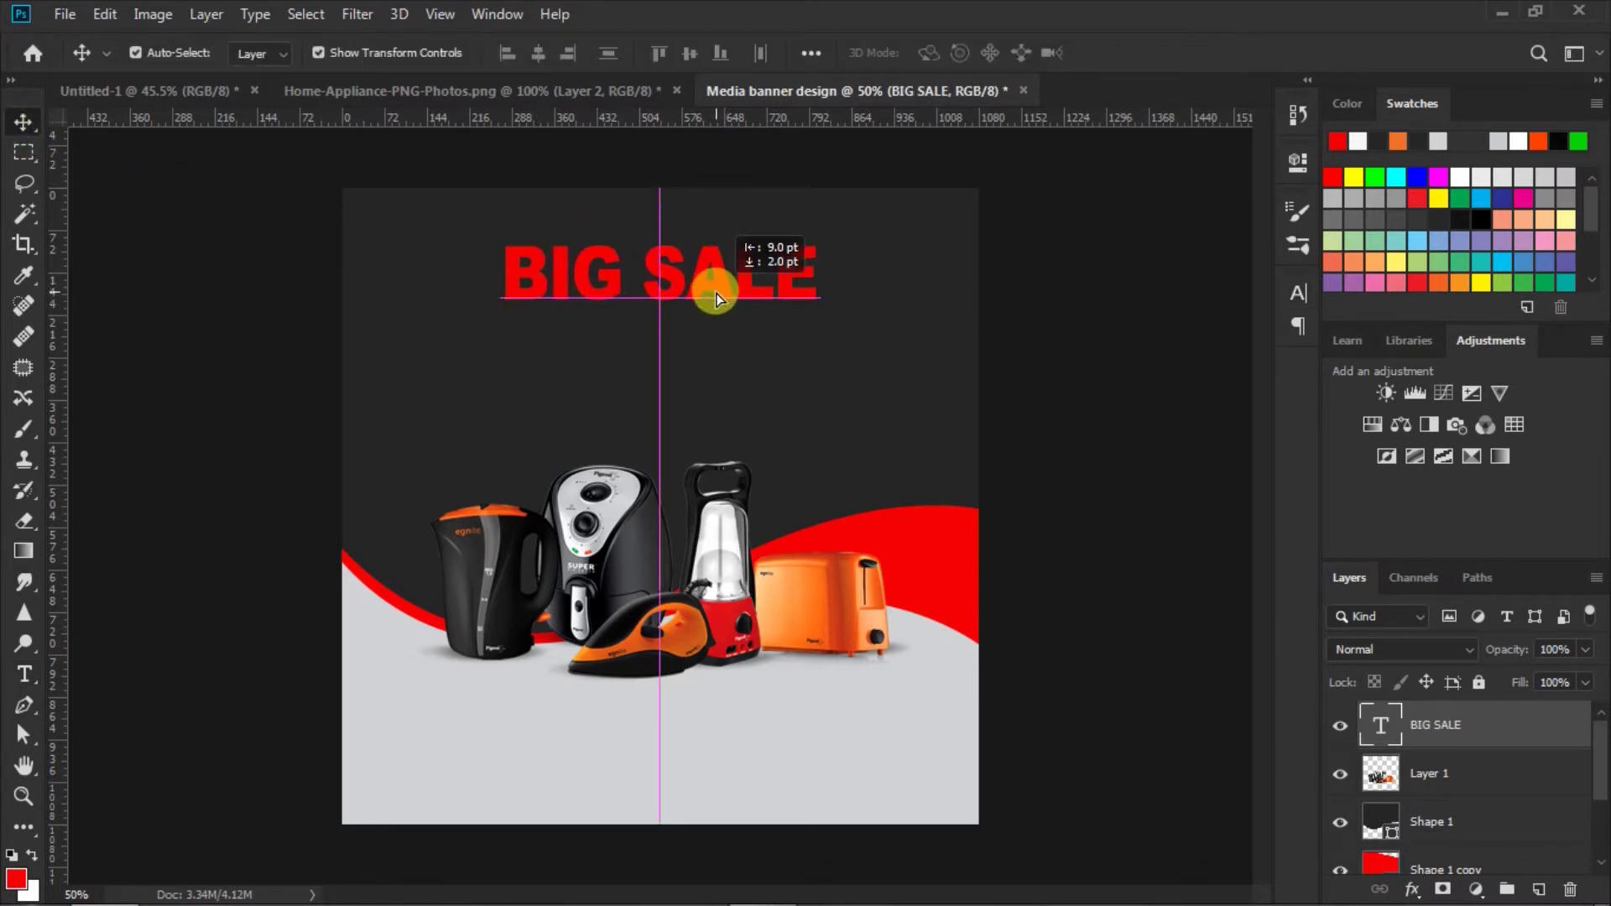
{"action": "left_click", "coordinate": [1089, 330]}
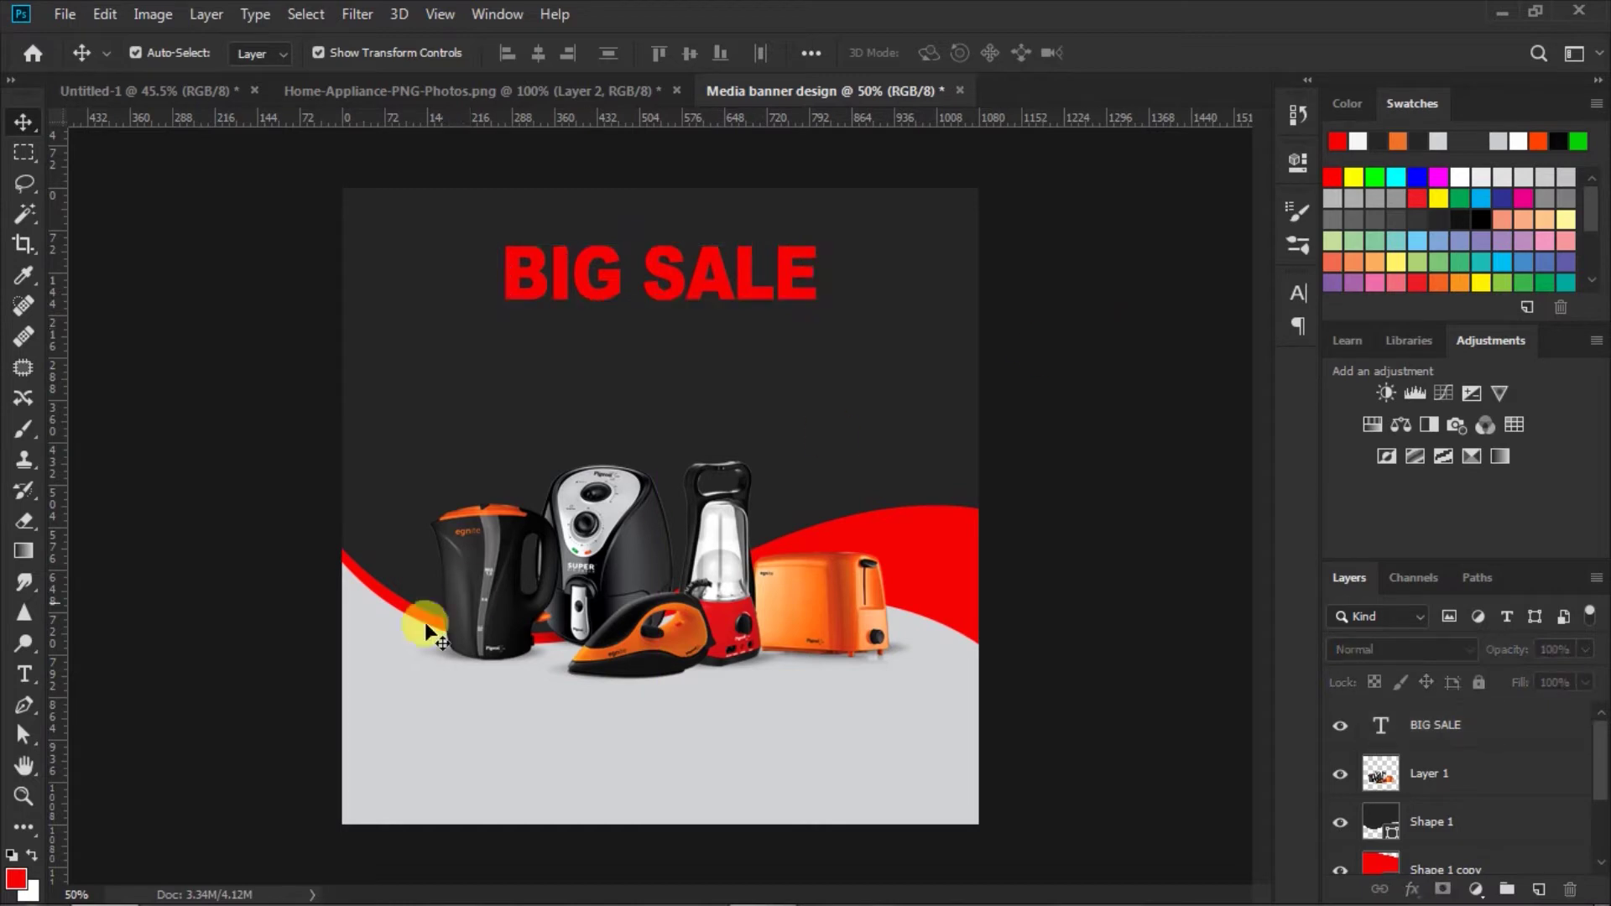
{"action": "left_click", "coordinate": [25, 675]}
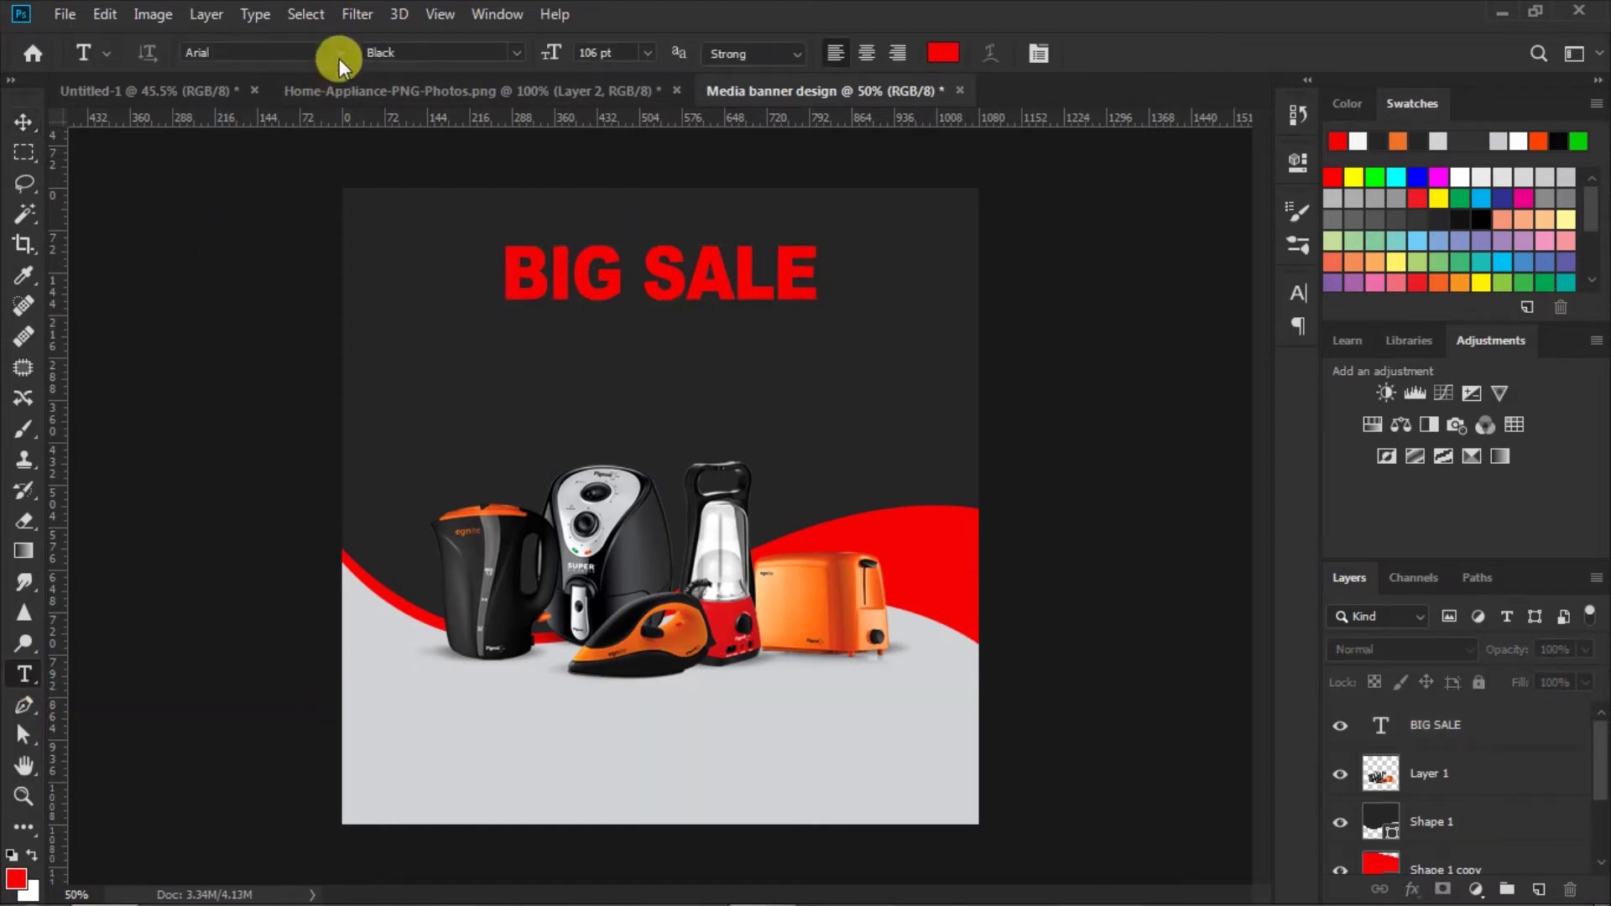
- Set the type to Century751 SeBd BT, 54 pt, in white
{"action": "left_click", "coordinate": [340, 53]}
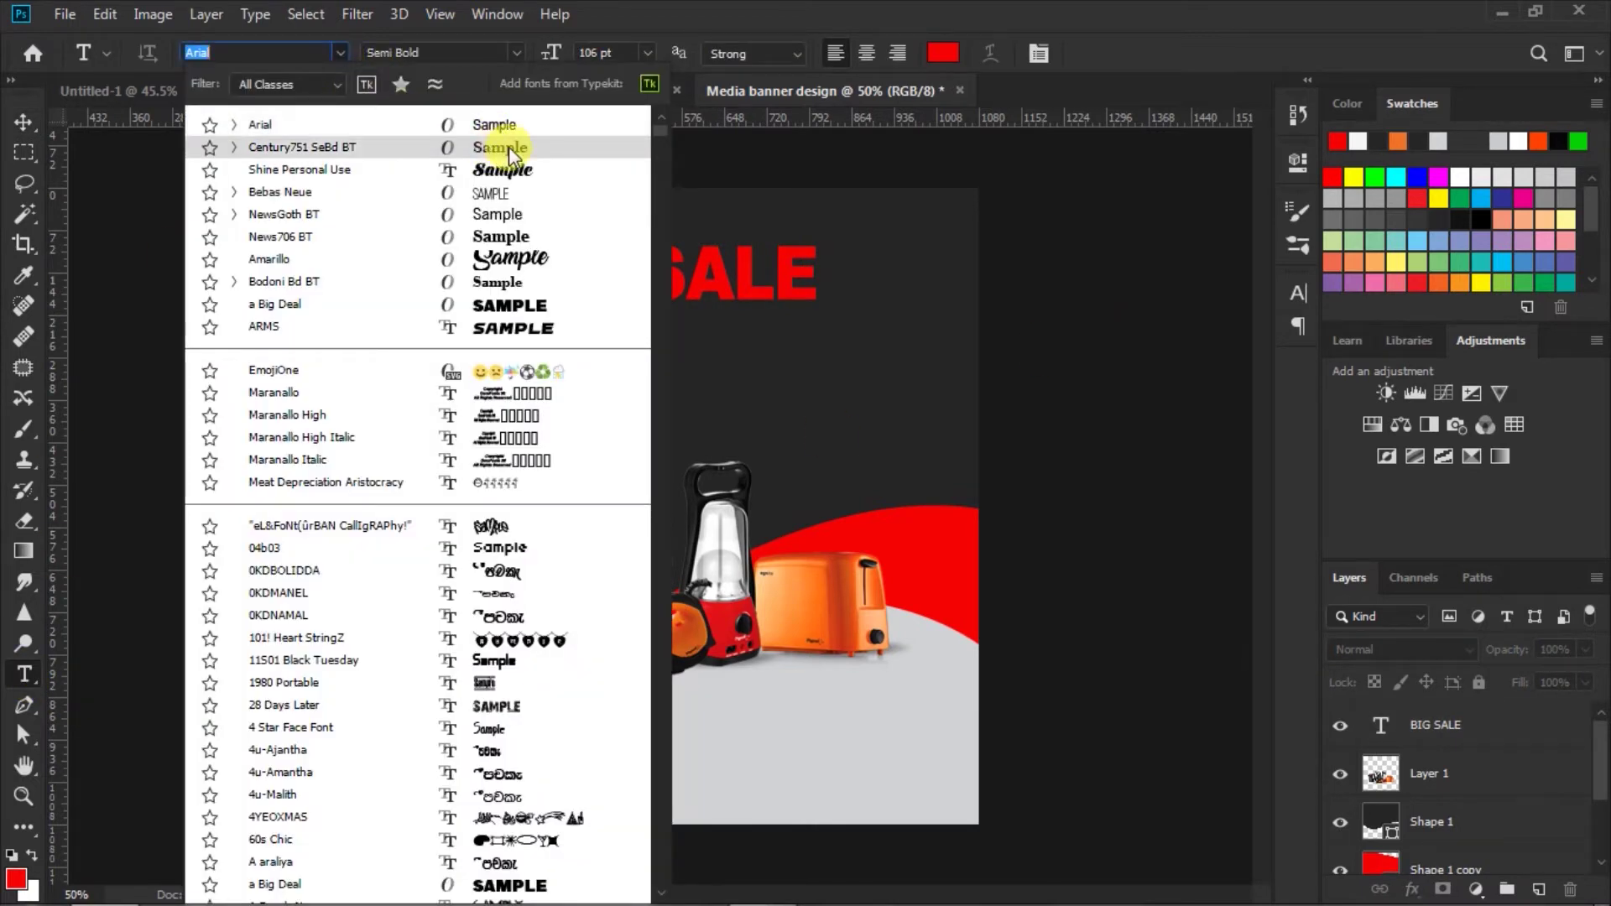
{"action": "left_click", "coordinate": [495, 149]}
{"action": "left_click", "coordinate": [587, 53]}
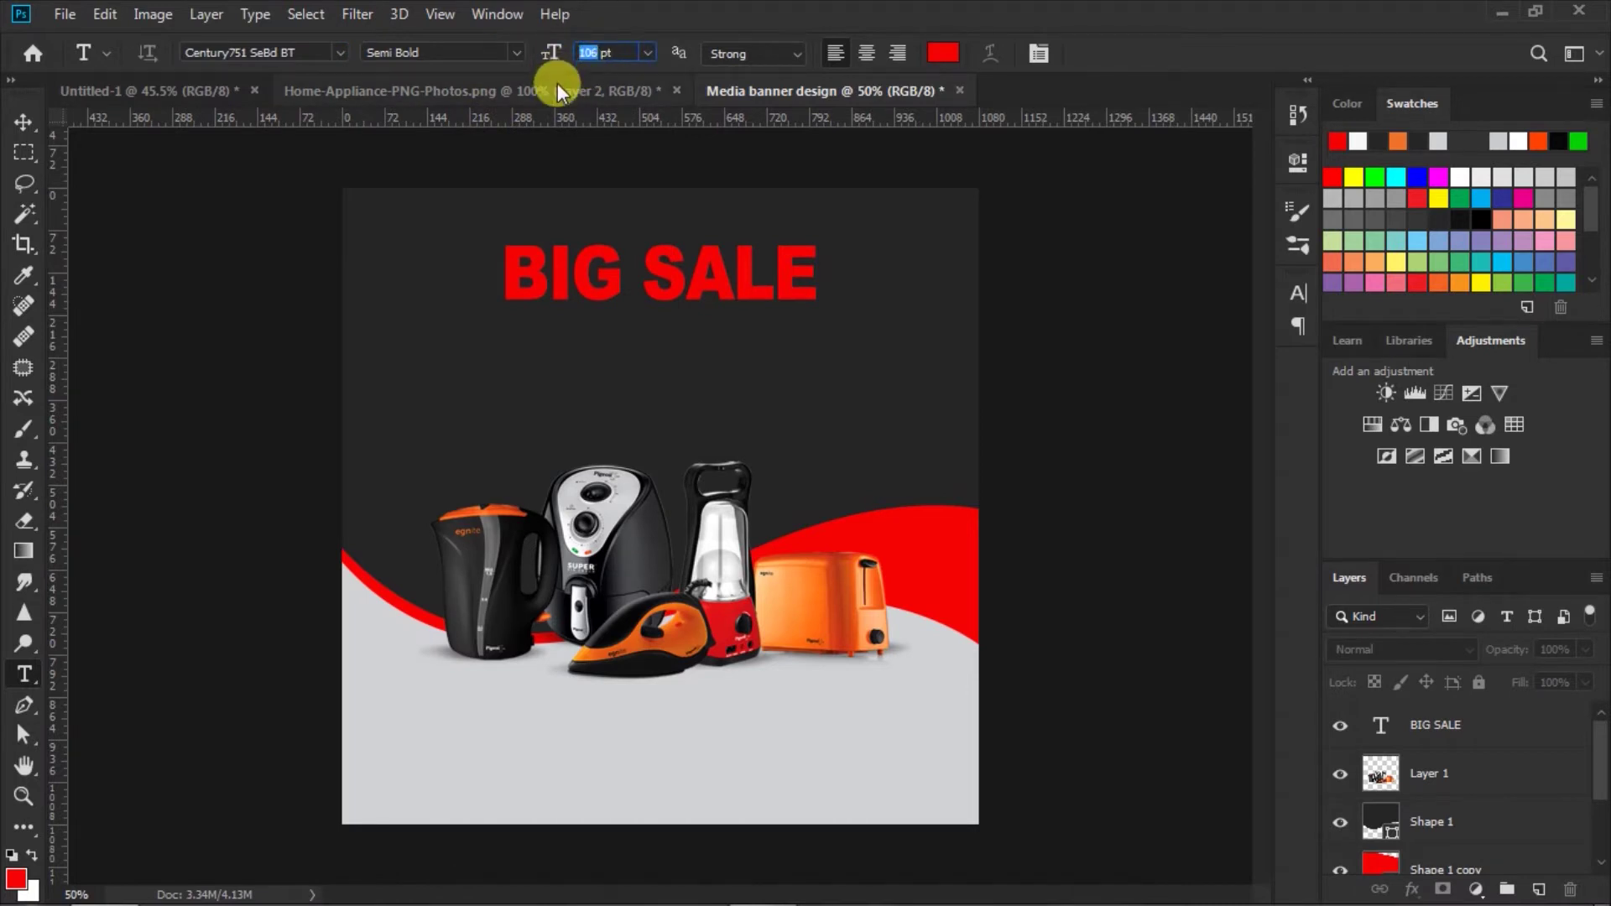
{"action": "key", "text": "ctrl+XF86Favorites"}
{"action": "type", "text": "54"}
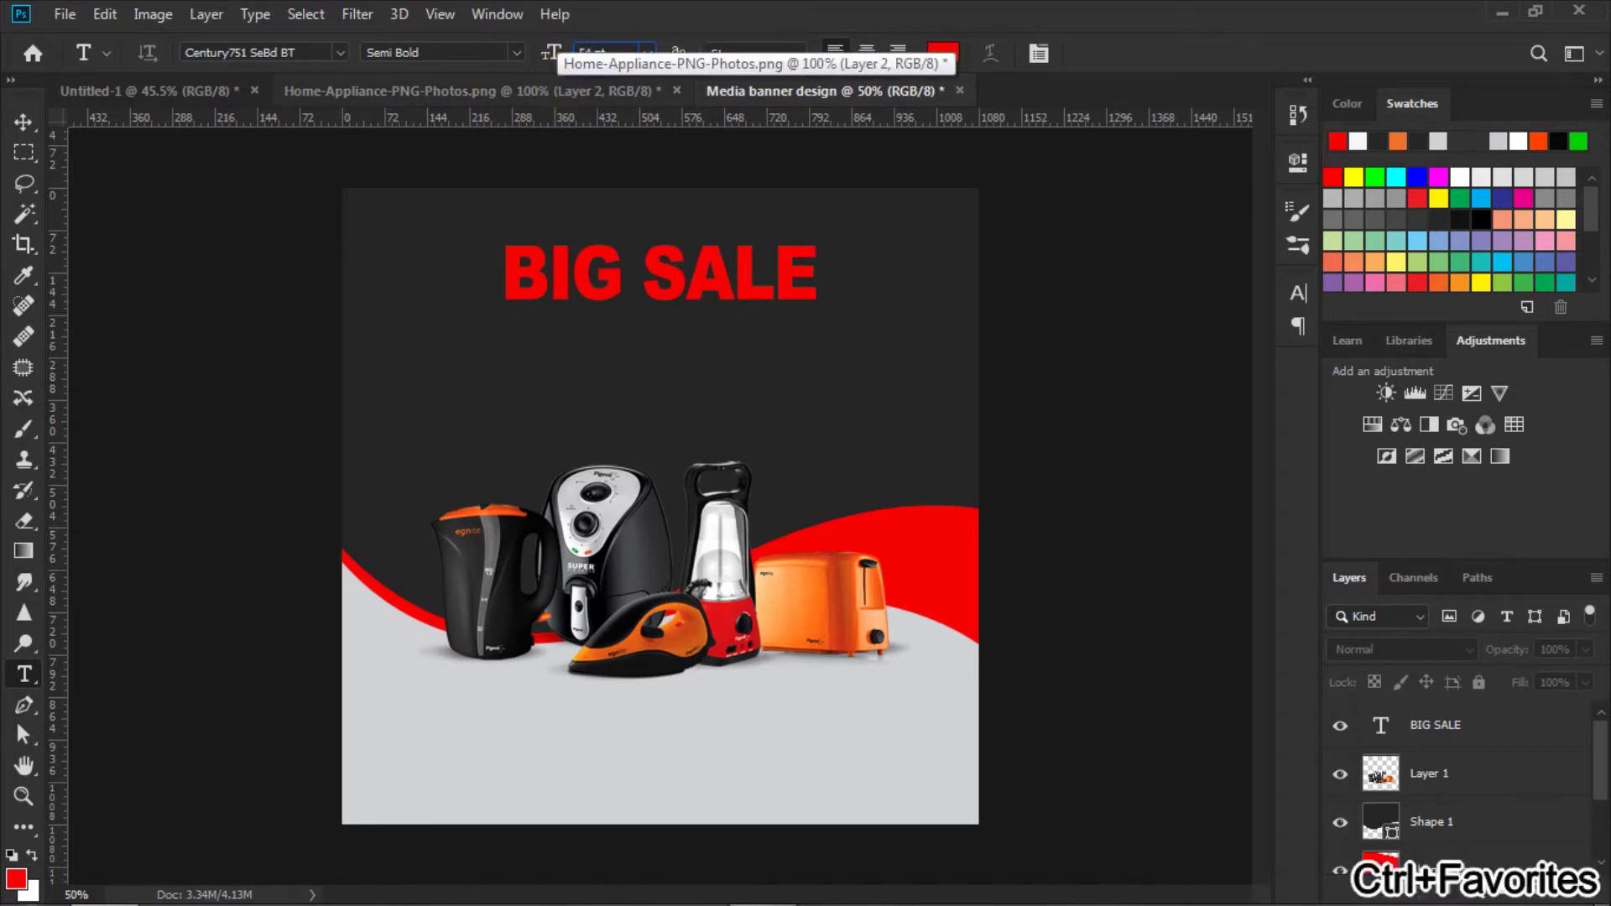
{"action": "left_click", "coordinate": [943, 52]}
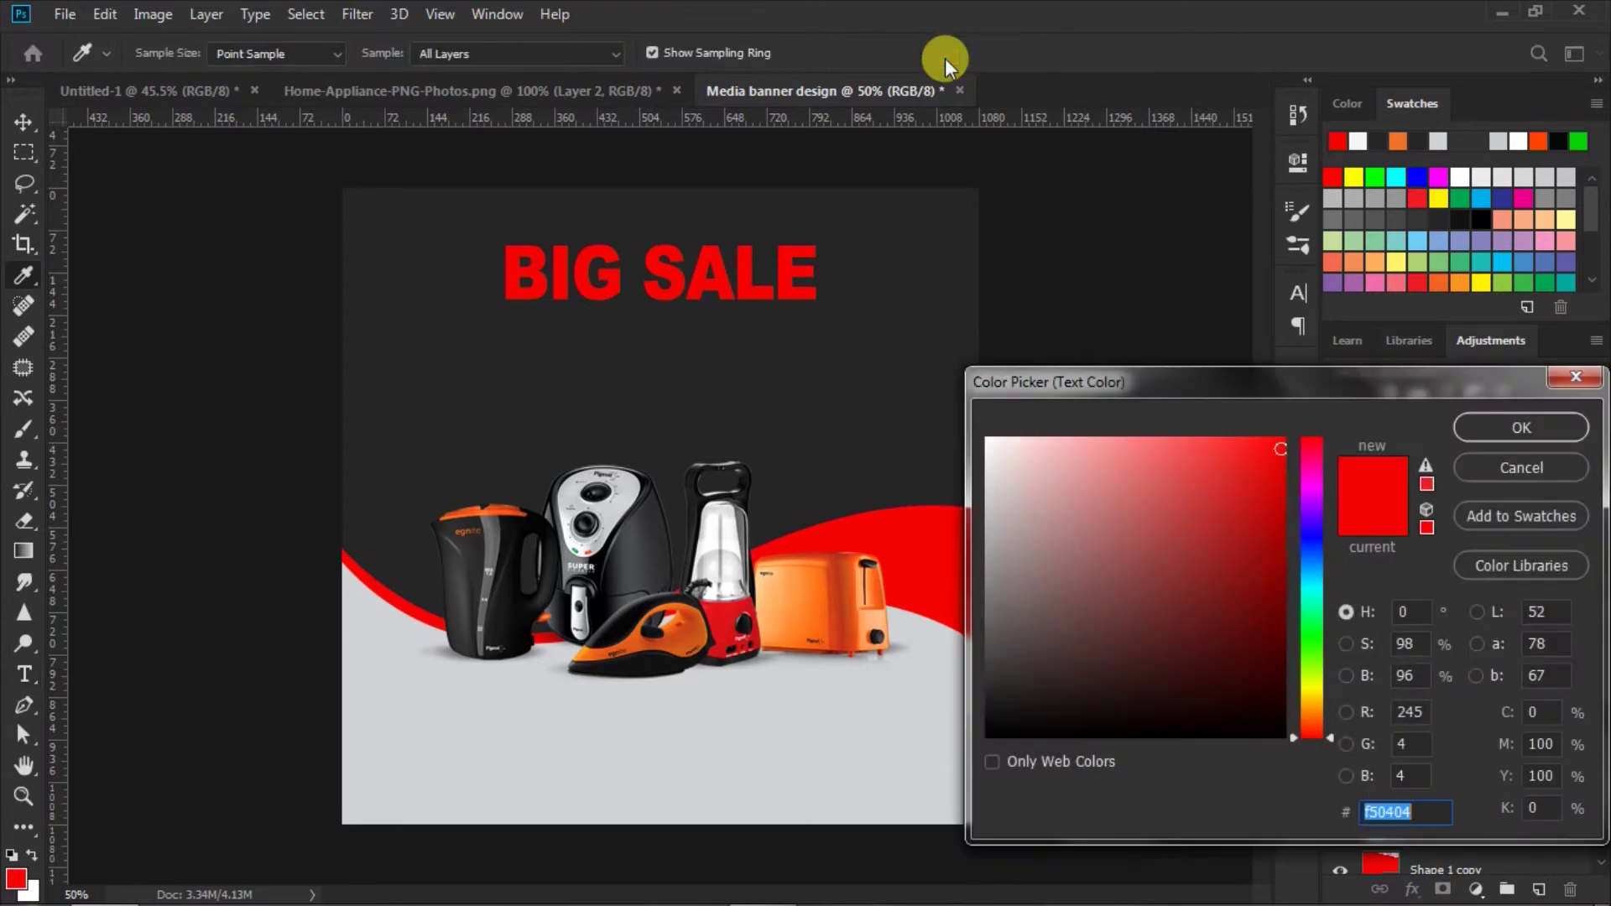
{"action": "left_click", "coordinate": [988, 442]}
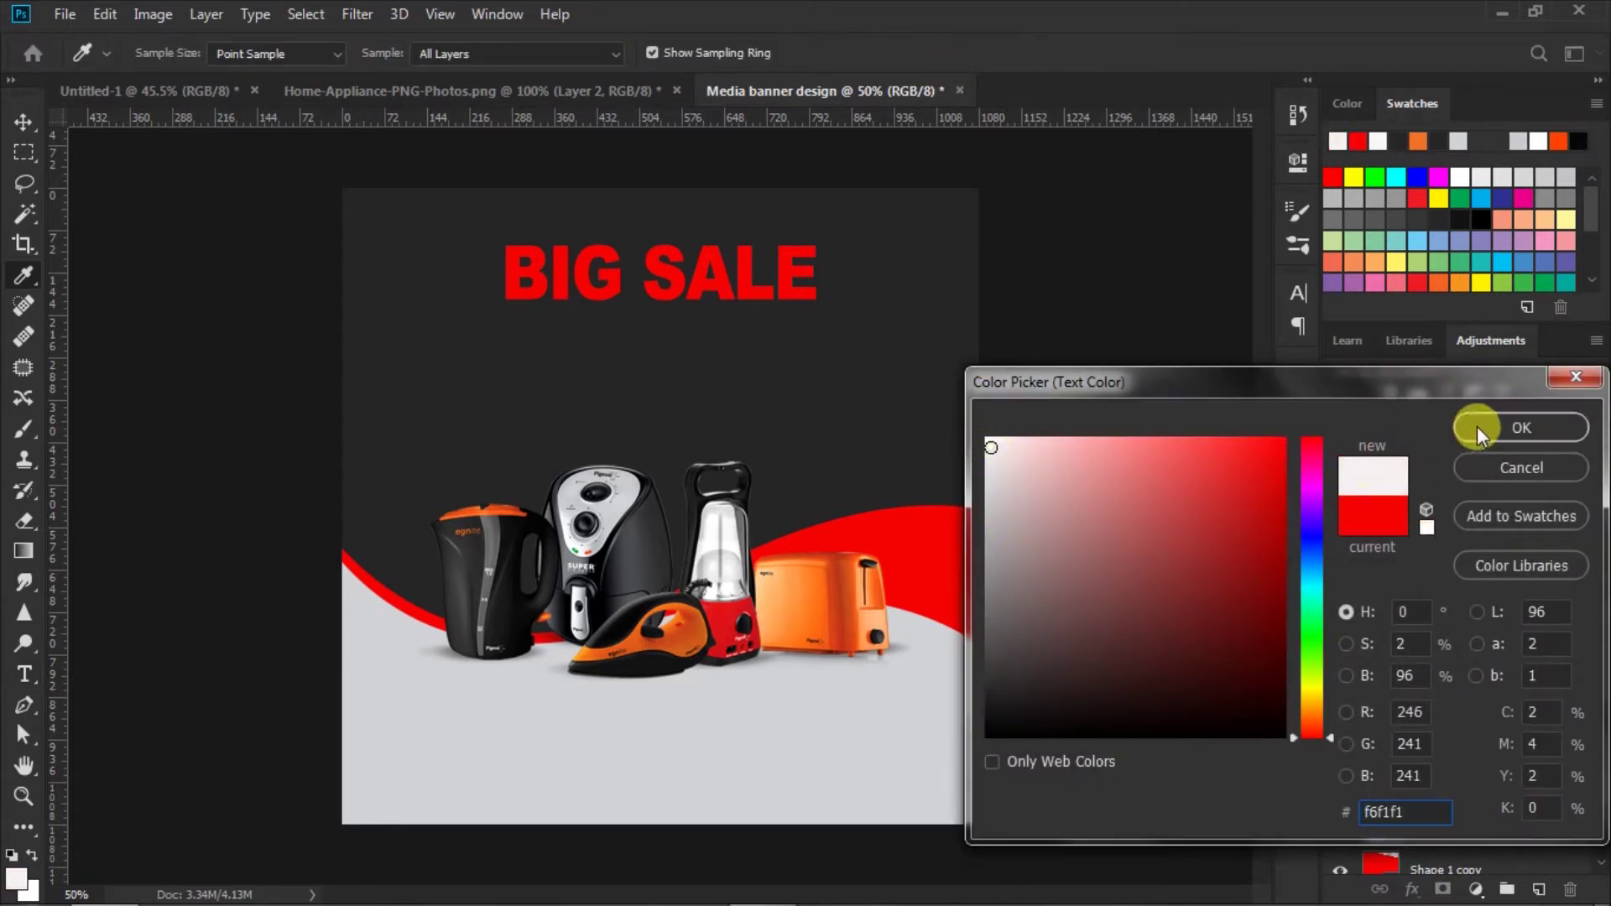
{"action": "left_click", "coordinate": [1477, 429]}
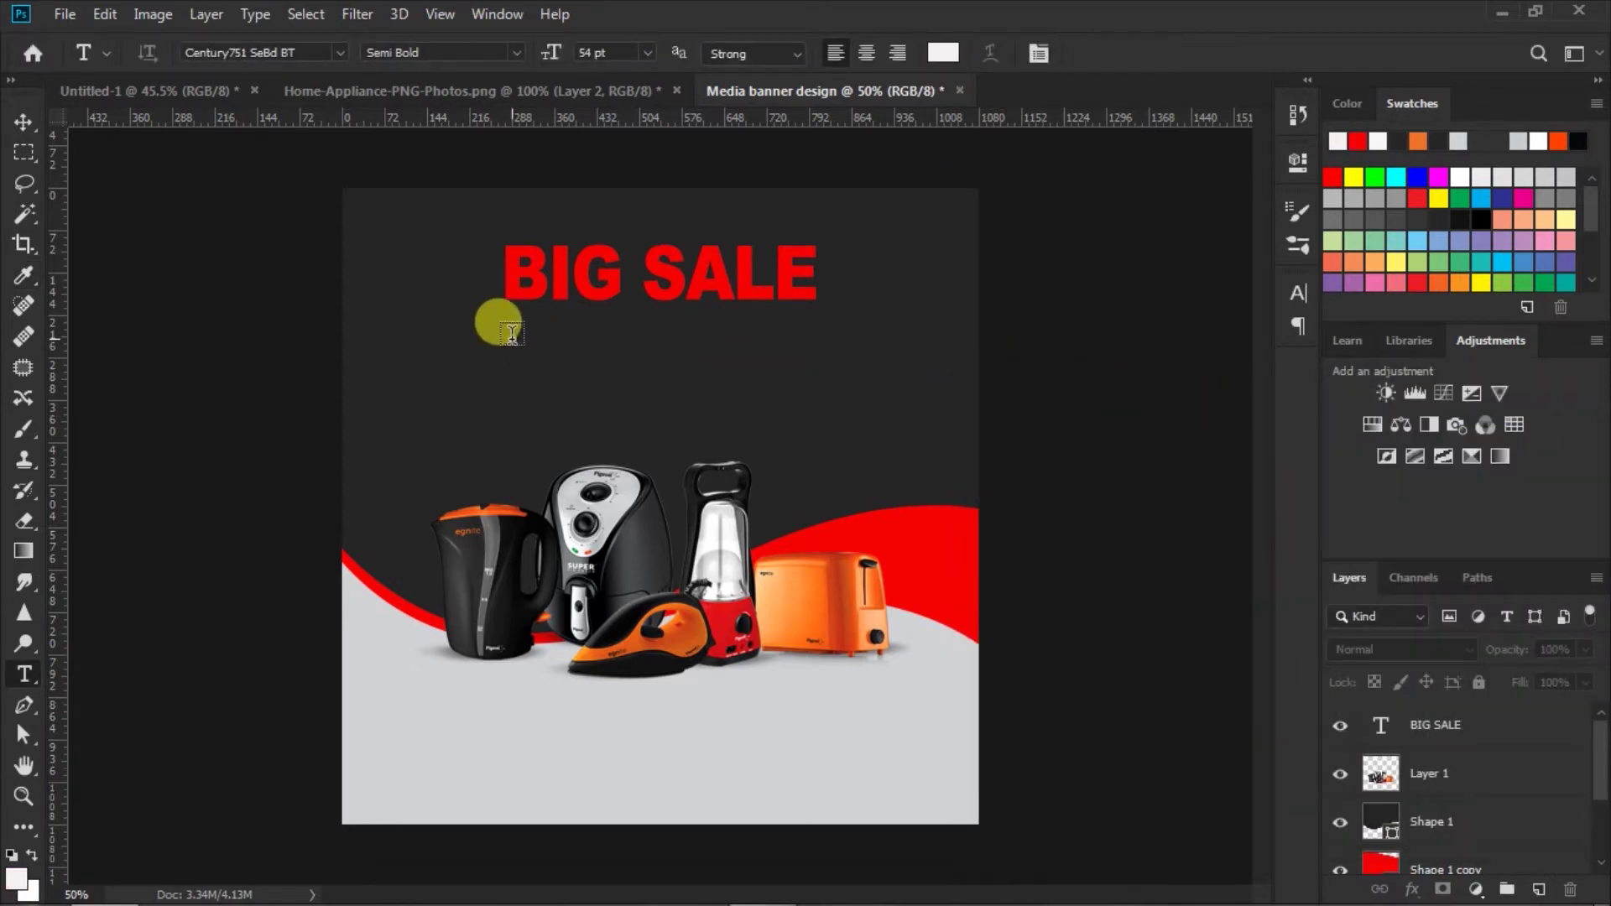
- Type 'Kitchen Appliances' below the headline with Faux Bold and tracking 100
{"action": "left_click", "coordinate": [512, 333]}
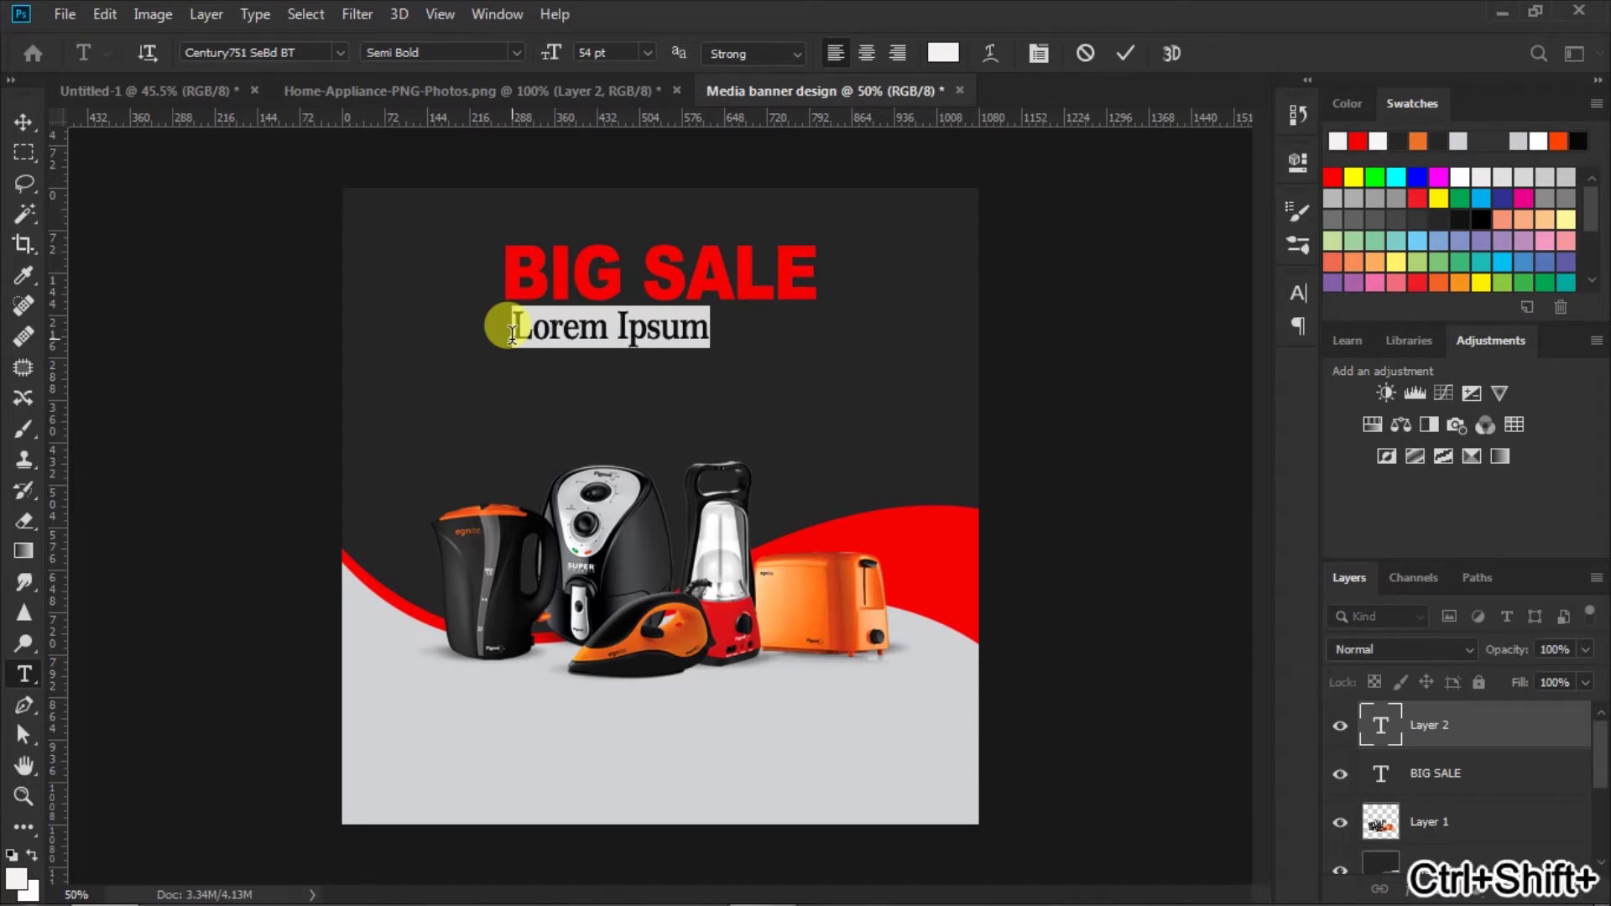
{"action": "key", "text": "BackSpace"}
{"action": "type", "text": "Kitchen"}
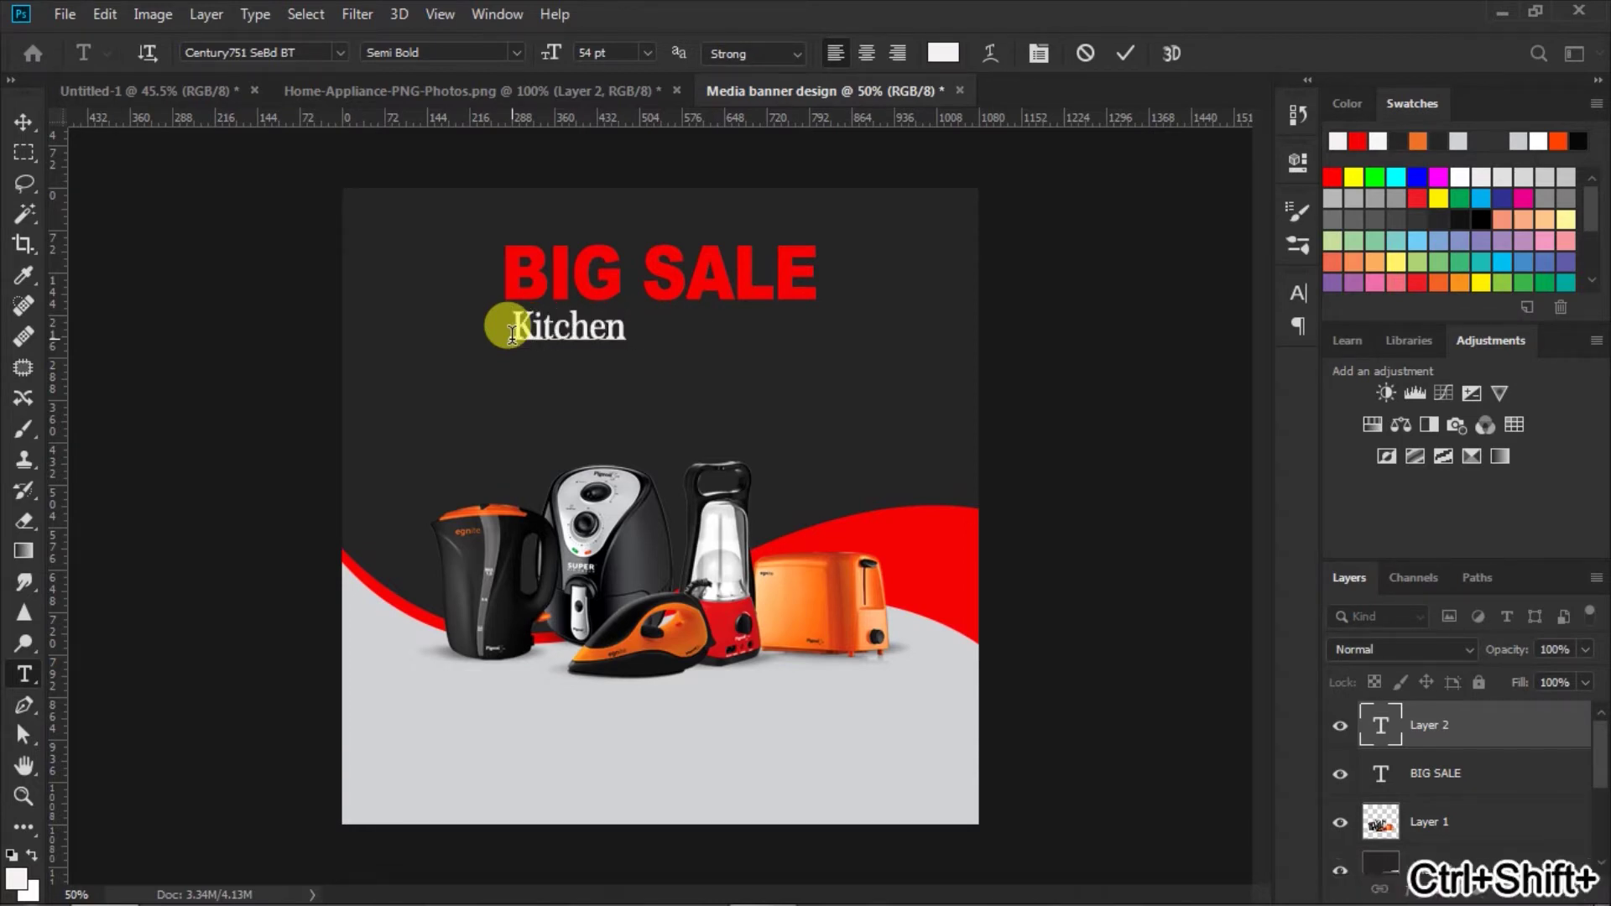
{"action": "type", "text": " App"}
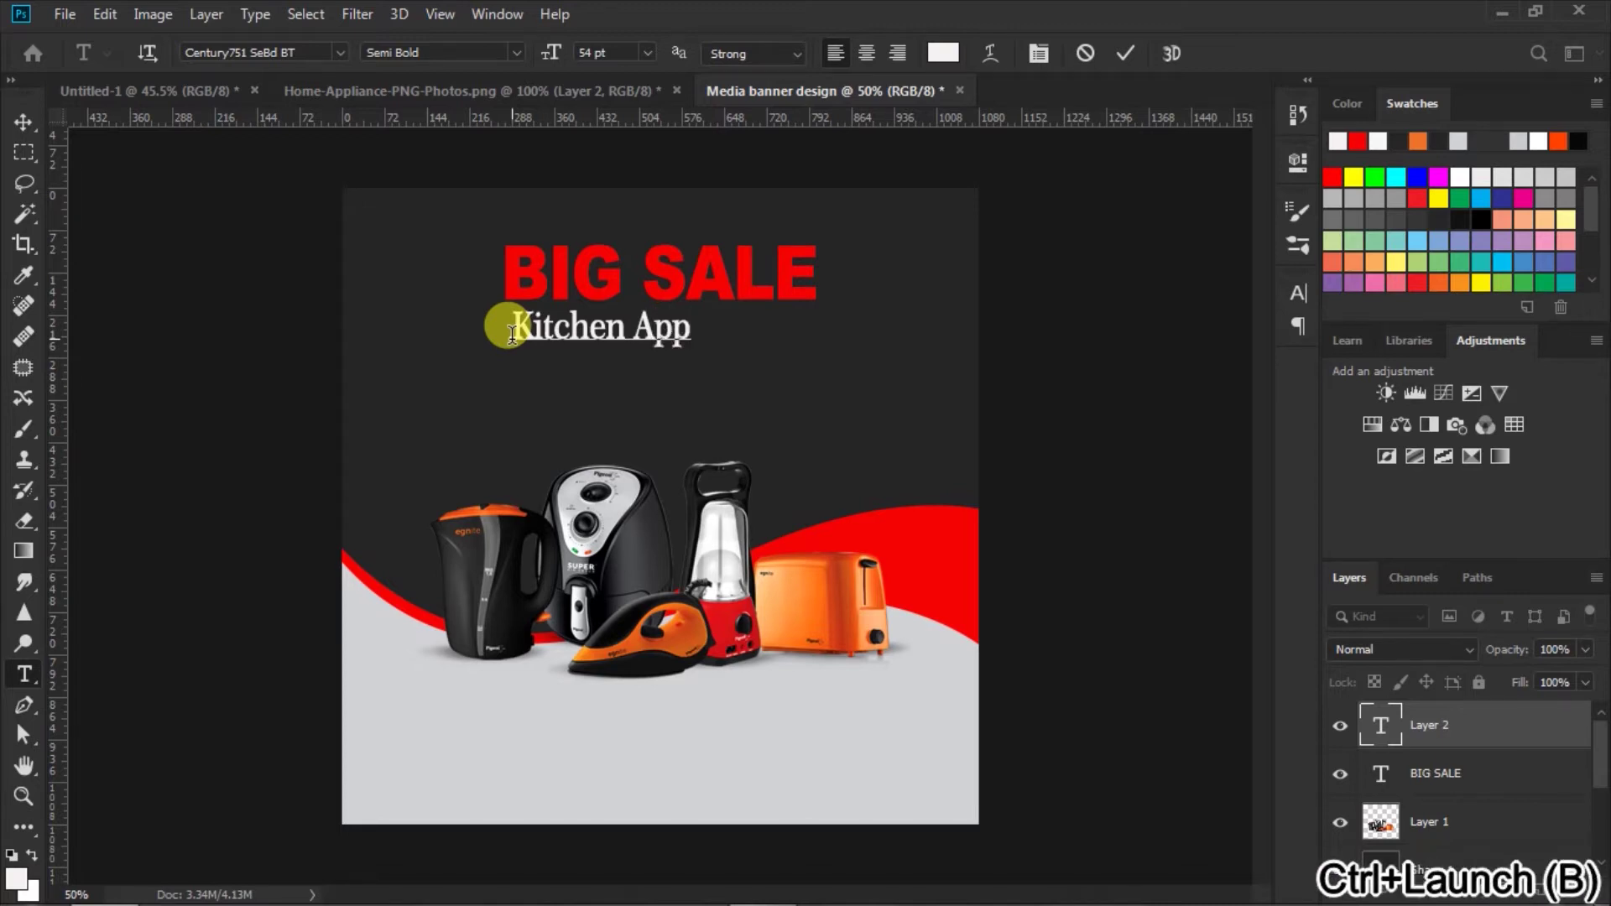
{"action": "type", "text": "liance"}
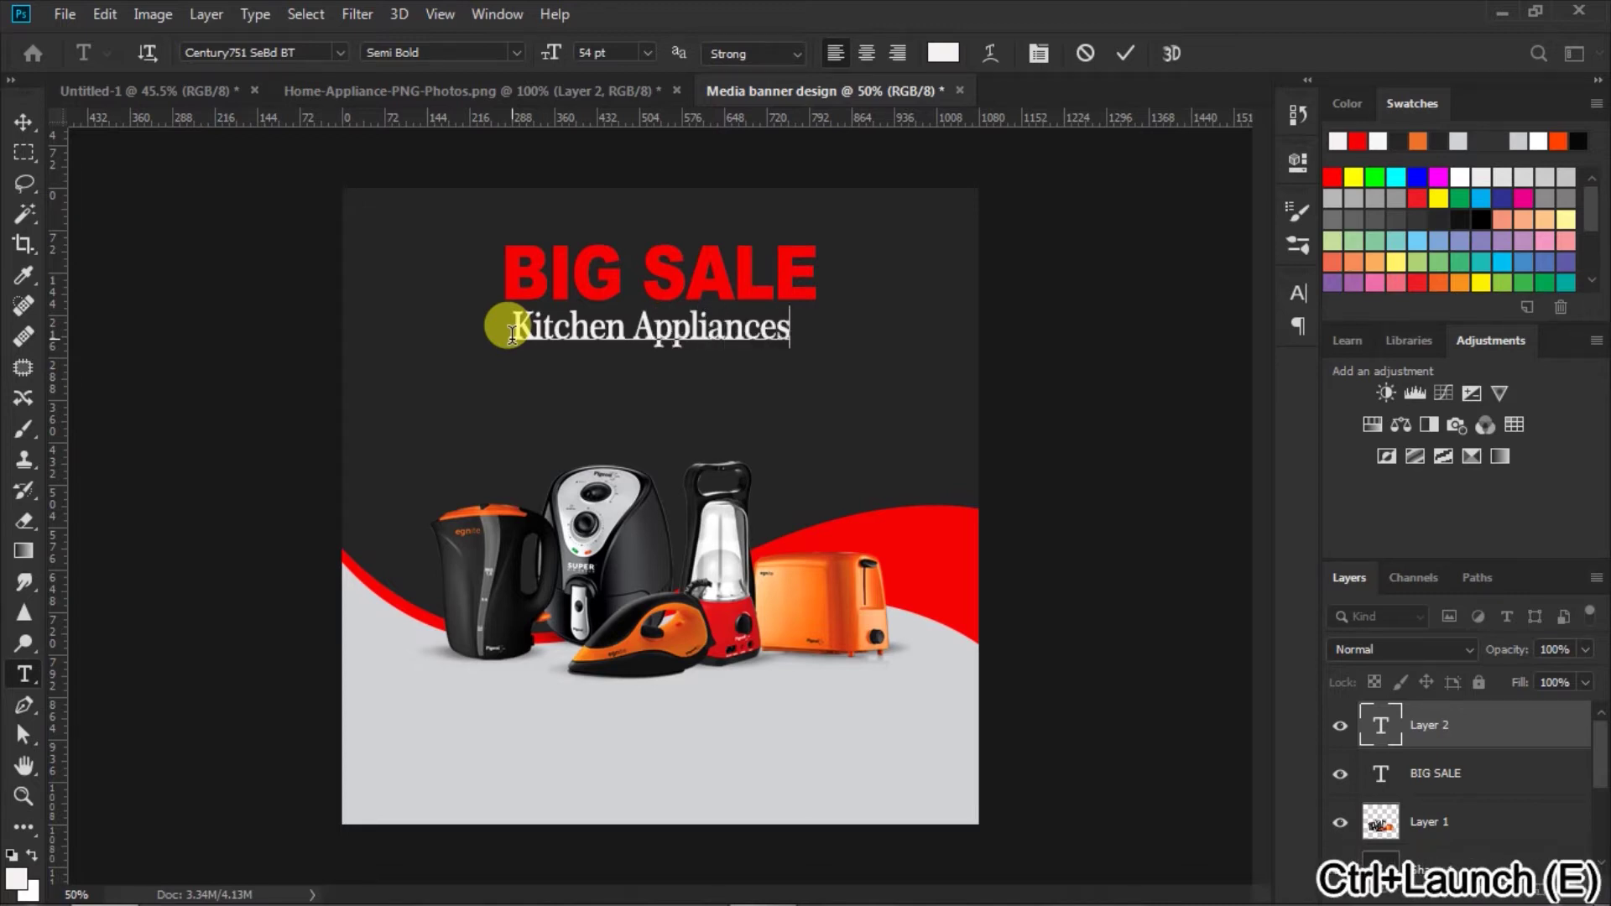
{"action": "left_click_drag", "start_coordinate": [512, 333], "coordinate": [971, 335]}
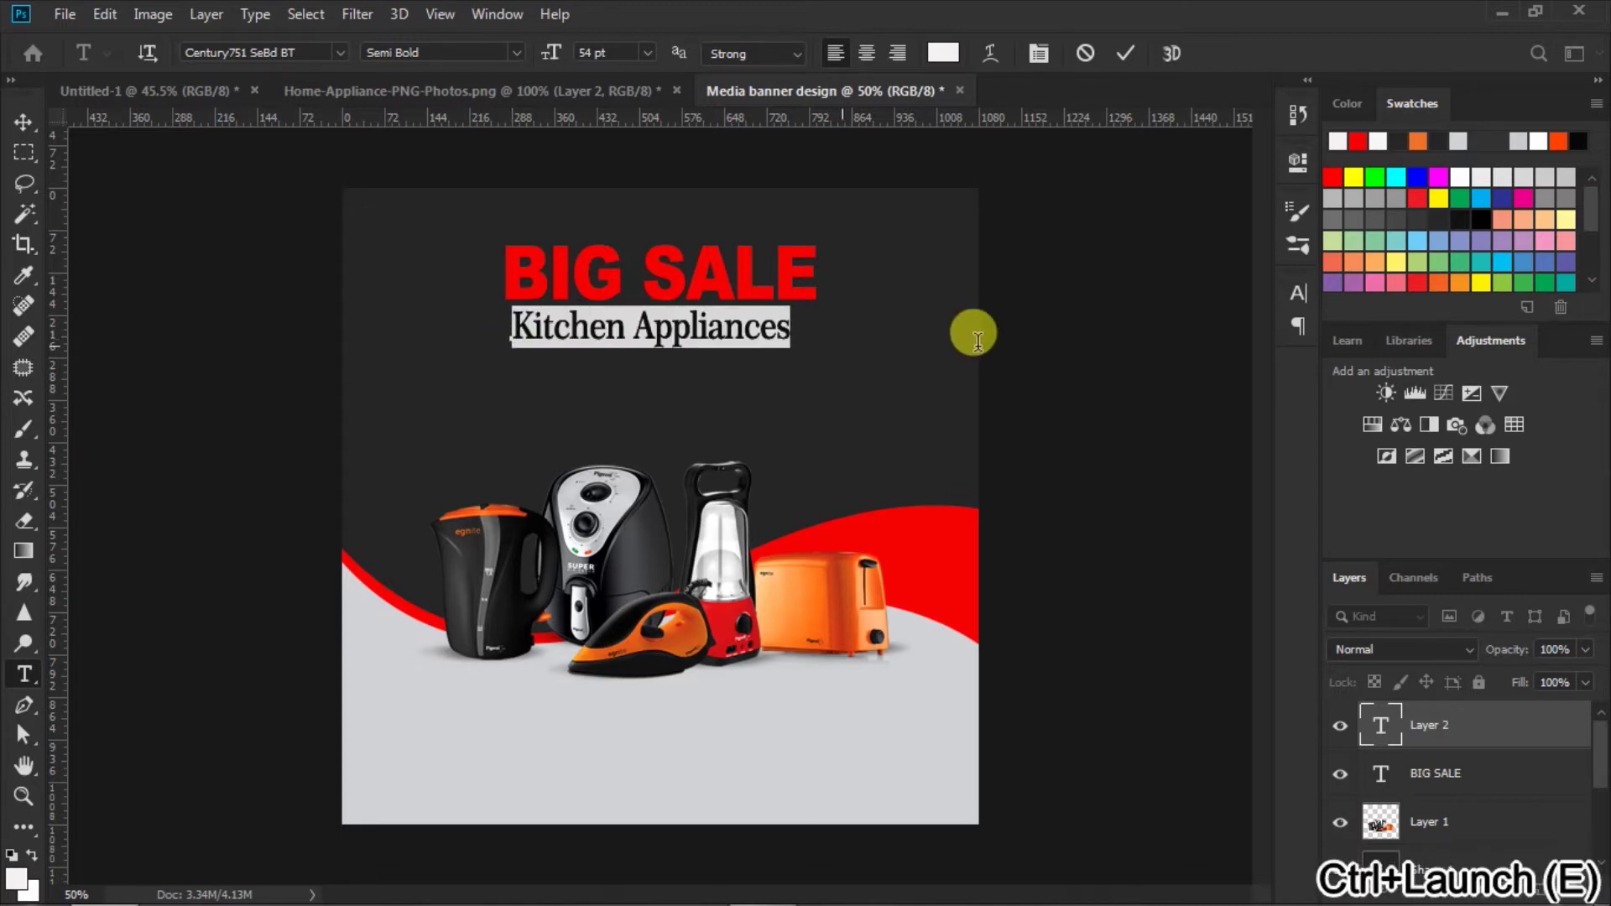
{"action": "left_click", "coordinate": [1298, 293]}
{"action": "left_click", "coordinate": [1048, 459]}
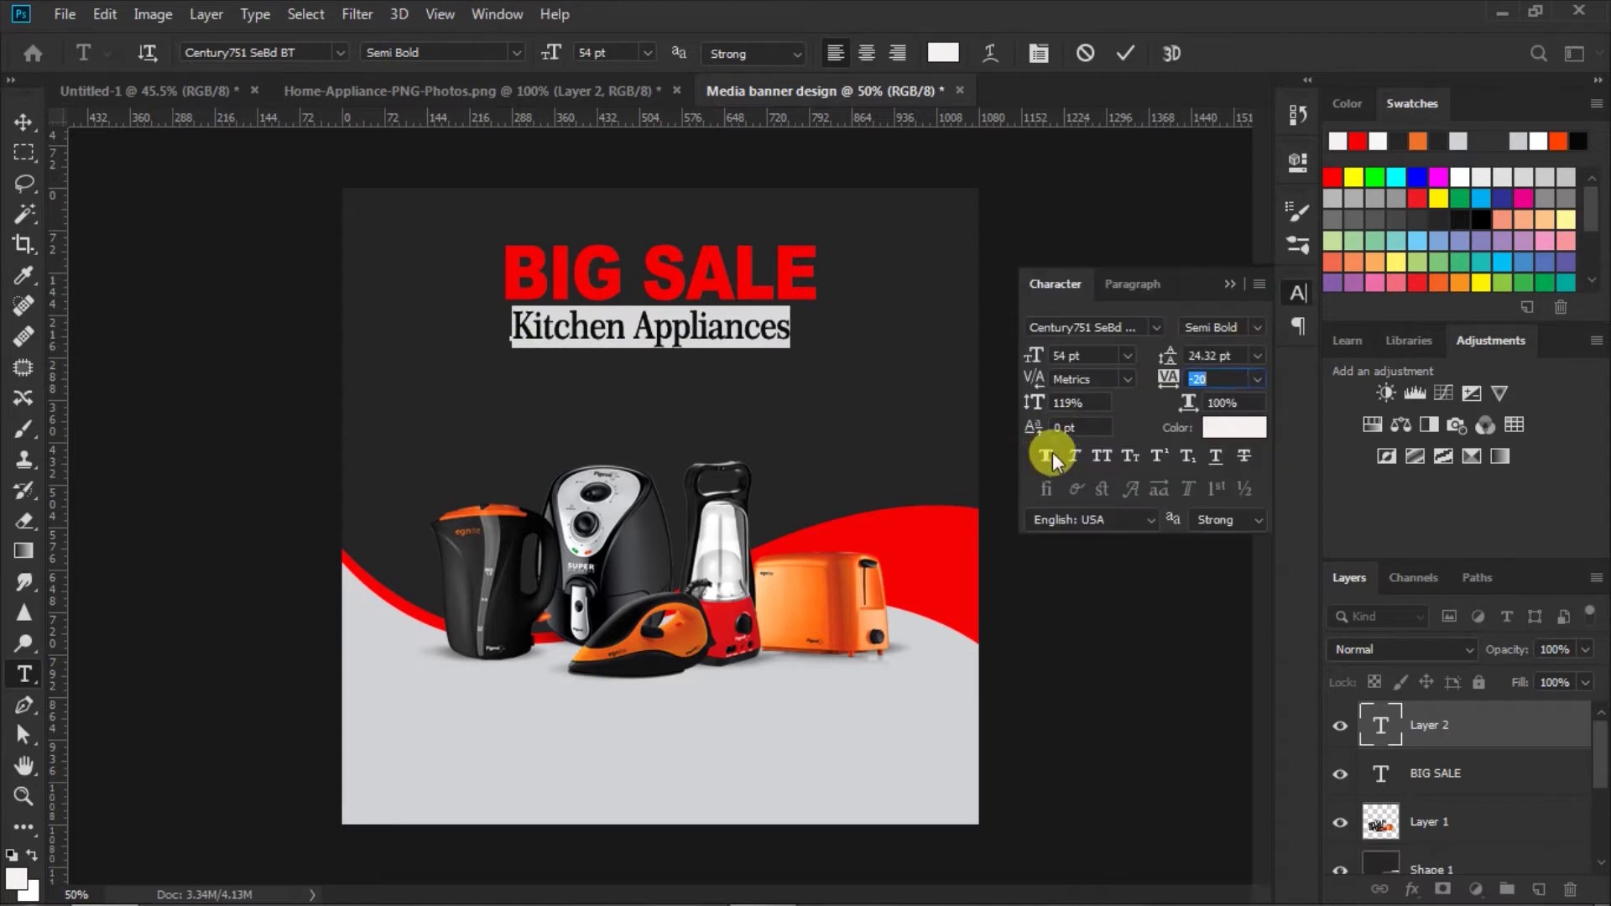
{"action": "left_click_drag", "start_coordinate": [1170, 388], "coordinate": [1172, 388]}
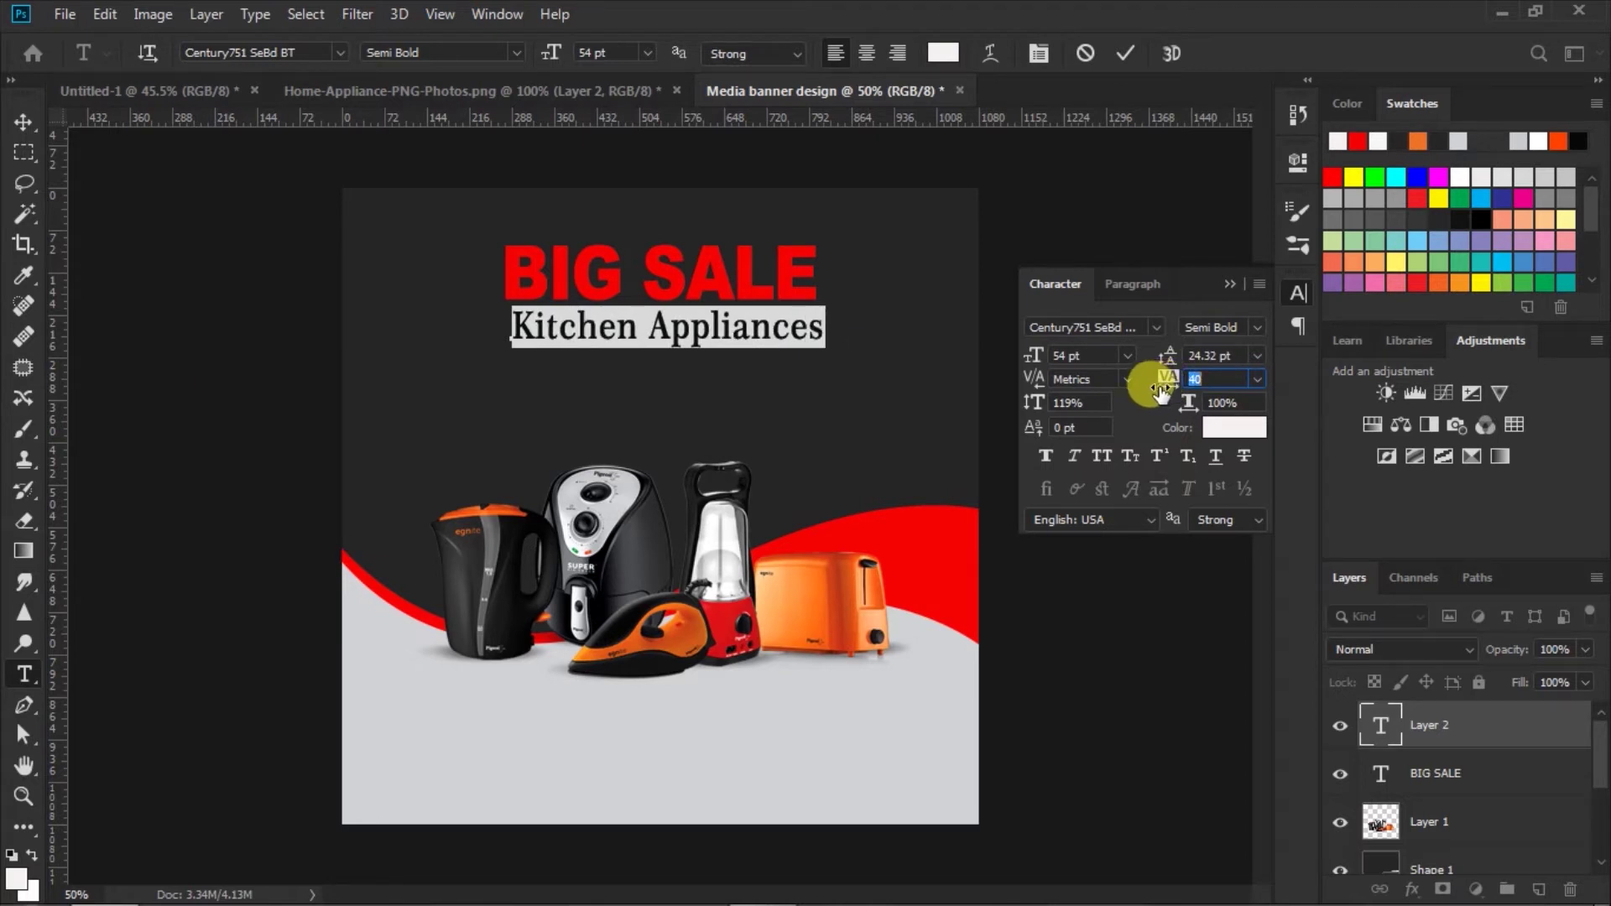
{"action": "left_click", "coordinate": [1123, 52]}
{"action": "left_click", "coordinate": [1230, 284]}
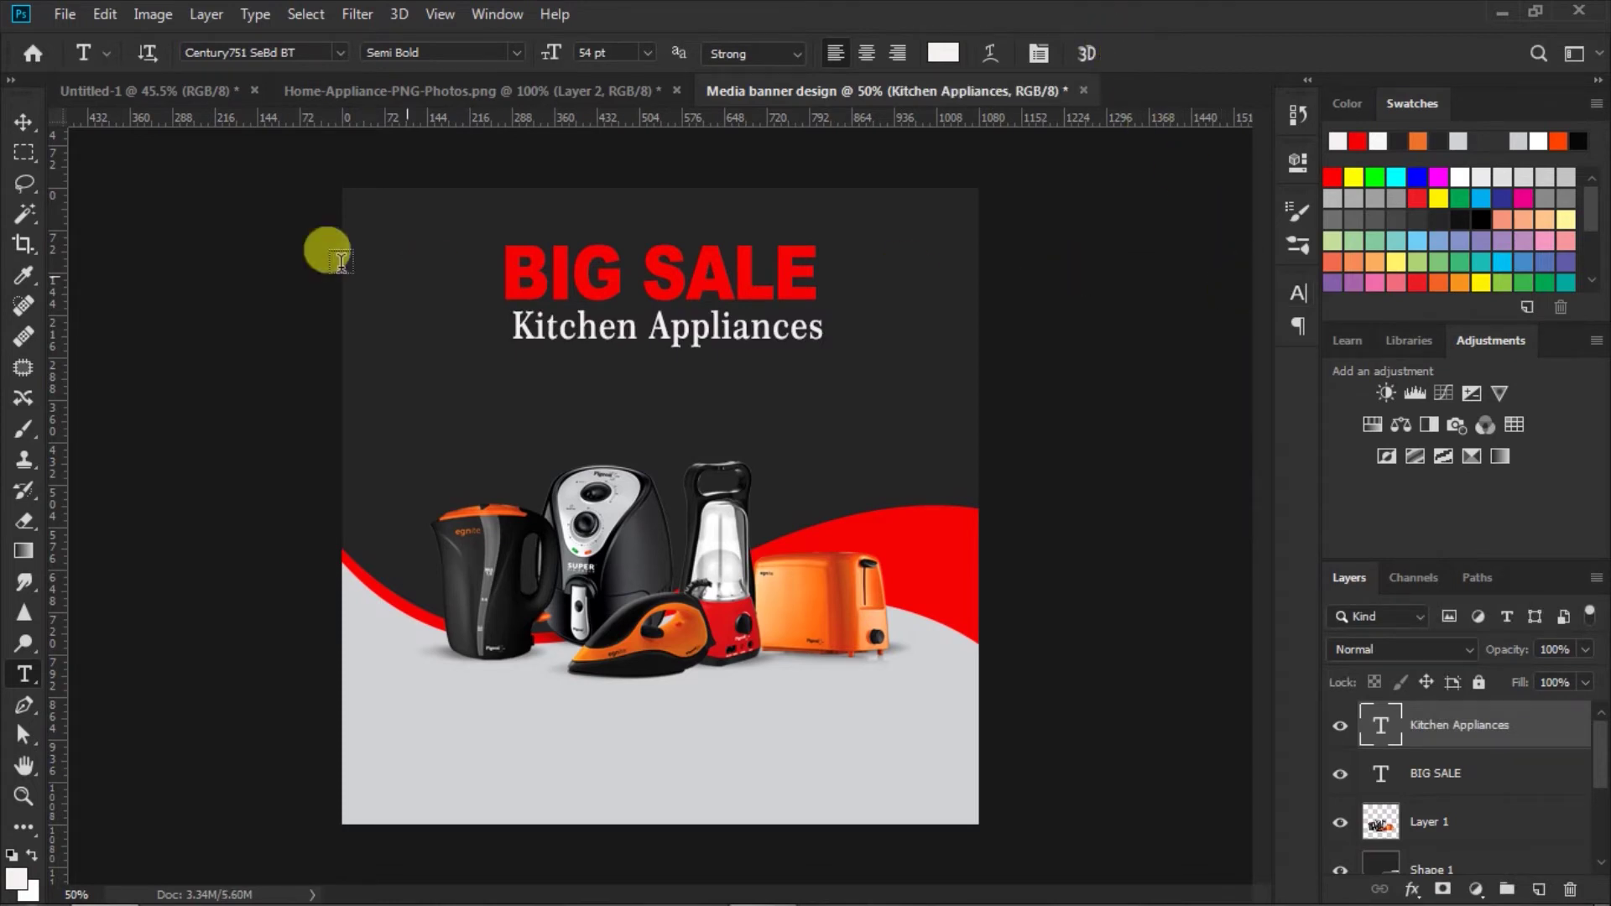
- Centre Kitchen Appliances under BIG SALE and nudge it up closer to the headline
{"action": "left_click", "coordinate": [24, 122]}
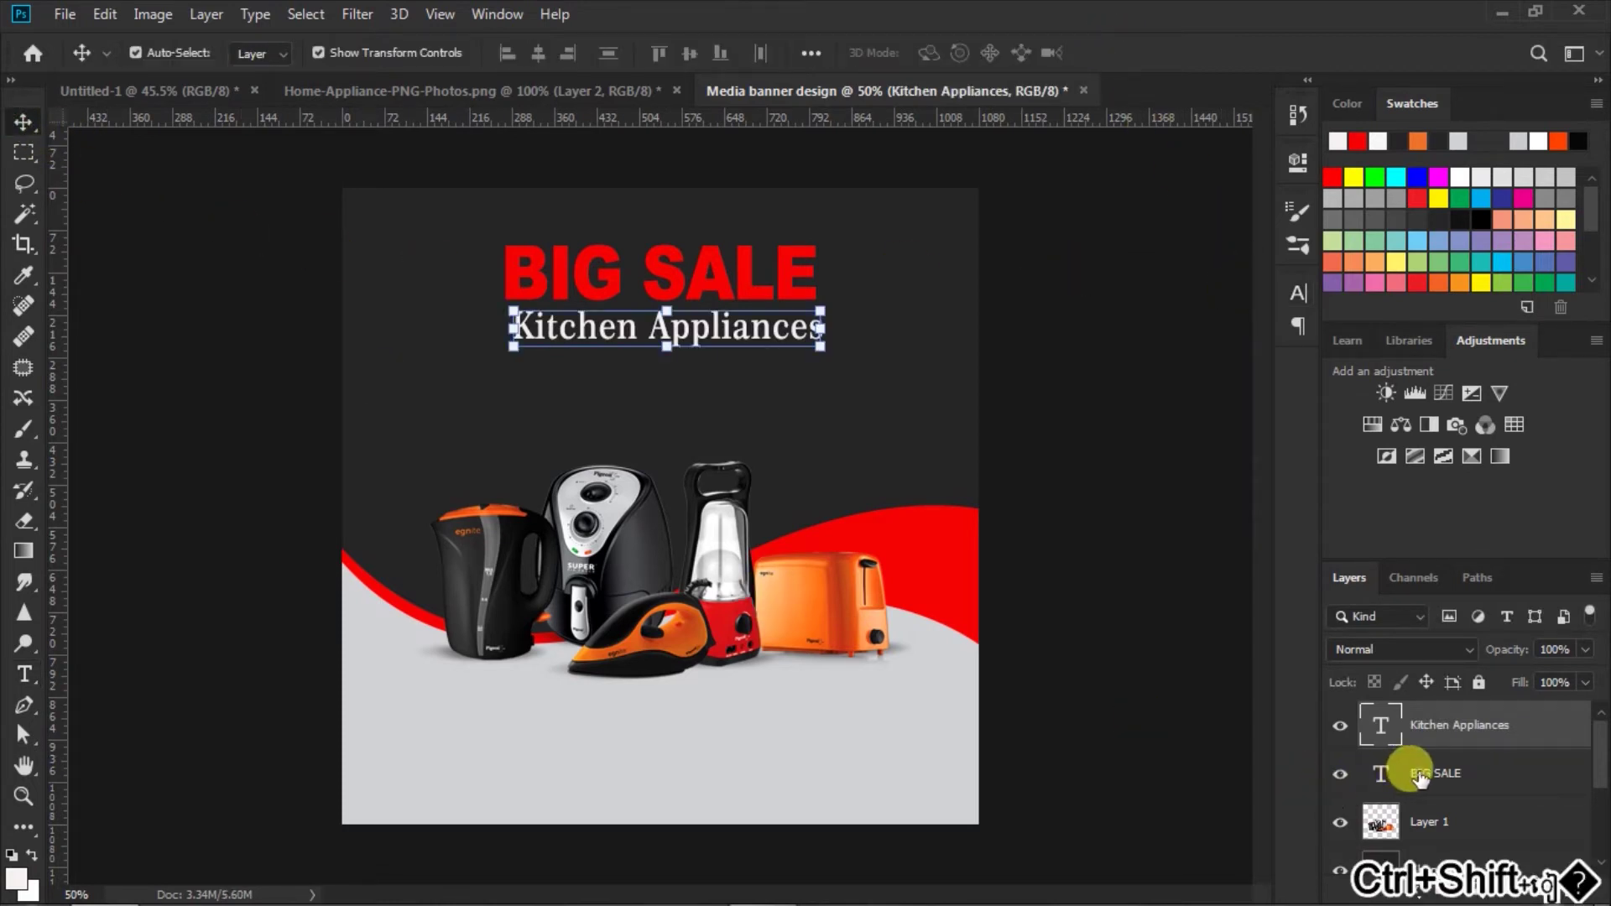
{"action": "left_click", "coordinate": [1419, 774], "text": "shift"}
{"action": "left_click", "coordinate": [538, 53]}
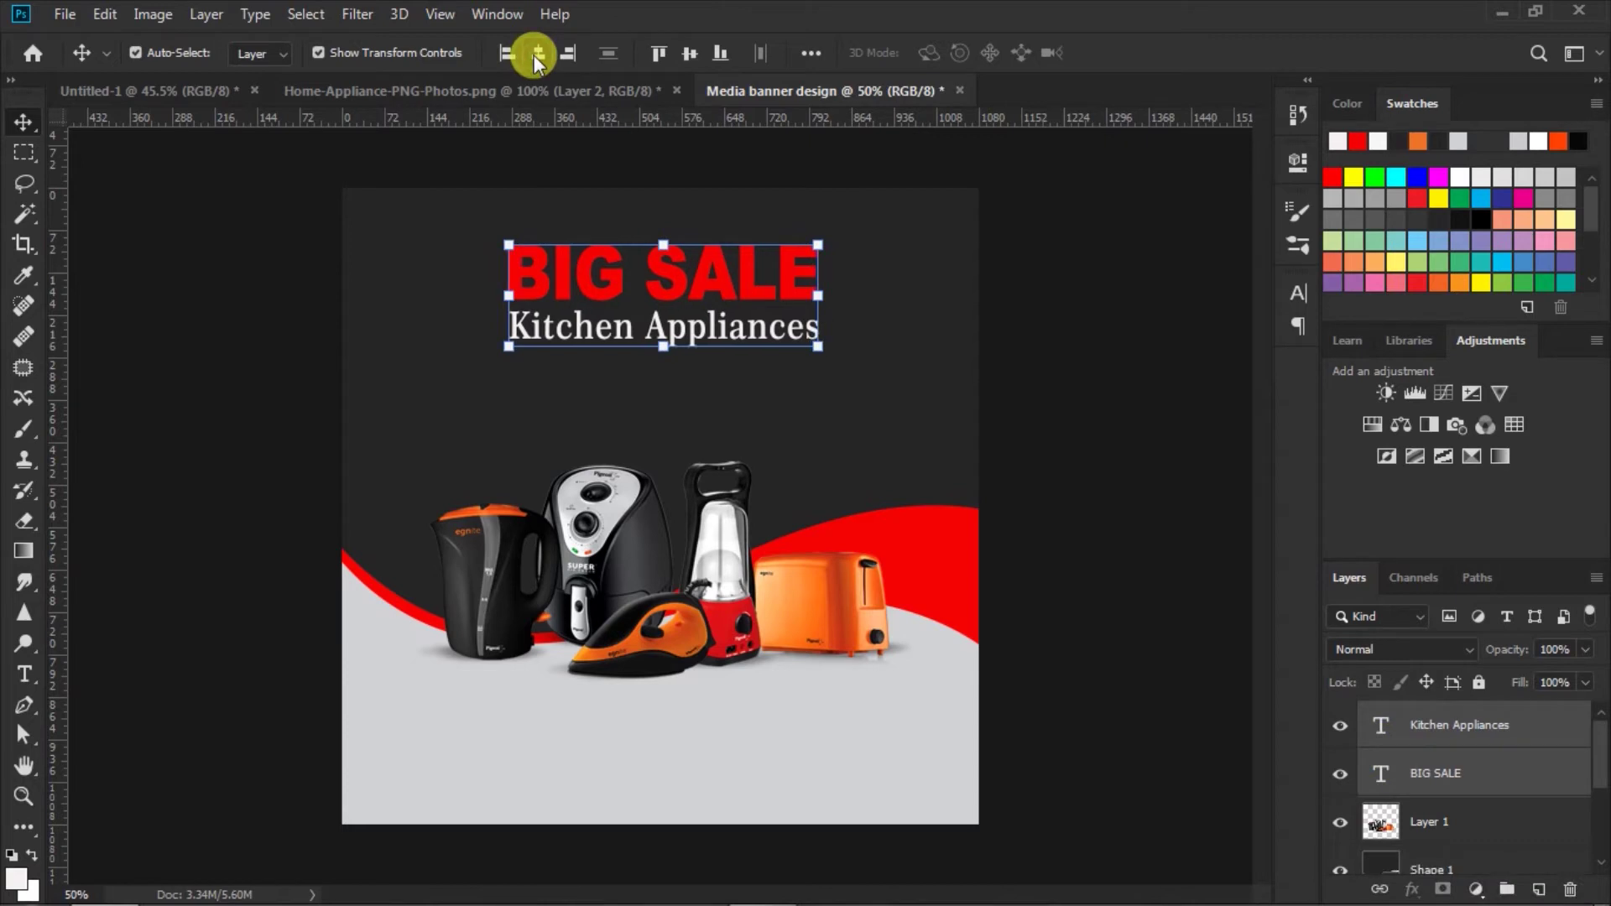
{"action": "left_click", "coordinate": [1146, 384]}
{"action": "left_click", "coordinate": [690, 336]}
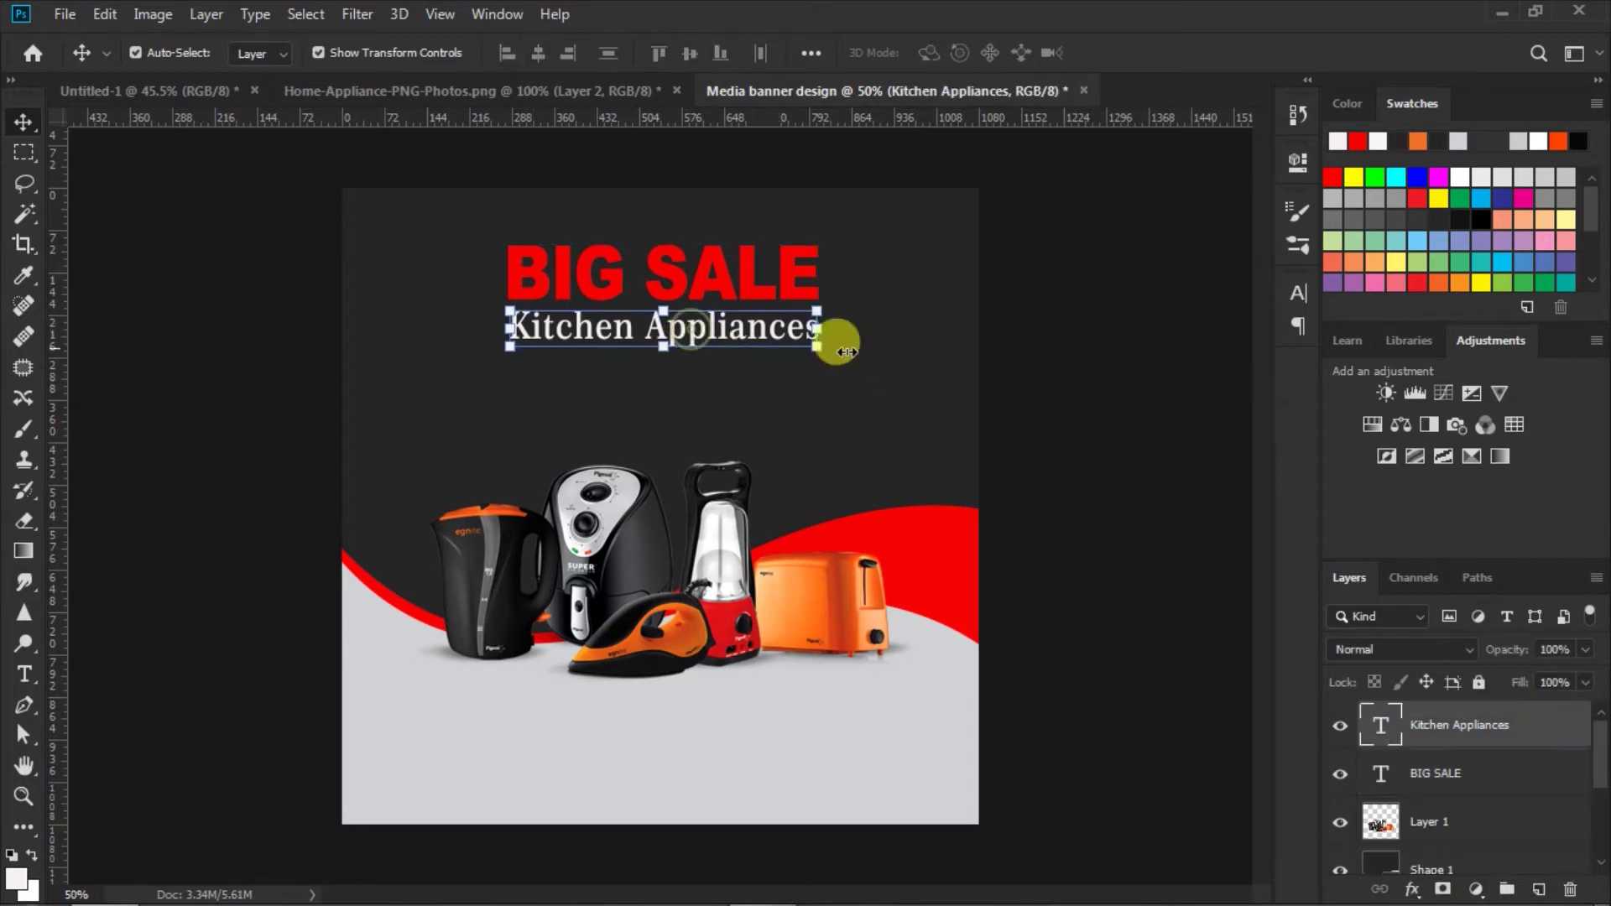
{"action": "key", "text": "Up"}
{"action": "key", "text": "Up"}
{"action": "key", "text": "Up"}
{"action": "left_click", "coordinate": [1083, 350]}
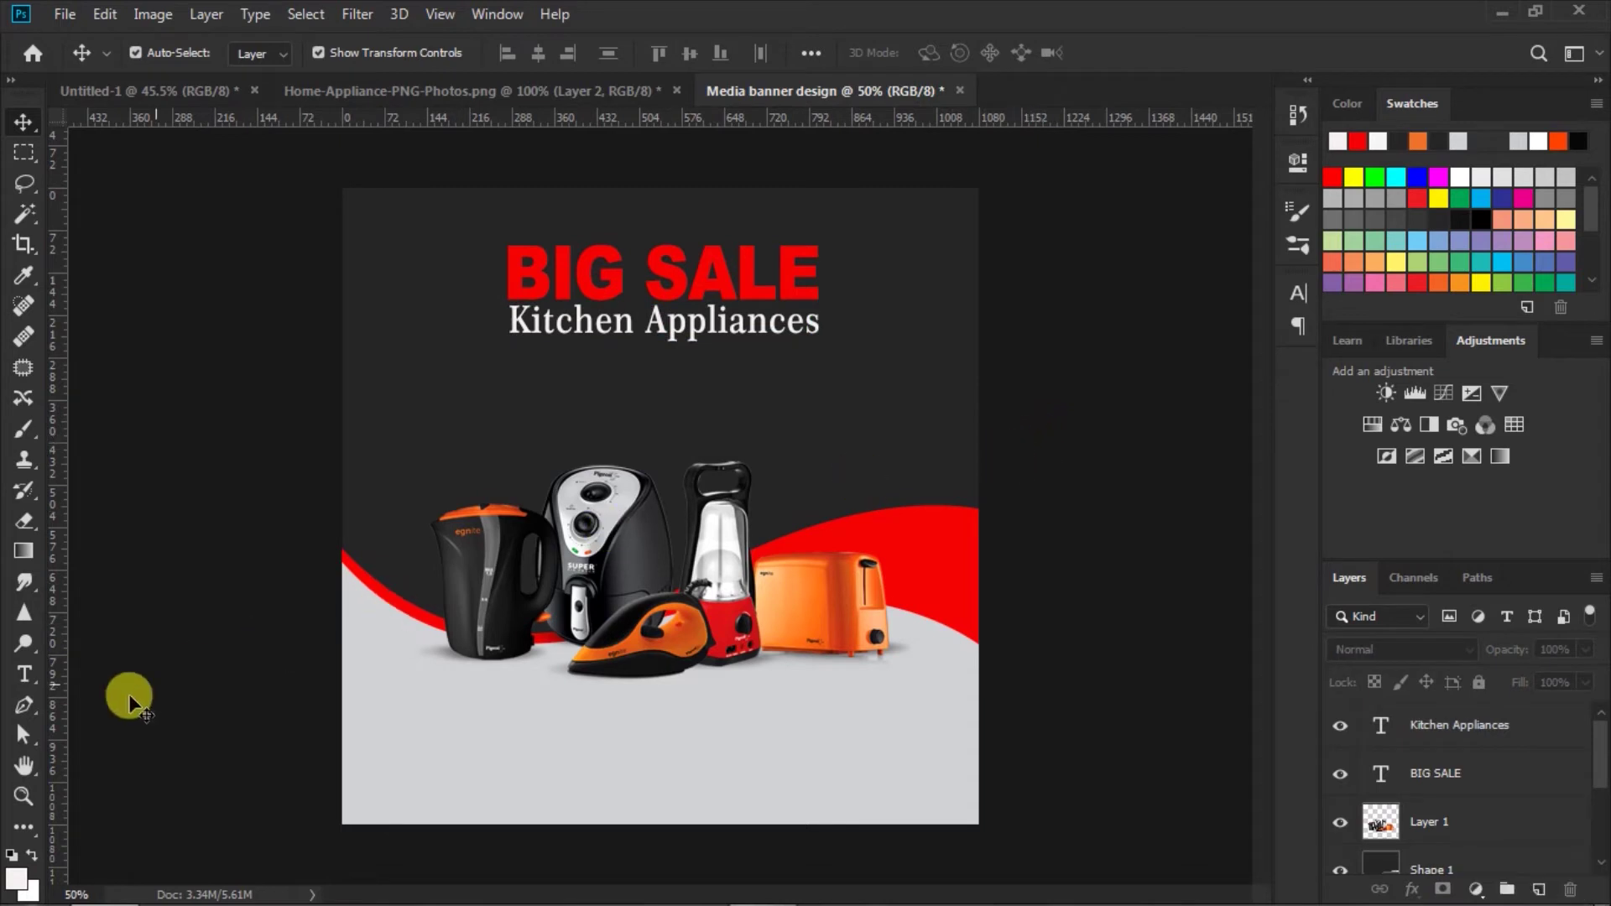
{"action": "left_click", "coordinate": [24, 827]}
{"action": "left_click", "coordinate": [92, 759]}
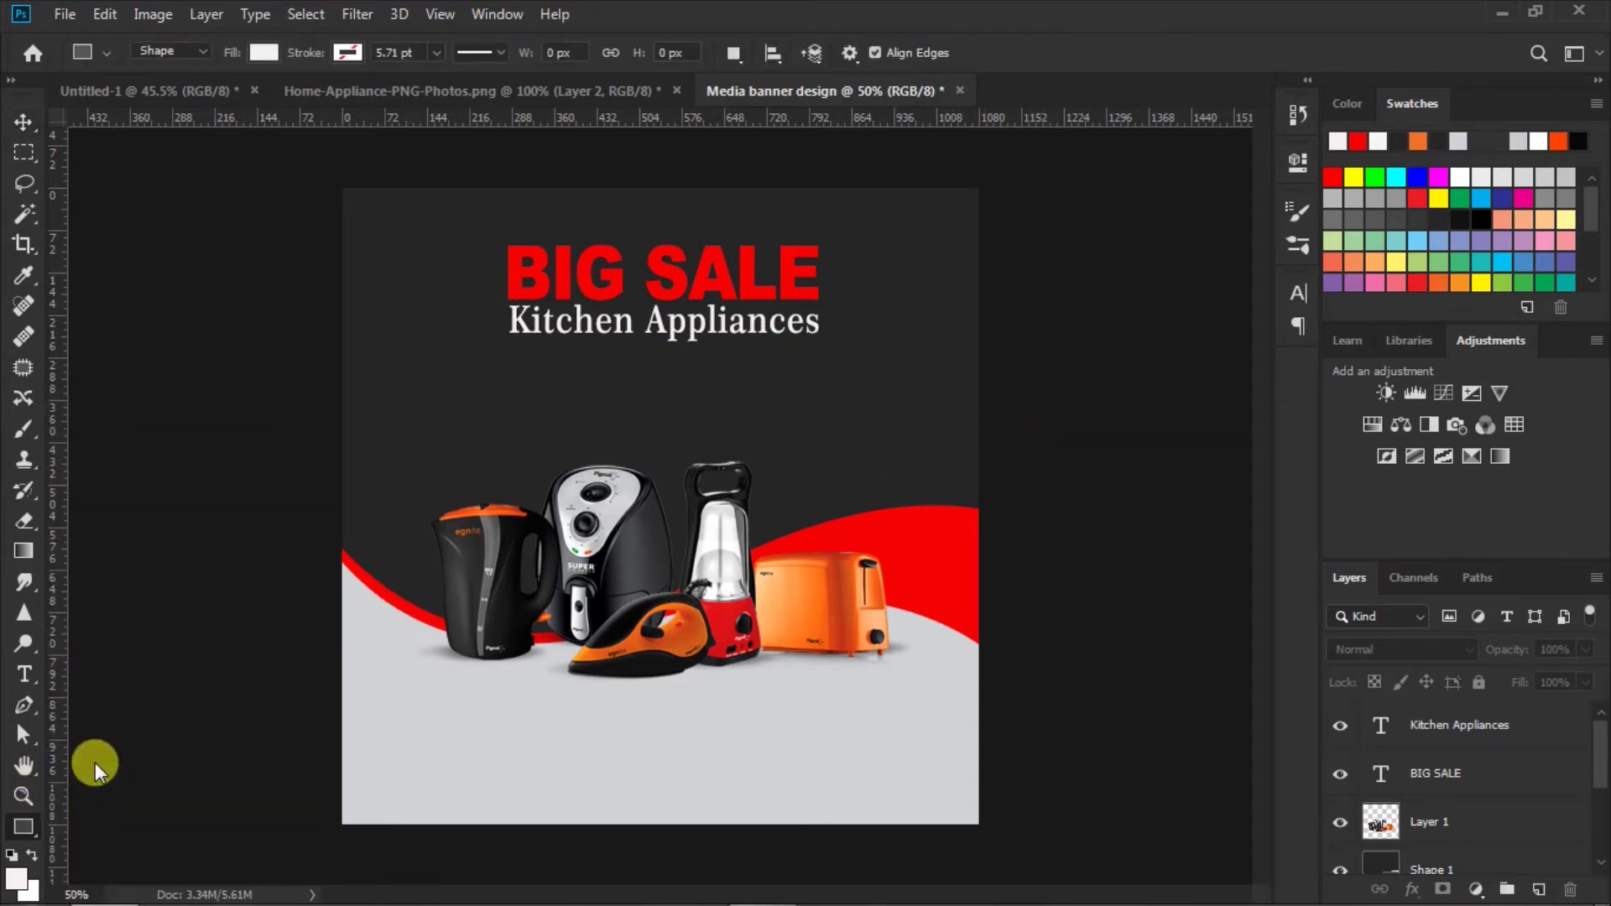
- Draw a wide red bar below the Kitchen Appliances subtitle with 40 px rounded corners
{"action": "left_click", "coordinate": [260, 53]}
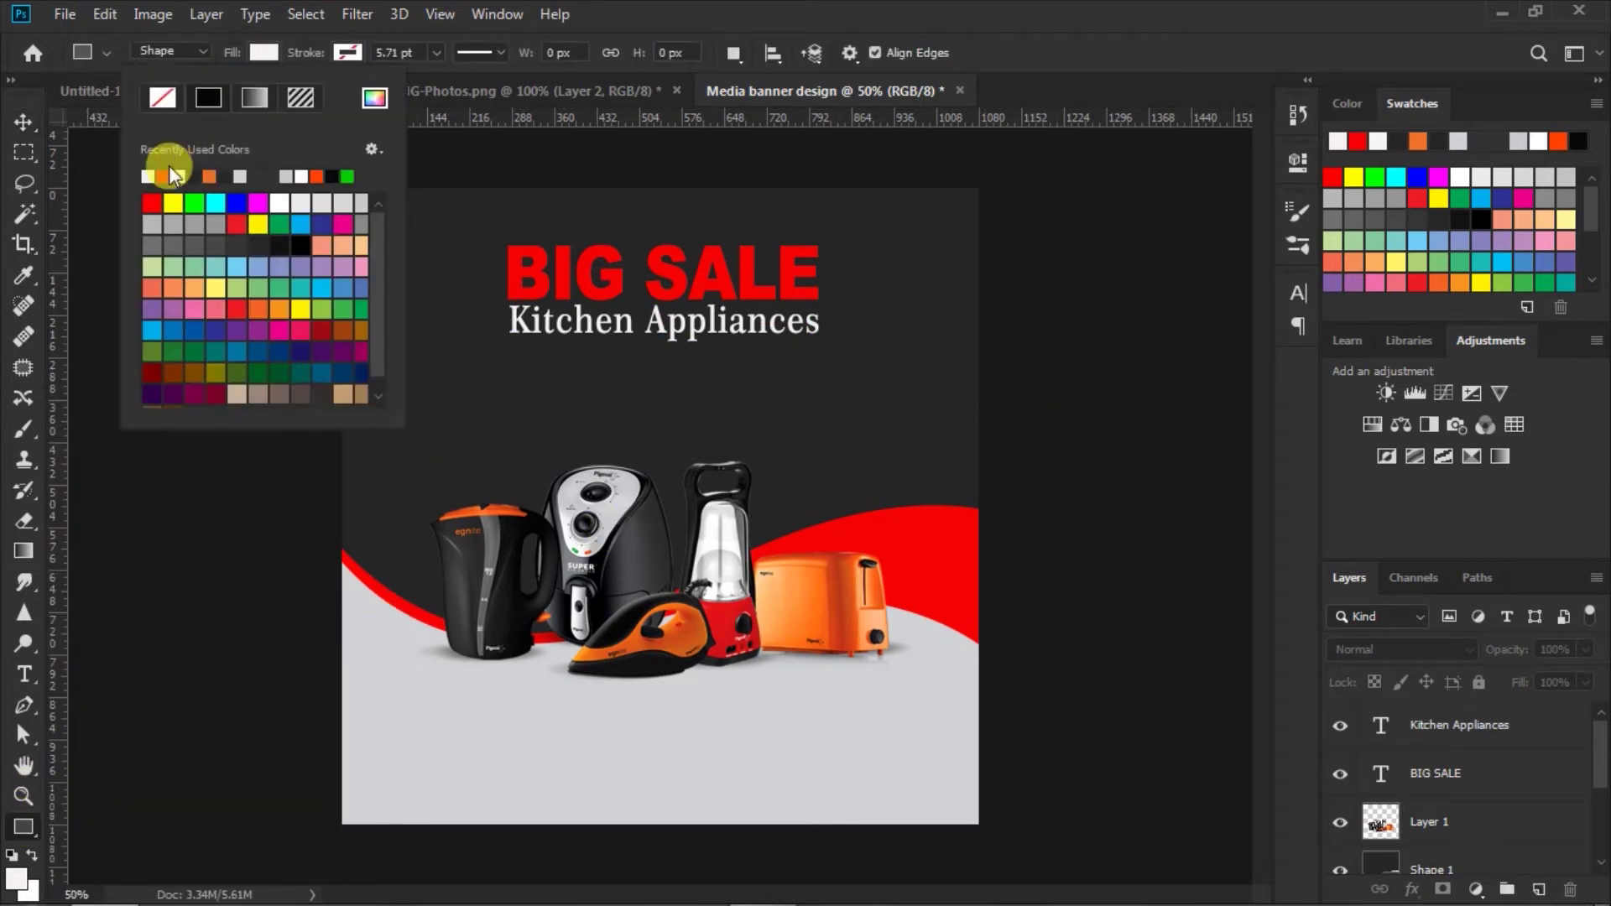
{"action": "left_click", "coordinate": [156, 183]}
{"action": "left_click", "coordinate": [256, 53]}
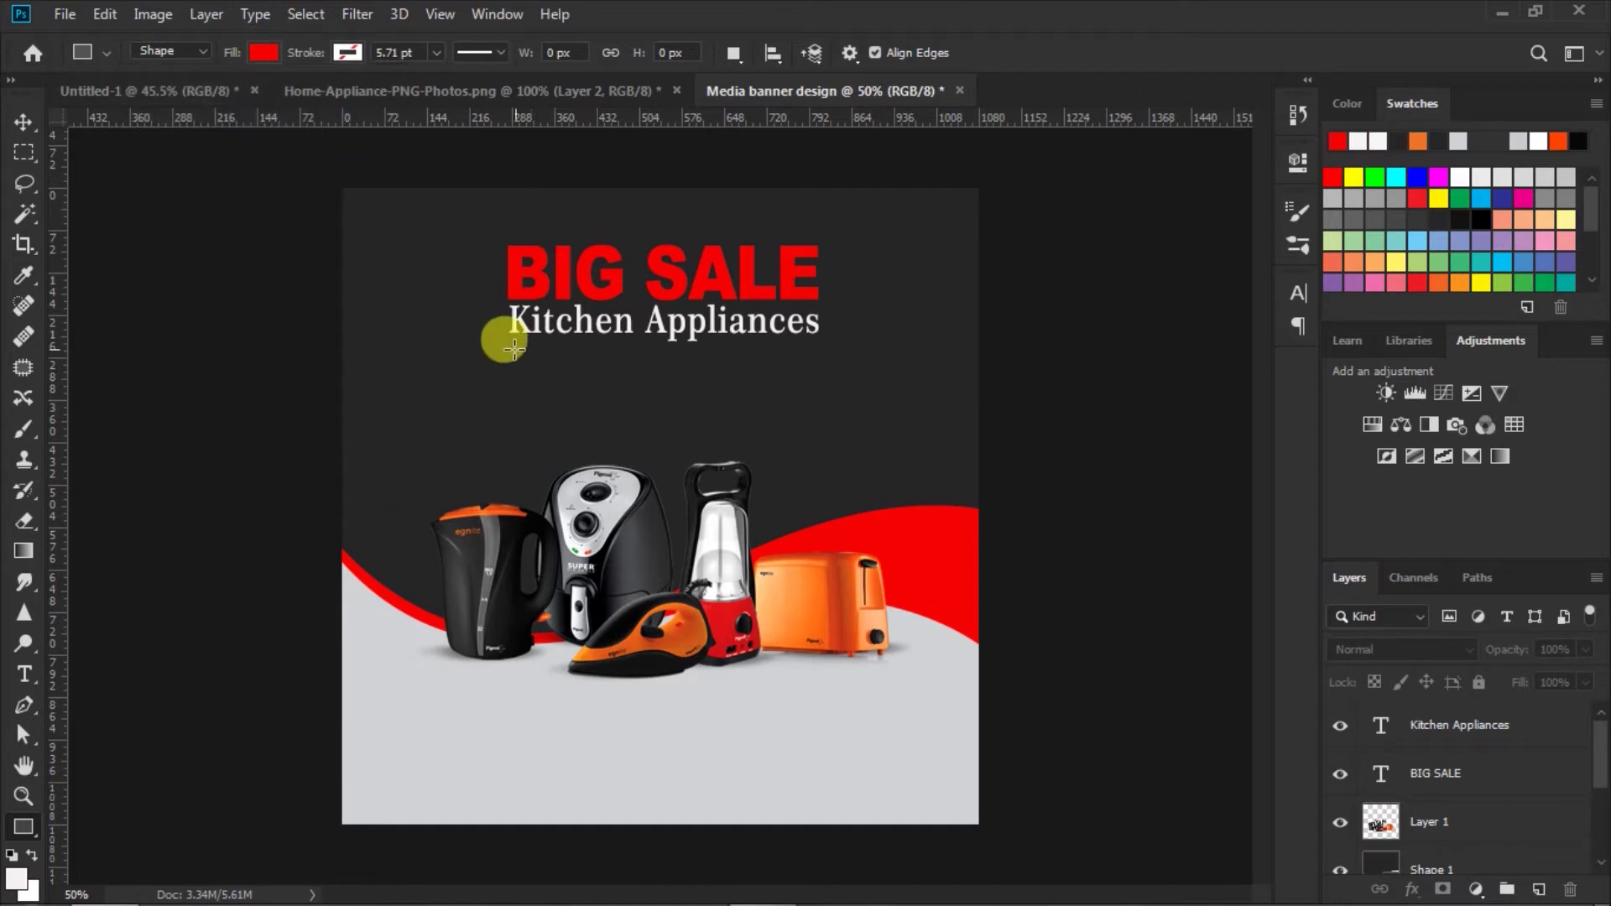
{"action": "left_click_drag", "start_coordinate": [506, 345], "coordinate": [825, 391]}
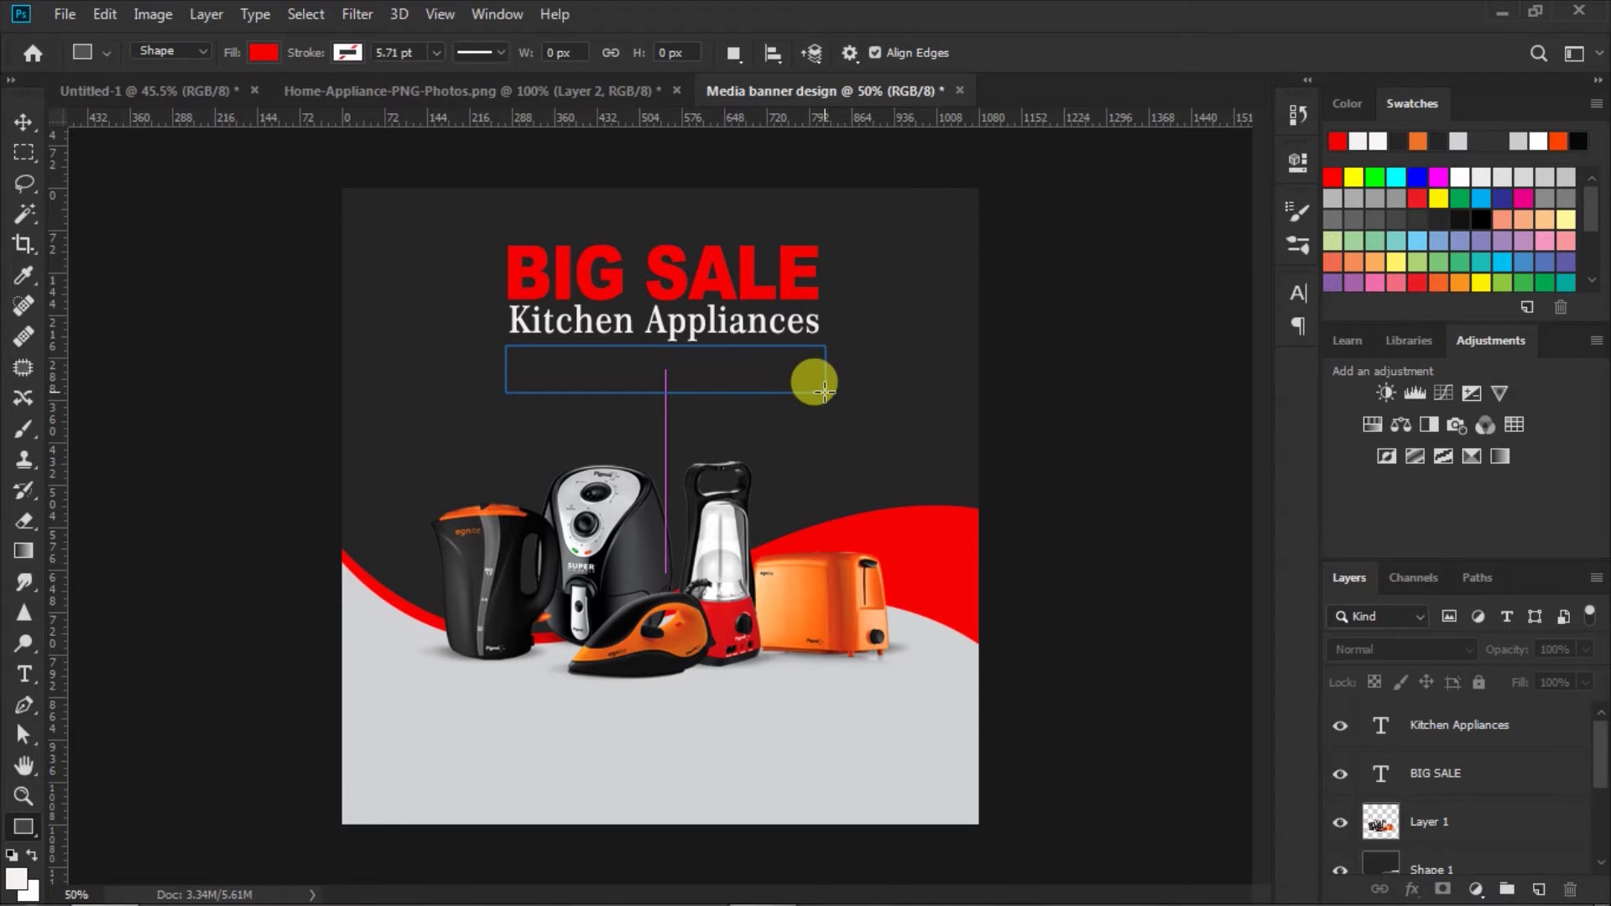
{"action": "left_click_drag", "start_coordinate": [957, 389], "coordinate": [1071, 377]}
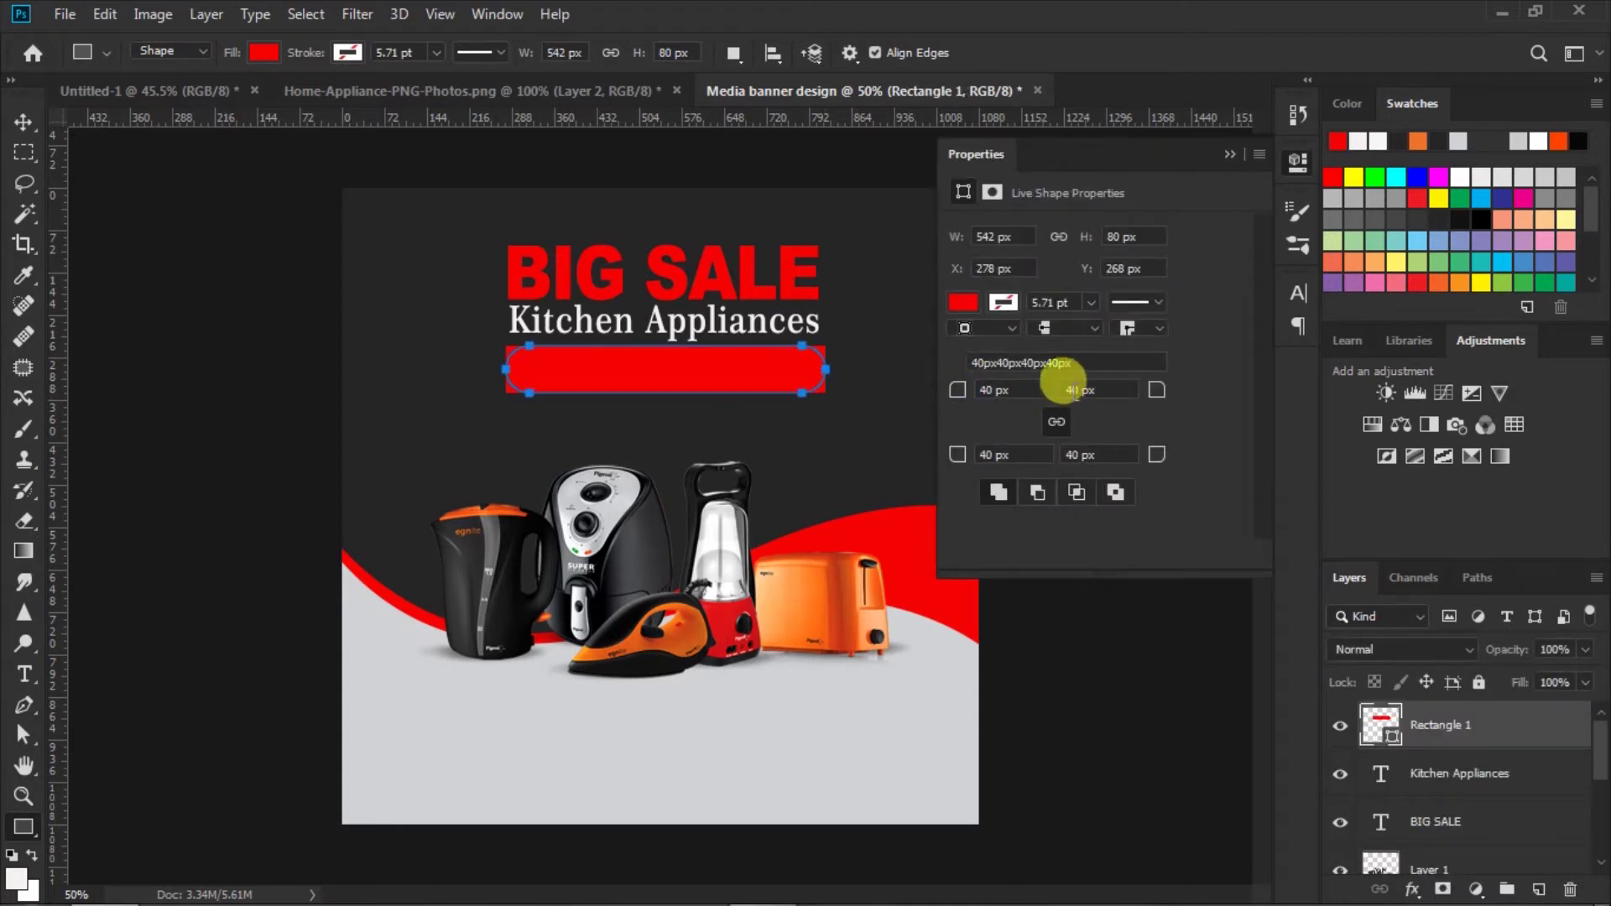
- Centre the red pill bar under the heading and deselect it
{"action": "left_click", "coordinate": [1231, 154]}
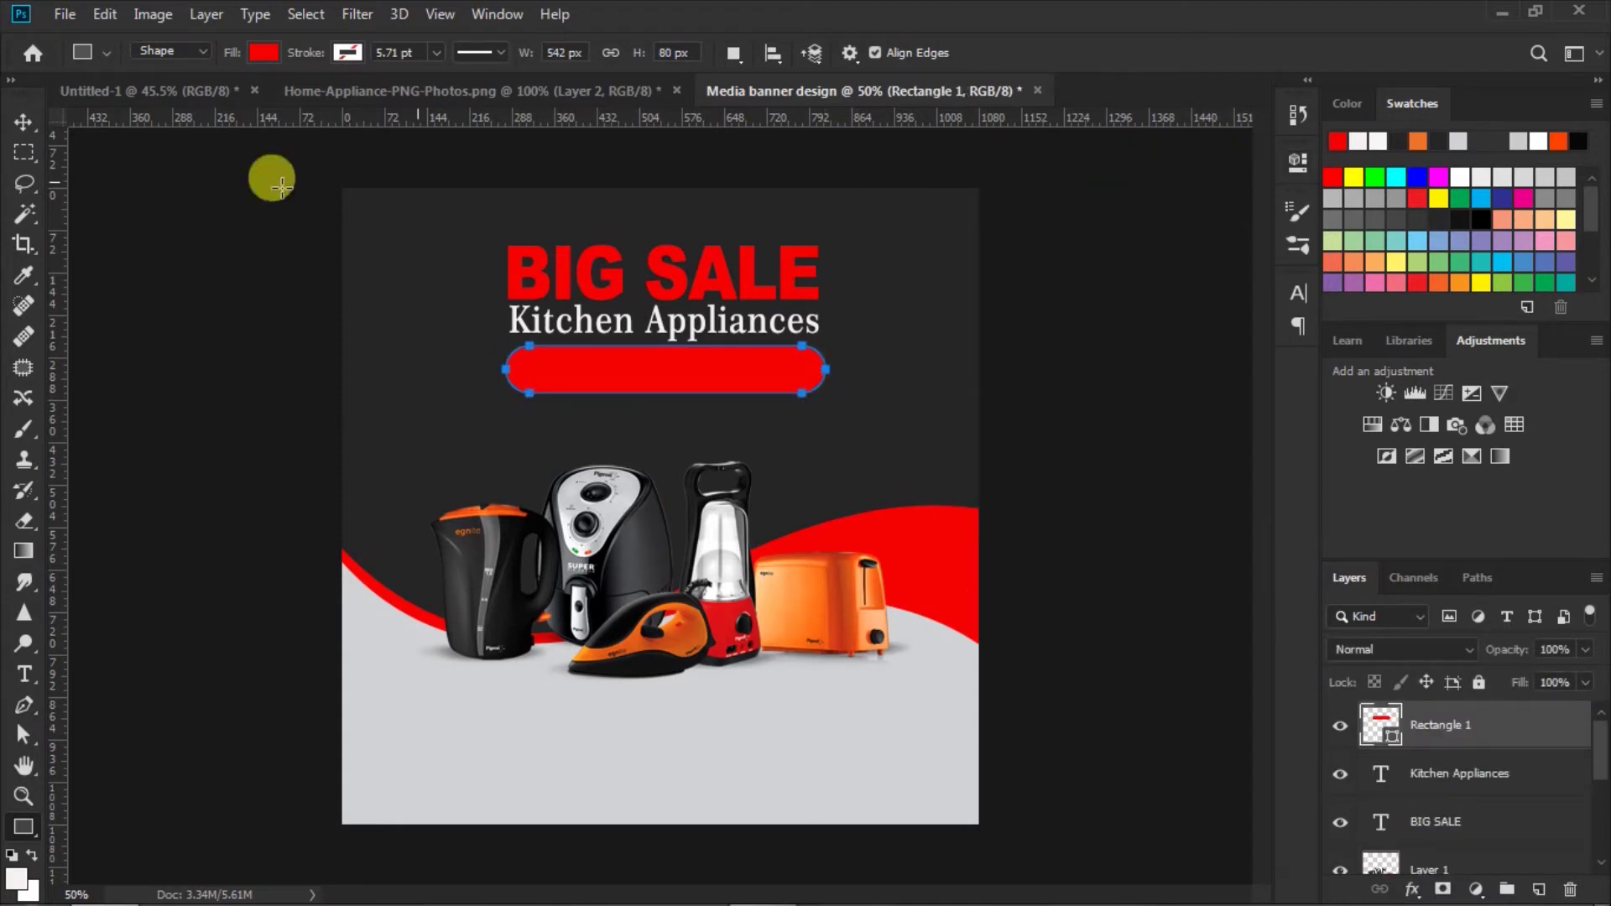
{"action": "left_click", "coordinate": [24, 122]}
{"action": "left_click_drag", "start_coordinate": [700, 373], "coordinate": [705, 377]}
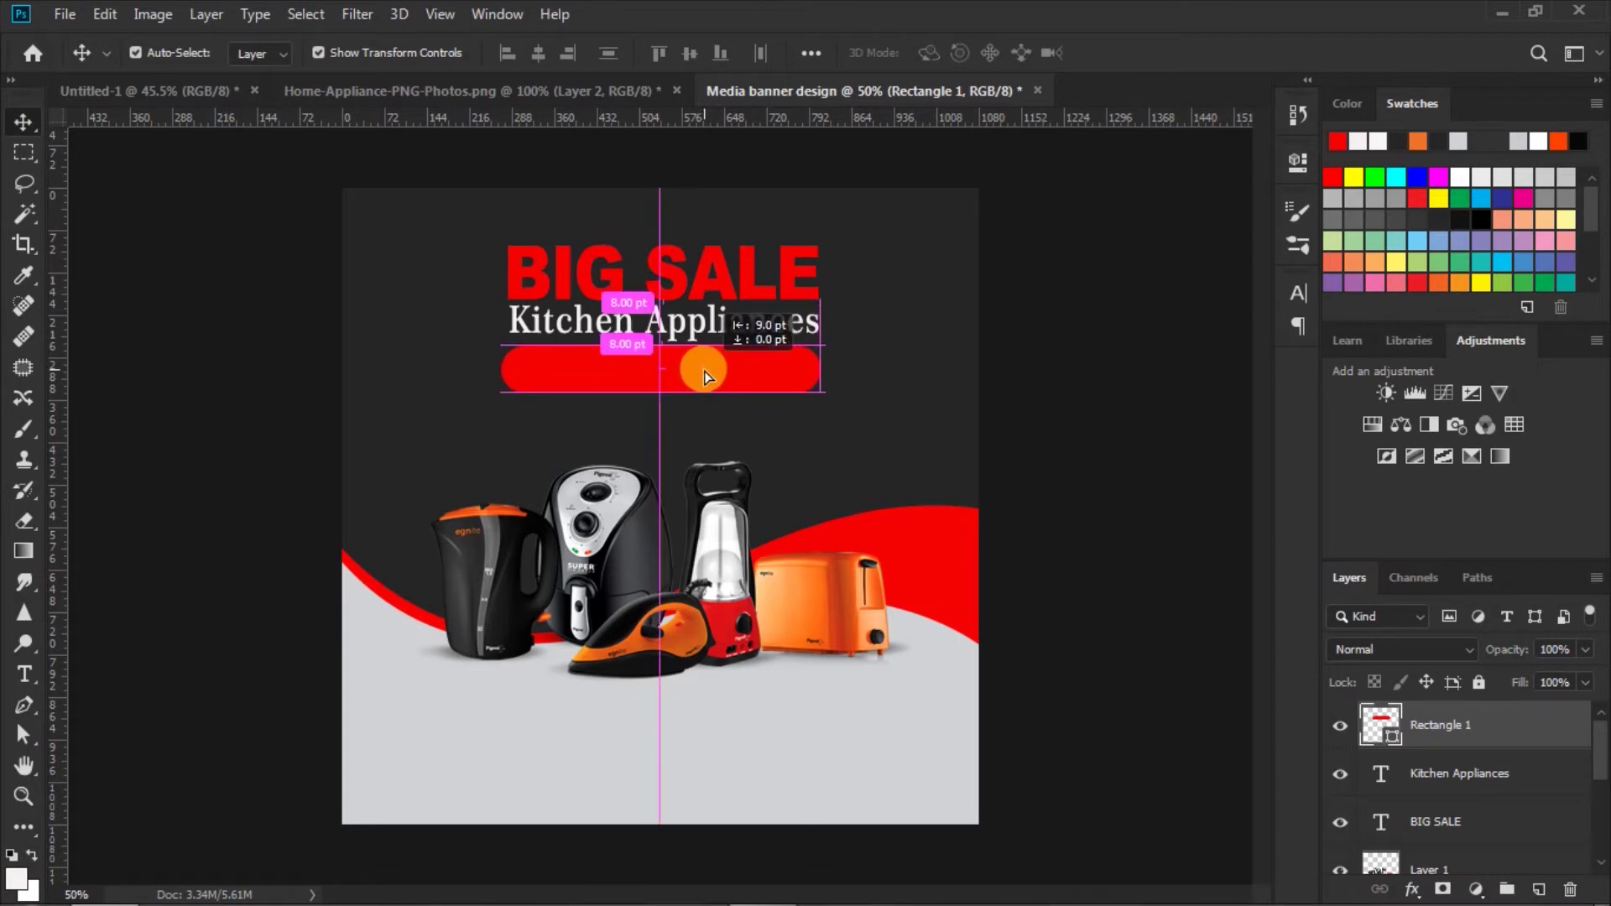
{"action": "left_click", "coordinate": [1035, 439]}
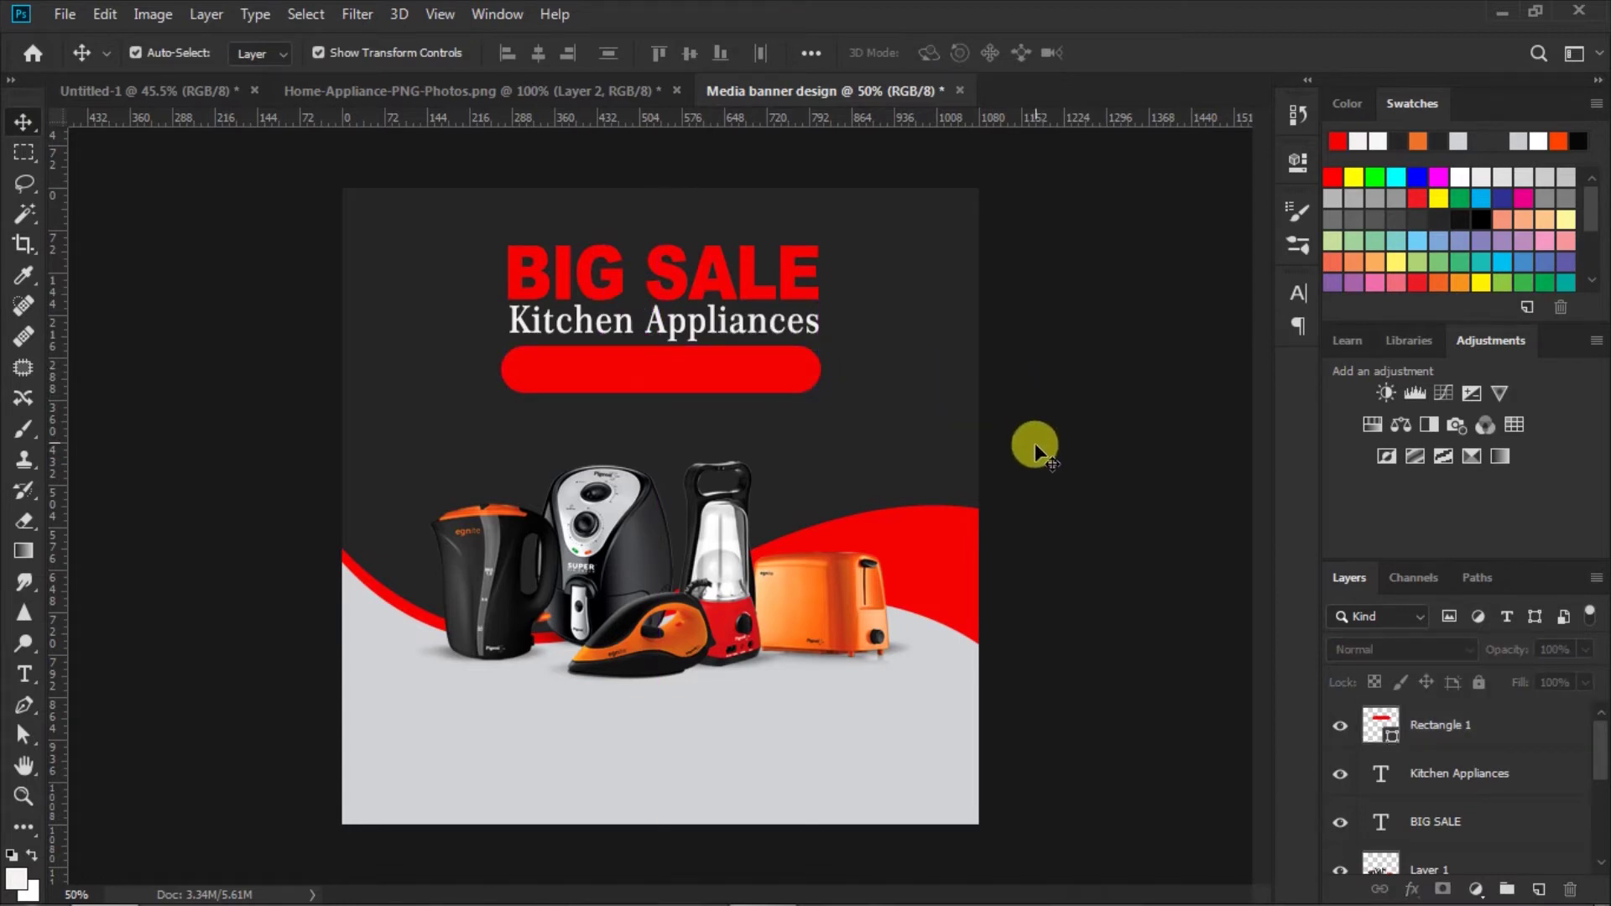
{"action": "left_click", "coordinate": [25, 674]}
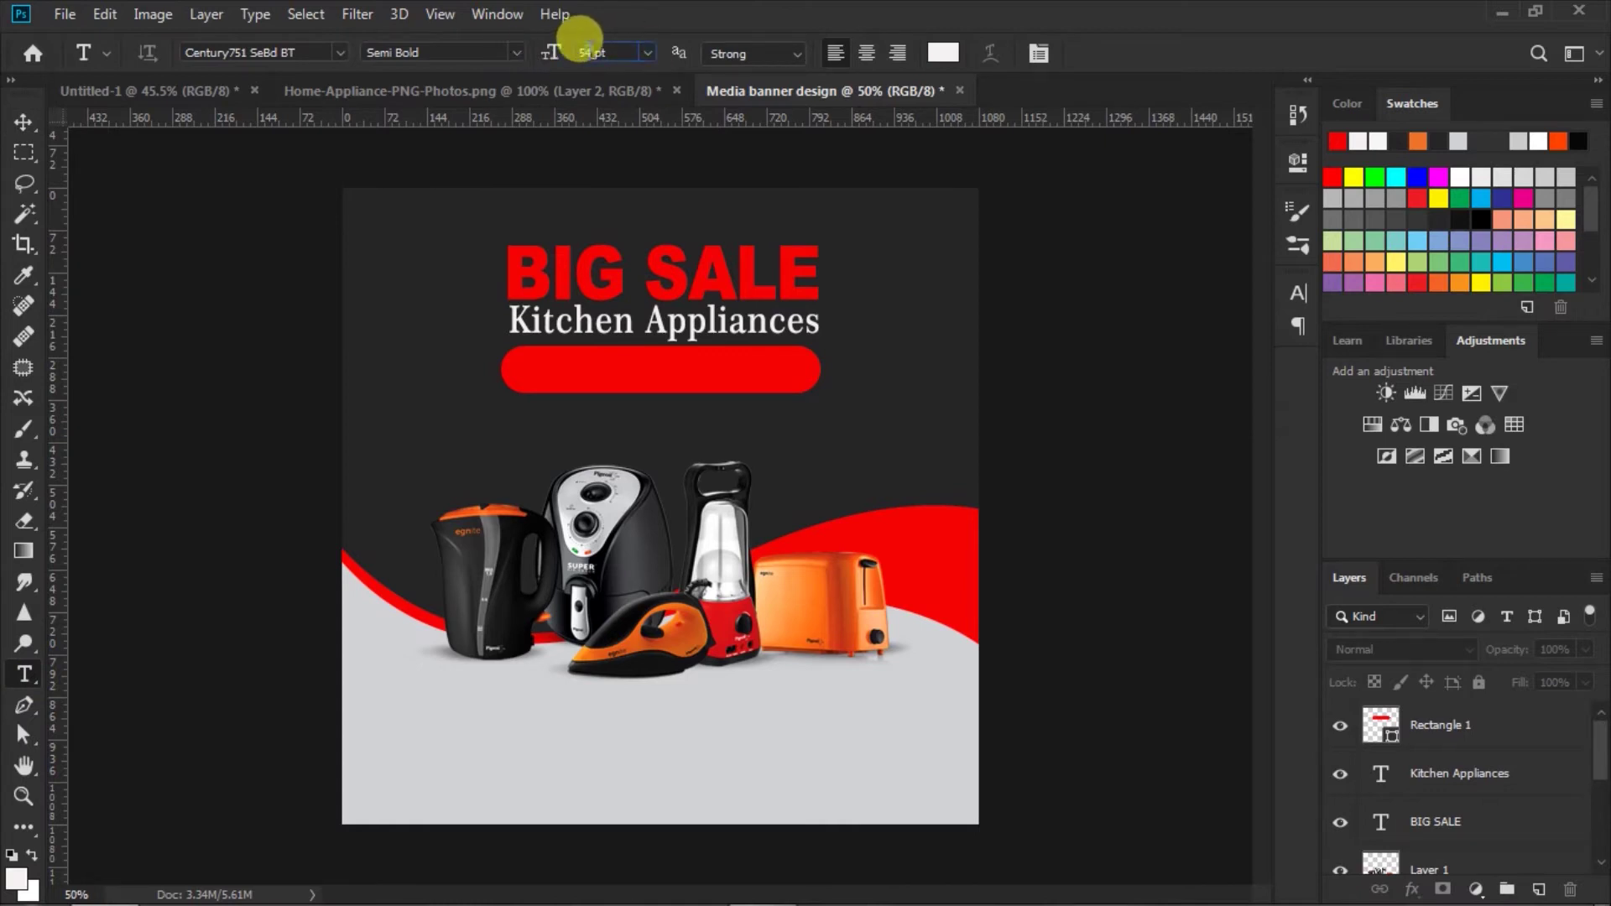
- Type 'Discount up to 50% off' at 32 pt on the red bar
{"action": "left_click", "coordinate": [587, 50]}
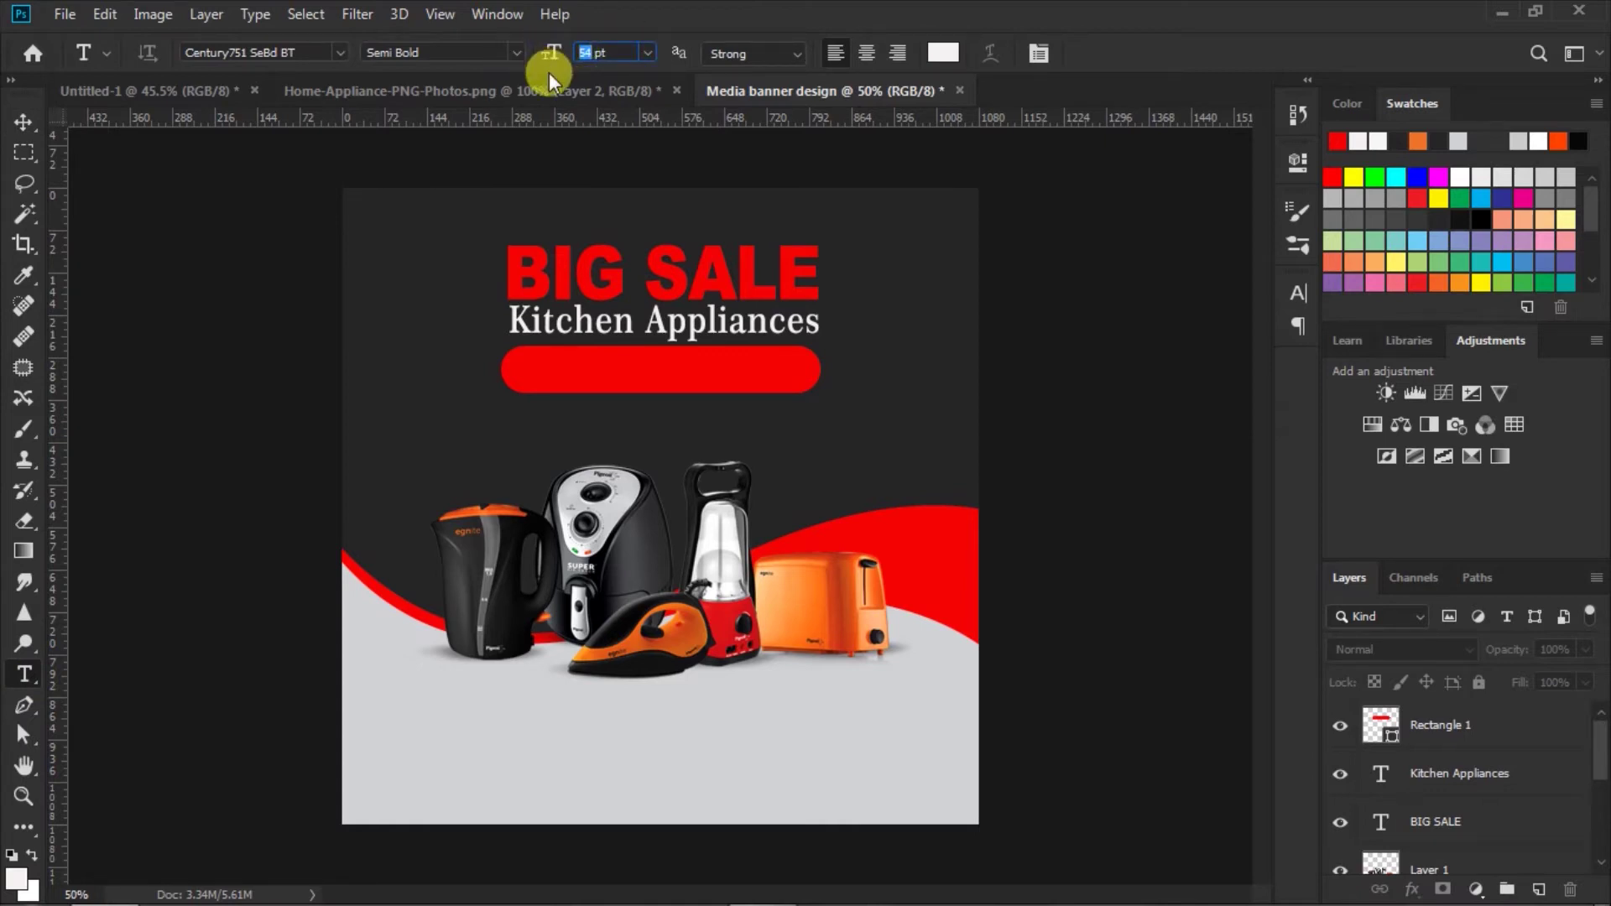
{"action": "type", "text": "32"}
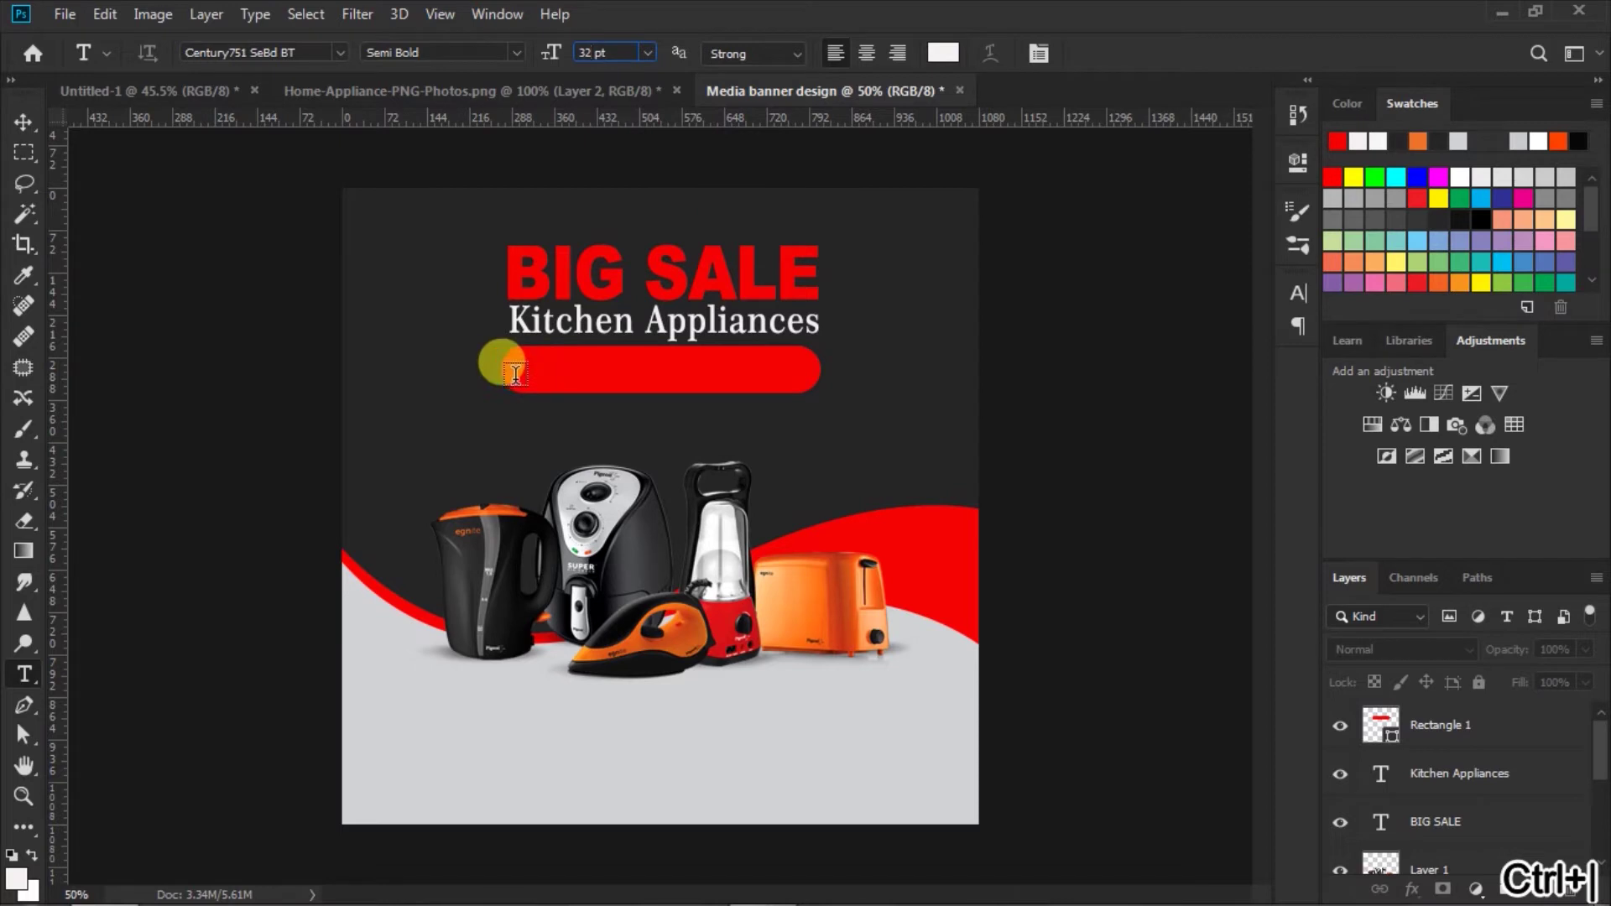
{"action": "left_click", "coordinate": [521, 369]}
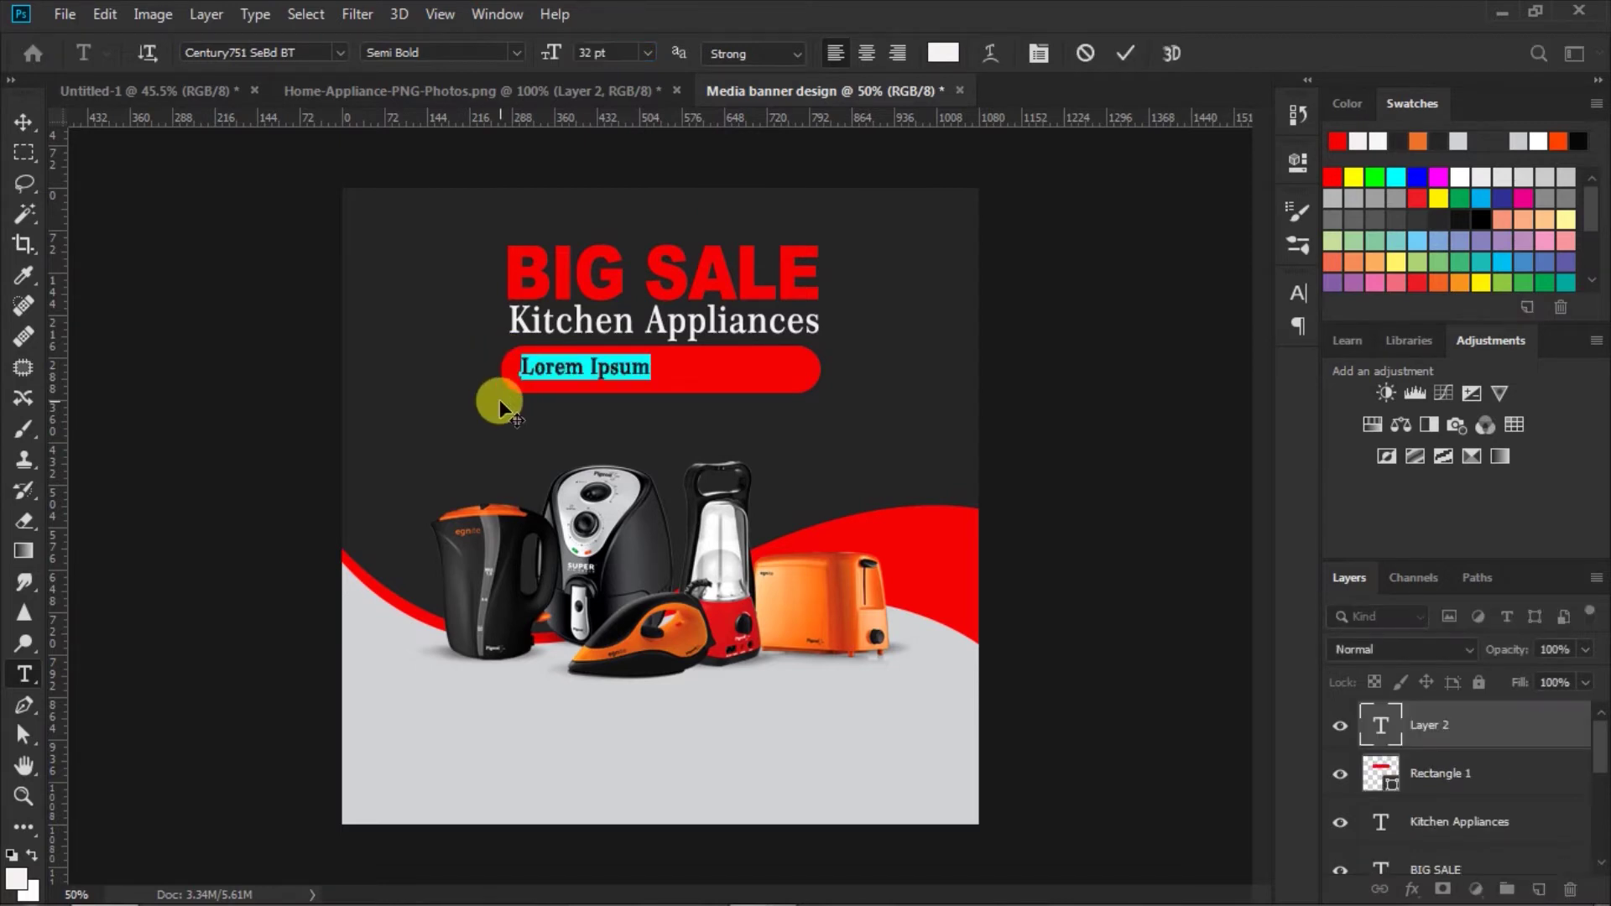
{"action": "type", "text": "Di"}
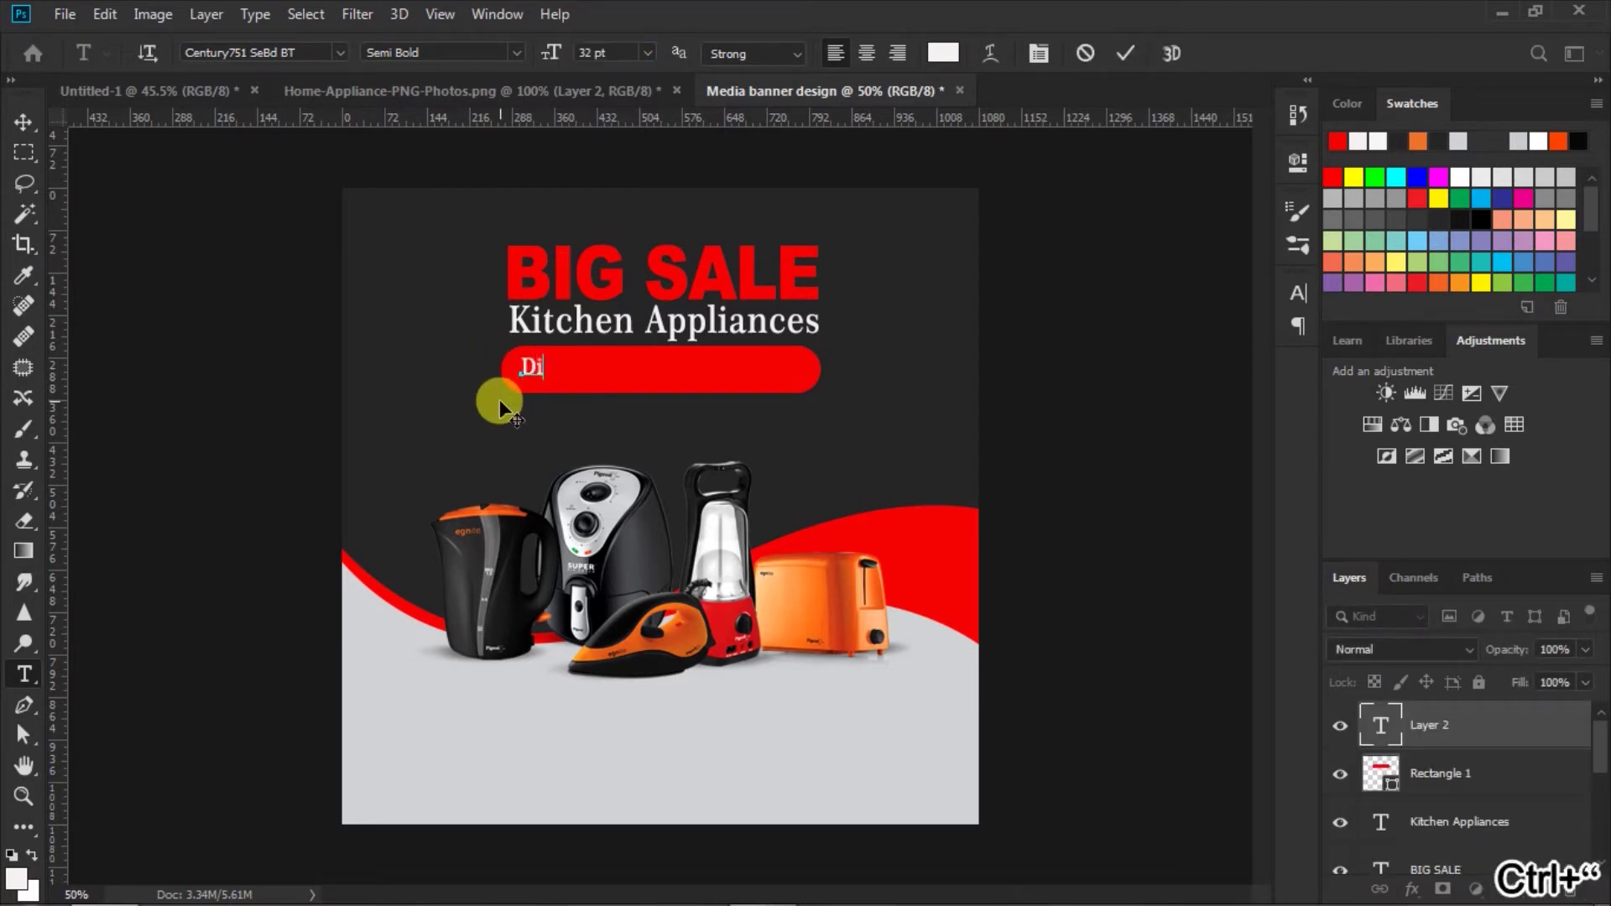
{"action": "type", "text": "scount up to "}
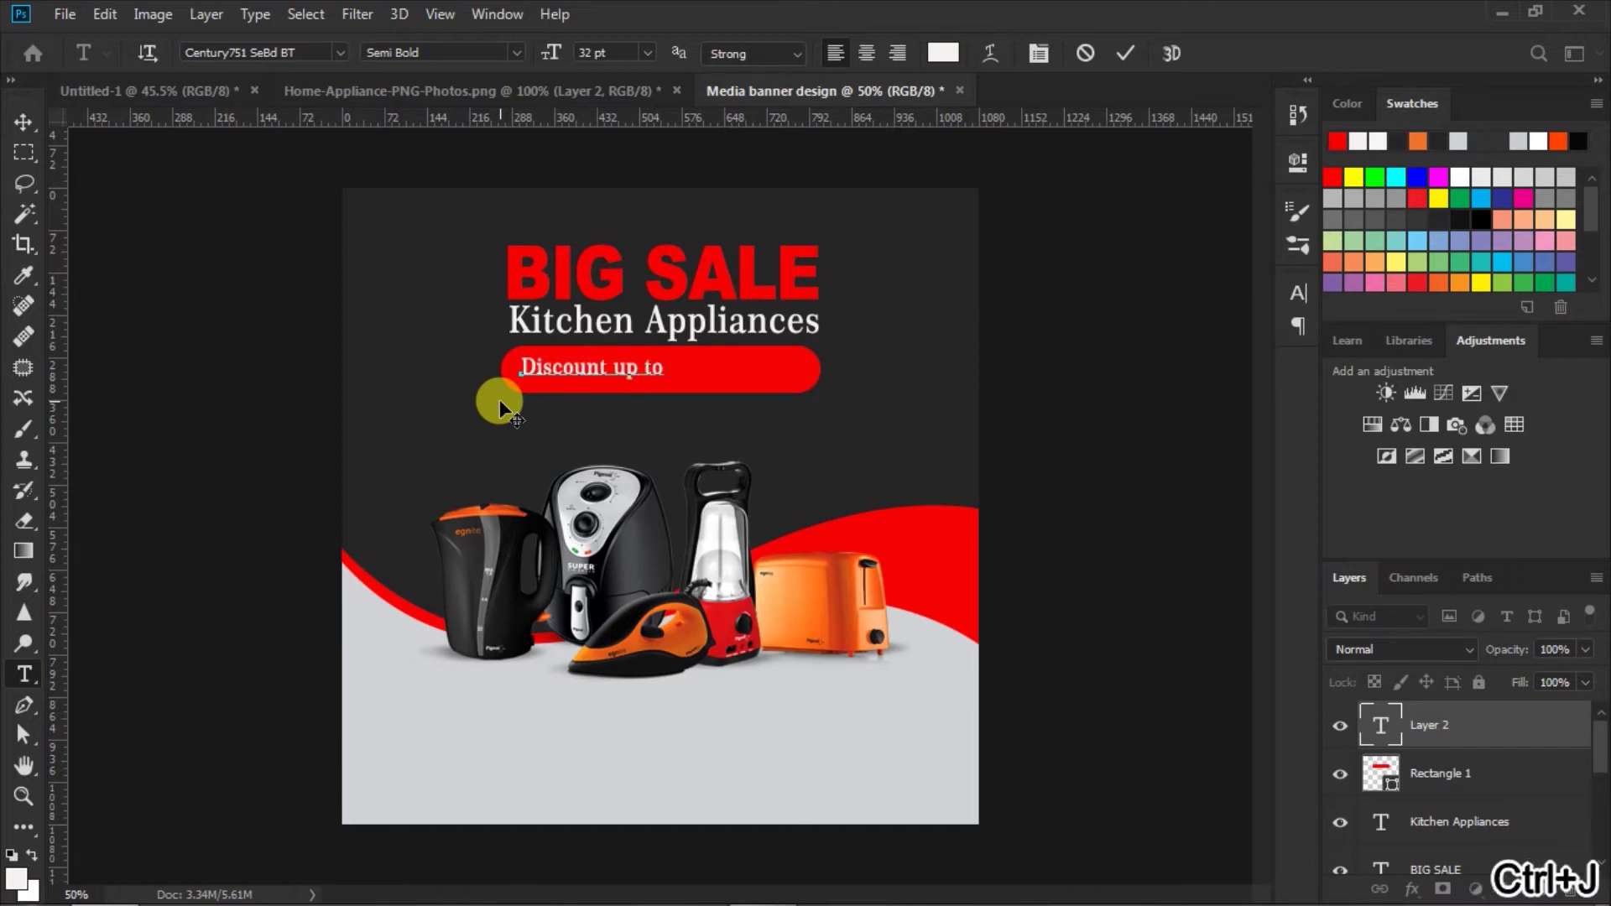
{"action": "type", "text": "50% off"}
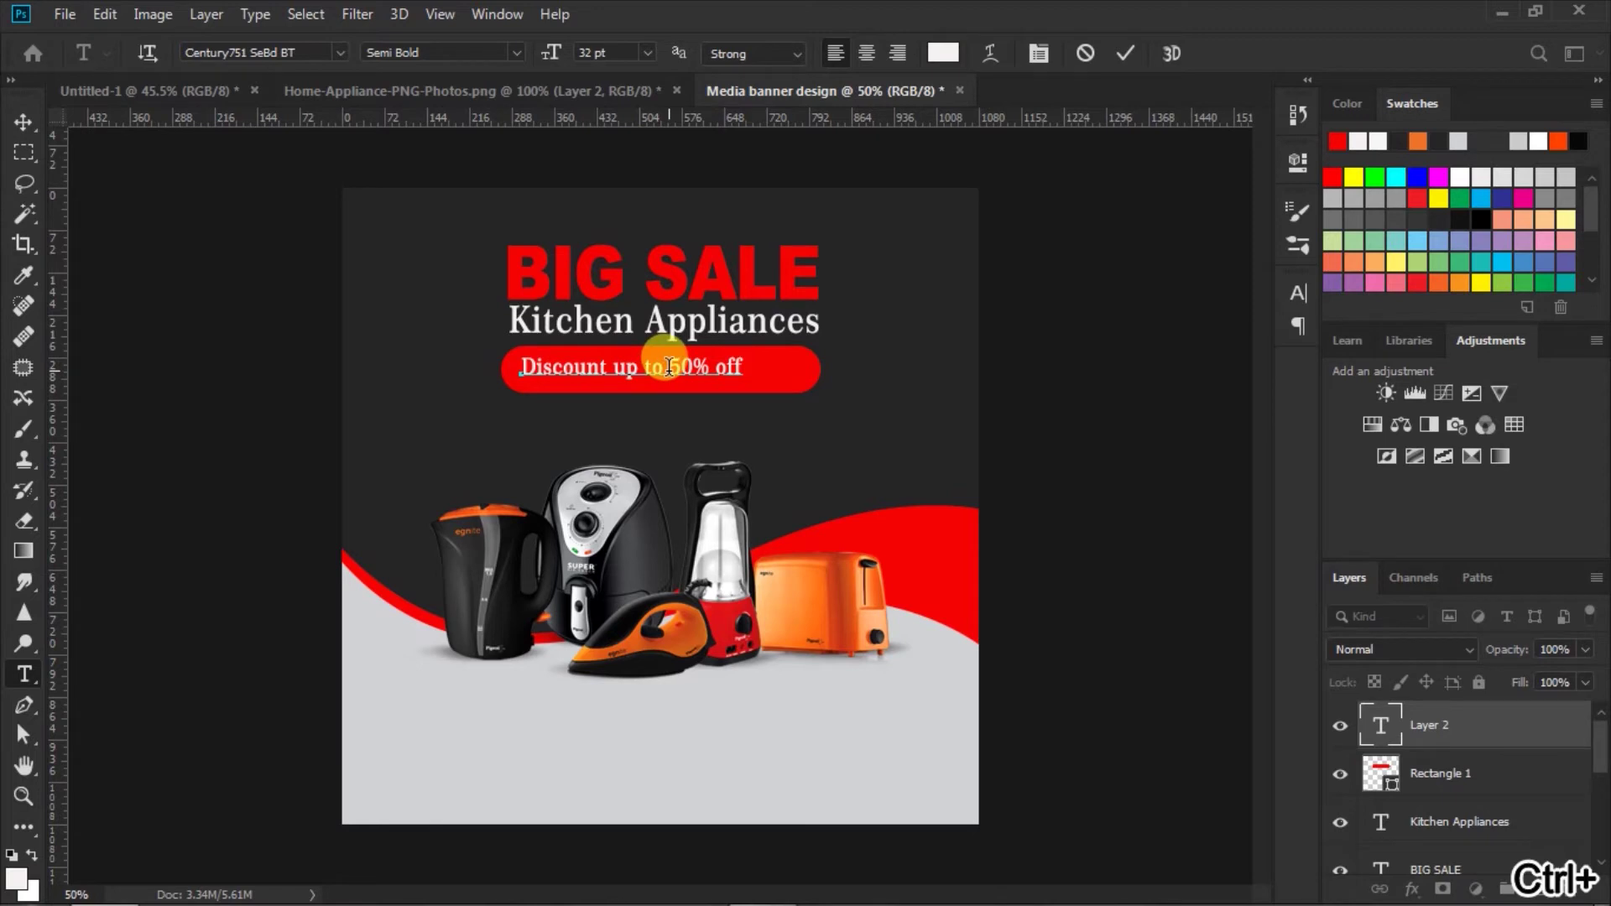
- Make the '50%' 43 pt with Faux Bold and commit the text
{"action": "left_click_drag", "start_coordinate": [669, 367], "coordinate": [709, 367]}
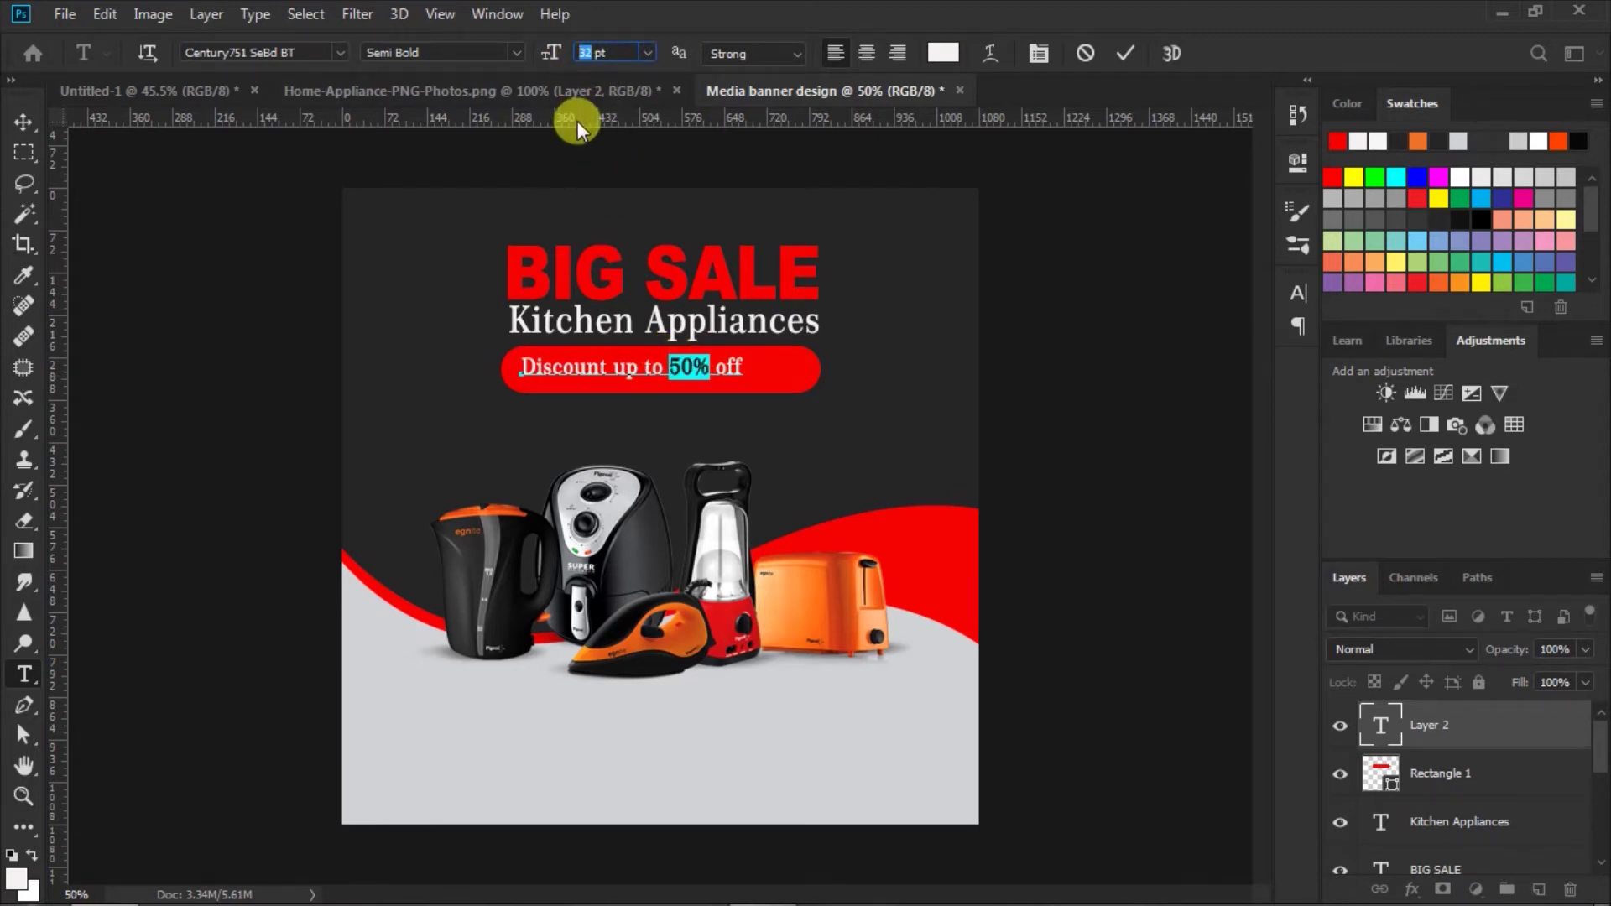
{"action": "type", "text": "43"}
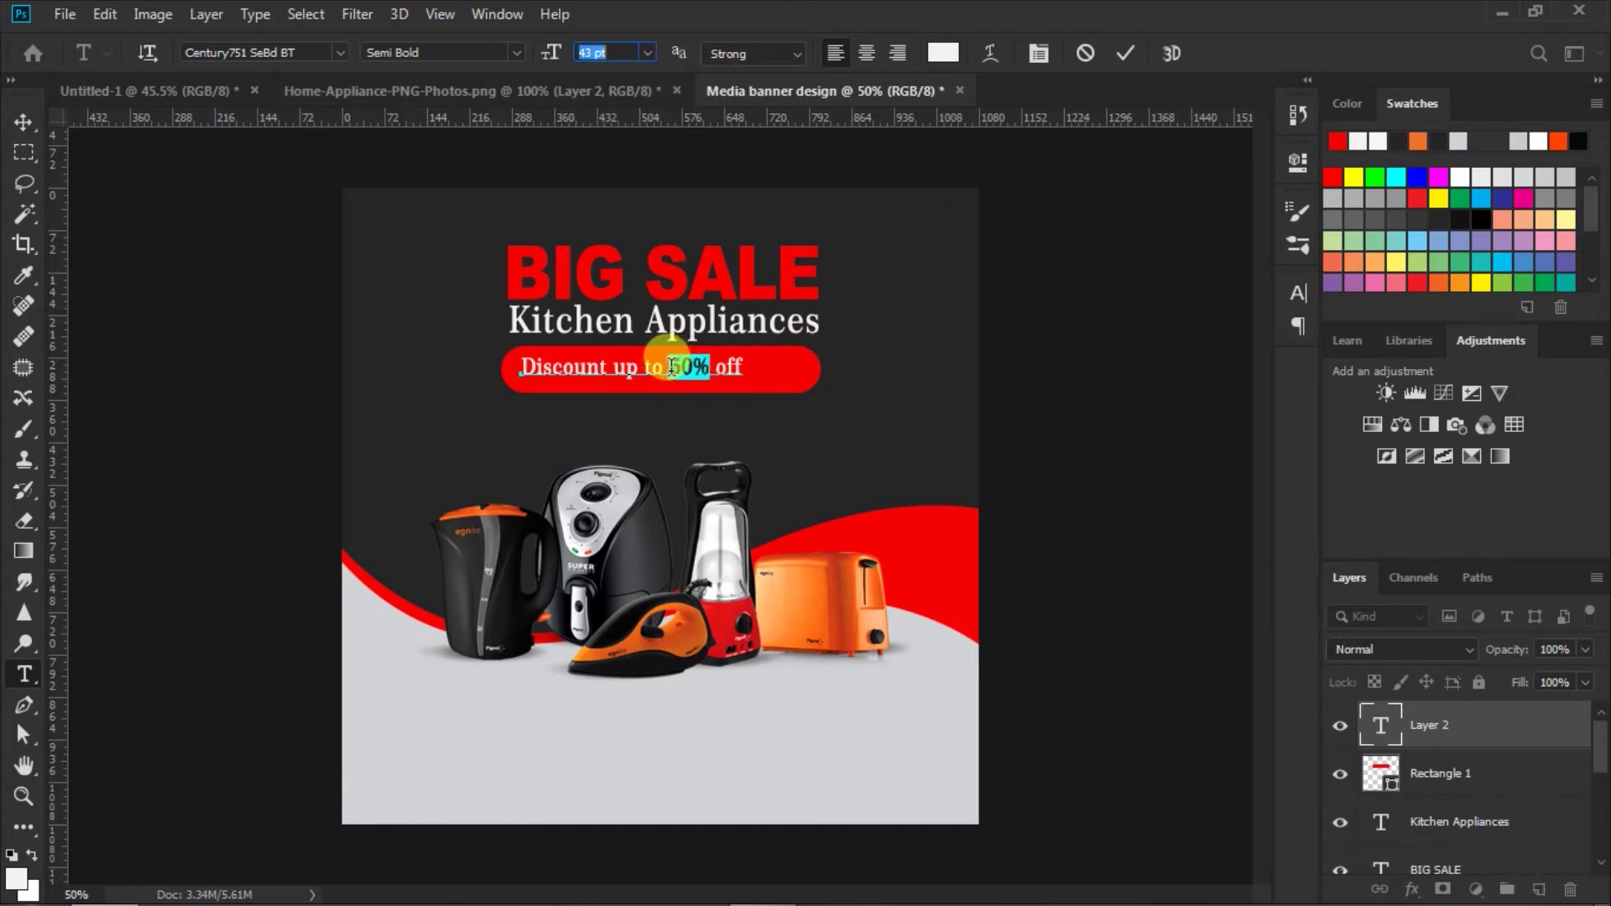
{"action": "key", "text": "Return"}
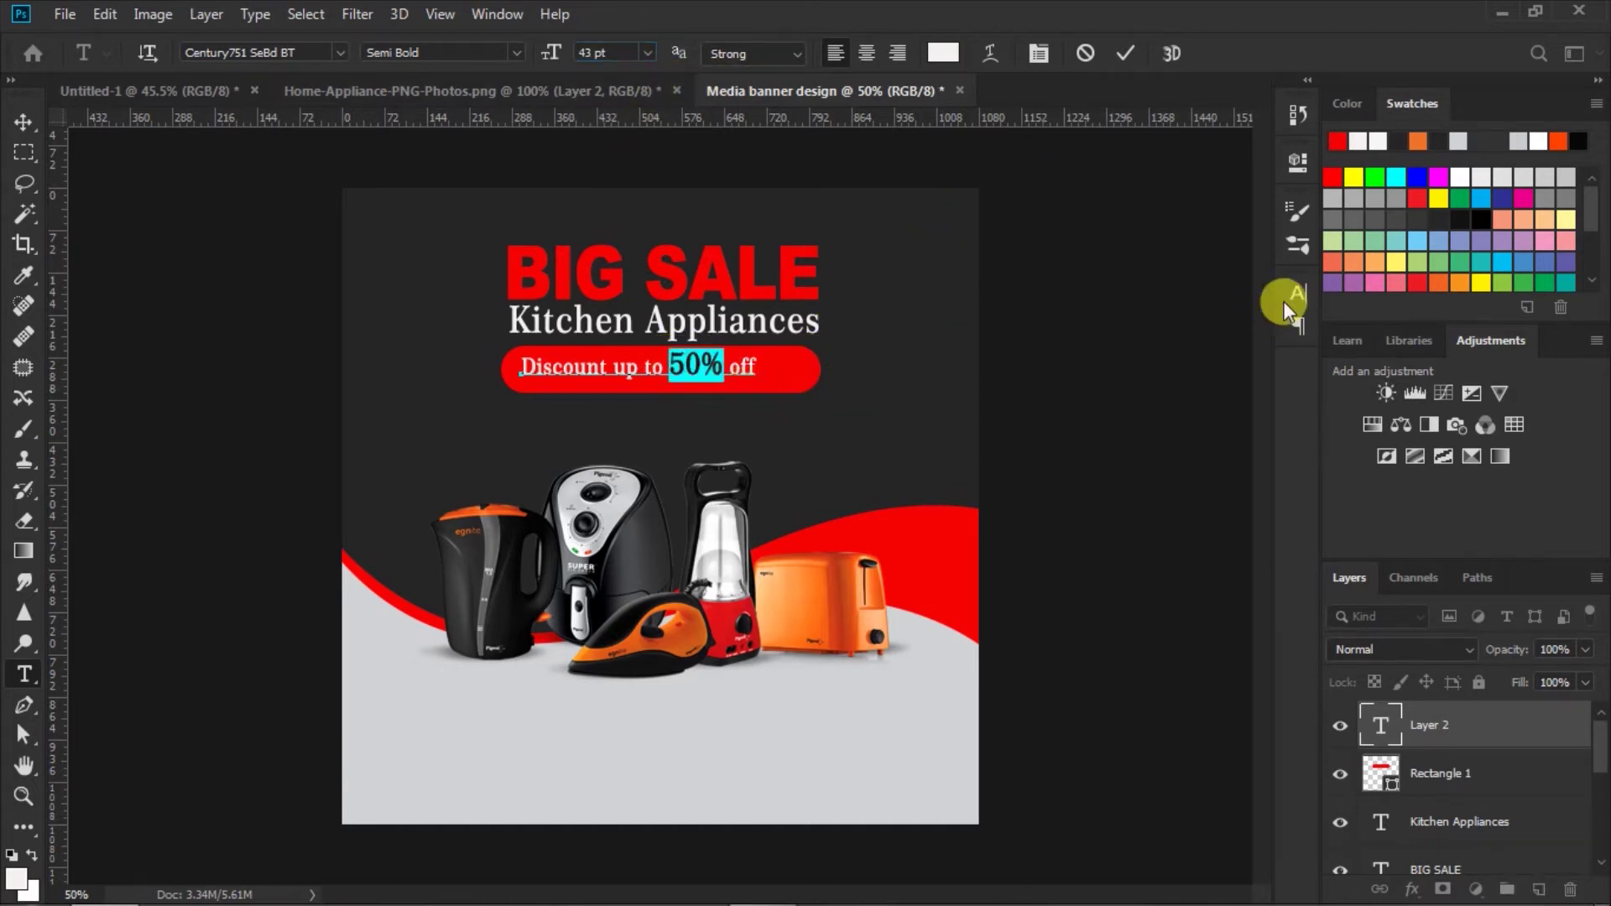
{"action": "left_click", "coordinate": [1298, 294]}
{"action": "left_click", "coordinate": [1045, 458]}
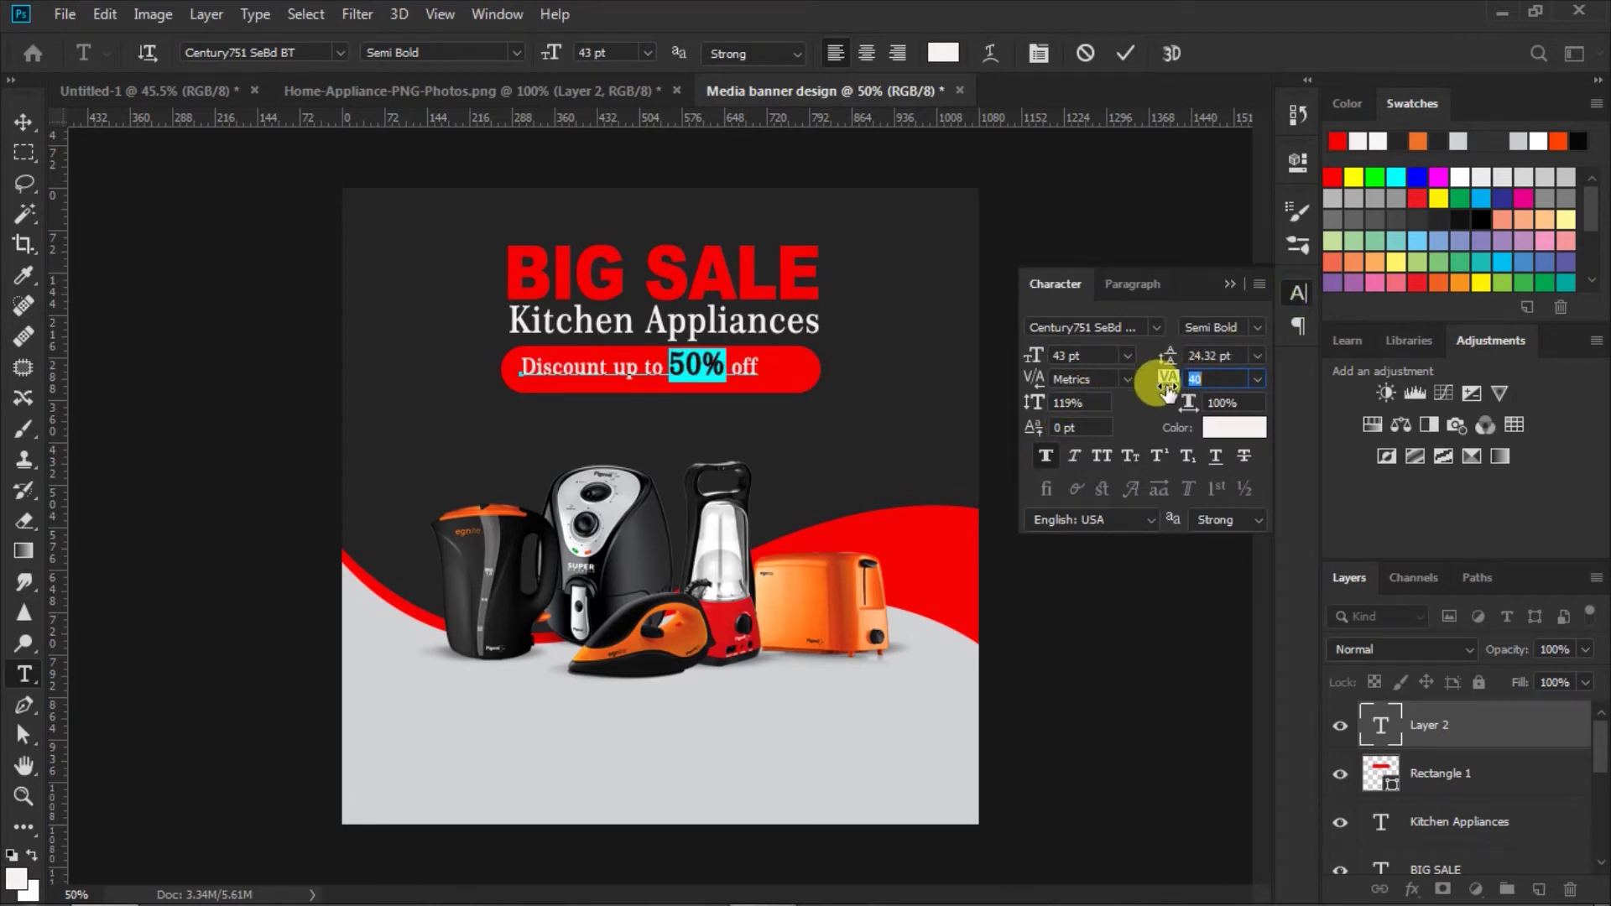
{"action": "left_click", "coordinate": [1126, 55]}
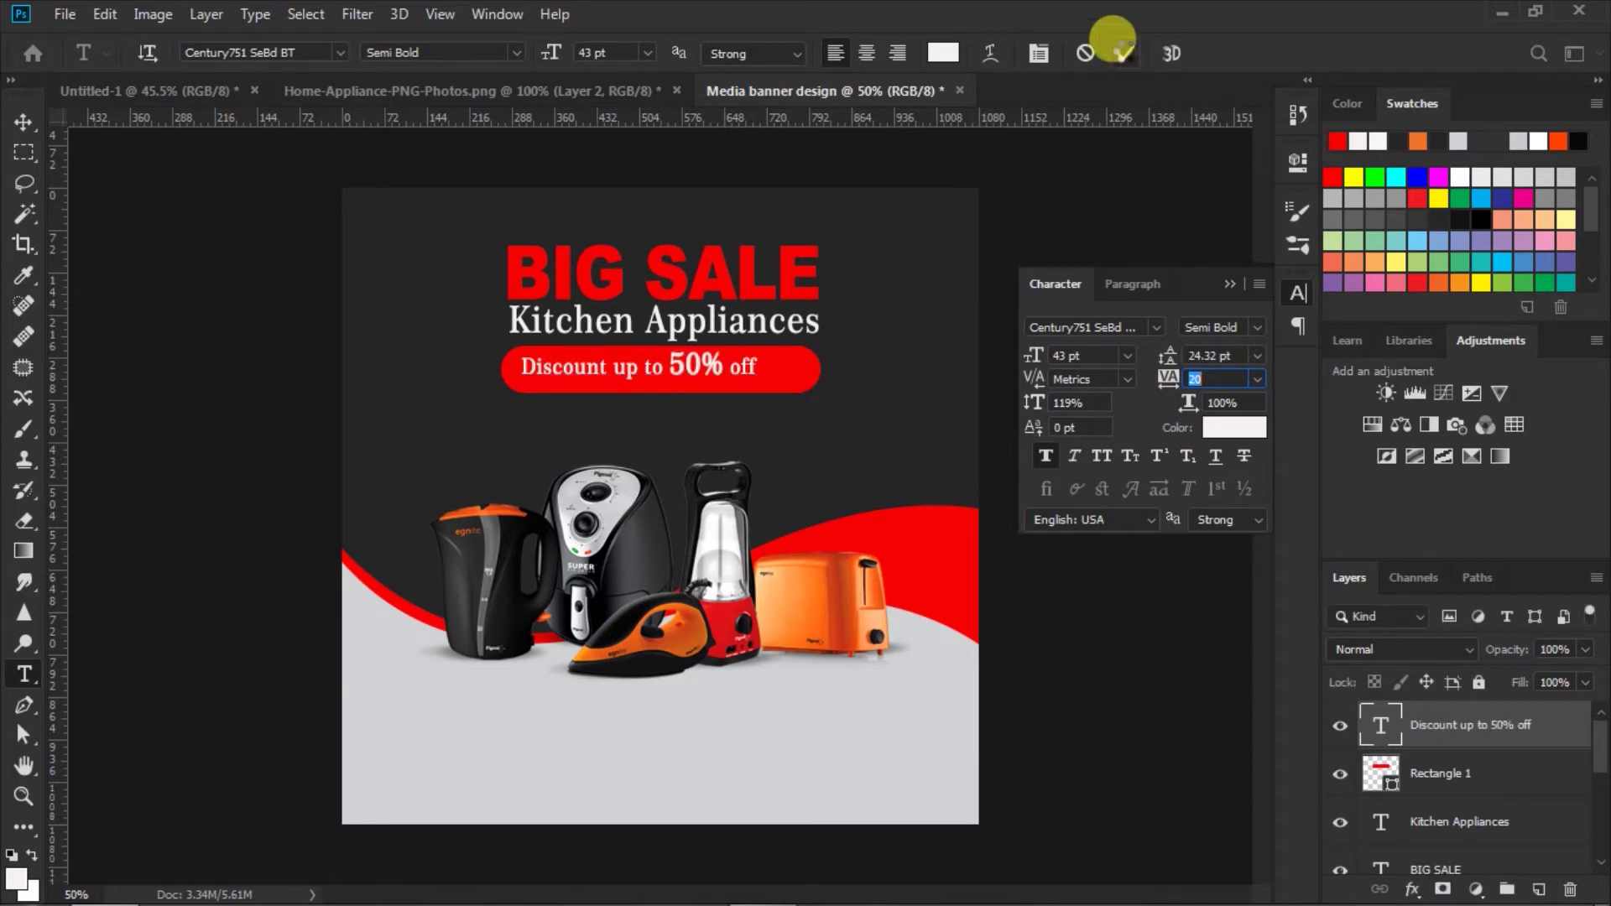
{"action": "left_click", "coordinate": [1230, 283]}
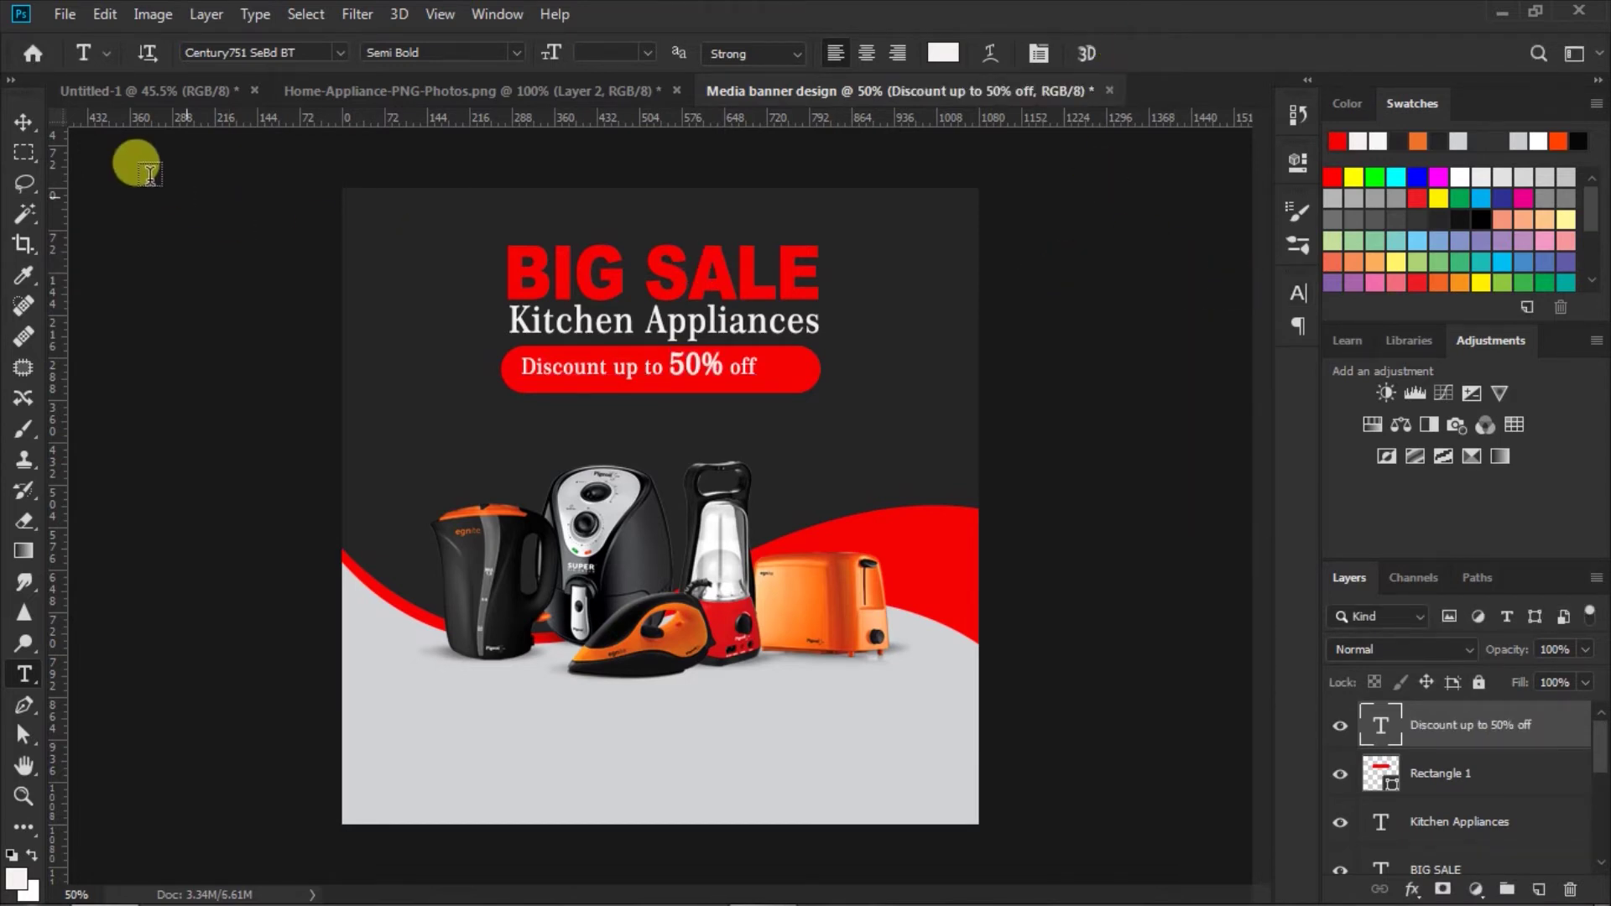
{"action": "left_click", "coordinate": [23, 122]}
- Align the discount text and Rectangle 1 on horizontal and vertical centres
{"action": "key", "text": "ctrl+shift+j"}
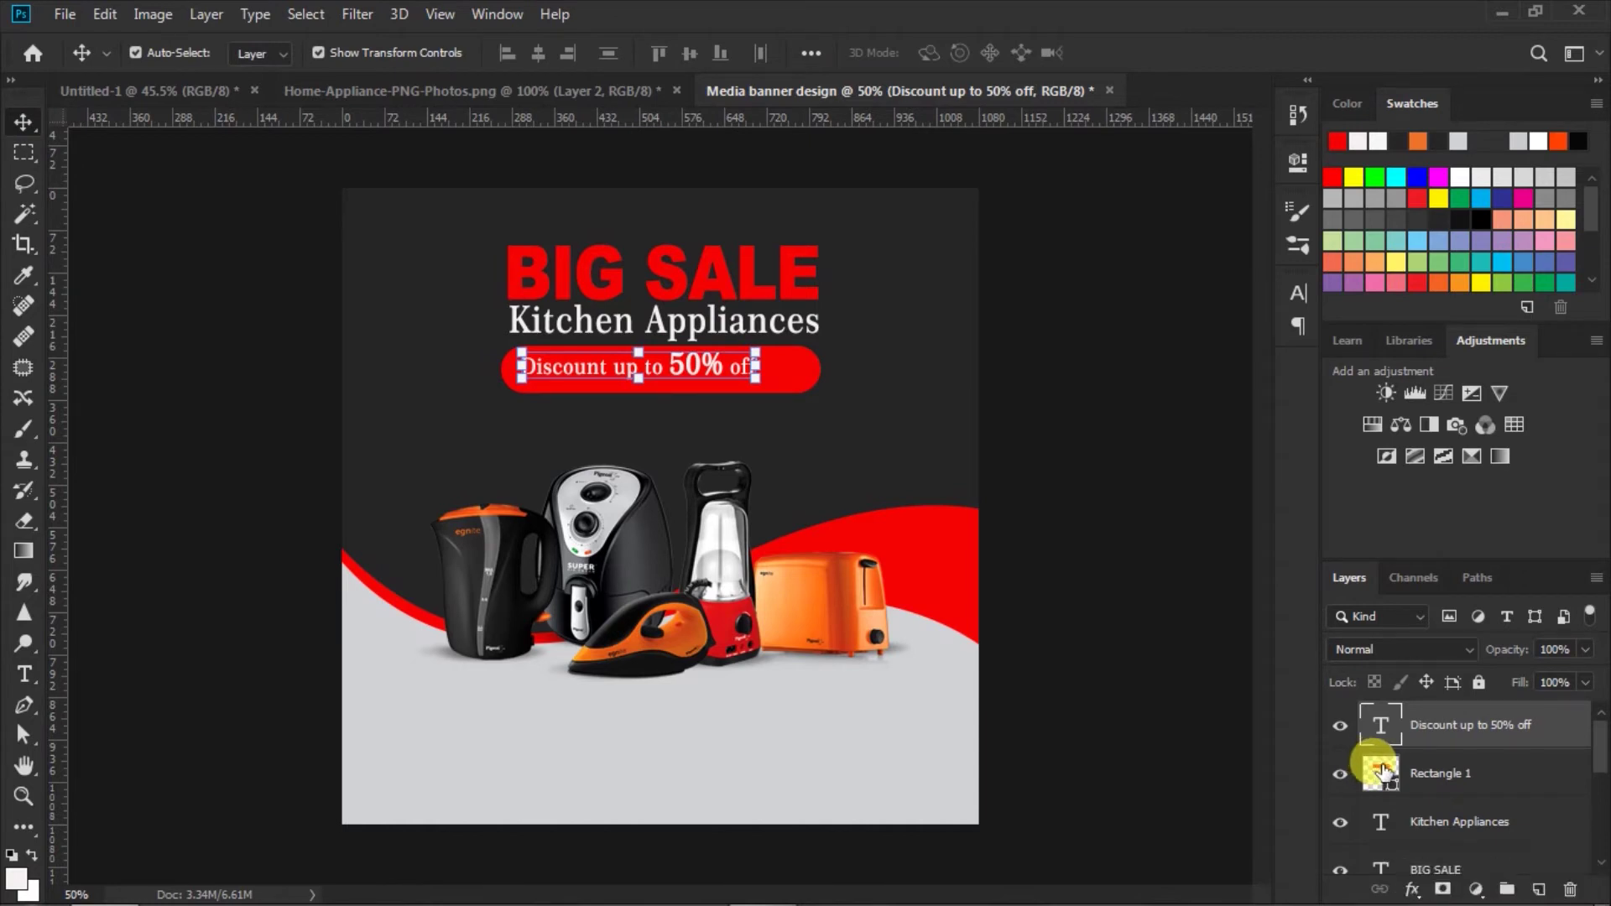
{"action": "left_click", "coordinate": [1379, 771], "text": "ctrl"}
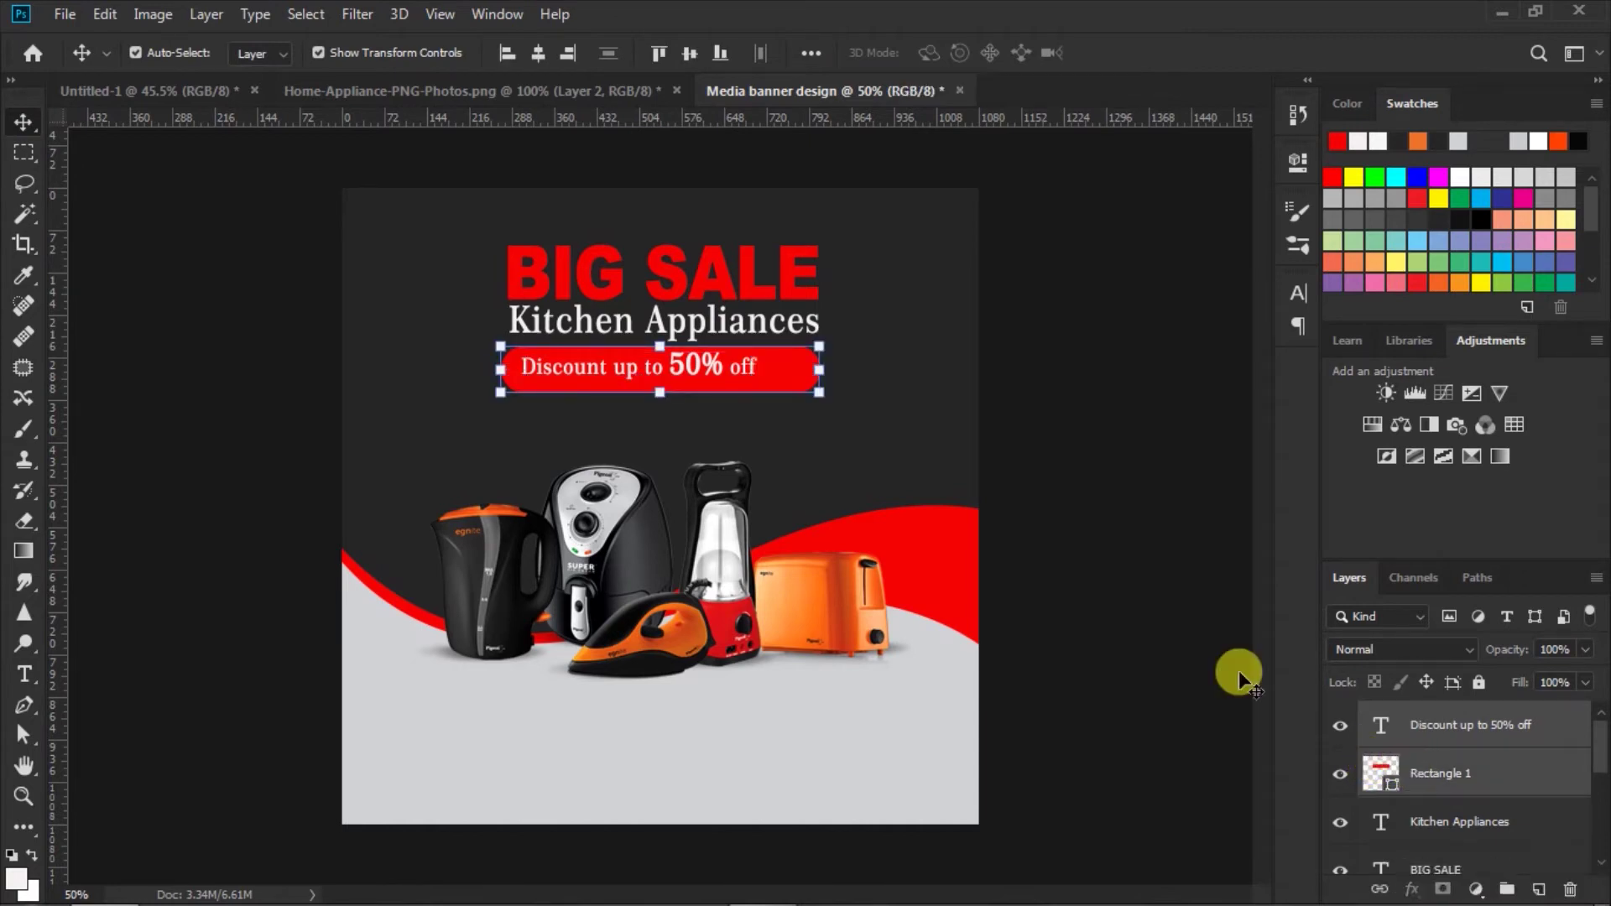
{"action": "left_click", "coordinate": [538, 53]}
{"action": "left_click", "coordinate": [693, 53]}
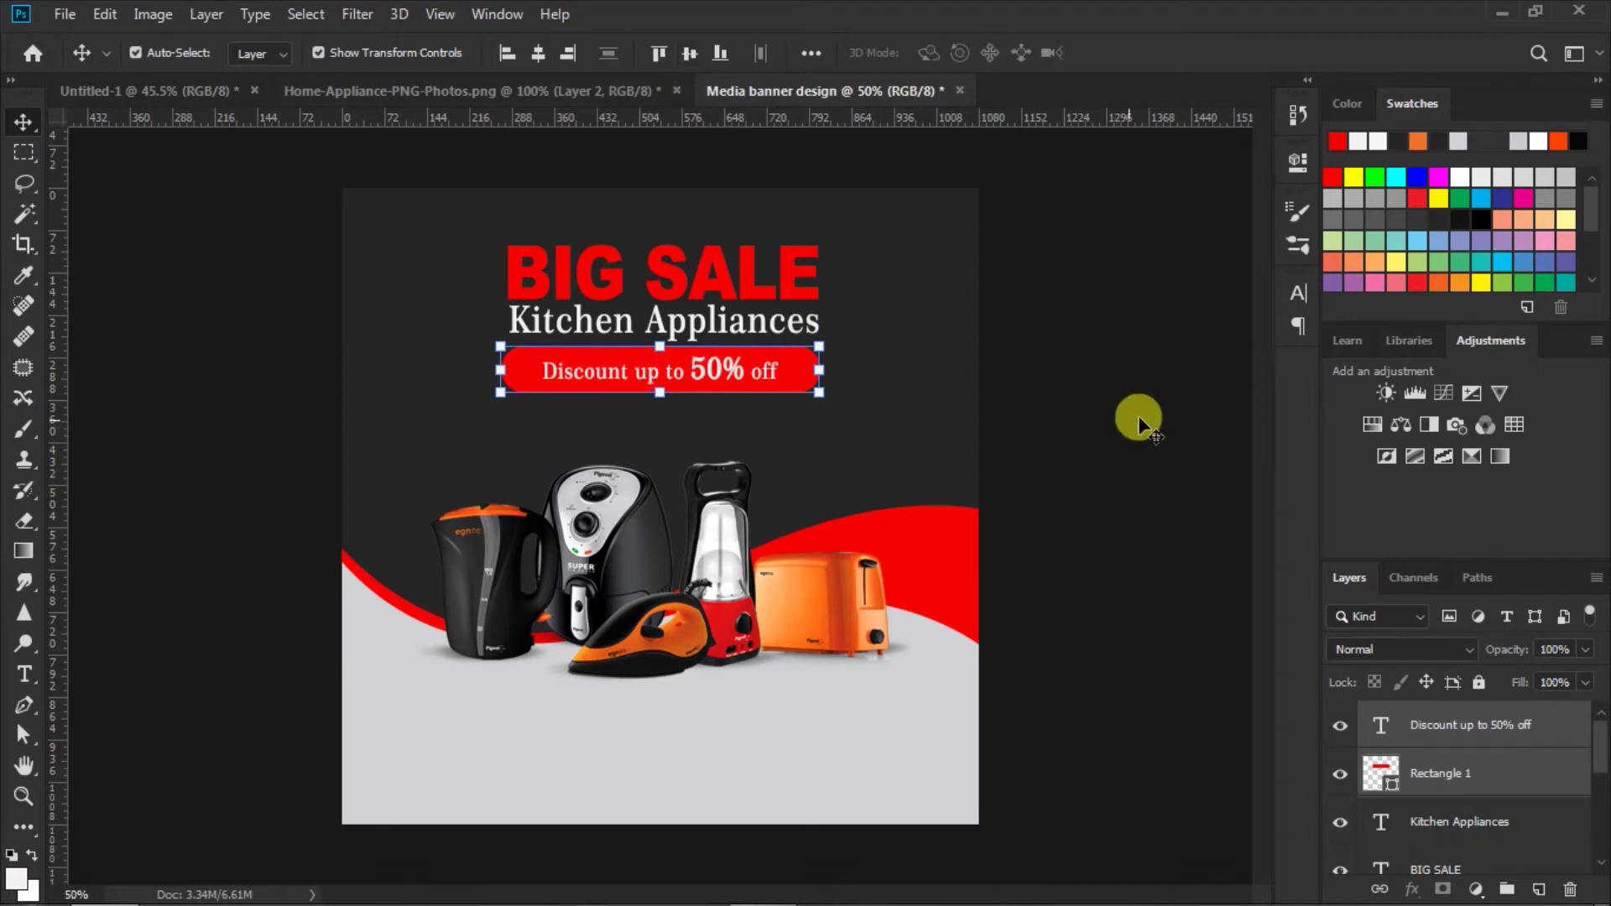
{"action": "left_click", "coordinate": [1109, 362]}
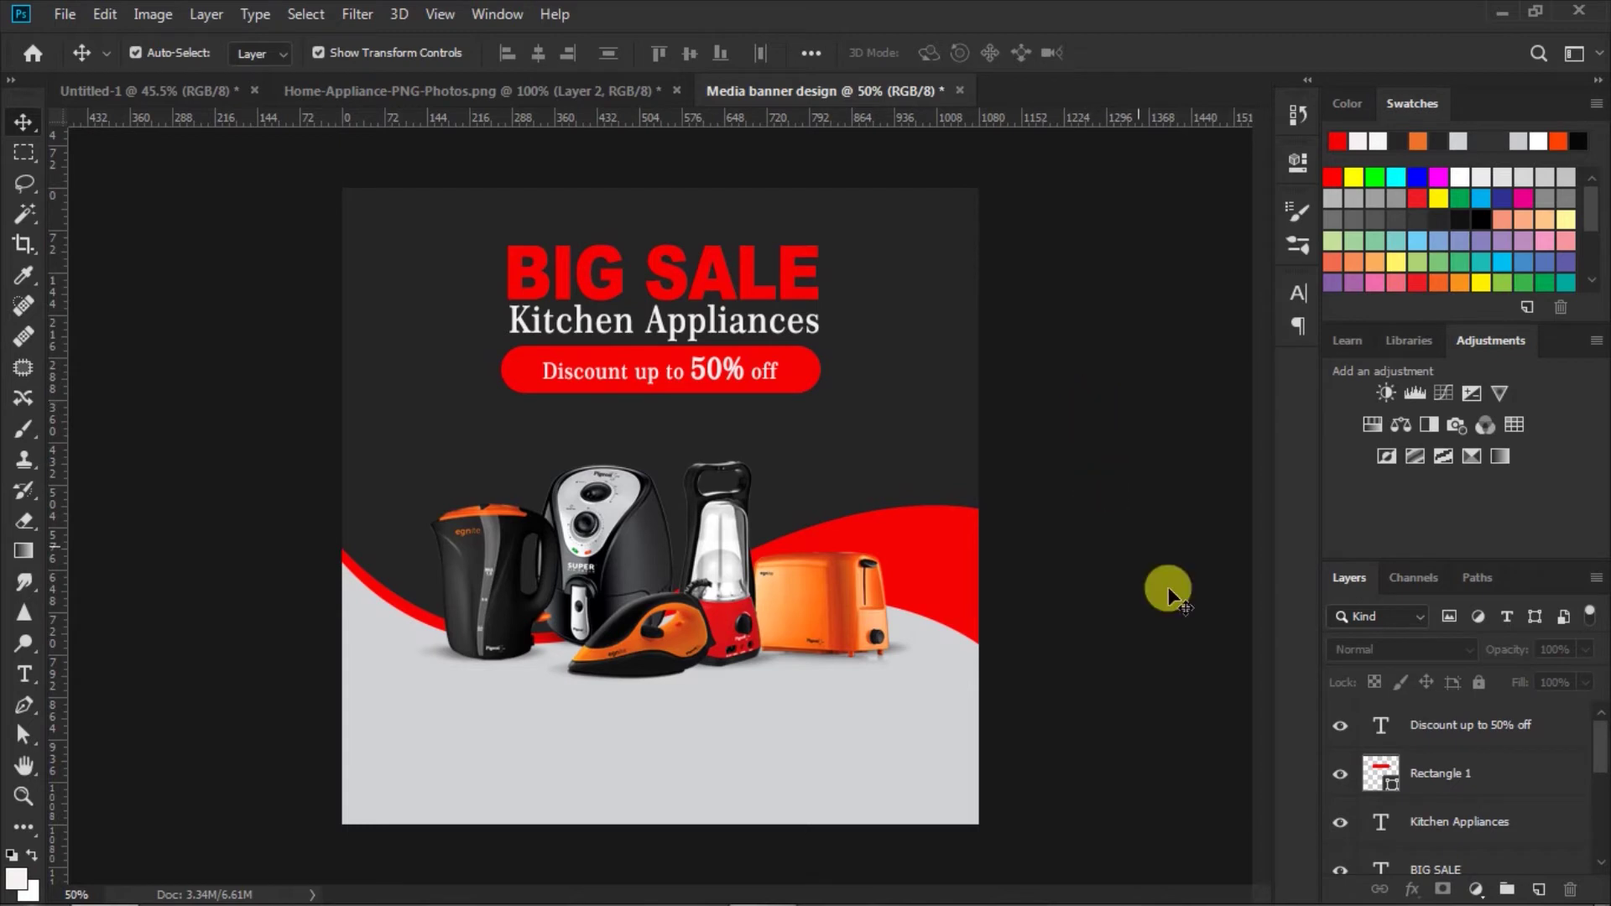
- Select the BIG SALE headline group and nudge it onto the banner's centre line
{"action": "left_click", "coordinate": [1435, 869]}
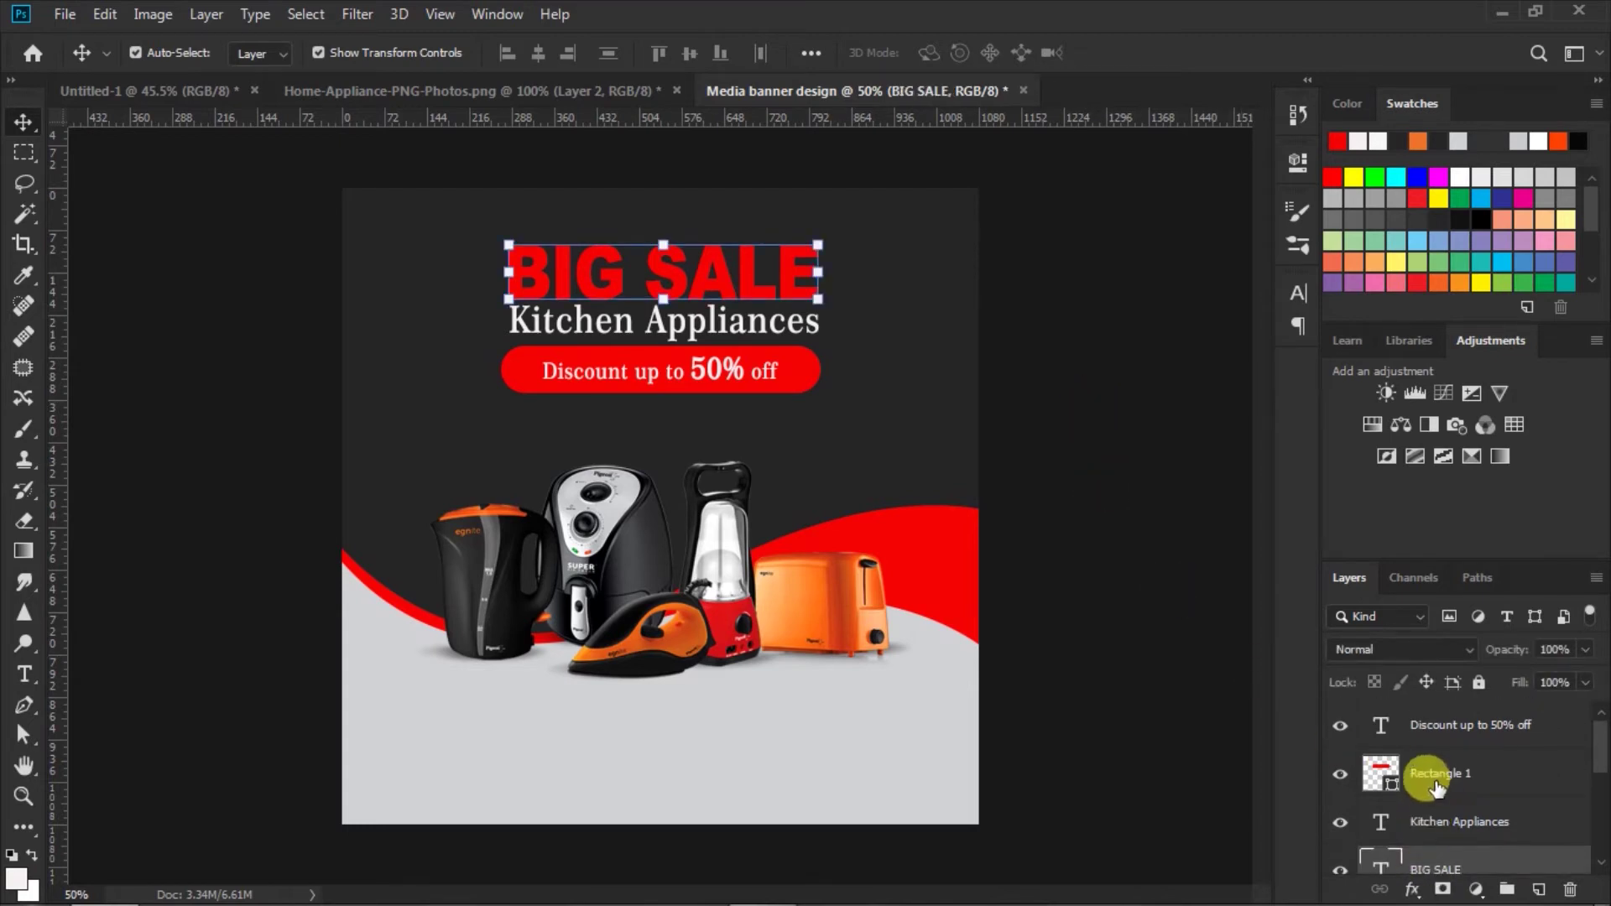
{"action": "key", "text": "ctrl+shift+j"}
{"action": "left_click", "coordinate": [1435, 727], "text": "shift"}
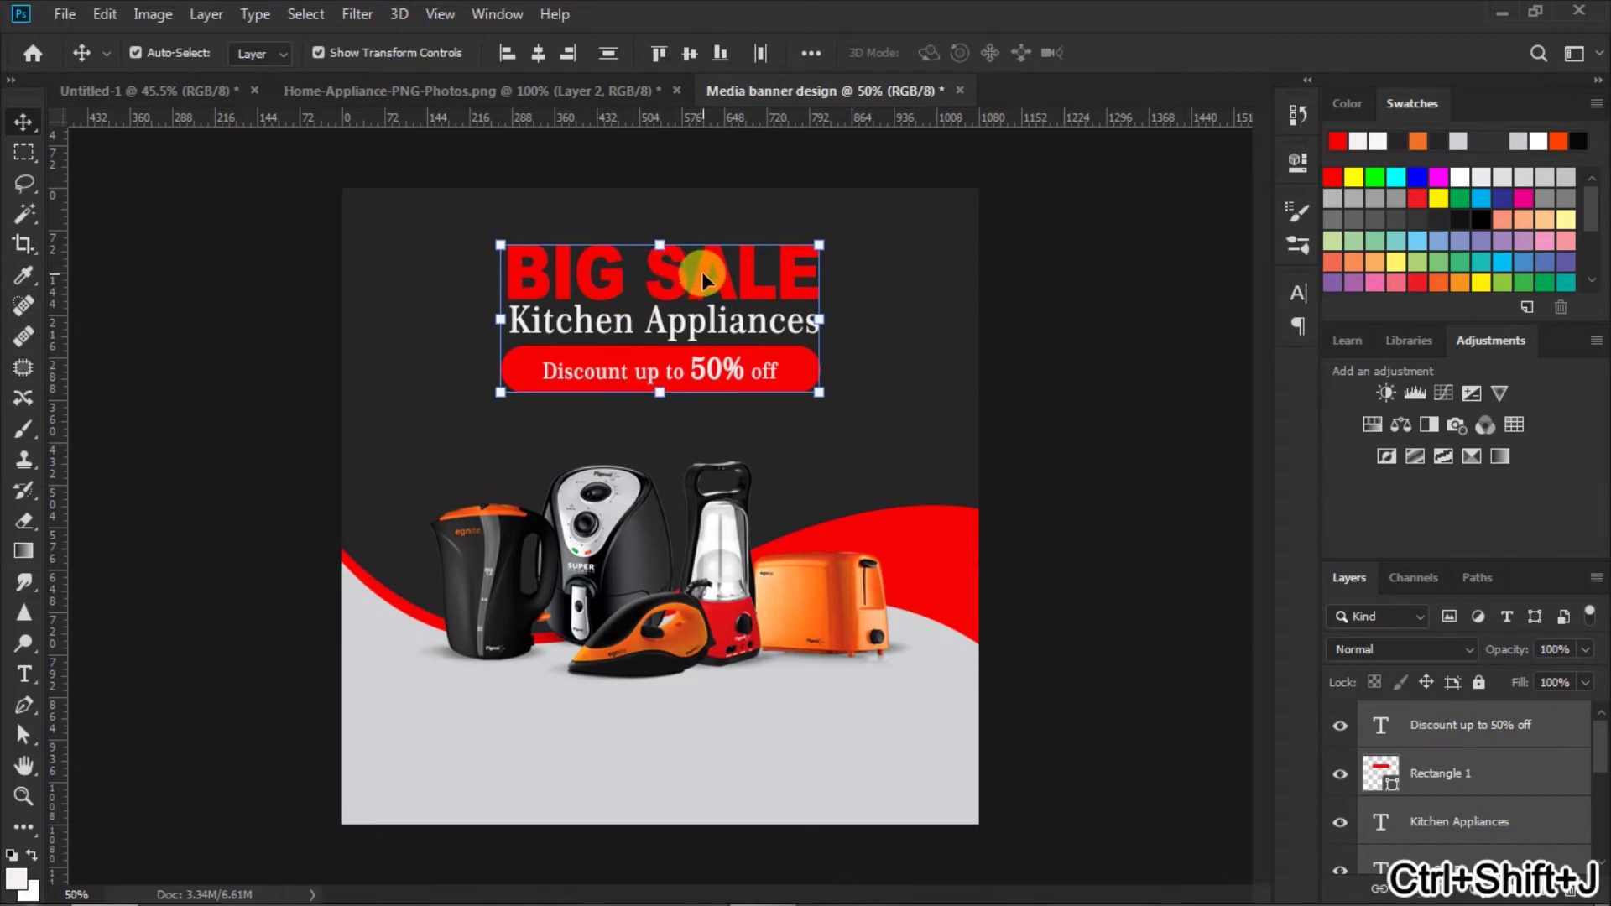
{"action": "left_click_drag", "start_coordinate": [702, 274], "coordinate": [705, 277]}
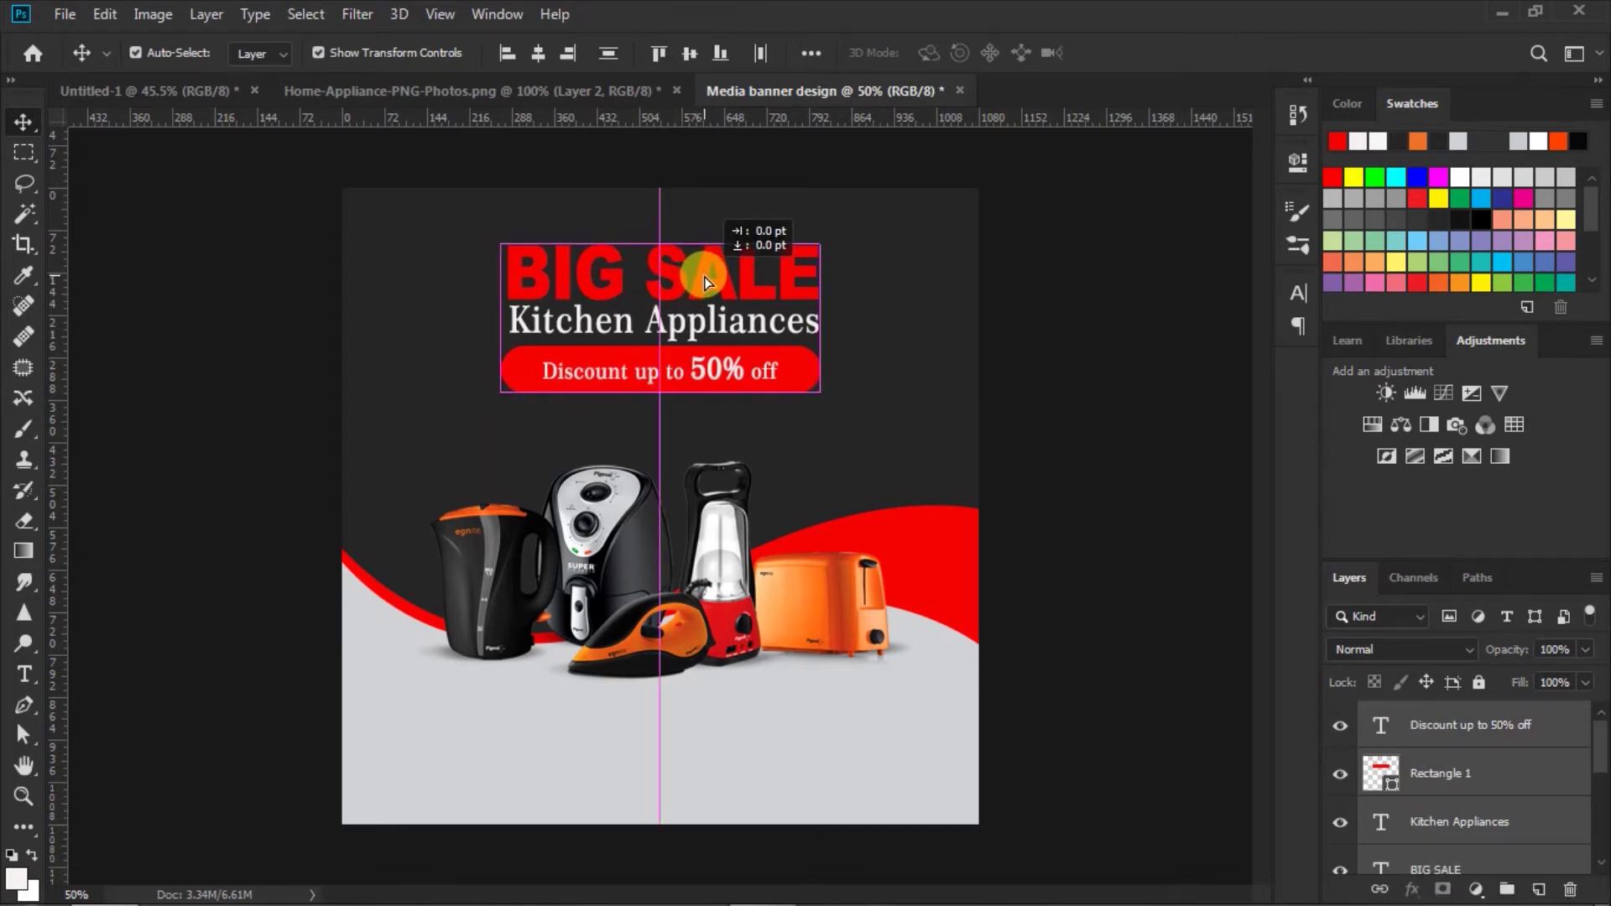
{"action": "left_click_drag", "start_coordinate": [705, 280], "coordinate": [703, 276]}
{"action": "left_click", "coordinate": [1066, 399]}
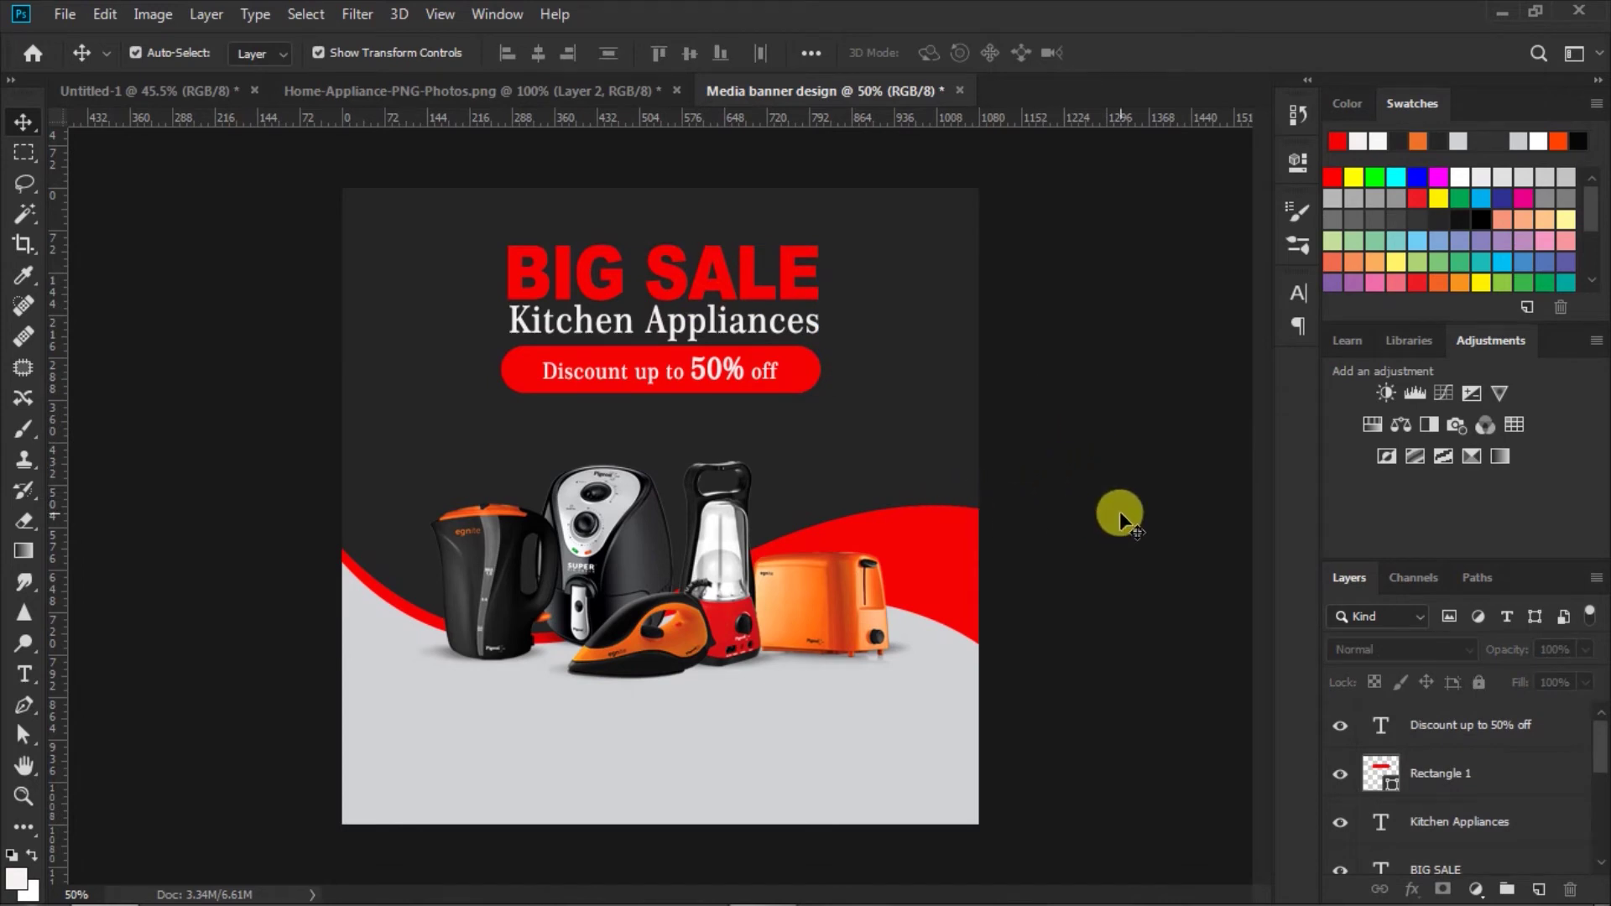
- Draw a dark grey rectangle near the bottom with 36 px corners and centre it horizontally
{"action": "left_click_drag", "start_coordinate": [24, 827], "coordinate": [81, 758]}
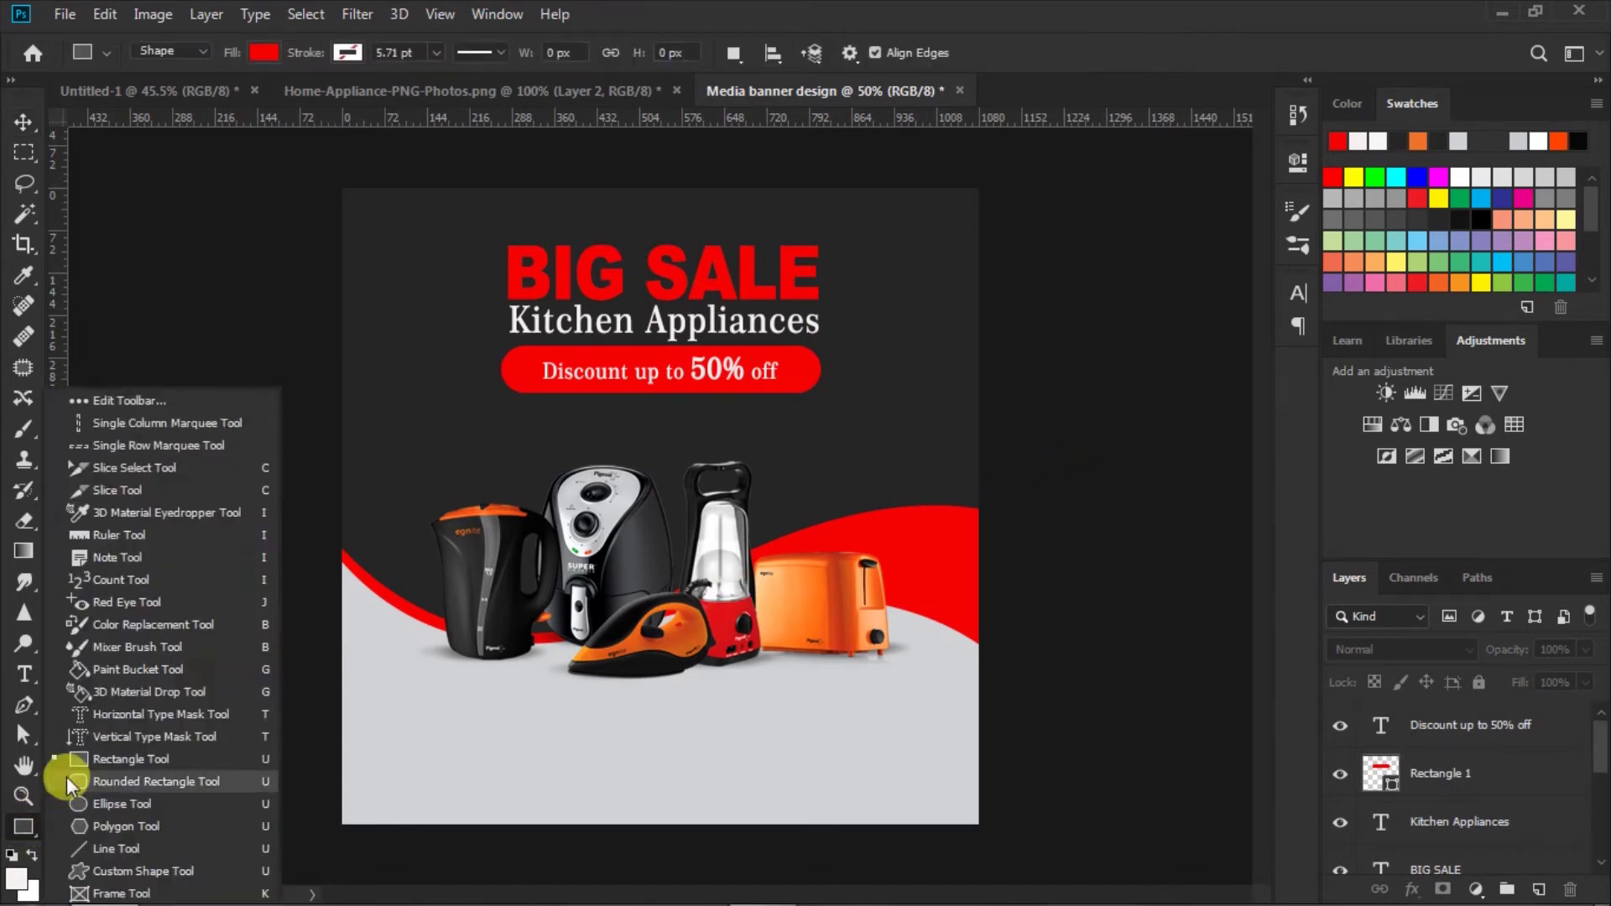
{"action": "left_click", "coordinate": [262, 52]}
{"action": "left_click", "coordinate": [195, 176]}
{"action": "left_click", "coordinate": [260, 51]}
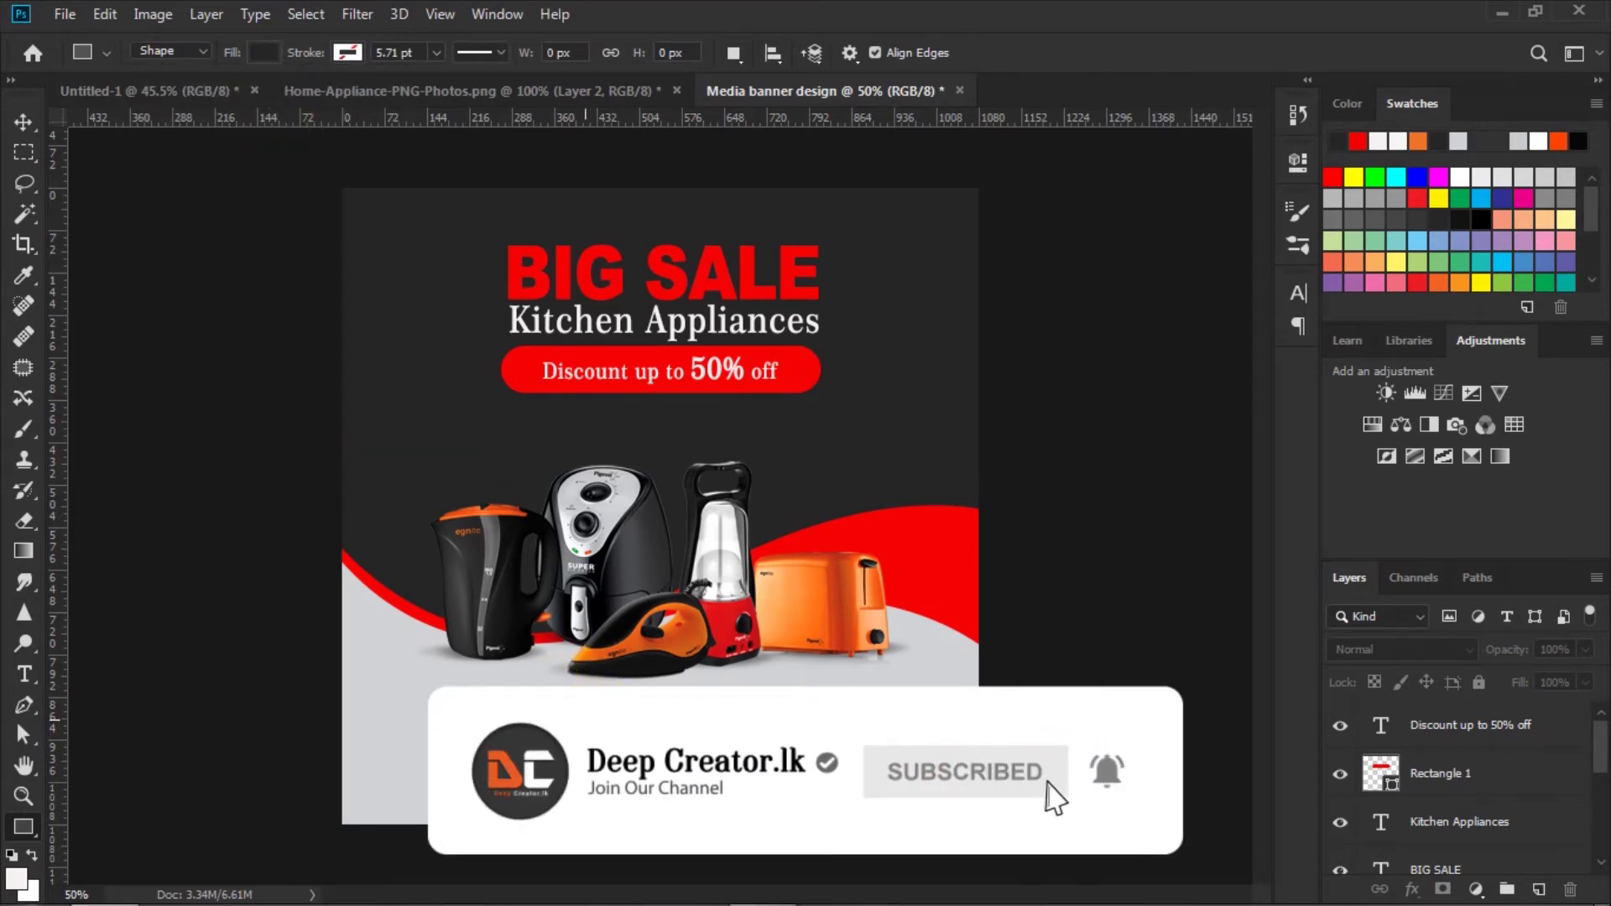
{"action": "left_click_drag", "start_coordinate": [585, 720], "coordinate": [731, 762]}
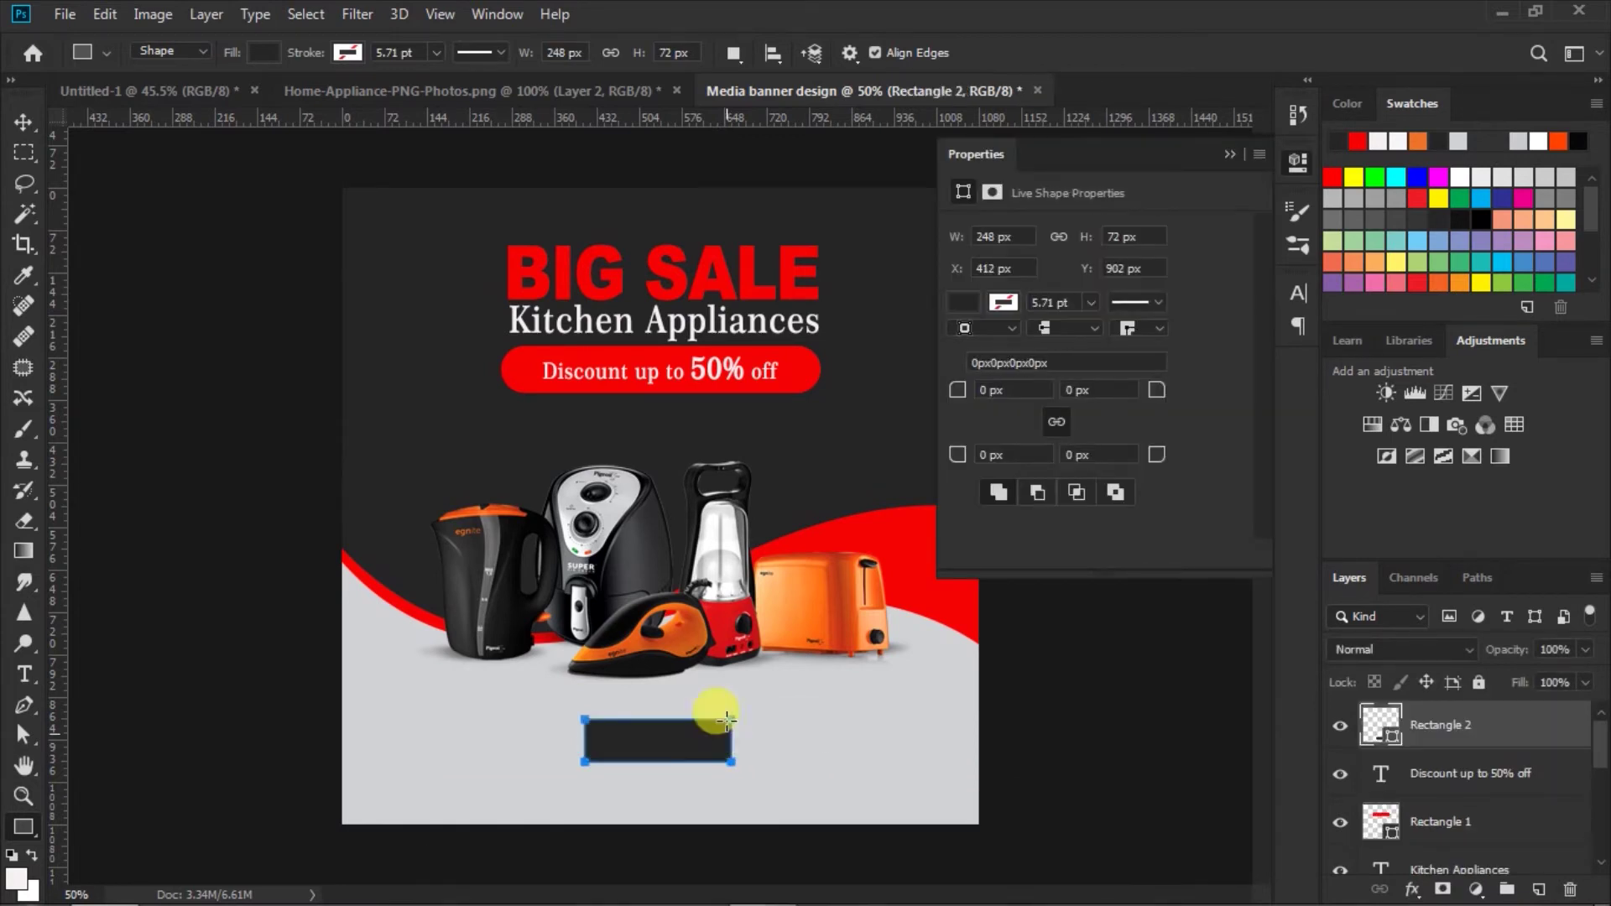
{"action": "left_click_drag", "start_coordinate": [951, 394], "coordinate": [1069, 389]}
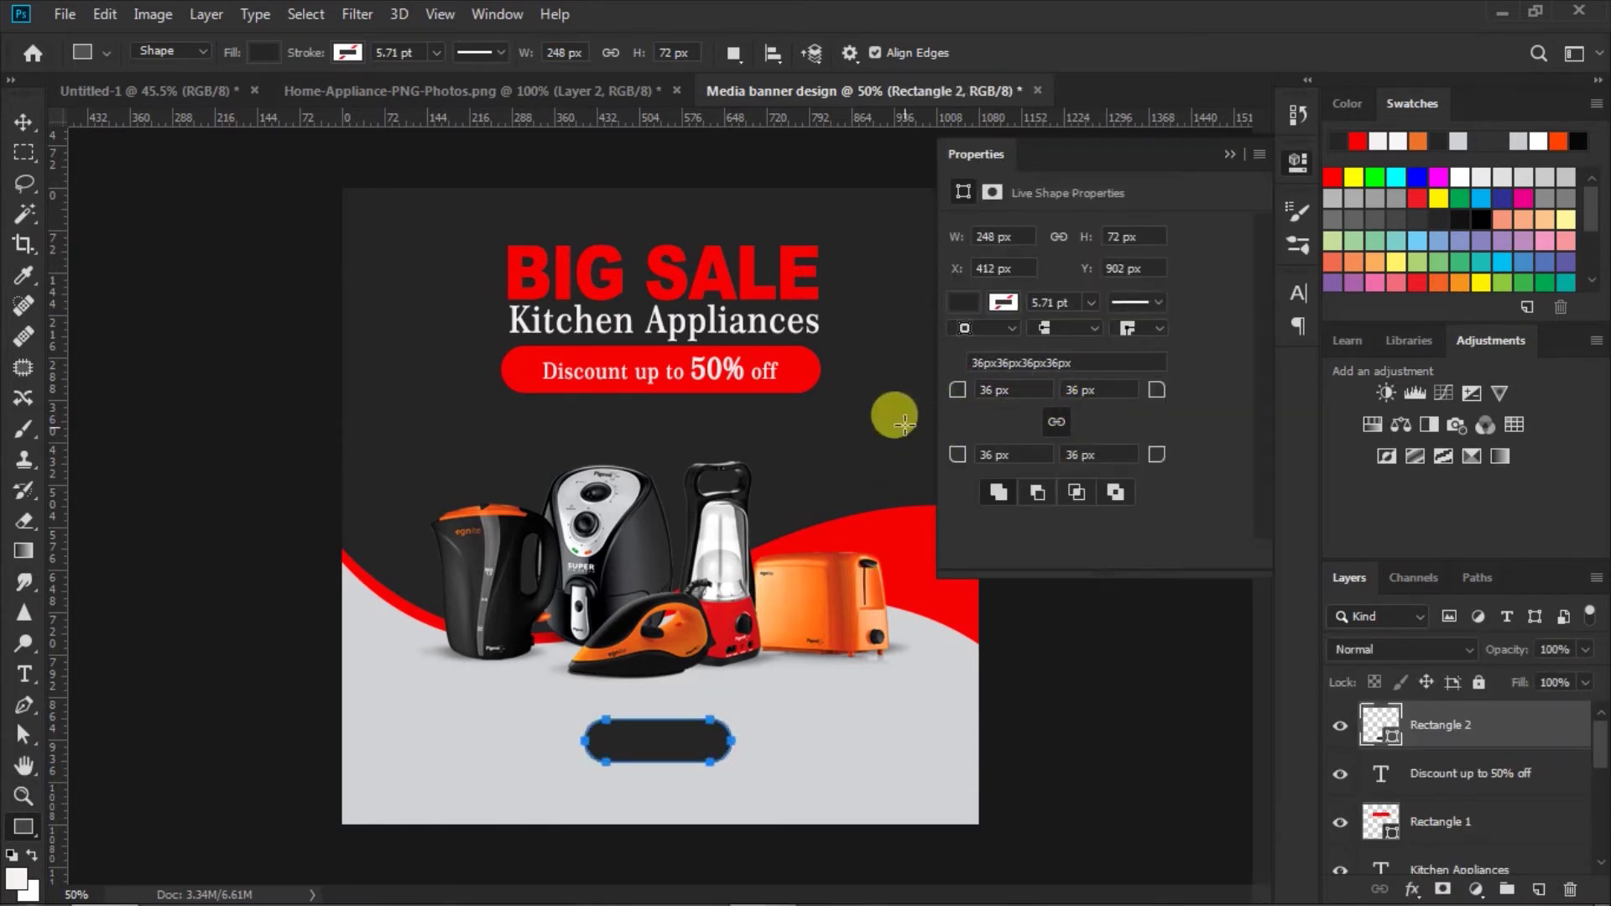
{"action": "left_click", "coordinate": [1243, 156]}
{"action": "left_click", "coordinate": [24, 123]}
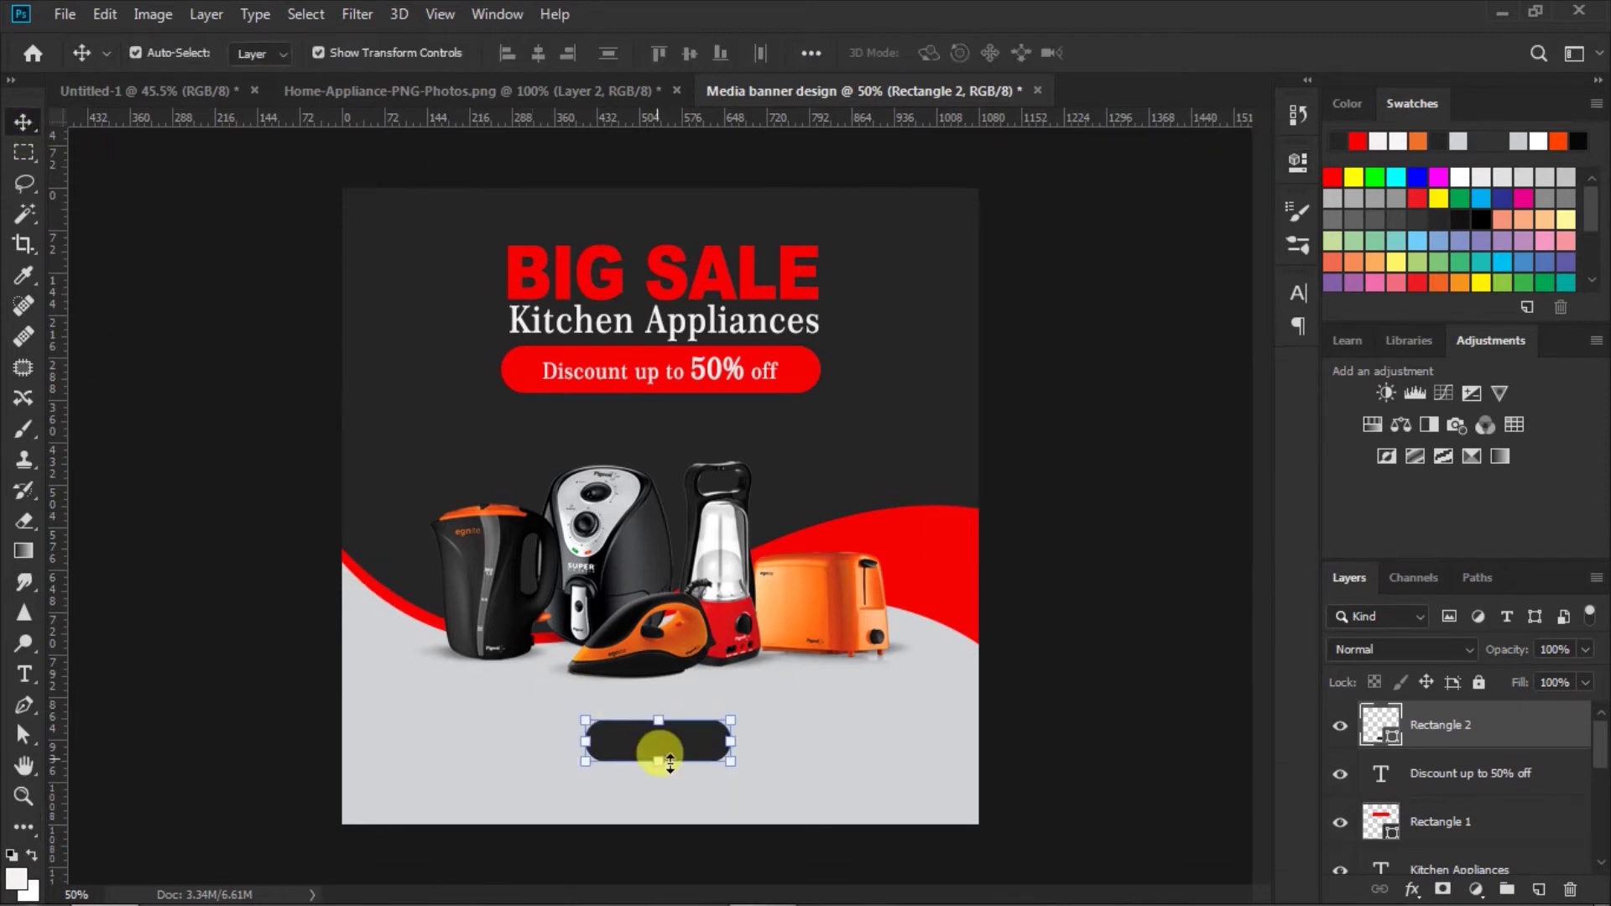
{"action": "left_click_drag", "start_coordinate": [683, 746], "coordinate": [688, 742]}
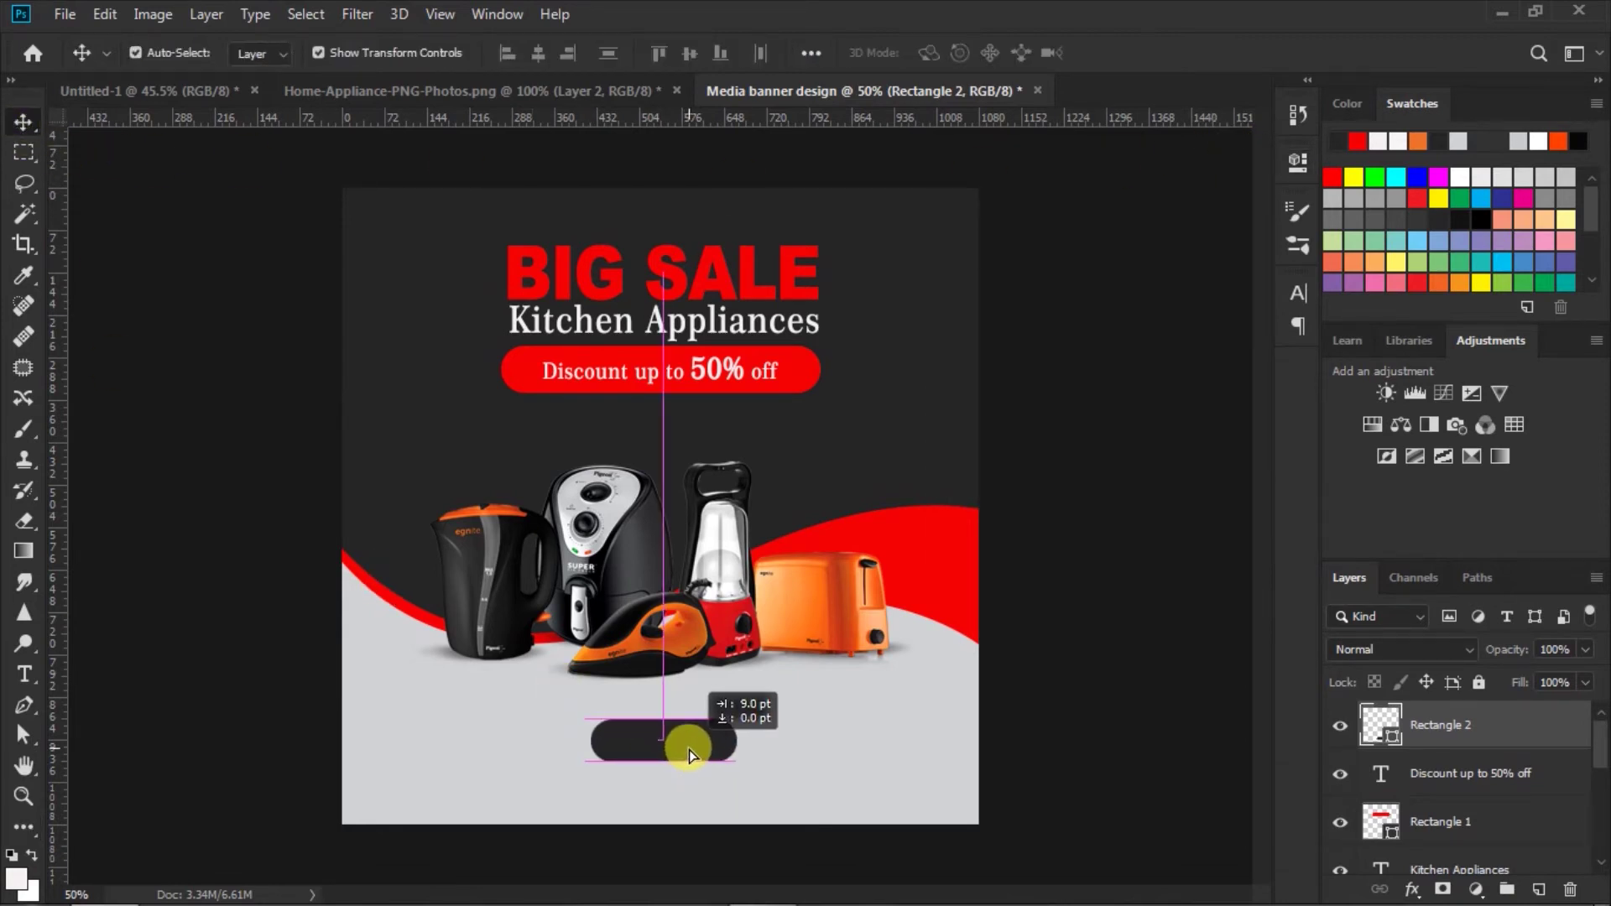
- Set the Type tool to Century751 SeBd BT, 24 pt, white
{"action": "left_click", "coordinate": [1121, 608]}
{"action": "left_click", "coordinate": [26, 674]}
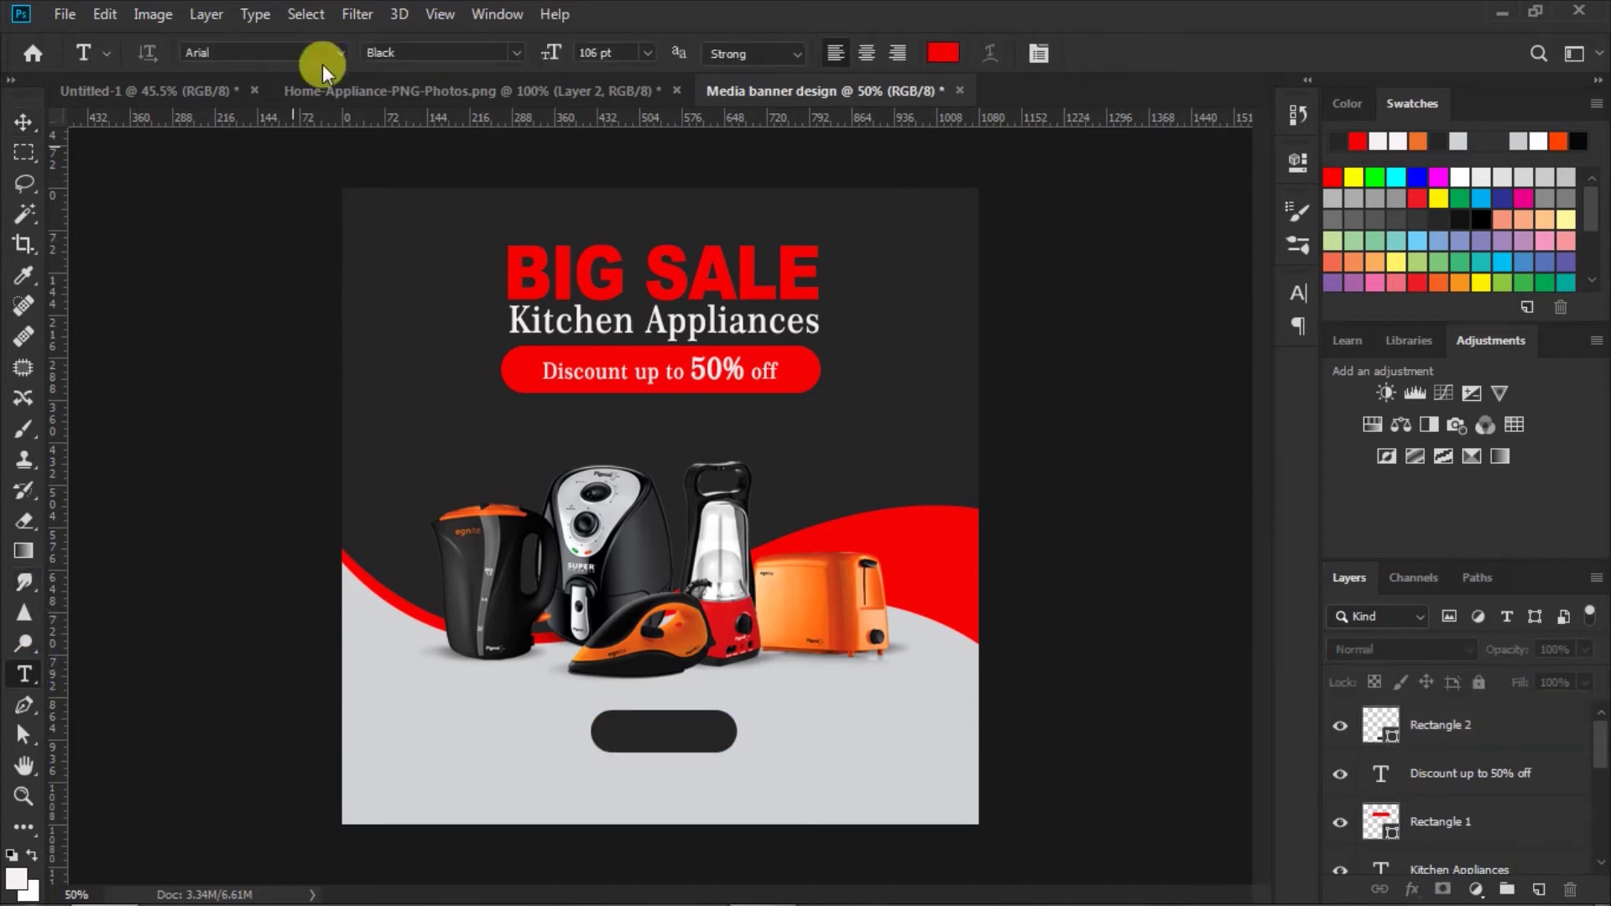
{"action": "left_click", "coordinate": [338, 52]}
{"action": "left_click", "coordinate": [485, 122]}
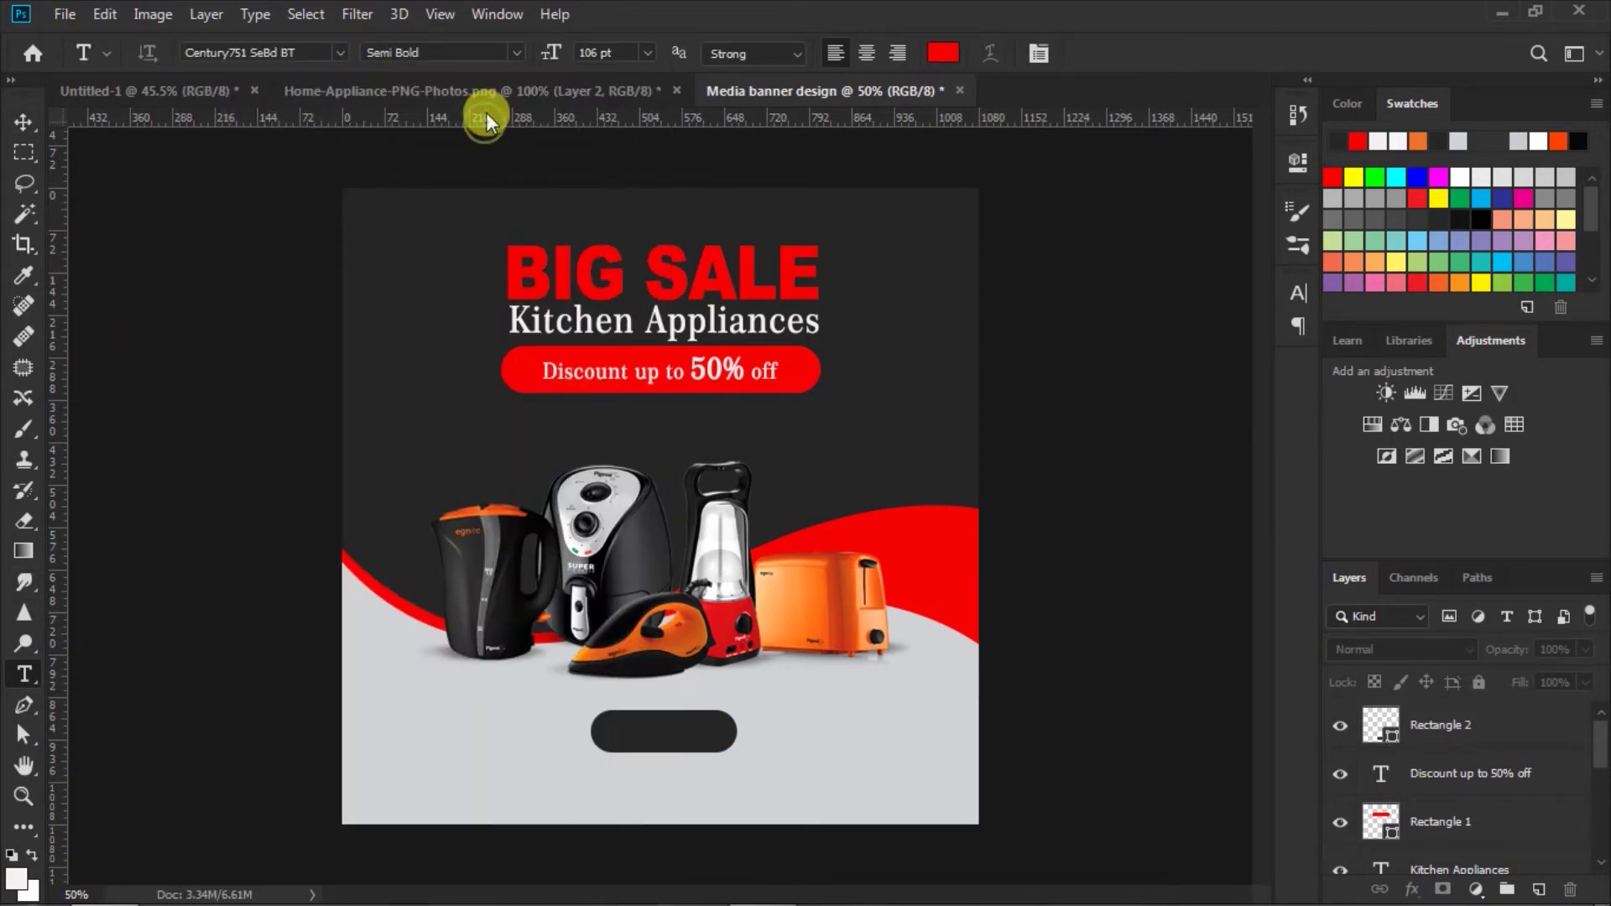
{"action": "left_click", "coordinate": [647, 52]}
{"action": "left_click", "coordinate": [616, 264]}
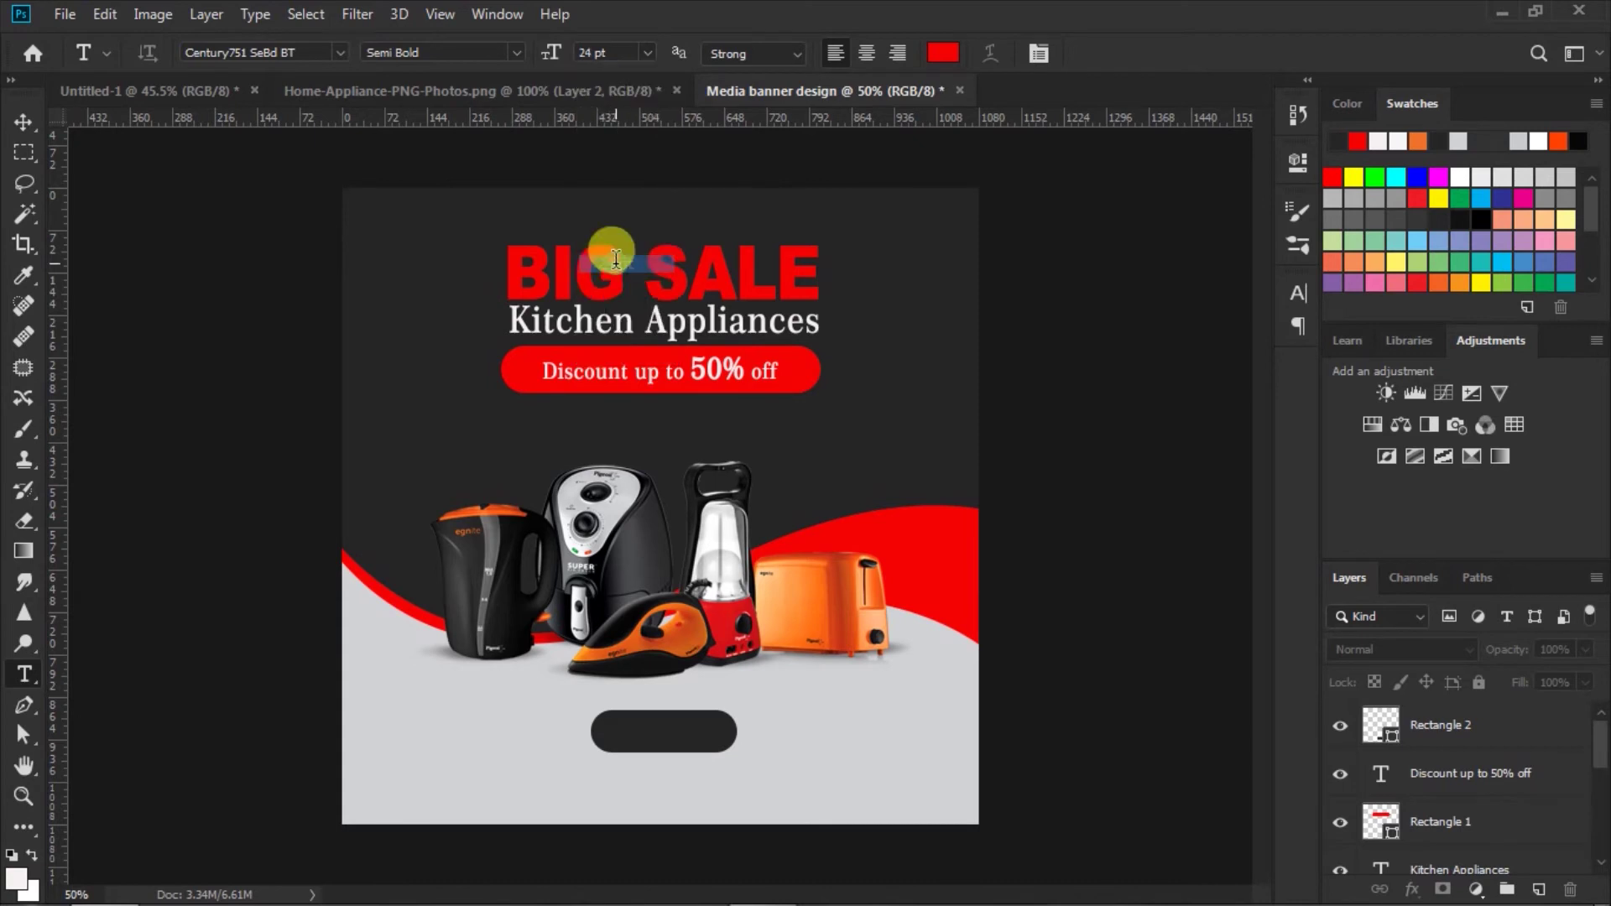
{"action": "left_click", "coordinate": [944, 56]}
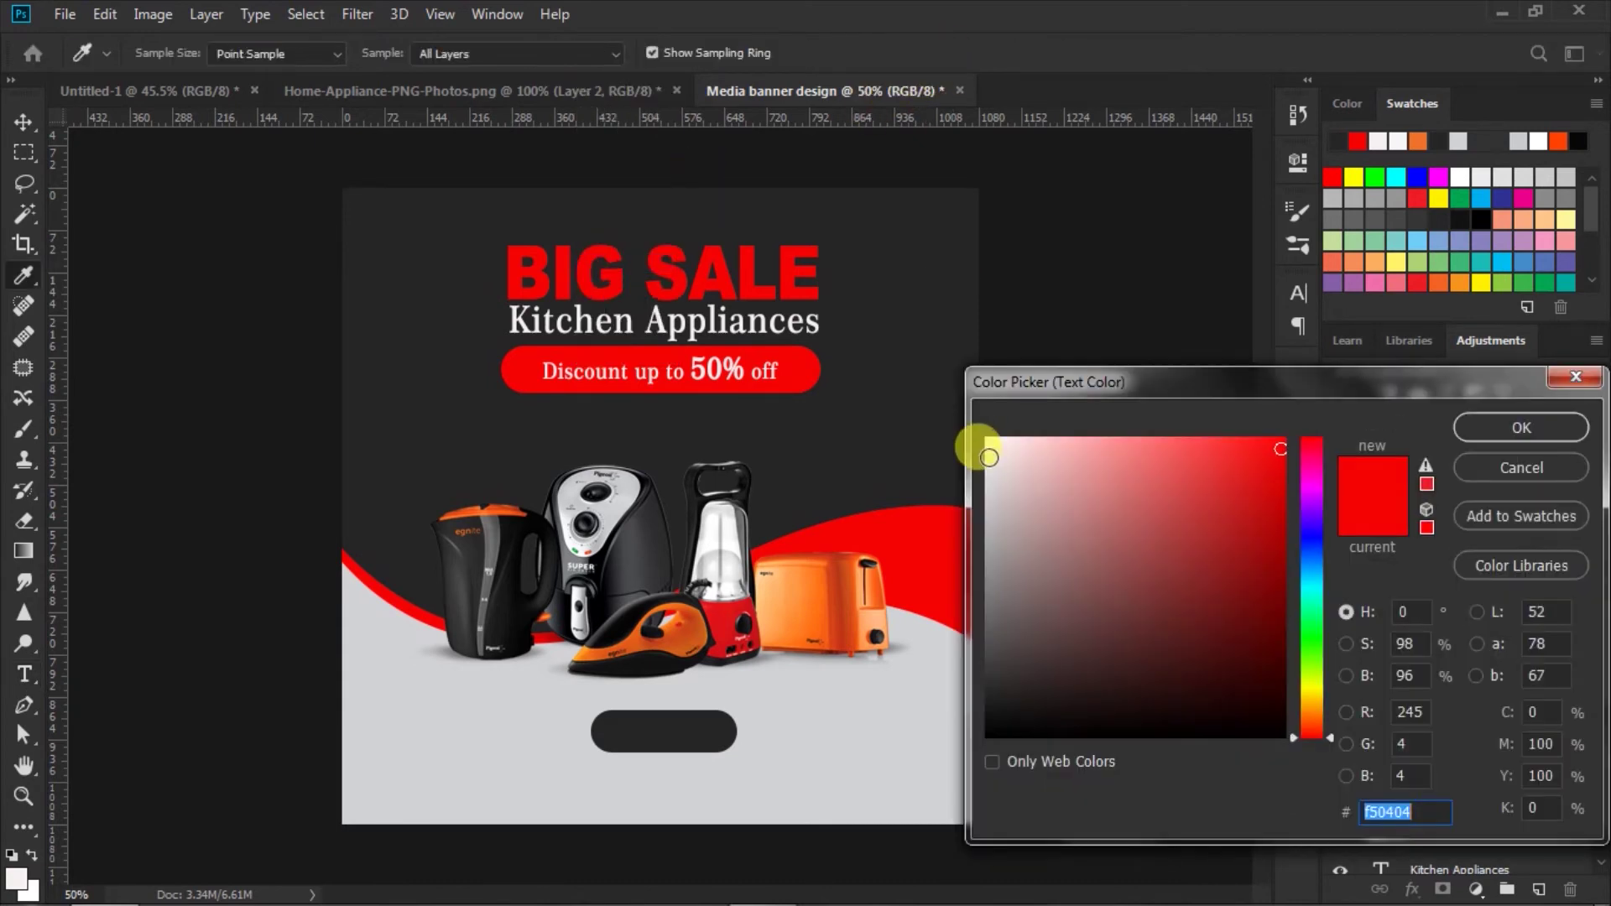
{"action": "left_click", "coordinate": [989, 442]}
{"action": "left_click", "coordinate": [1478, 438]}
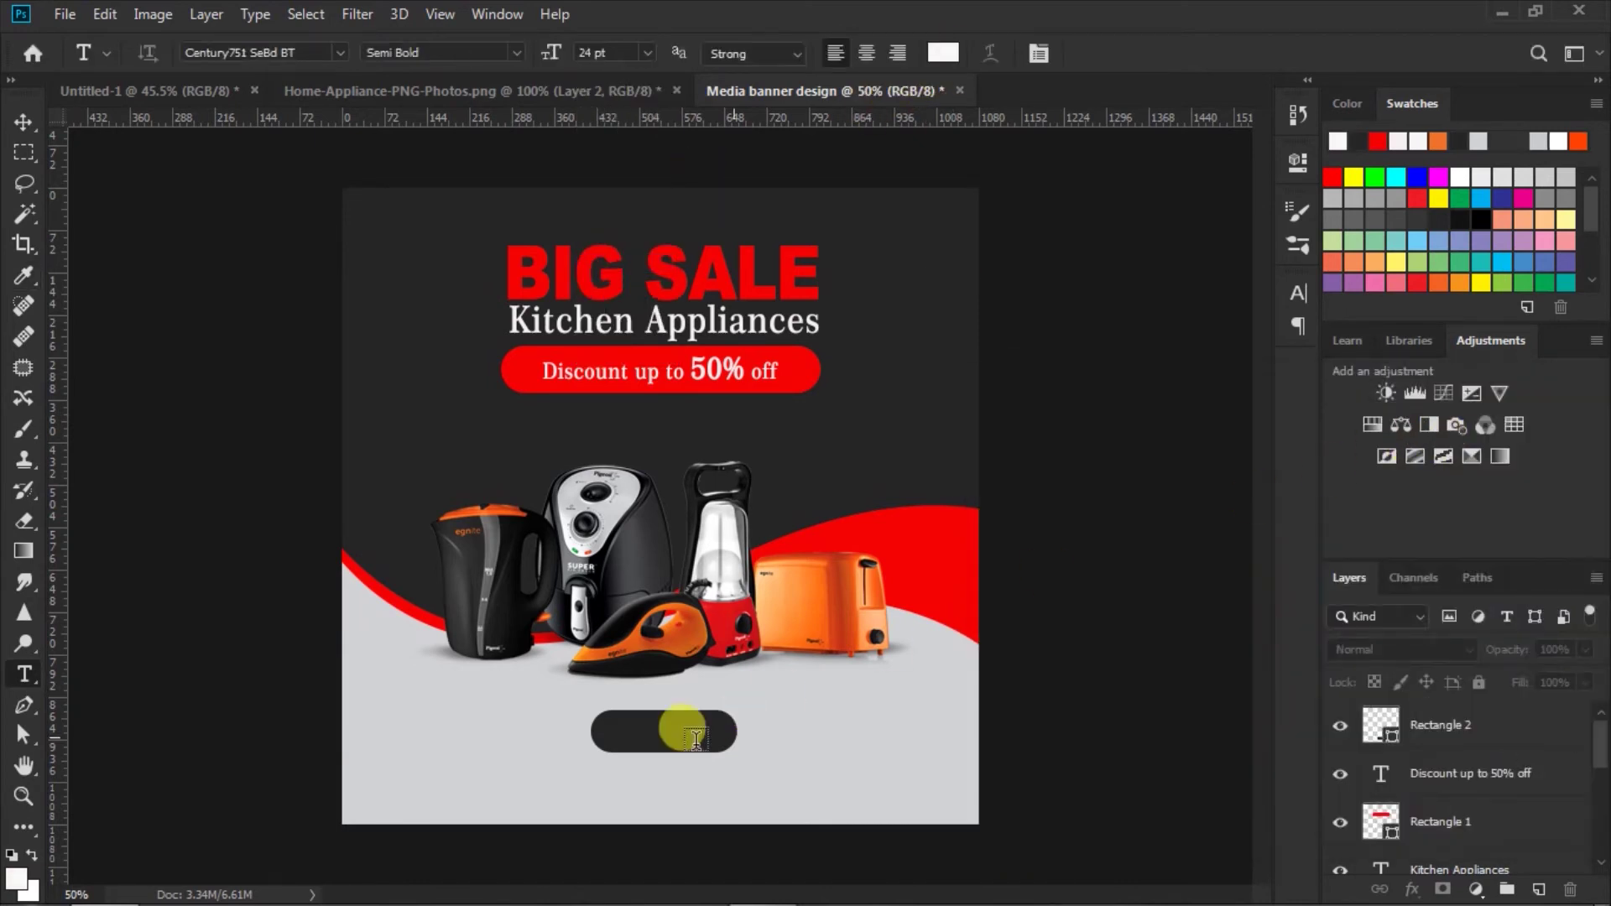
- Type SHOP NOW inside the dark pill and widen its letter spacing
{"action": "left_click", "coordinate": [611, 733]}
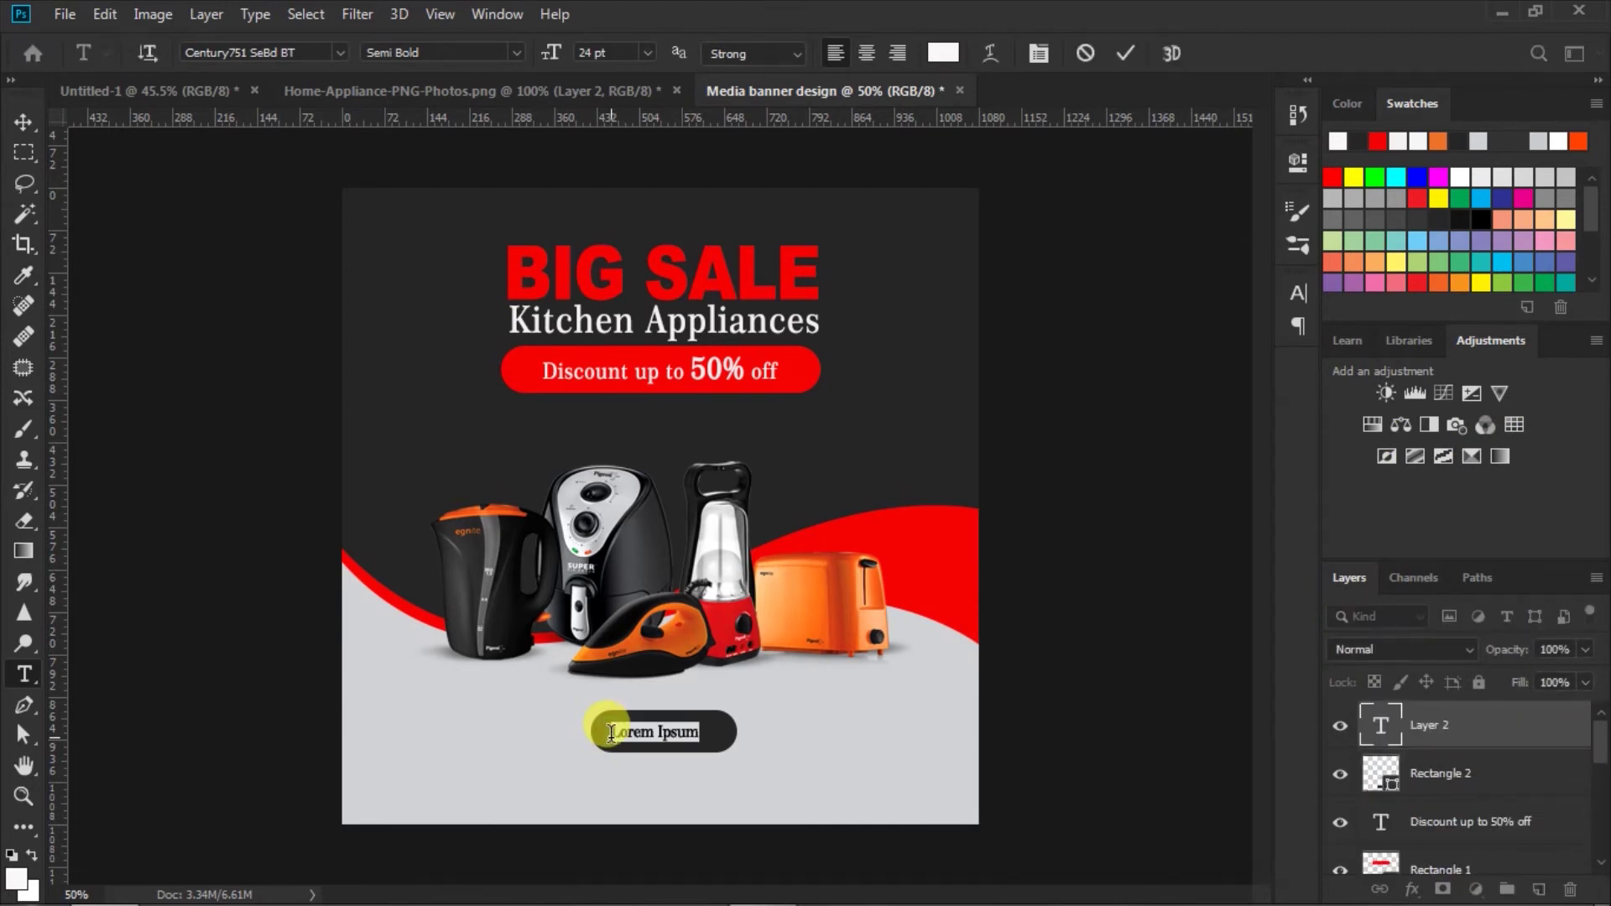
{"action": "type", "text": "SHOP NOW"}
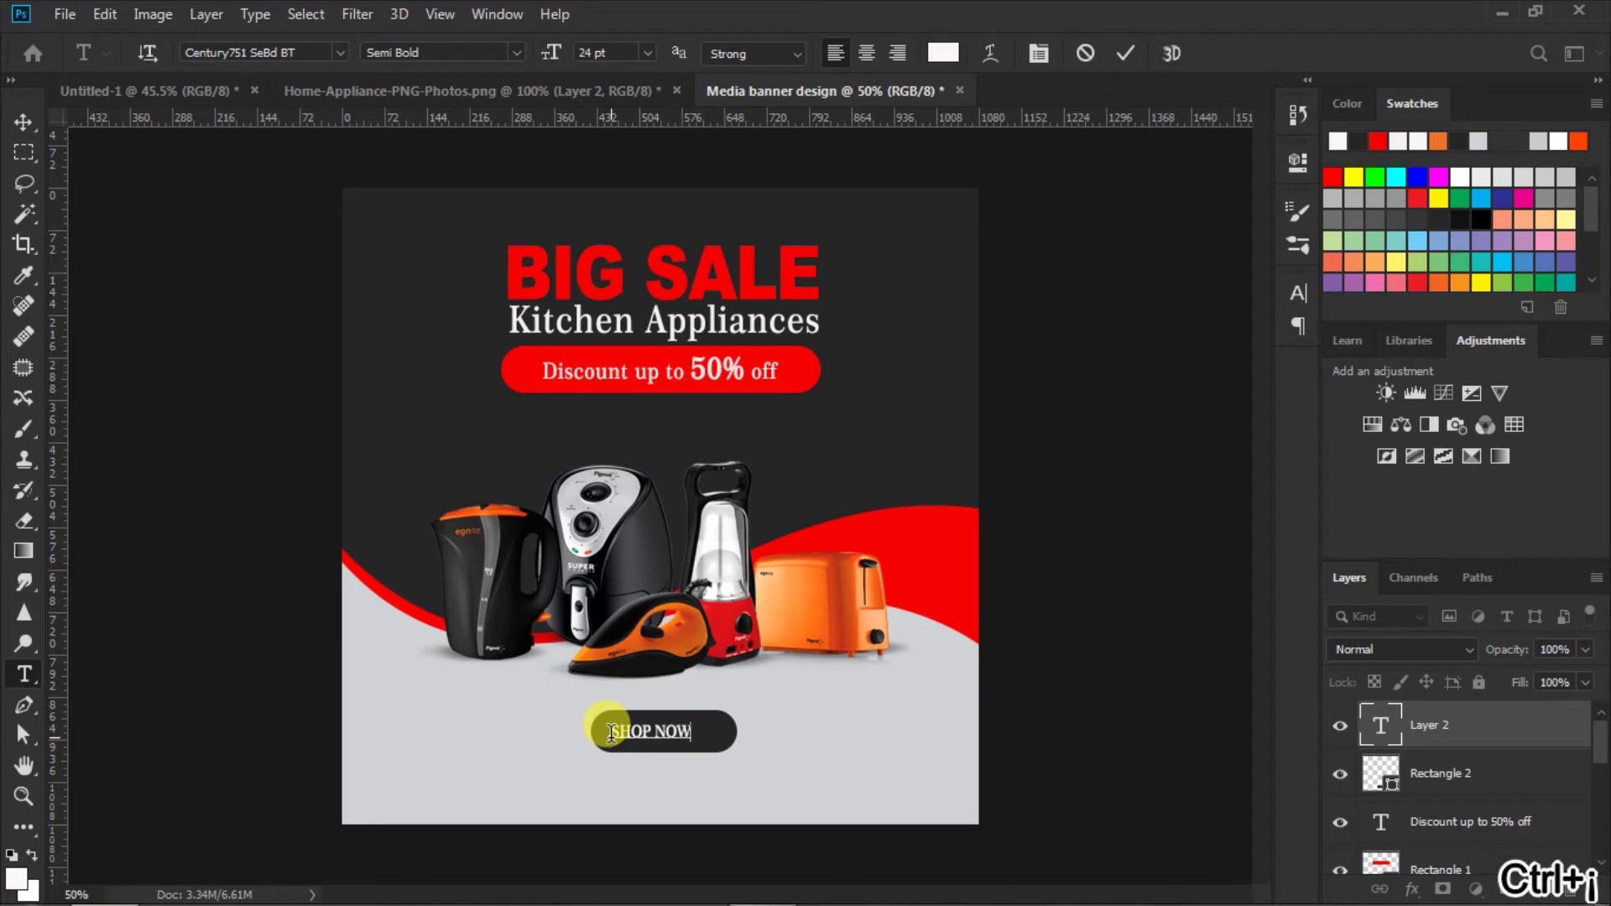
{"action": "left_click_drag", "start_coordinate": [611, 732], "coordinate": [852, 750]}
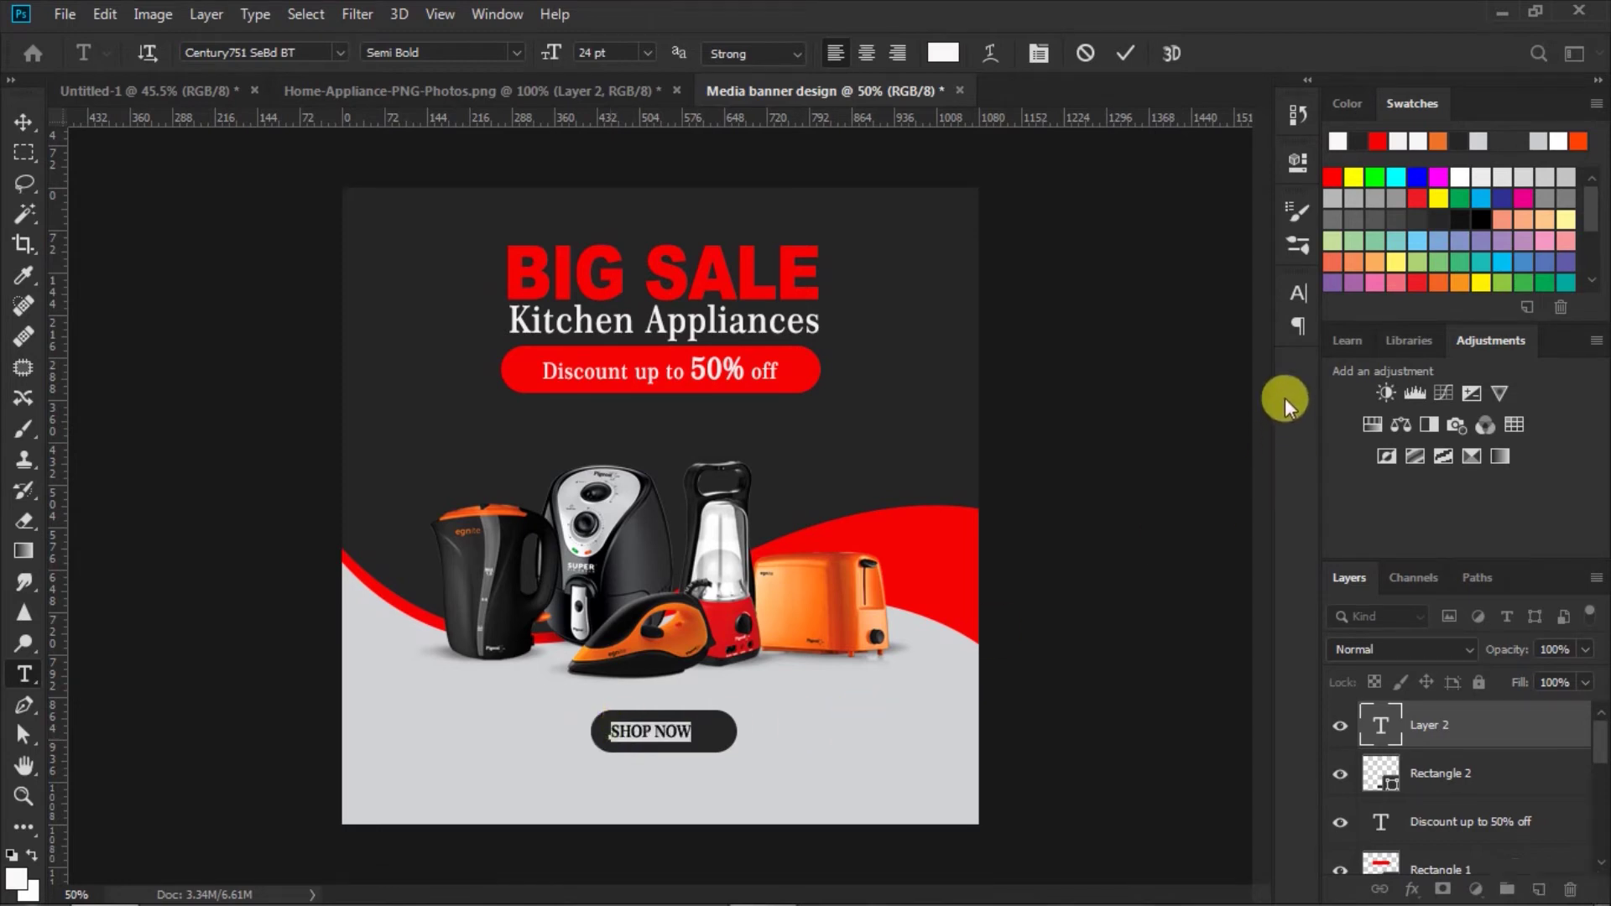
{"action": "left_click", "coordinate": [1297, 297]}
{"action": "left_click", "coordinate": [1175, 384]}
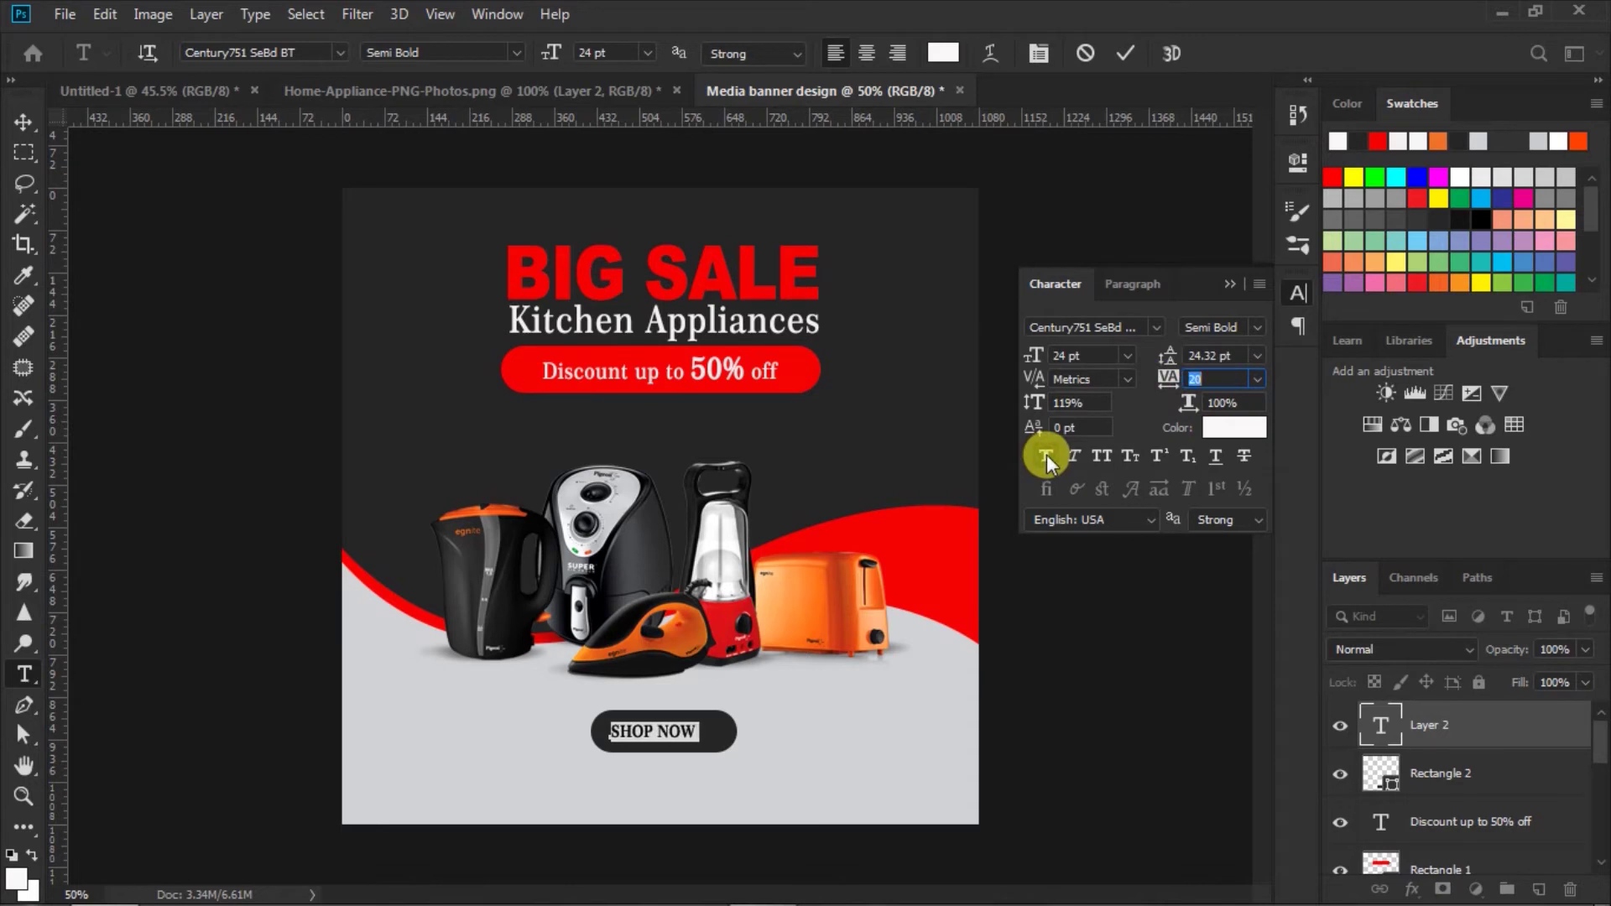
{"action": "left_click", "coordinate": [1121, 54]}
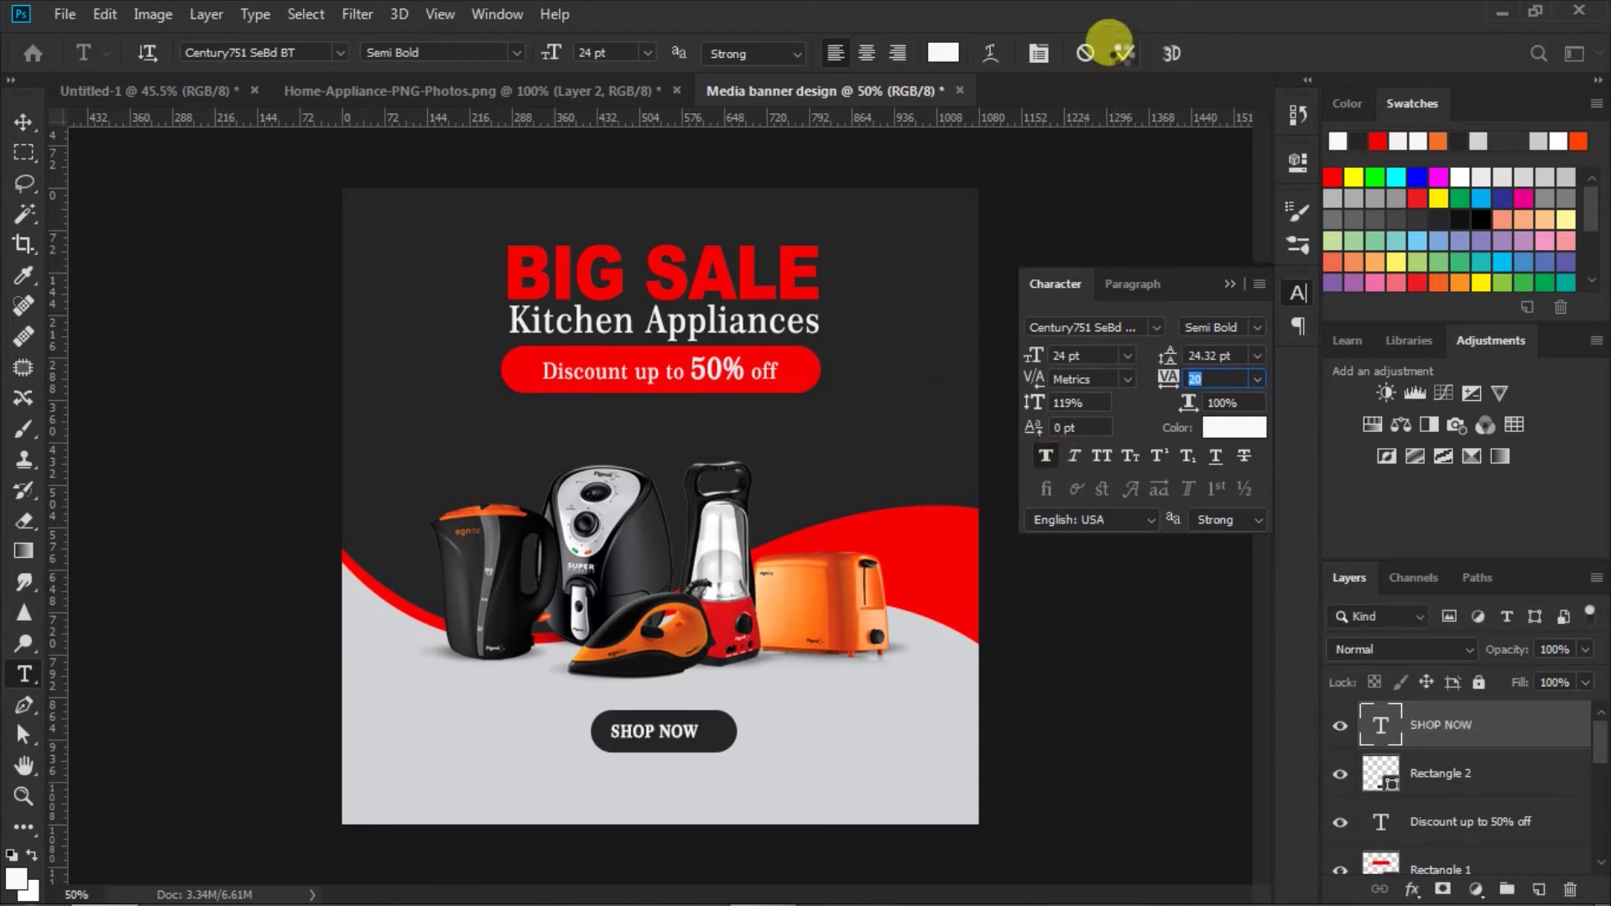
- Centre the SHOP NOW text on Rectangle 2
{"action": "left_click", "coordinate": [23, 124]}
{"action": "left_click", "coordinate": [1231, 284]}
{"action": "left_click", "coordinate": [1381, 726], "text": "ctrl"}
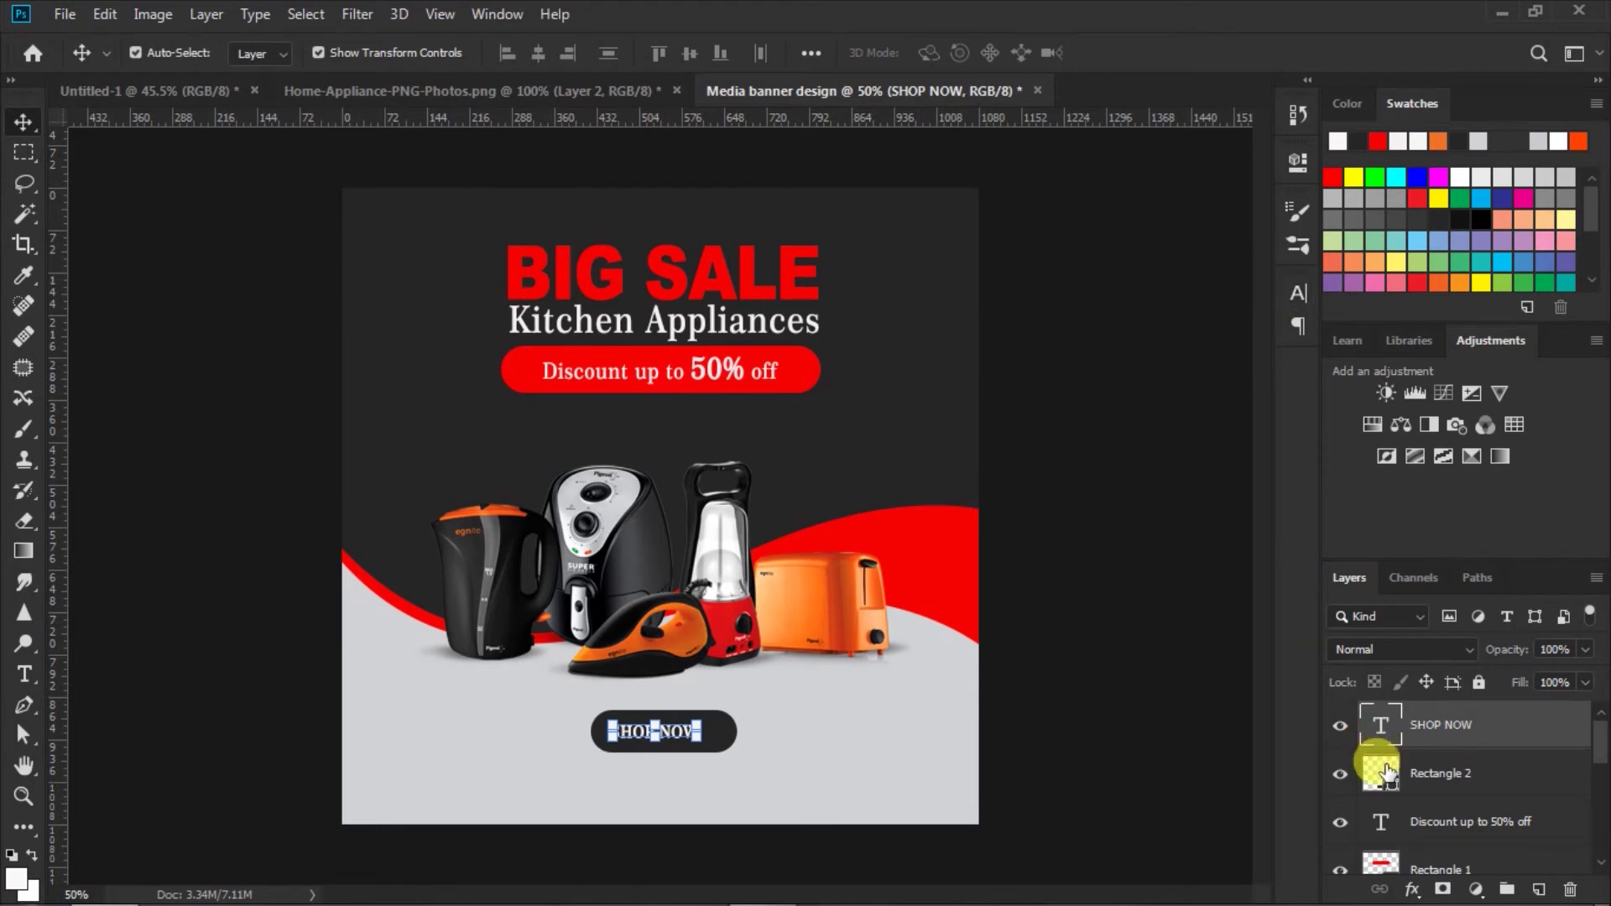
{"action": "key", "text": "ctrl+shift+j"}
{"action": "left_click", "coordinate": [1389, 777], "text": "shift"}
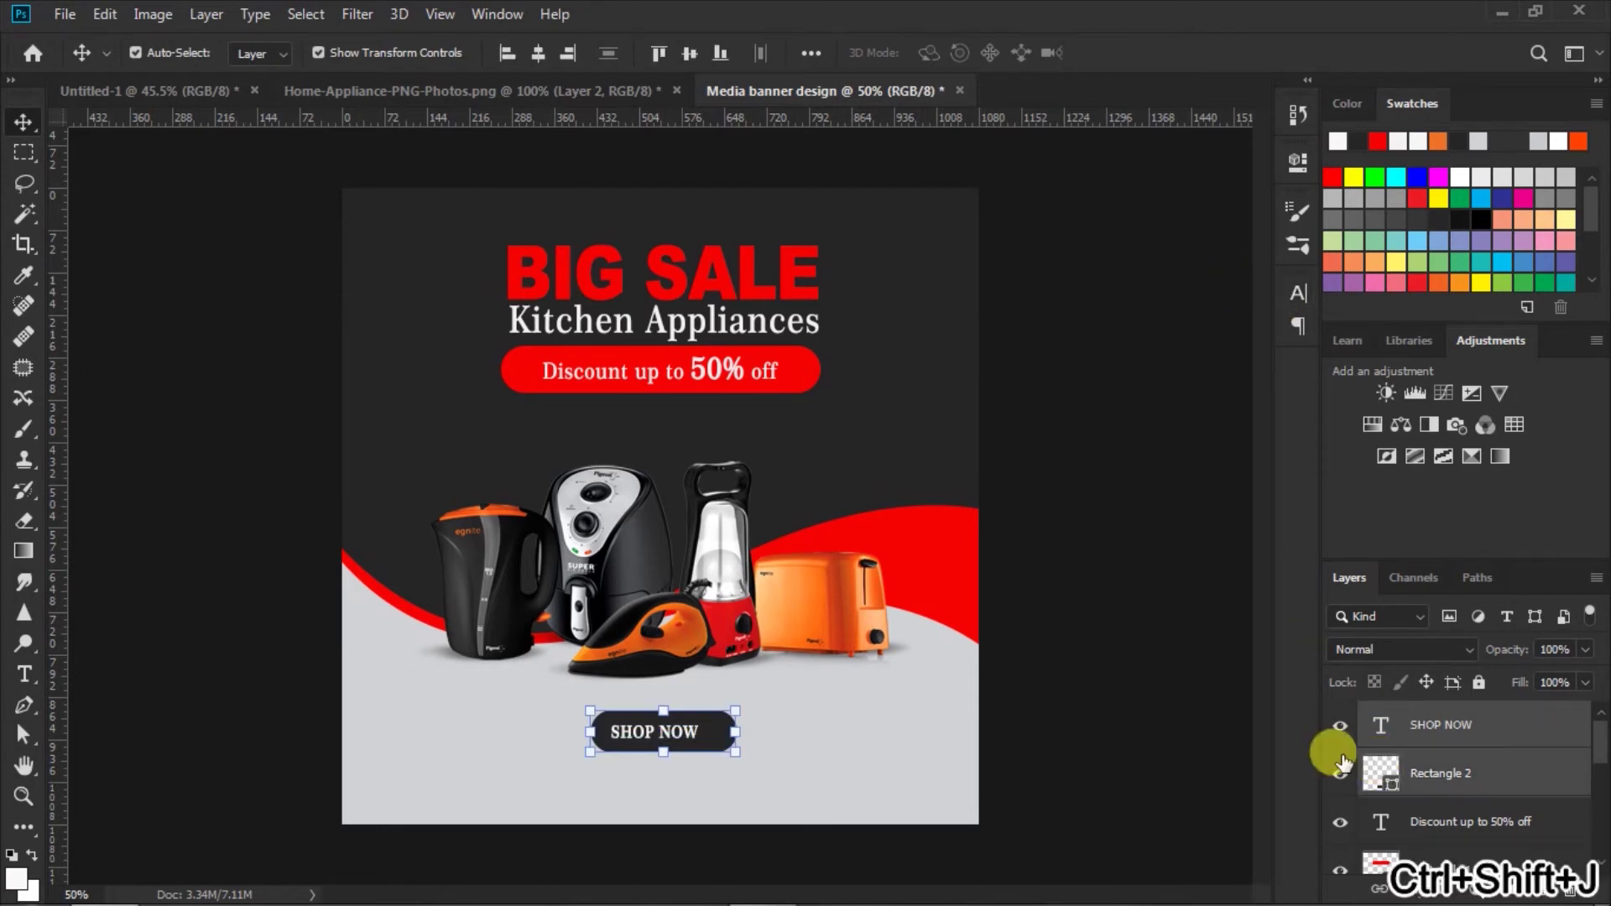
{"action": "left_click", "coordinate": [537, 54]}
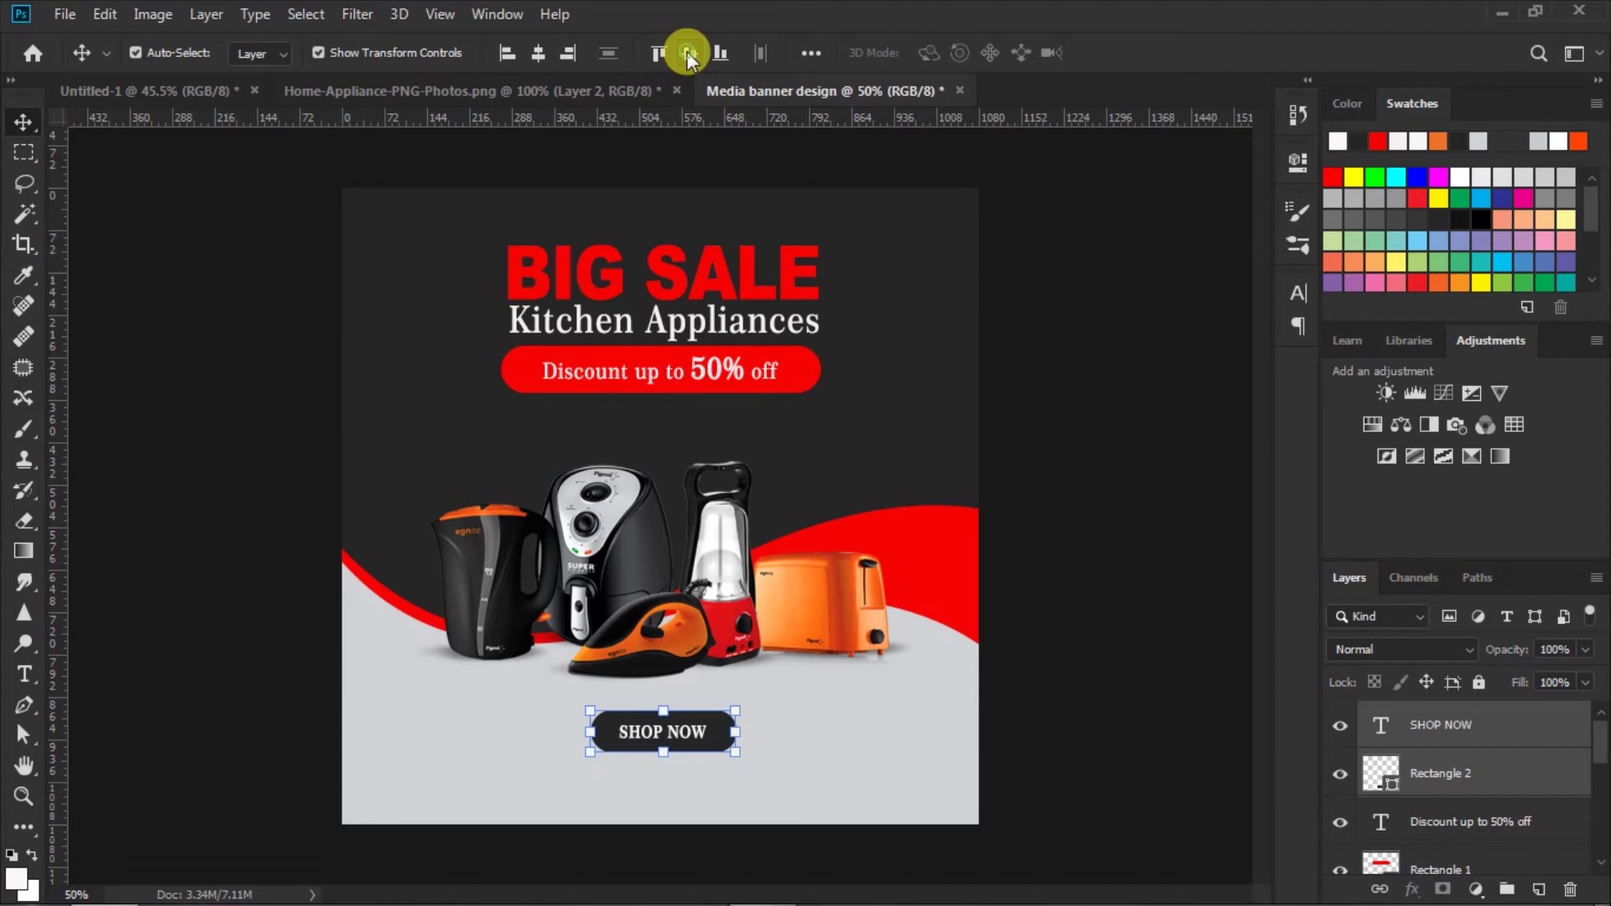
{"action": "left_click", "coordinate": [1073, 538]}
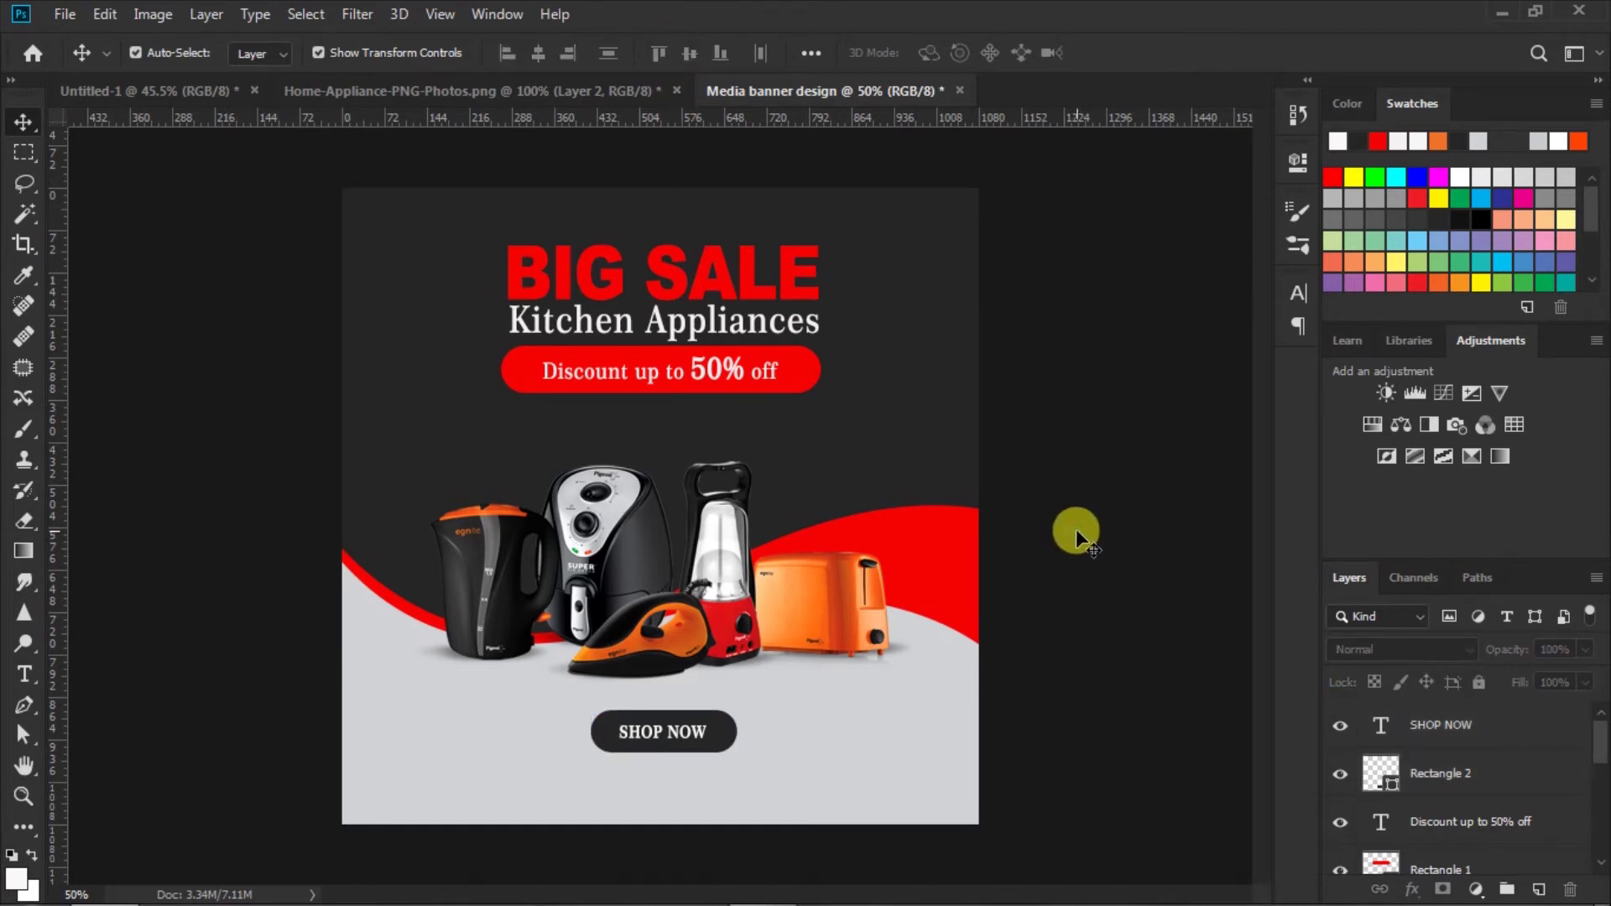
- Bring the 'Call to find more' phone text from the appliance photos to the bottom-left
{"action": "left_click", "coordinate": [430, 89]}
{"action": "mouse_move", "coordinate": [451, 418]}
{"action": "left_mouse_down"}
{"action": "mouse_move", "coordinate": [899, 96]}
{"action": "mouse_move", "coordinate": [602, 534]}
{"action": "left_mouse_up"}
{"action": "left_click_drag", "start_coordinate": [424, 744], "coordinate": [438, 782]}
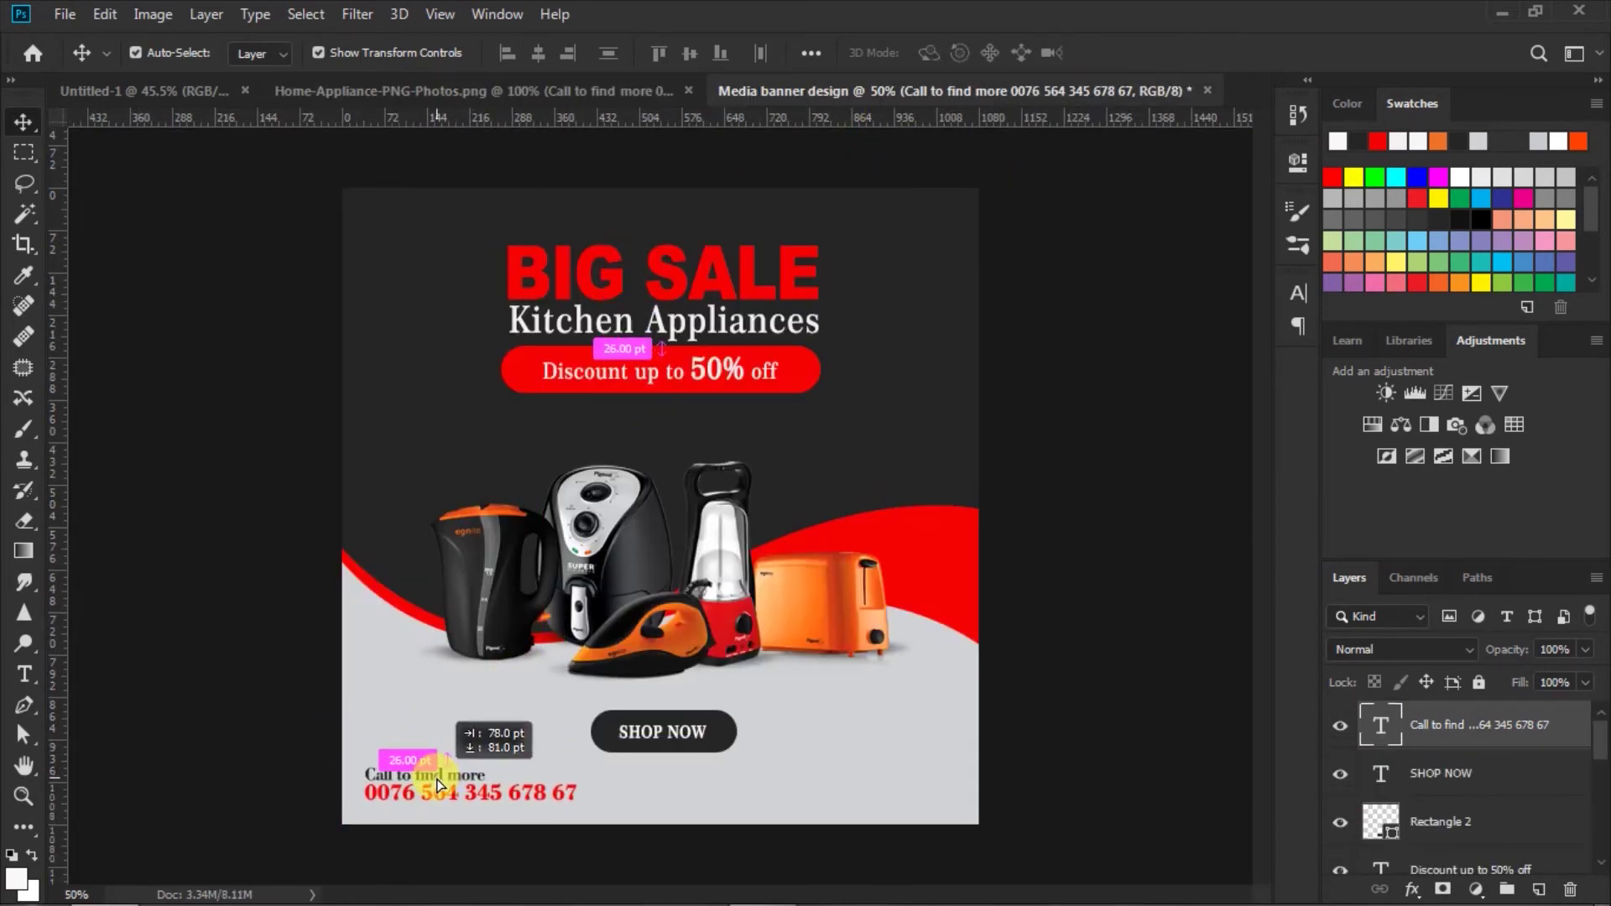
{"action": "left_click", "coordinate": [1040, 654]}
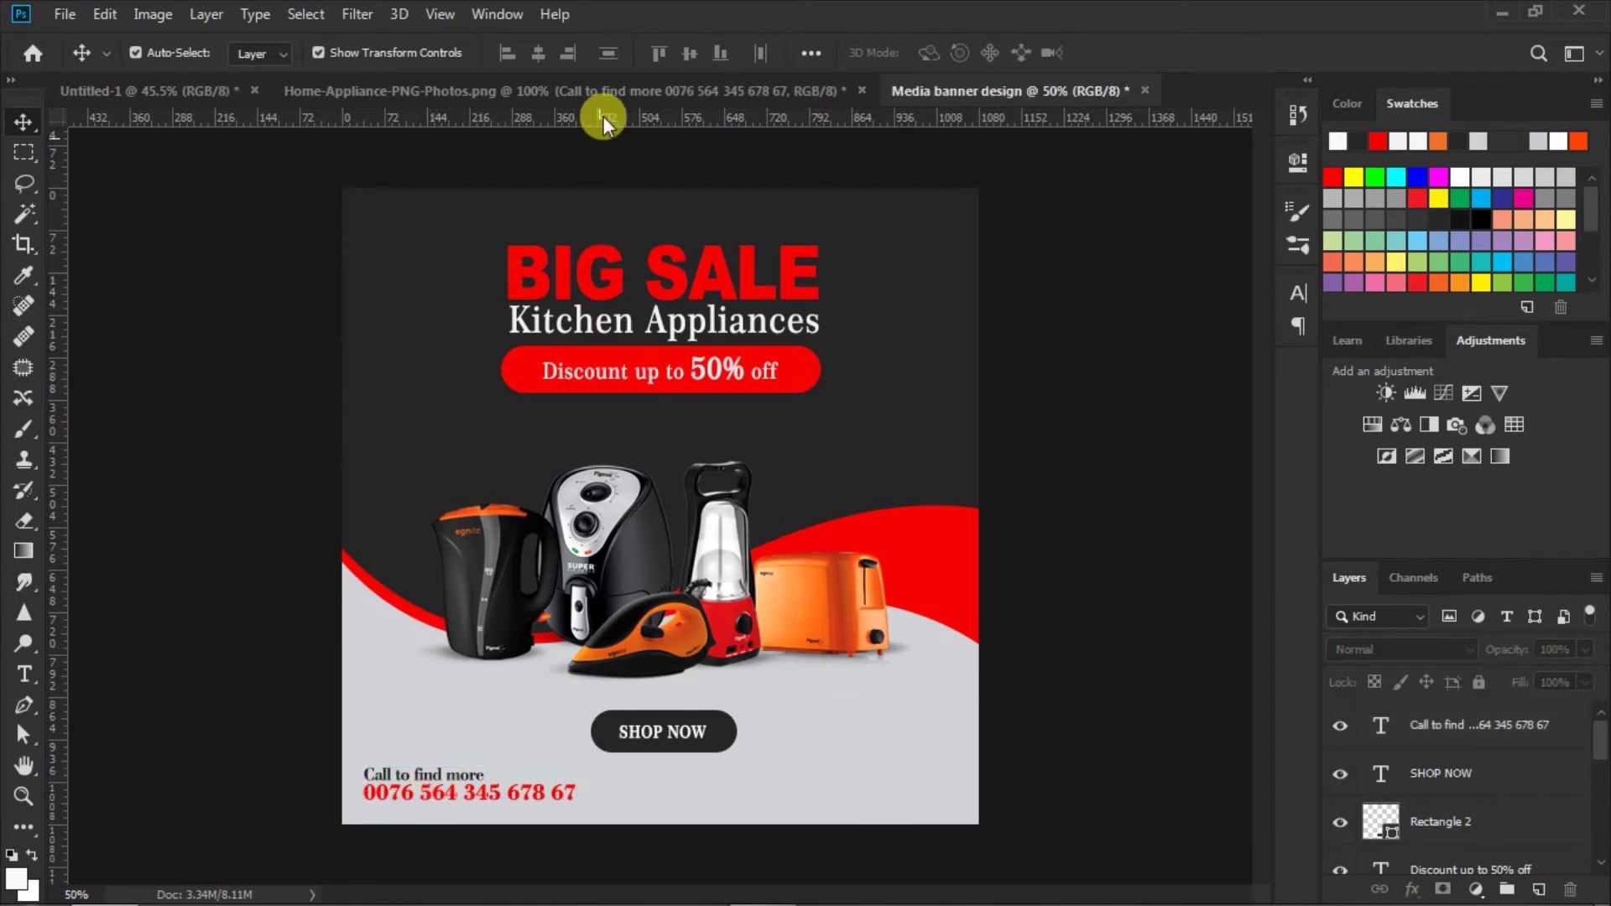
{"action": "left_click", "coordinate": [609, 87]}
{"action": "left_click", "coordinate": [658, 537]}
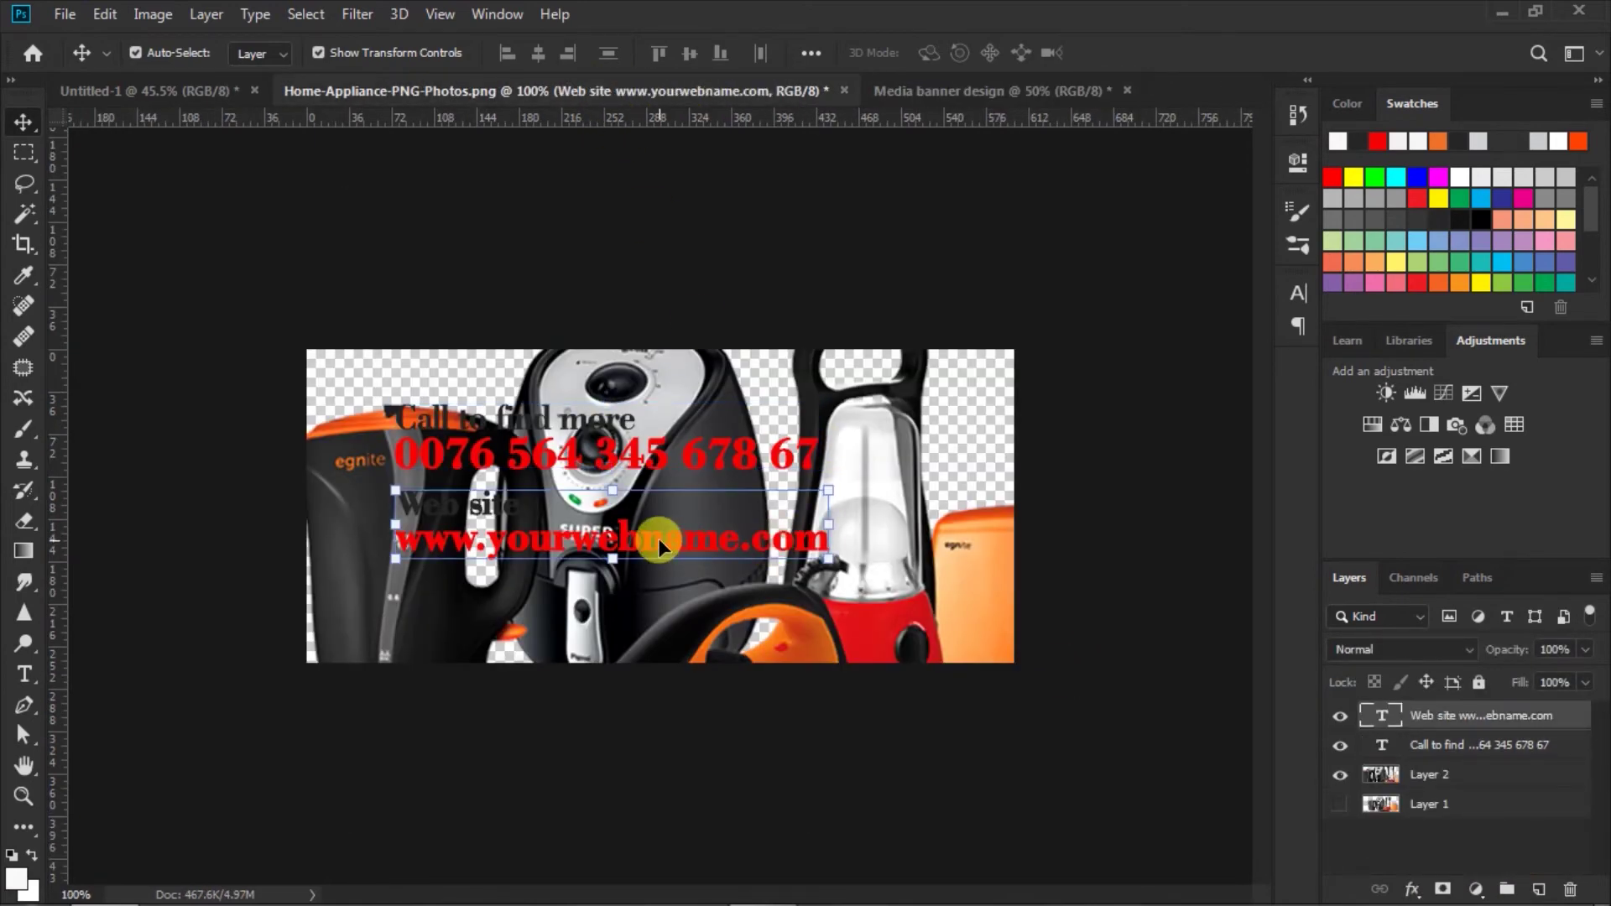
{"action": "left_click_drag", "start_coordinate": [658, 538], "coordinate": [814, 768]}
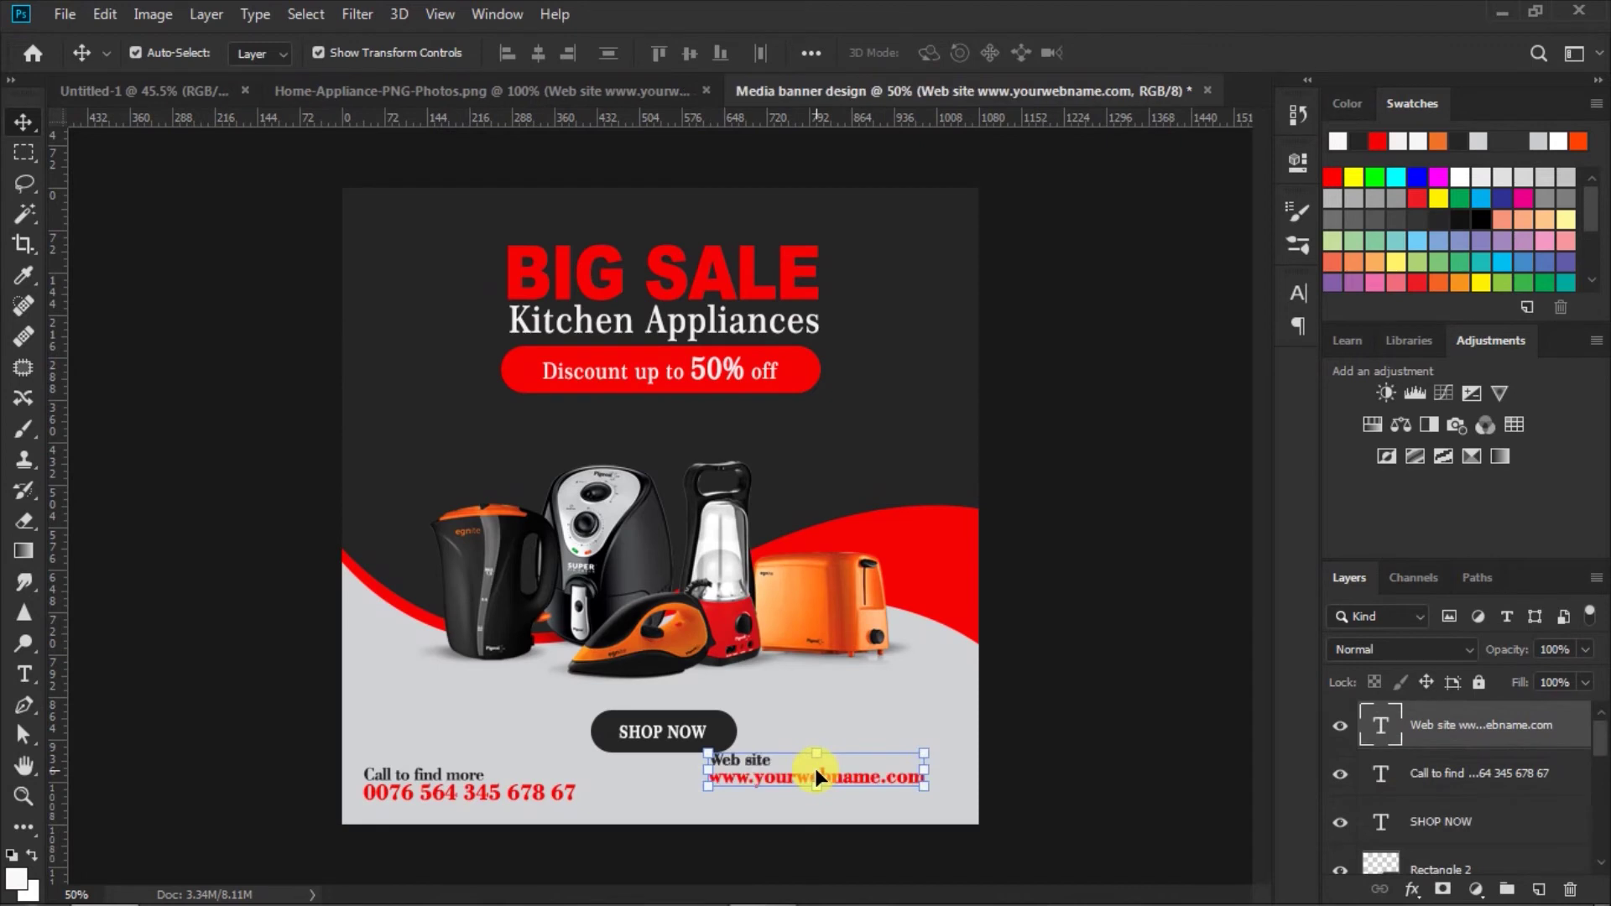
{"action": "left_click_drag", "start_coordinate": [759, 758], "coordinate": [791, 780]}
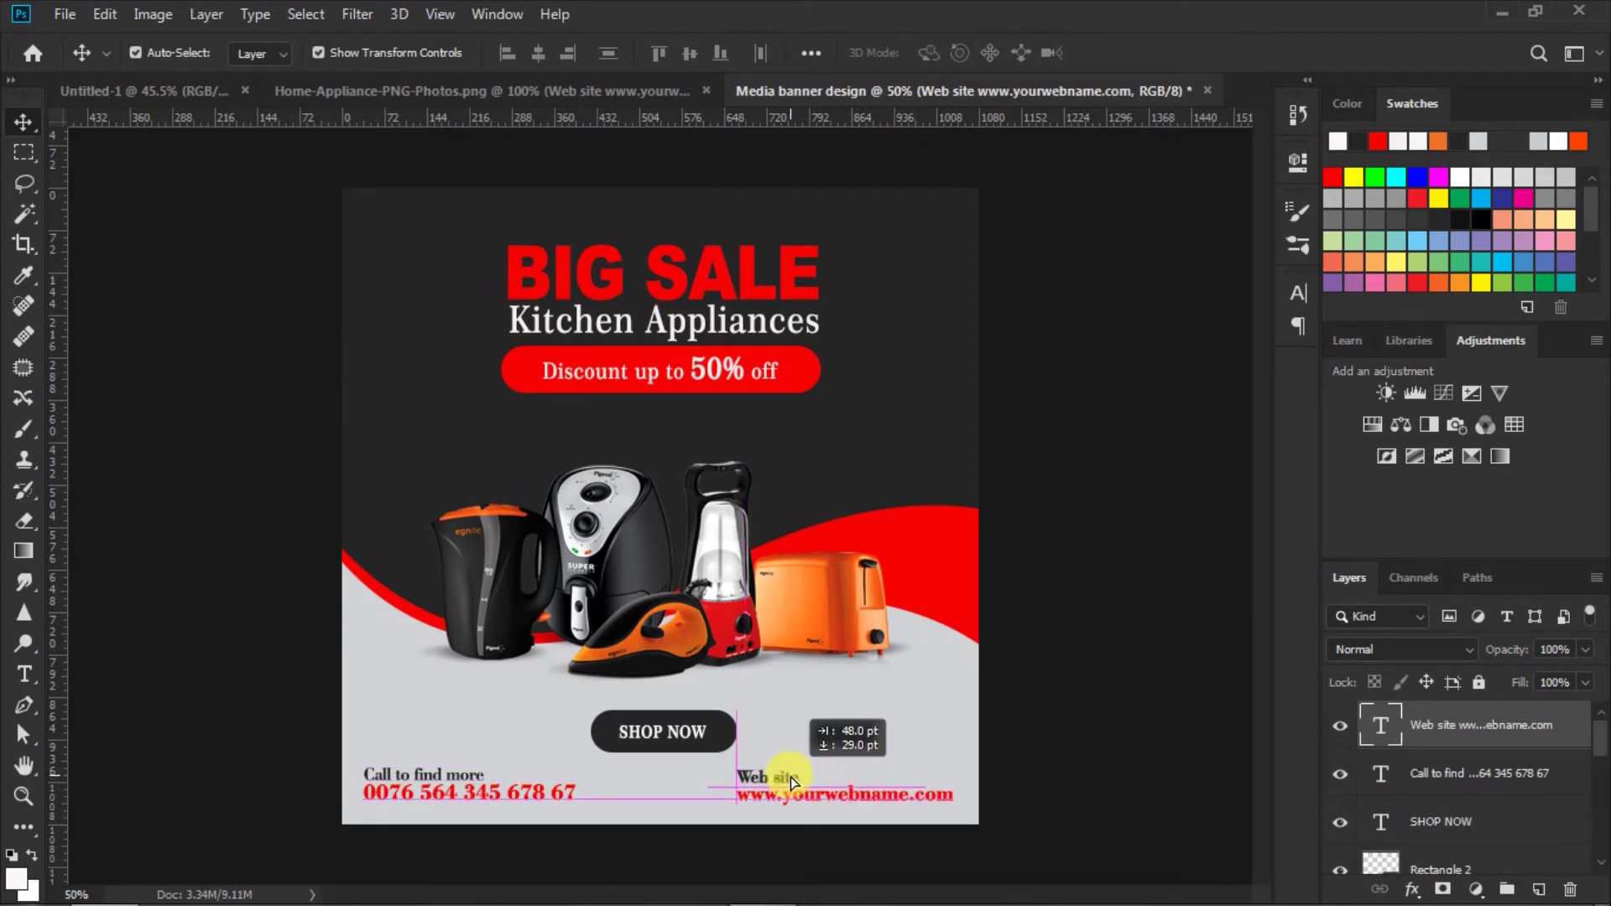
{"action": "left_click", "coordinate": [1045, 684]}
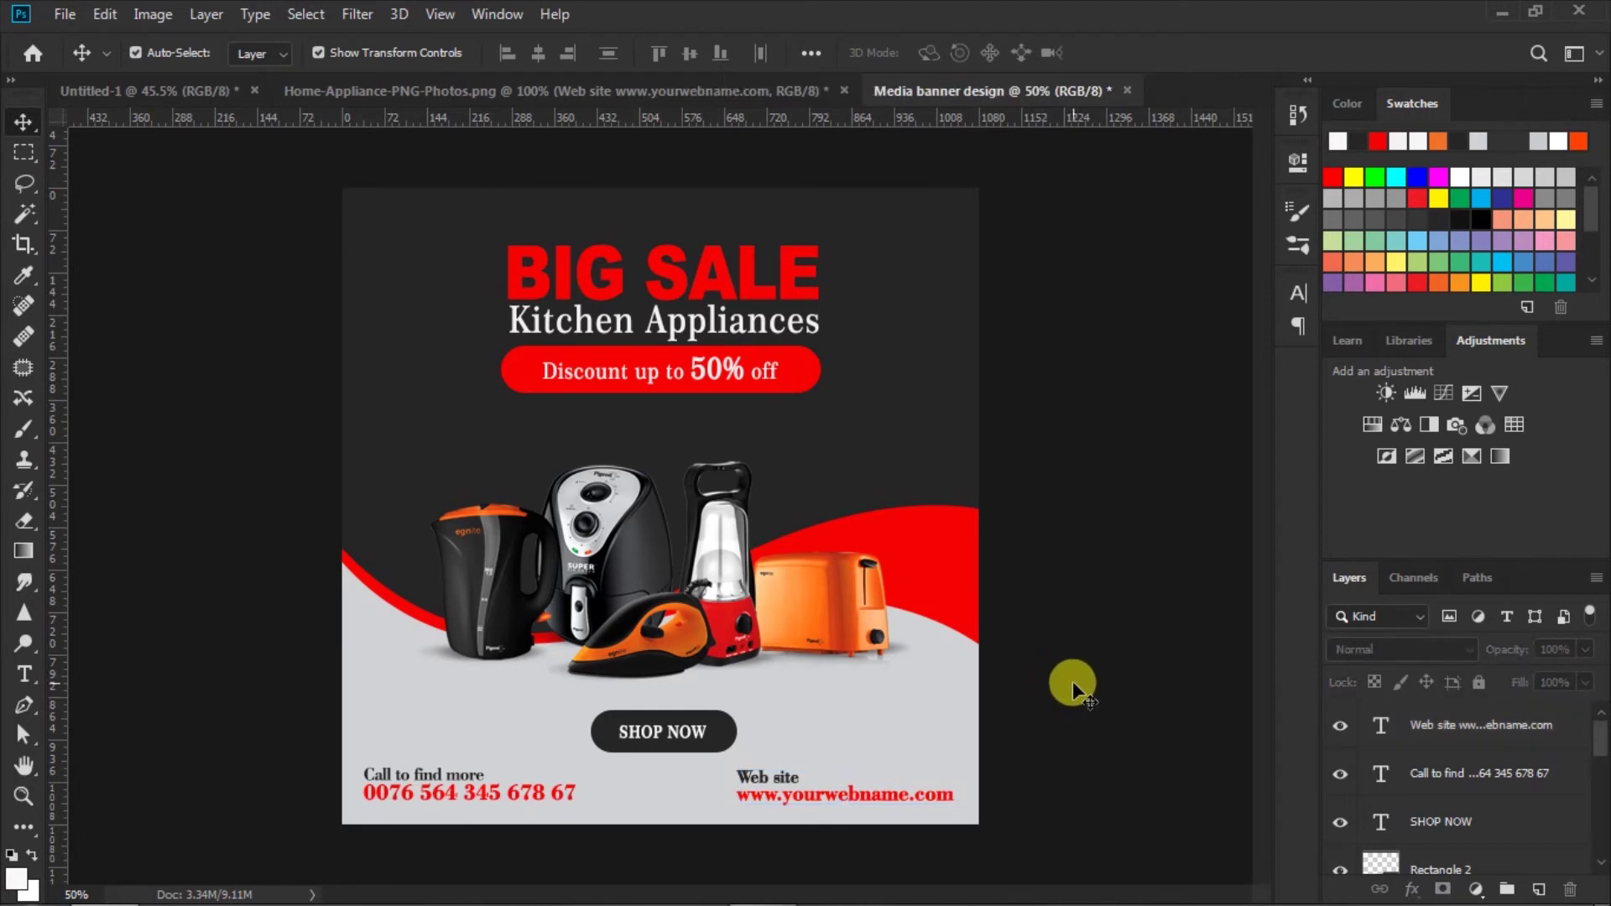
{"action": "left_click", "coordinate": [940, 429]}
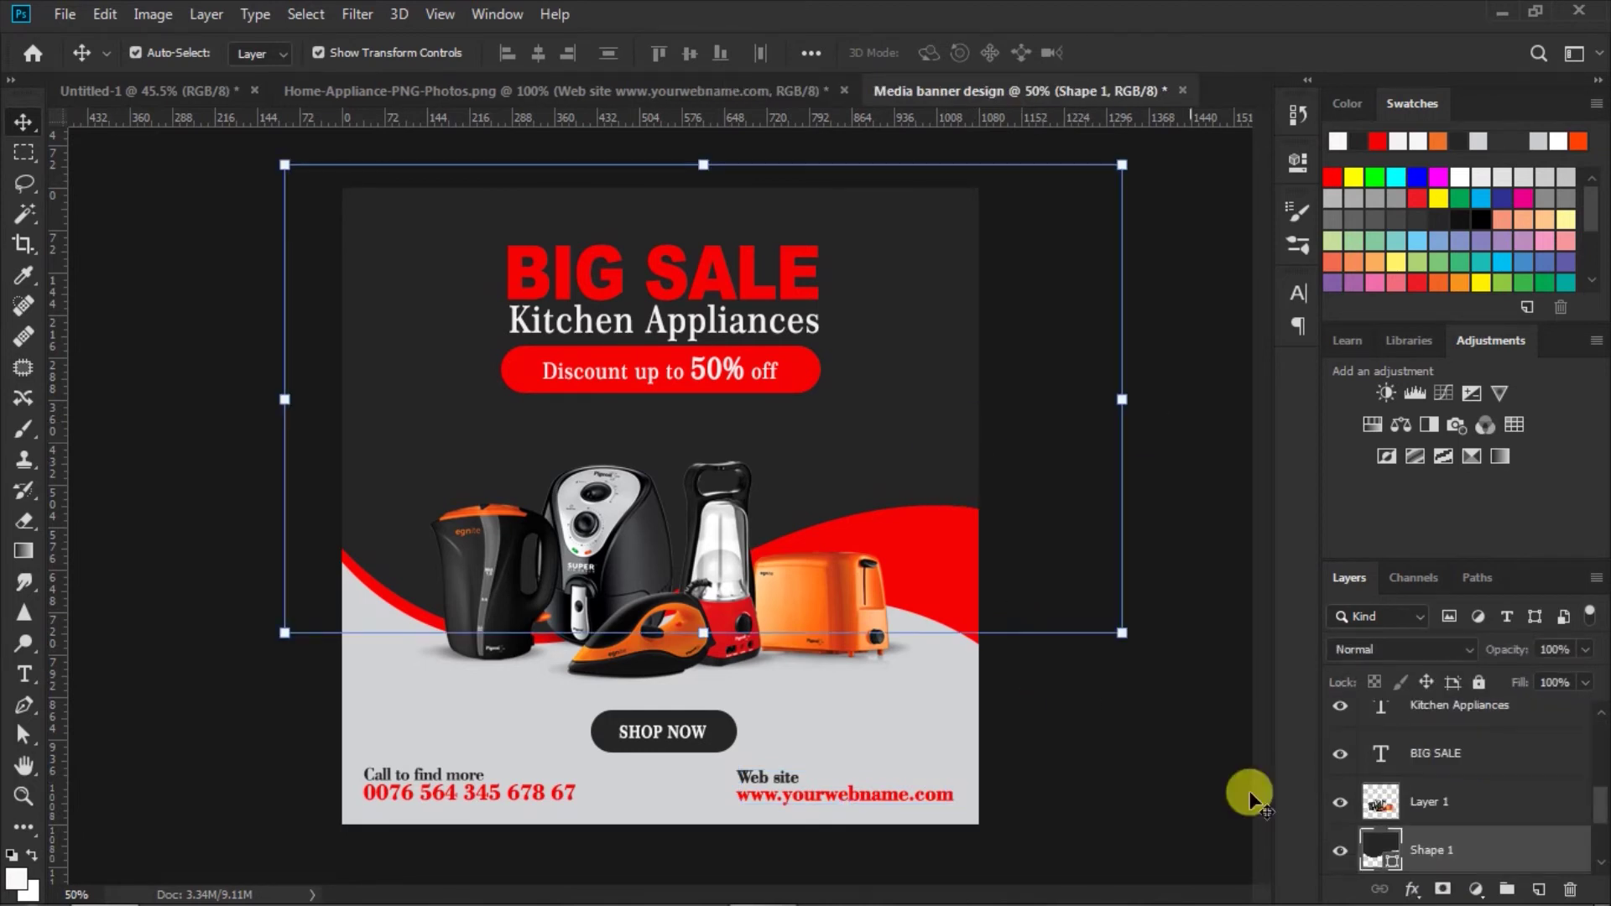
- Inspect the dark background's fill colour without changing it
{"action": "double_click", "coordinate": [1373, 847]}
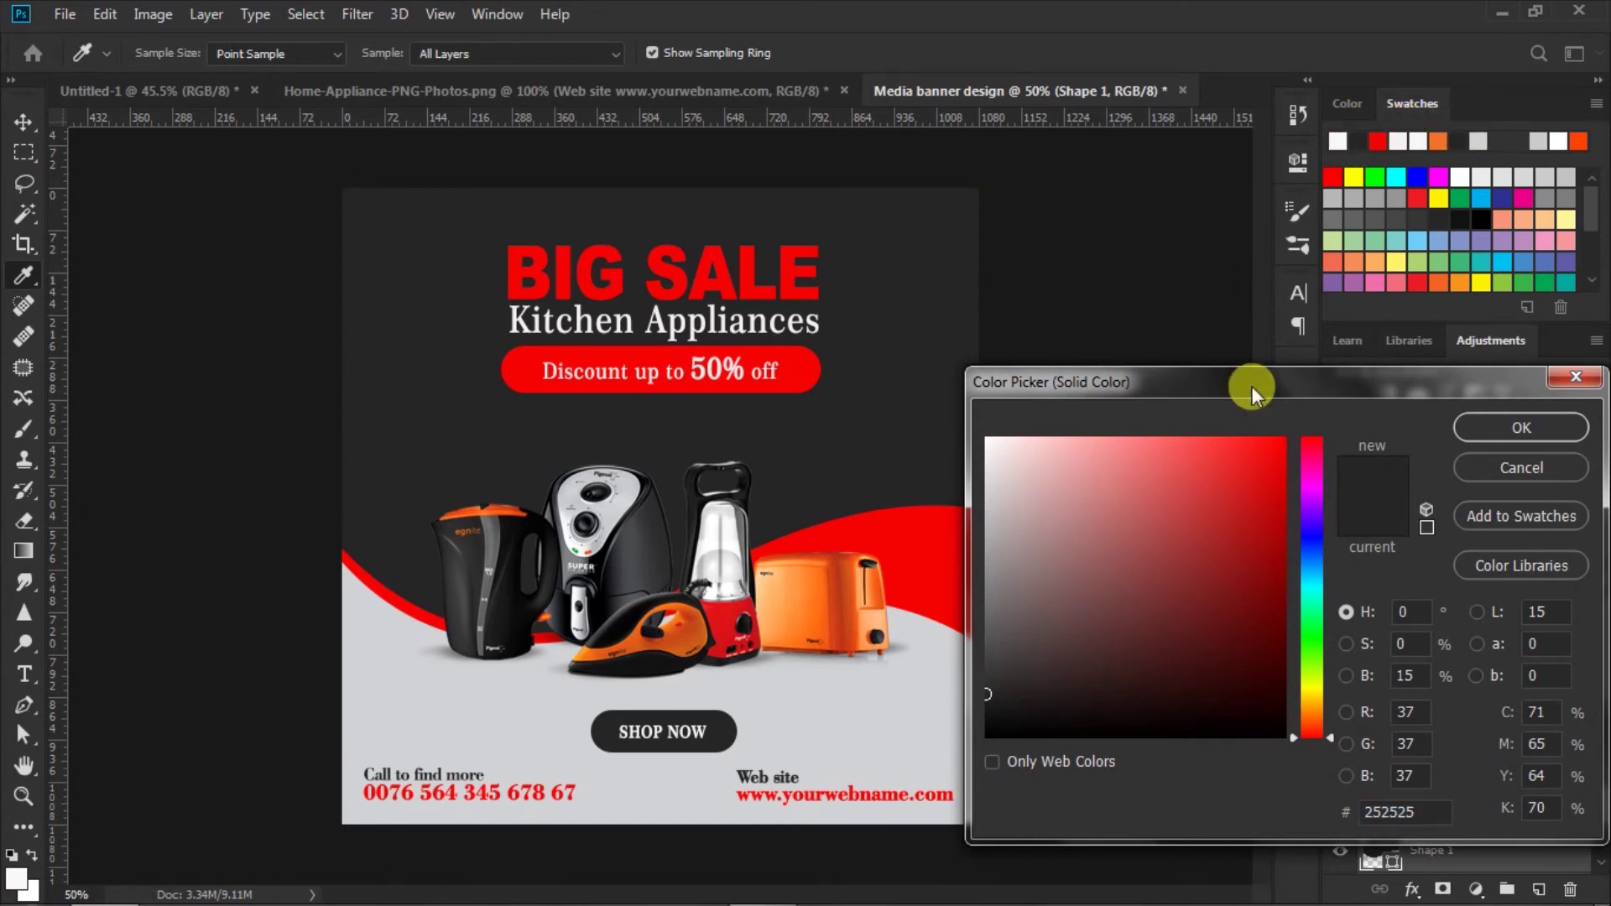
{"action": "left_click", "coordinate": [1512, 426]}
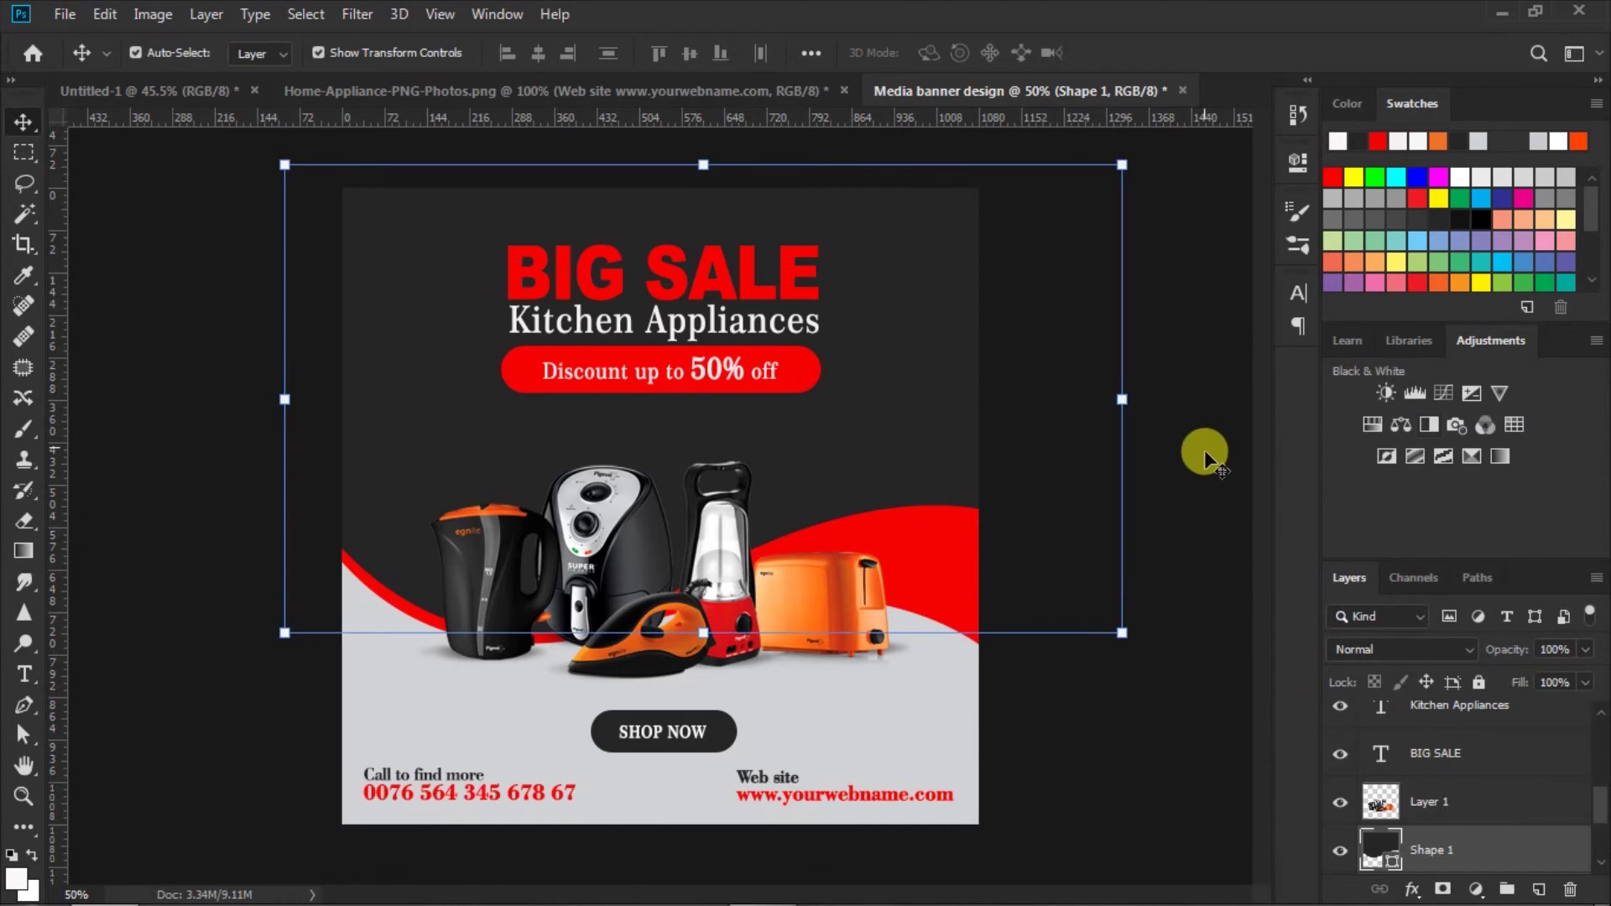
{"action": "left_click", "coordinate": [1203, 462]}
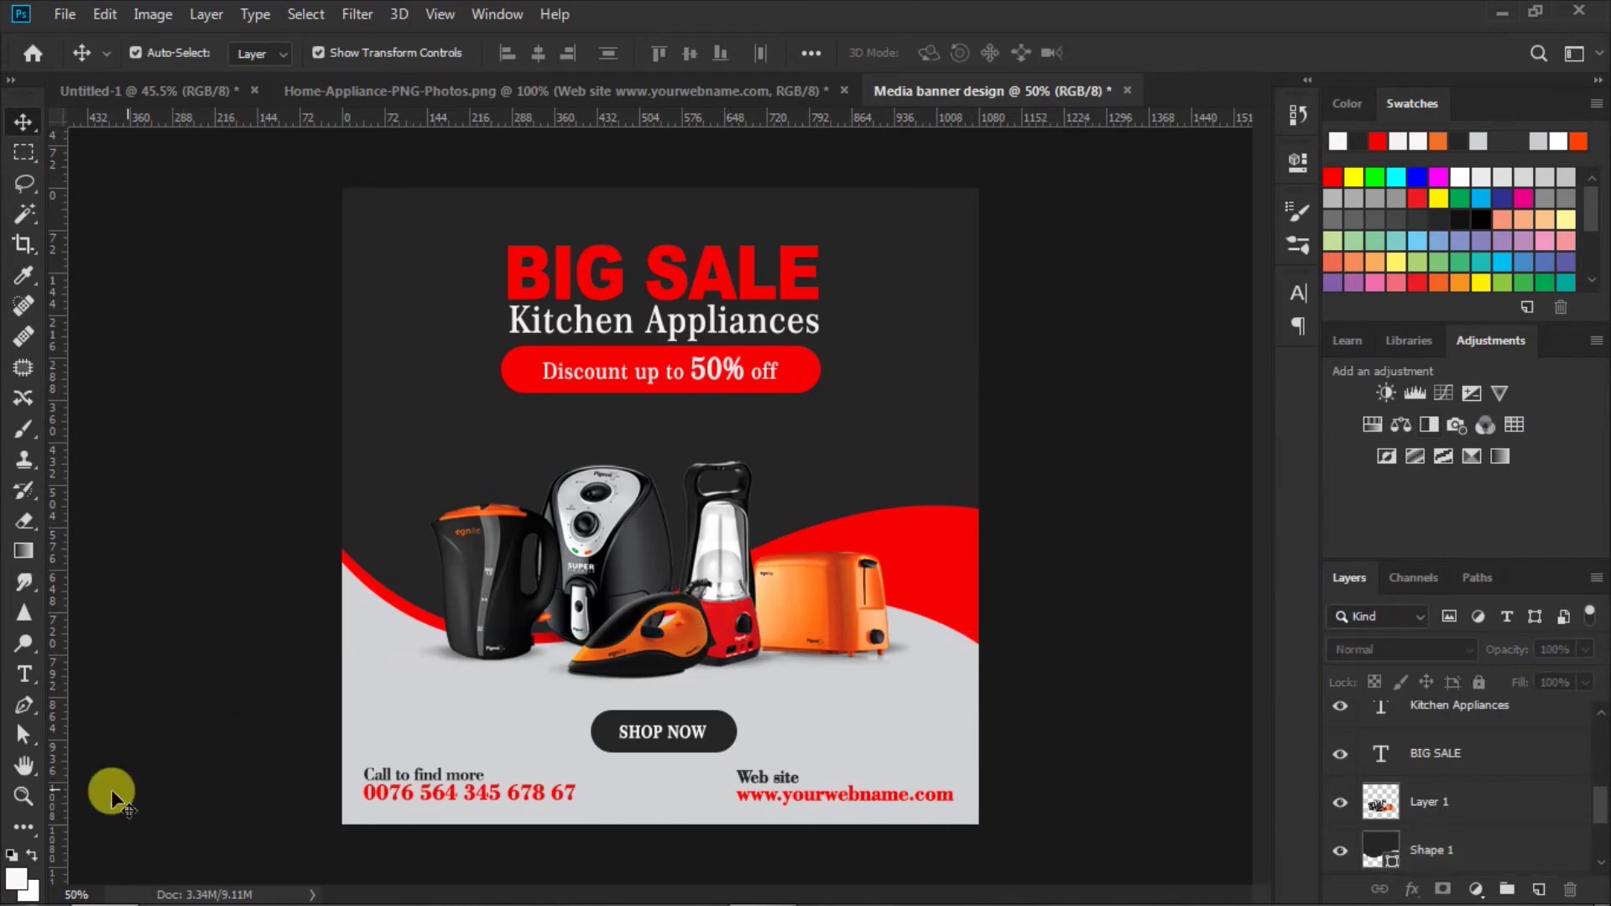
- Draw a small red-filled circle right of the discount pill
{"action": "left_click", "coordinate": [24, 827]}
{"action": "left_click", "coordinate": [78, 804]}
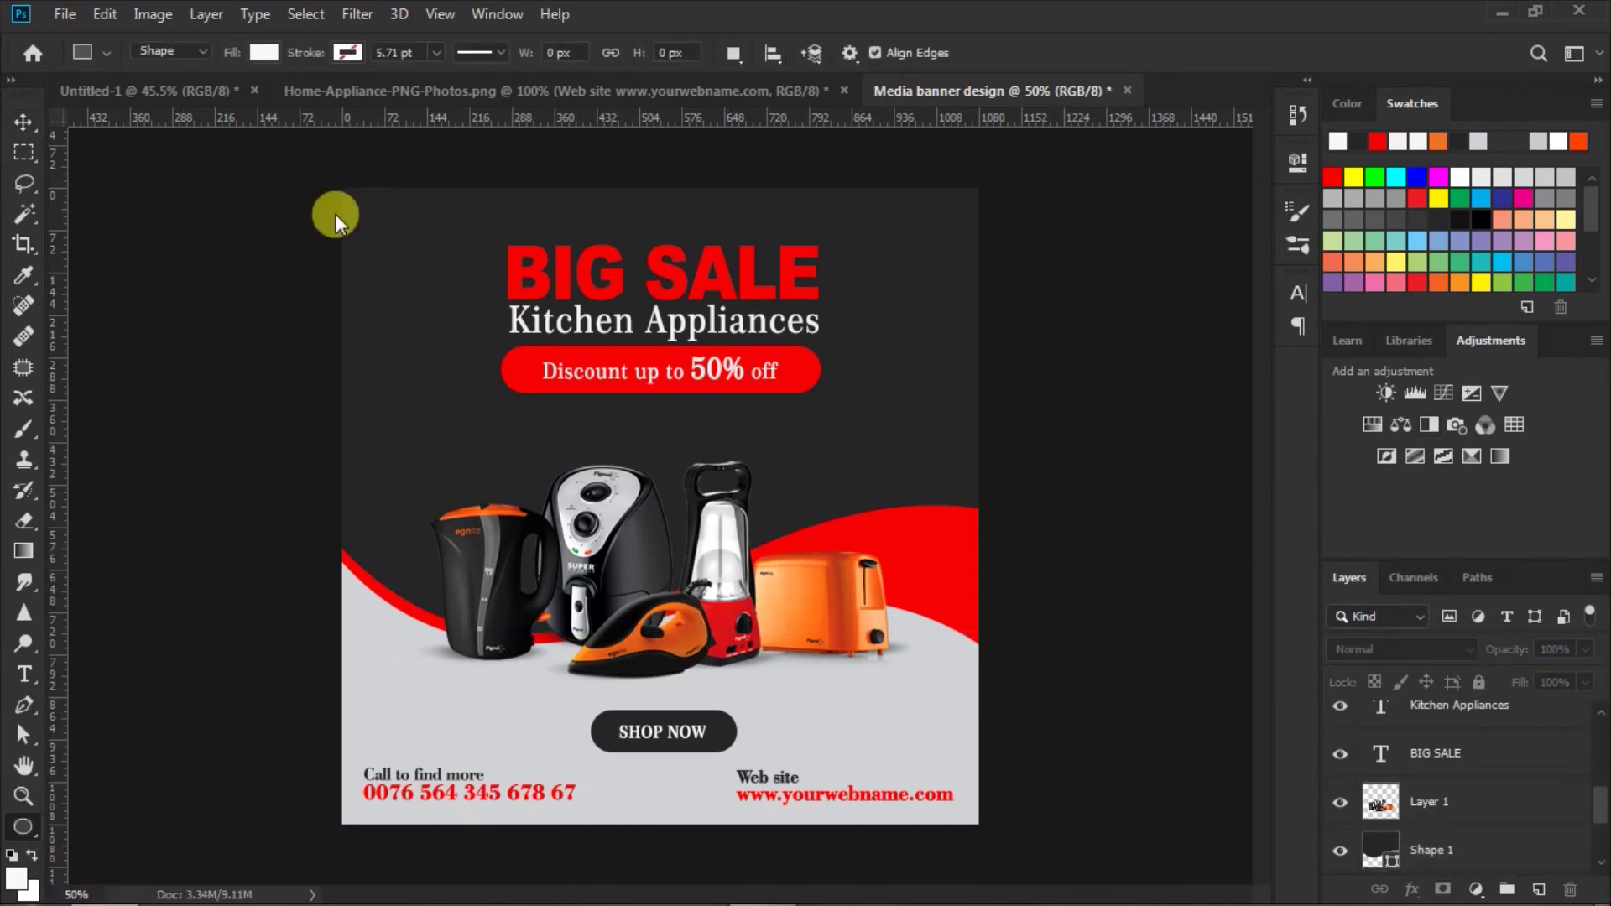
{"action": "left_click", "coordinate": [263, 51]}
{"action": "left_click", "coordinate": [180, 174]}
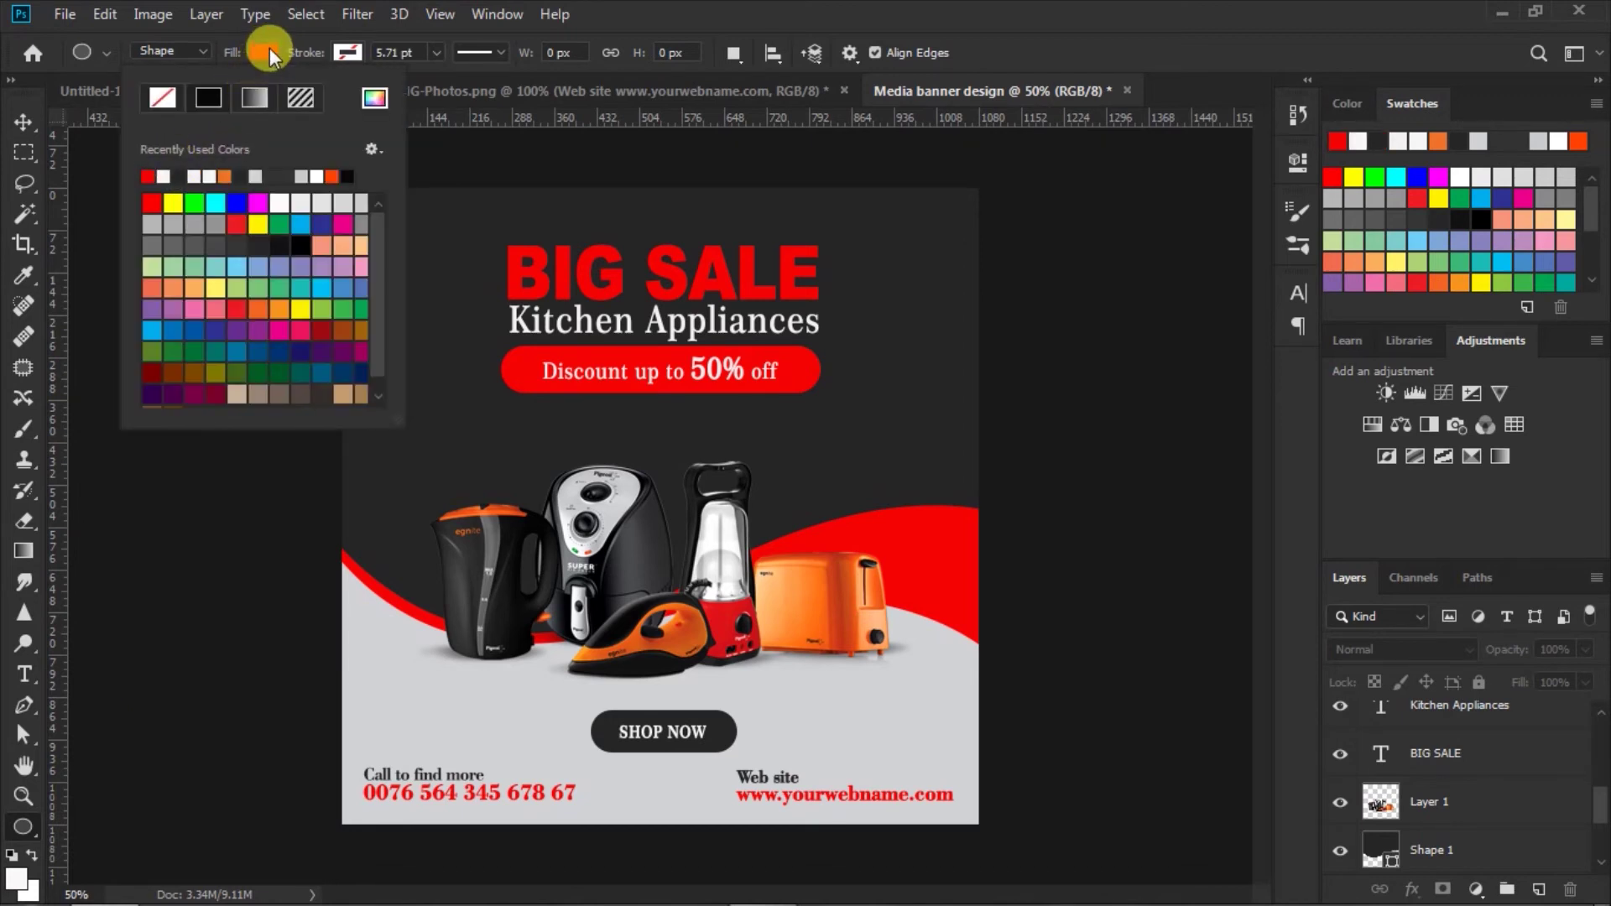
{"action": "left_click", "coordinate": [270, 48]}
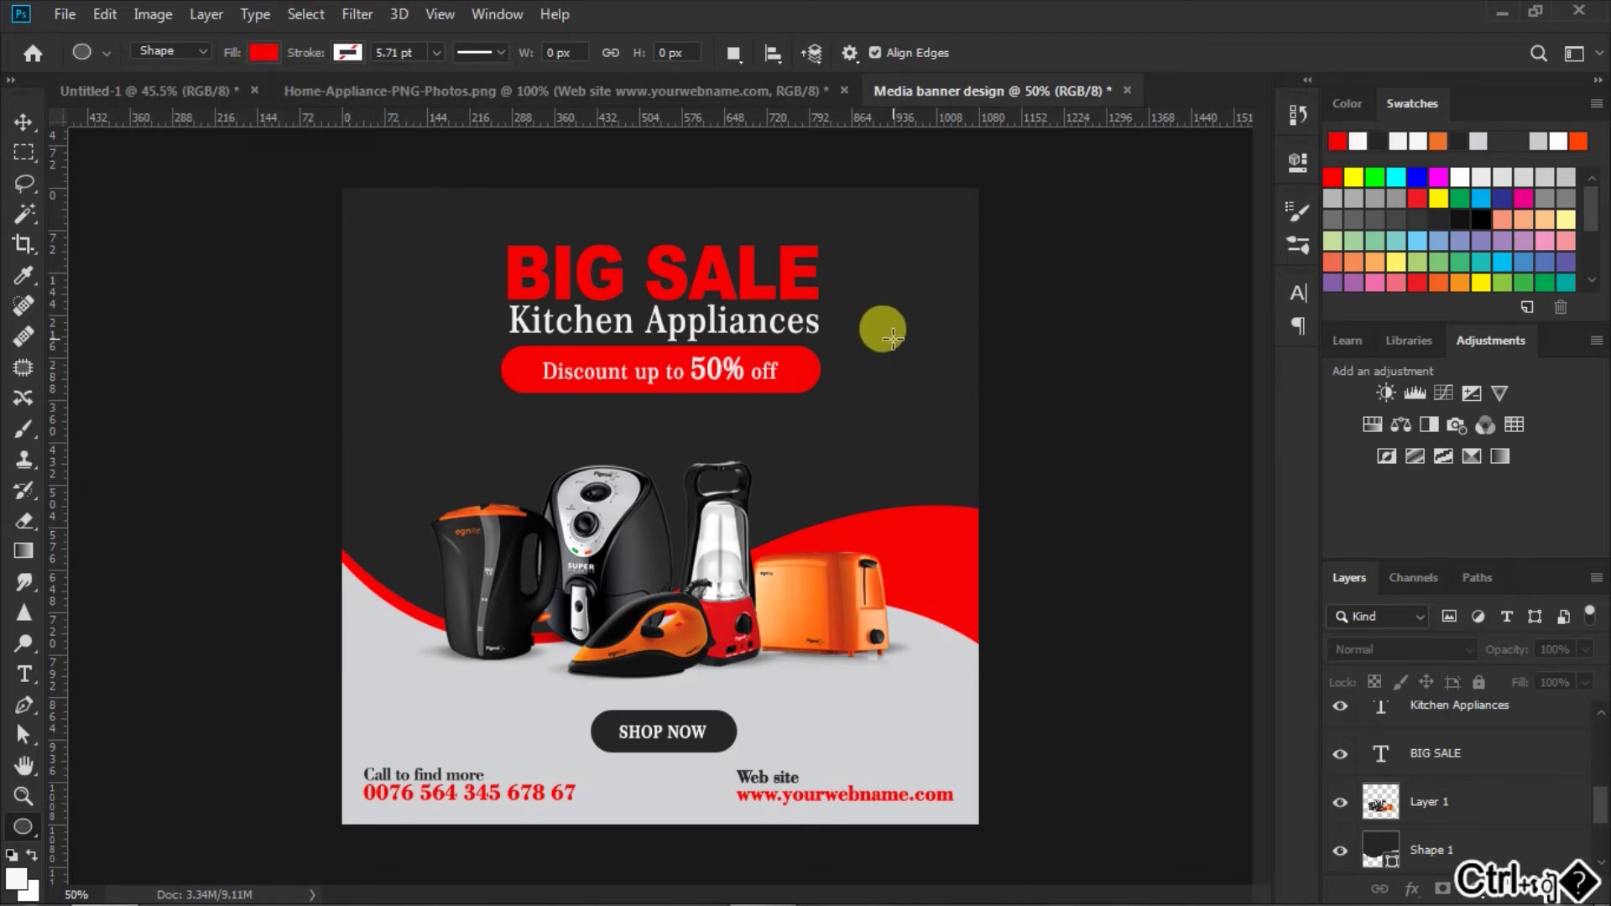
{"action": "key", "text": "ctrl+shift+j"}
{"action": "left_click_drag", "start_coordinate": [891, 325], "coordinate": [943, 392]}
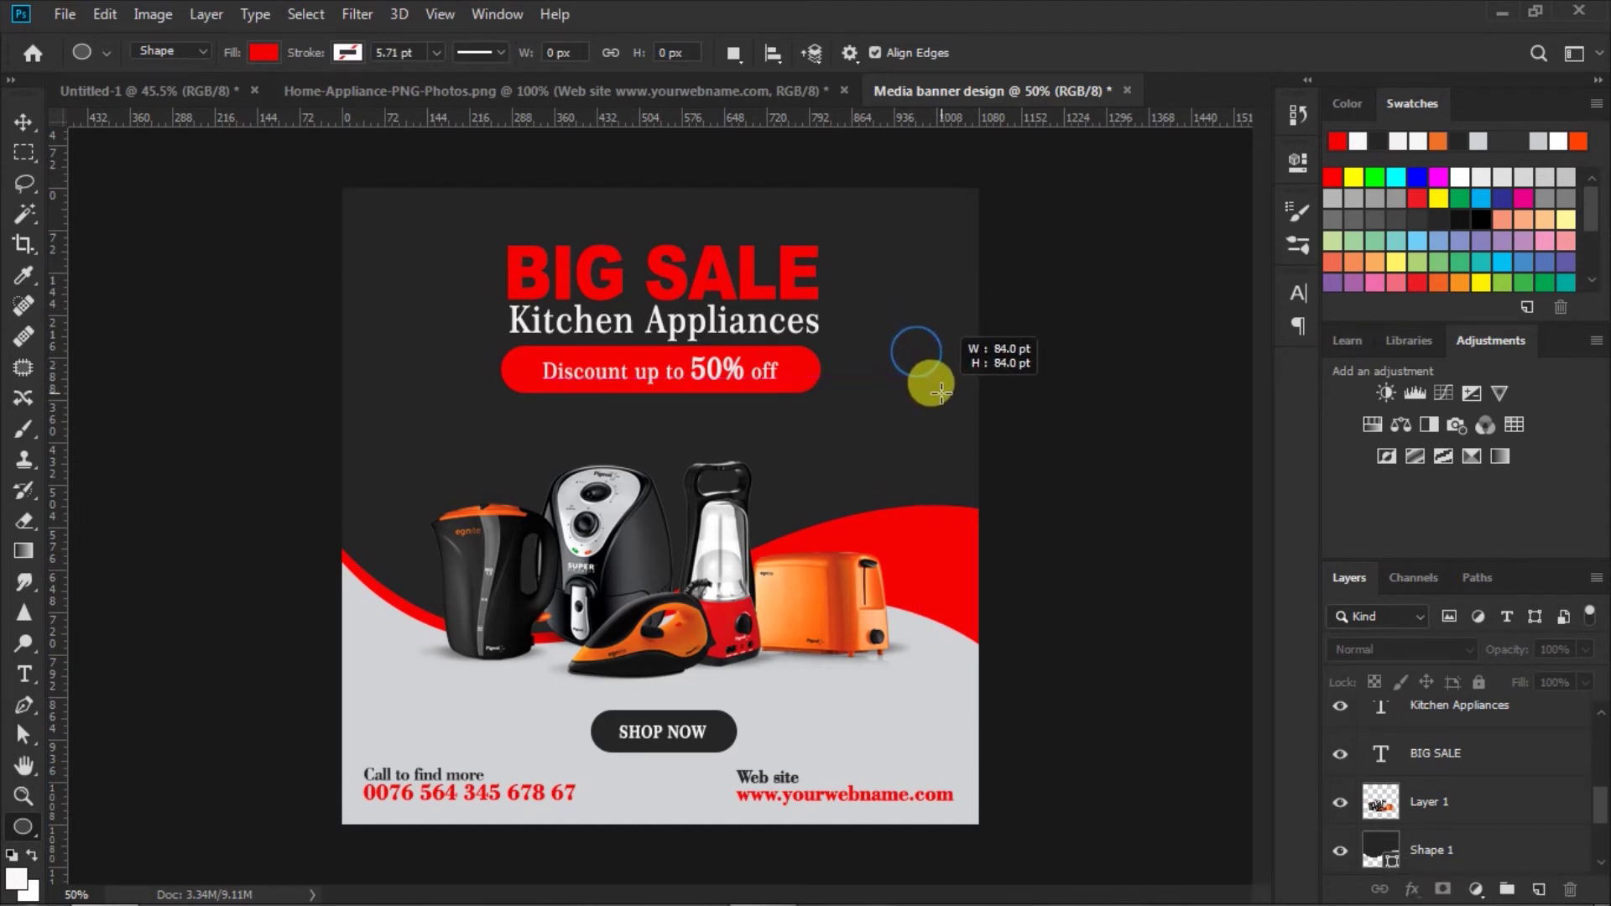
{"action": "left_click_drag", "start_coordinate": [943, 392], "coordinate": [933, 378]}
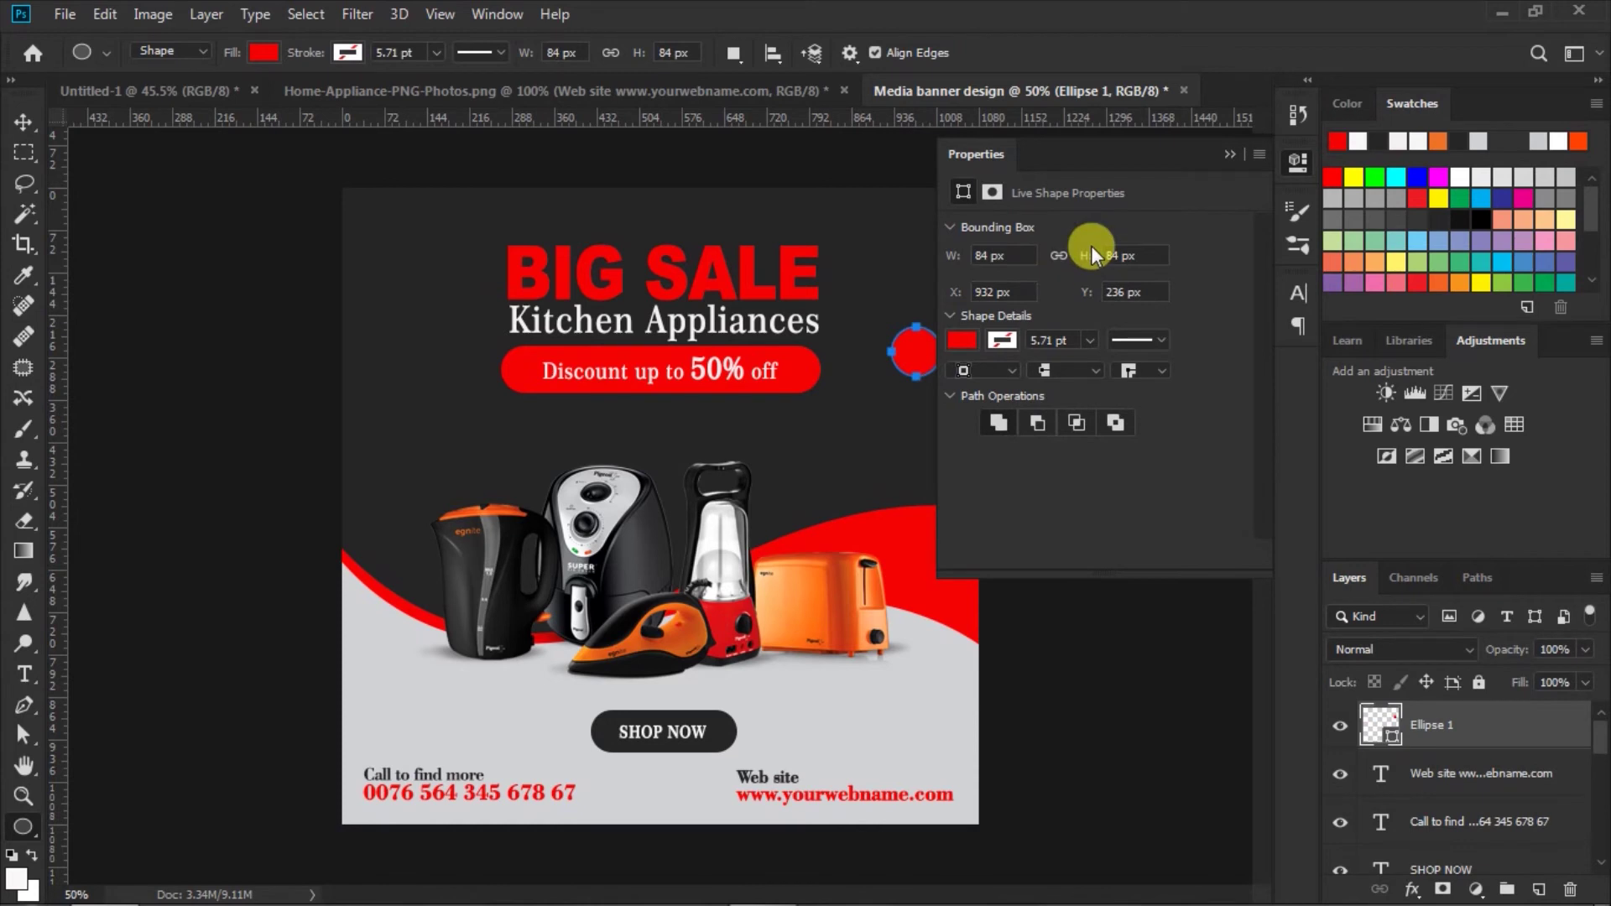
- Settle the red circle beside the discount pill, then duplicate it and nudge the copy left and down
{"action": "left_click", "coordinate": [1230, 154]}
{"action": "left_click", "coordinate": [21, 124]}
{"action": "left_click_drag", "start_coordinate": [922, 359], "coordinate": [934, 385]}
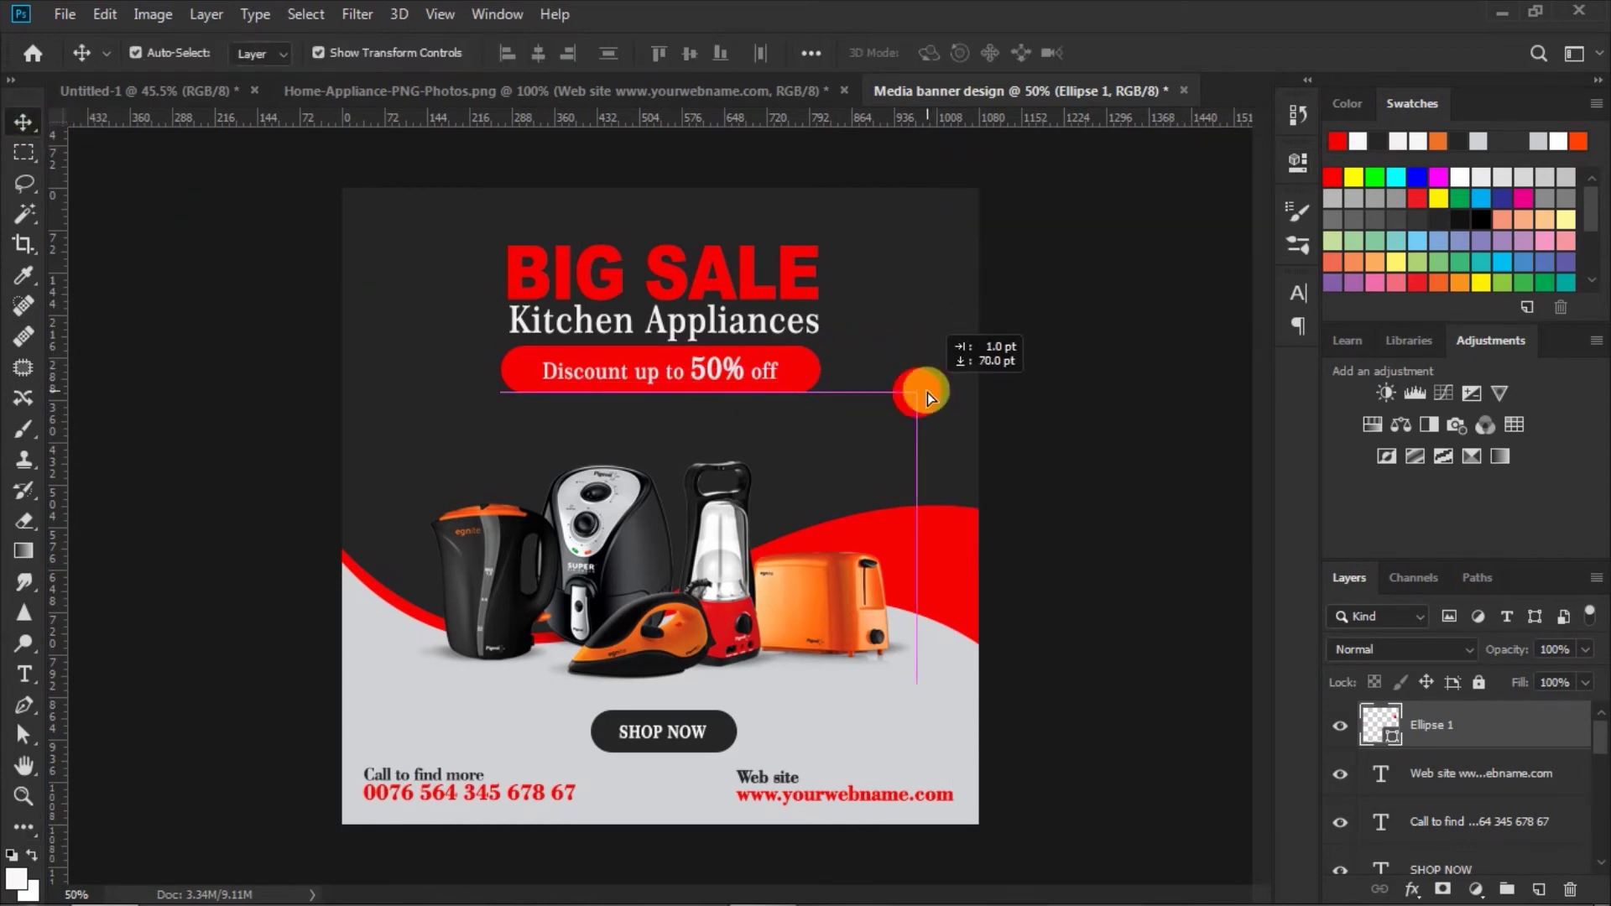
{"action": "left_click_drag", "start_coordinate": [934, 384], "coordinate": [927, 391]}
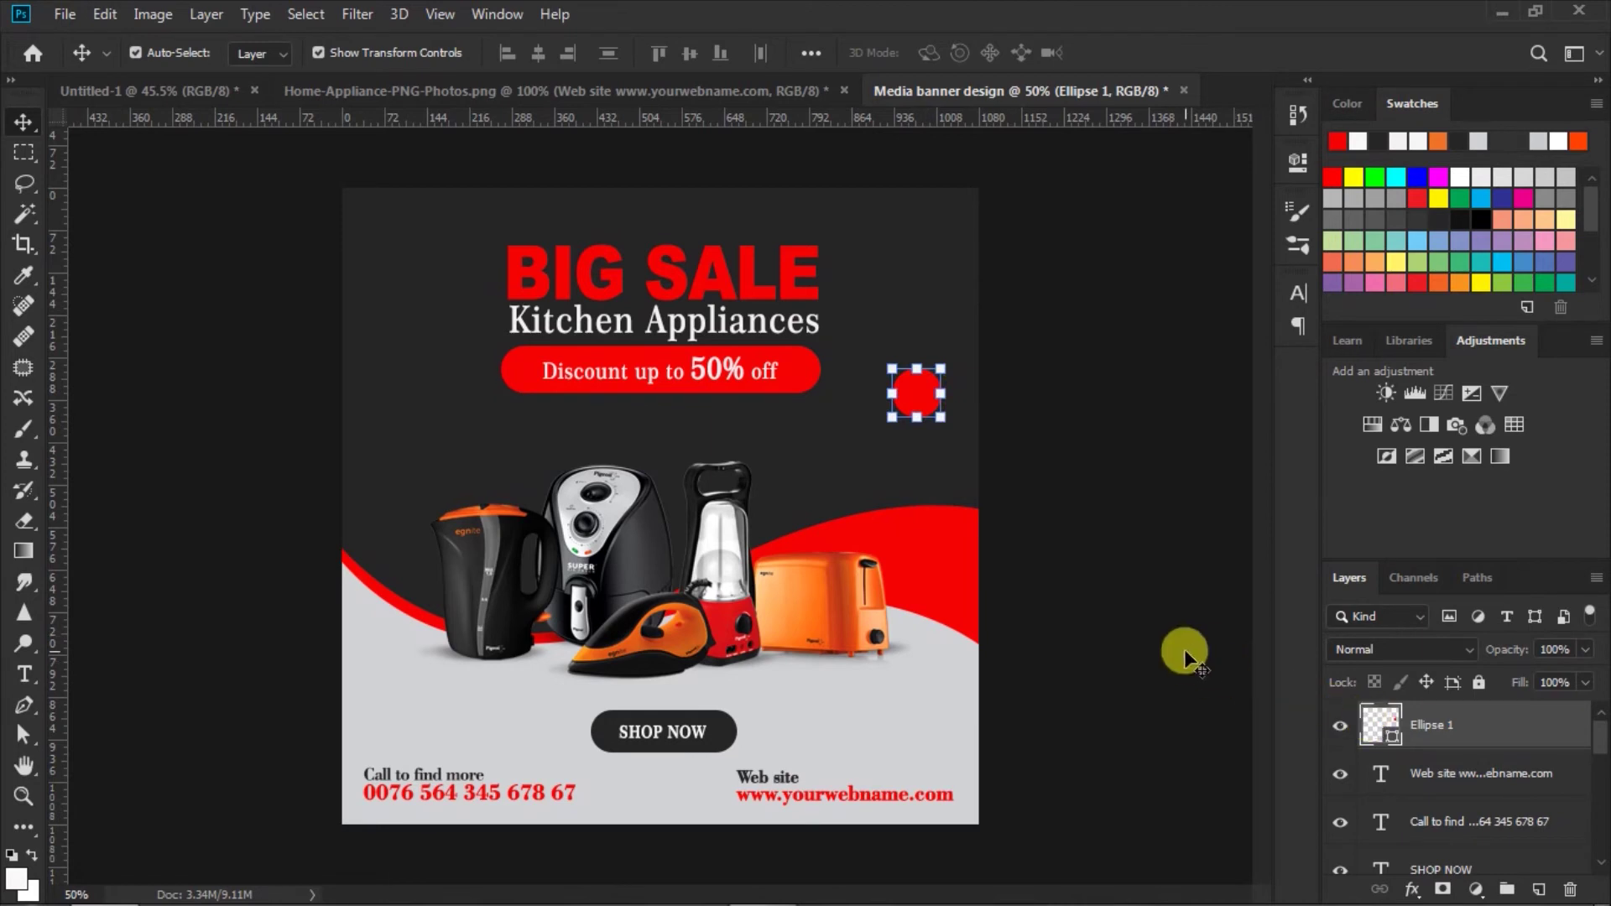
{"action": "key", "text": "ctrl+j"}
{"action": "key", "text": "Left"}
{"action": "key", "text": "Left"}
{"action": "key", "text": "Left"}
{"action": "key", "text": "Left"}
{"action": "key", "text": "Left"}
{"action": "key", "text": "Left"}
{"action": "key", "text": "Down"}
{"action": "key", "text": "Down"}
{"action": "key", "text": "Down"}
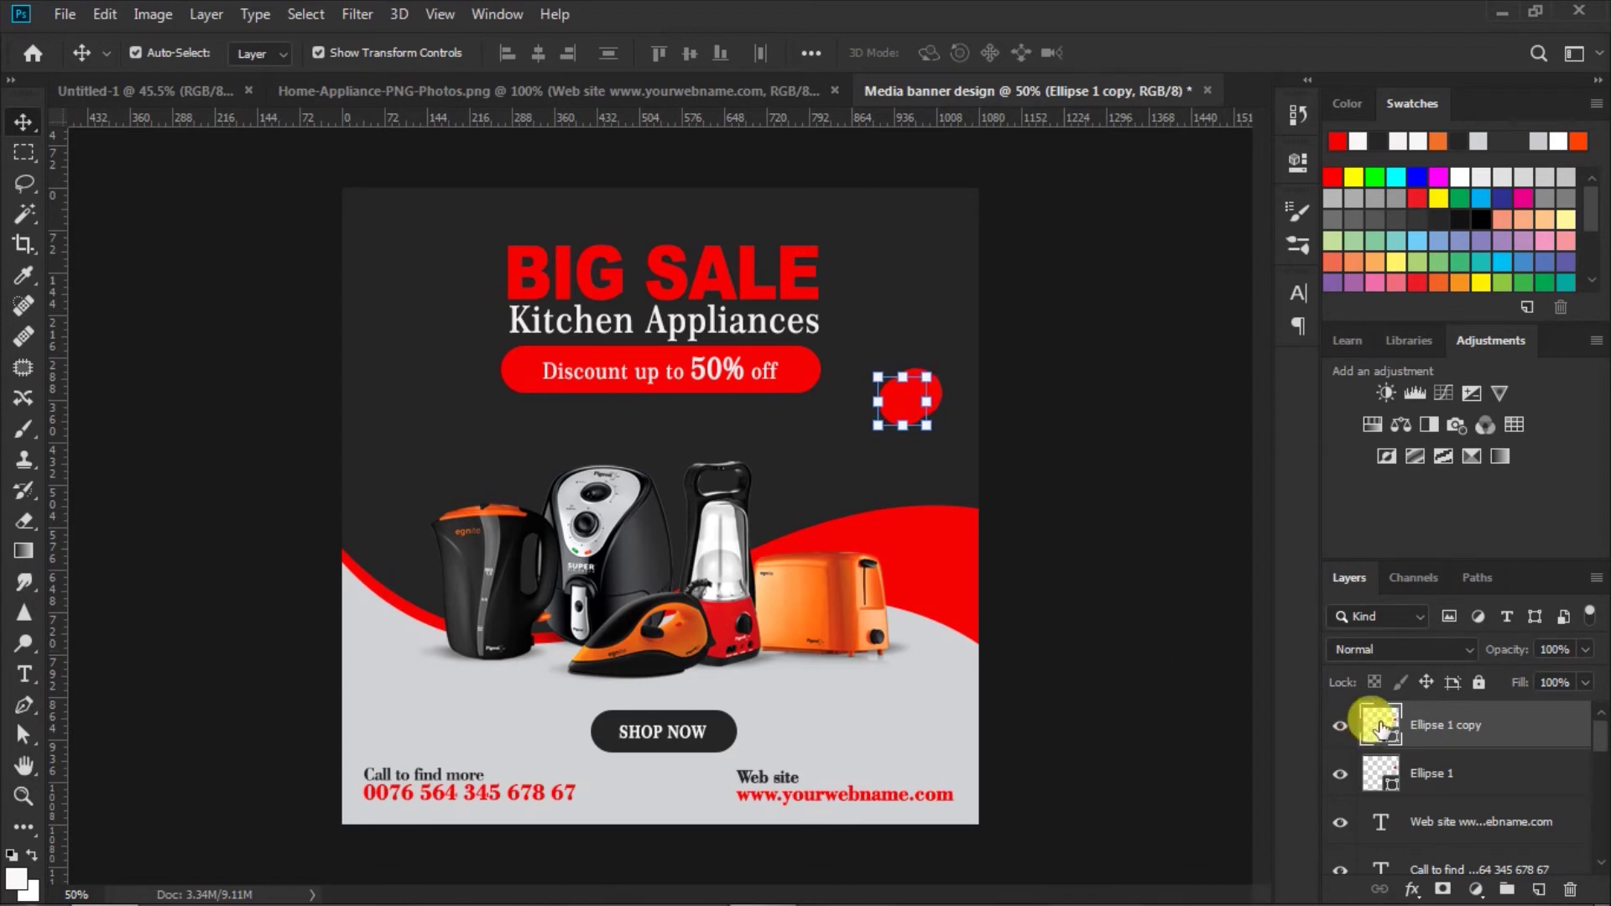
- Make Ellipse 1 copy a white-outlined ring with no fill, offset left and down
{"action": "left_click", "coordinate": [28, 826]}
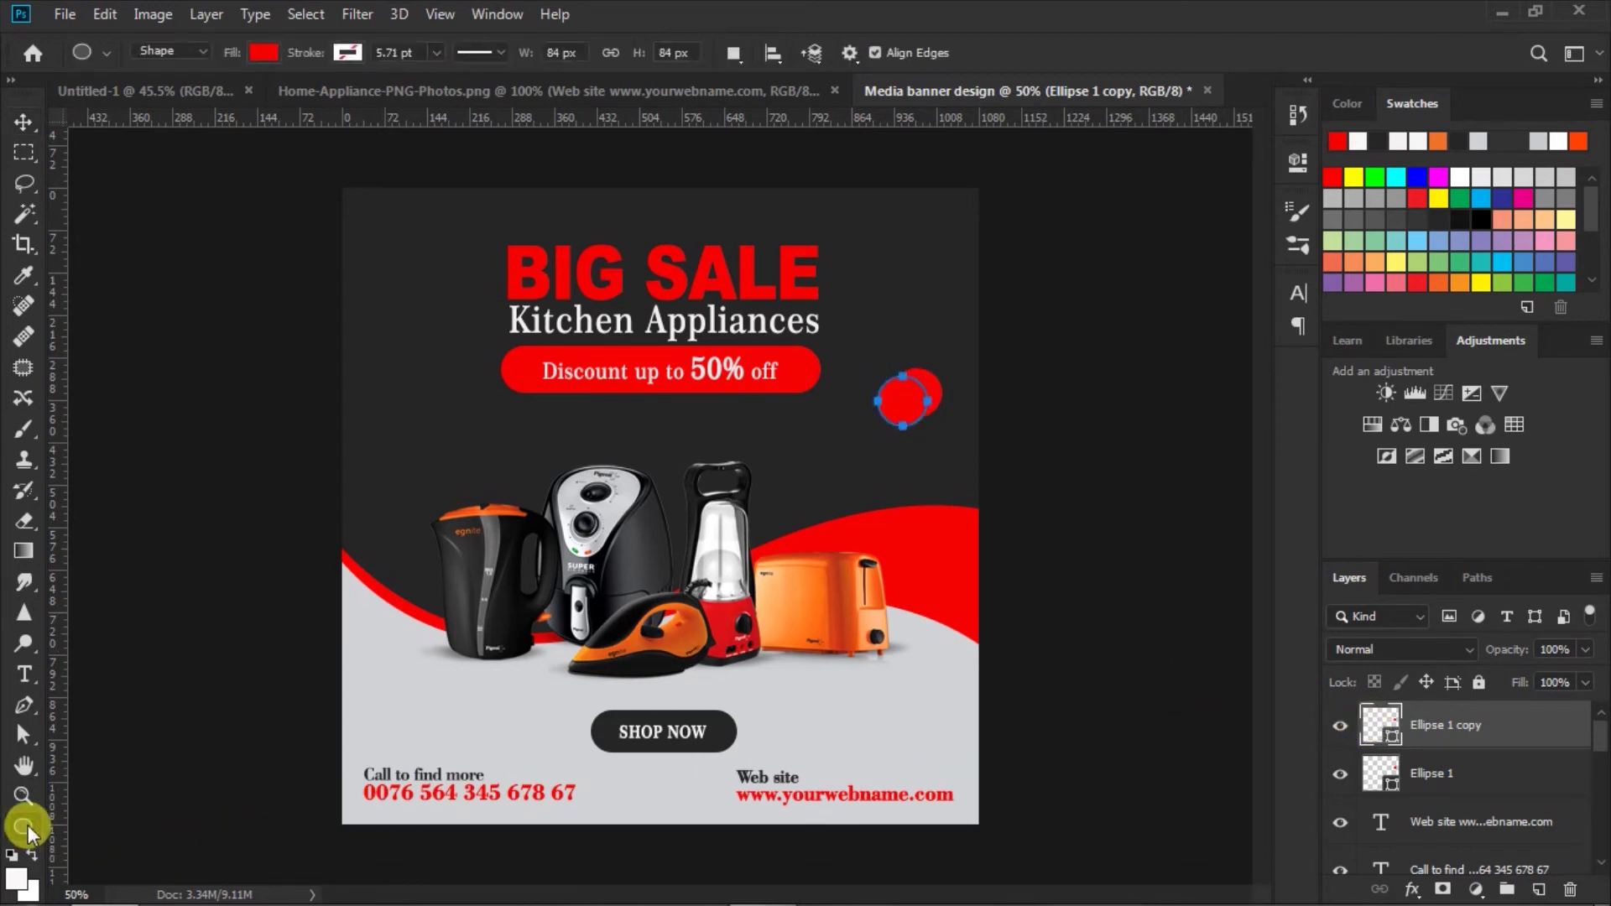
{"action": "left_click", "coordinate": [263, 52]}
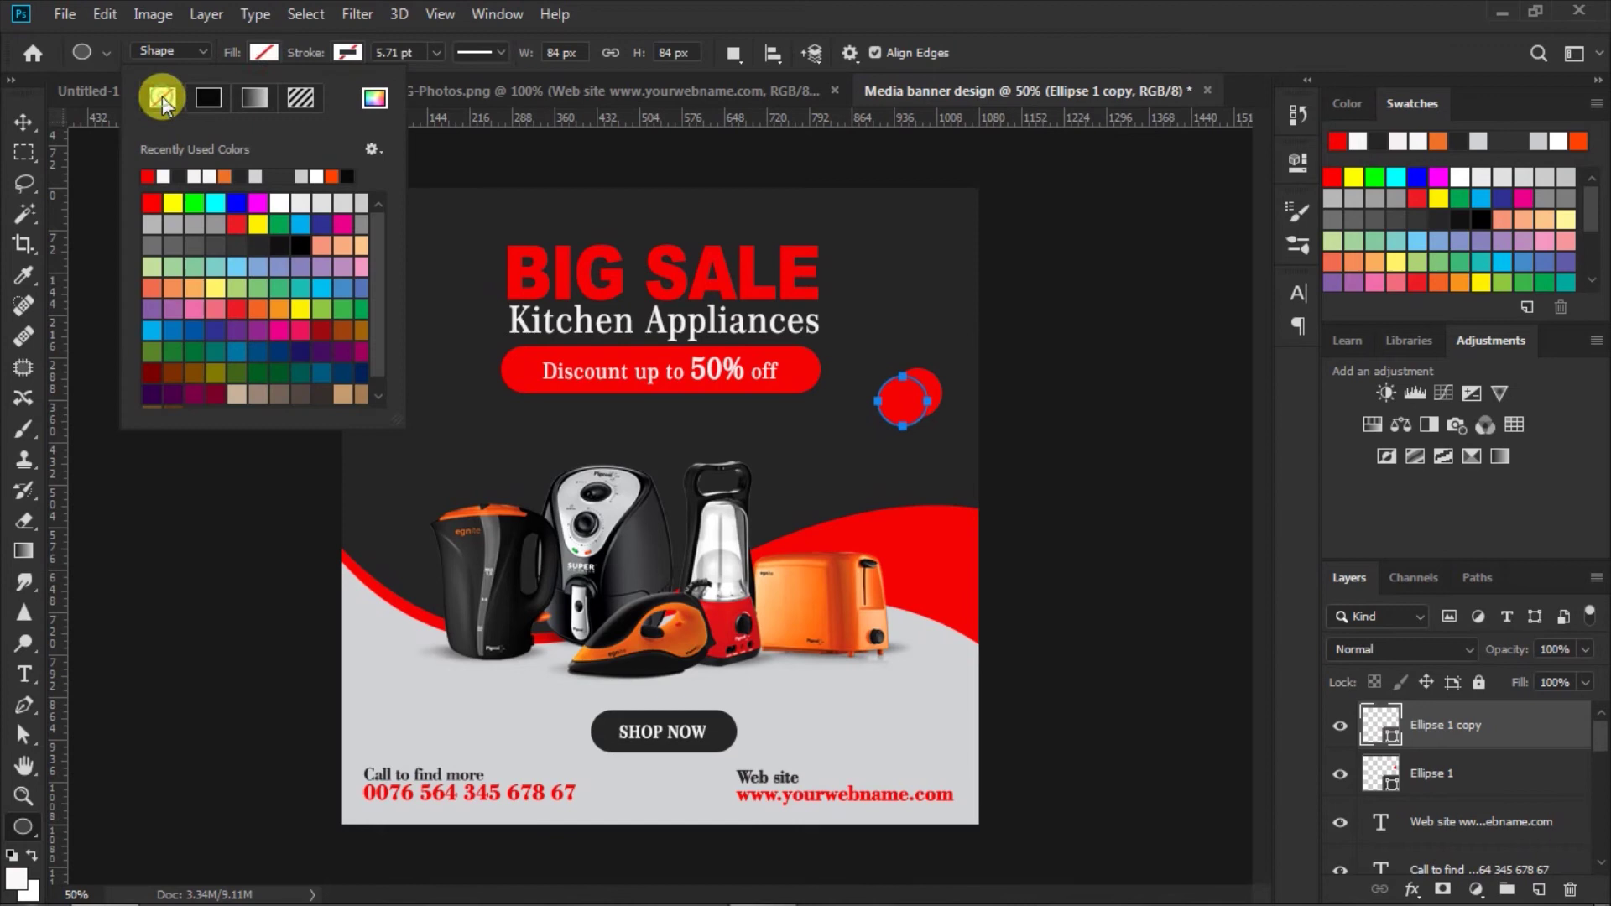
{"action": "left_click", "coordinate": [347, 52]}
{"action": "left_click", "coordinate": [251, 173]}
{"action": "left_click", "coordinate": [23, 122]}
{"action": "left_click", "coordinate": [926, 386]}
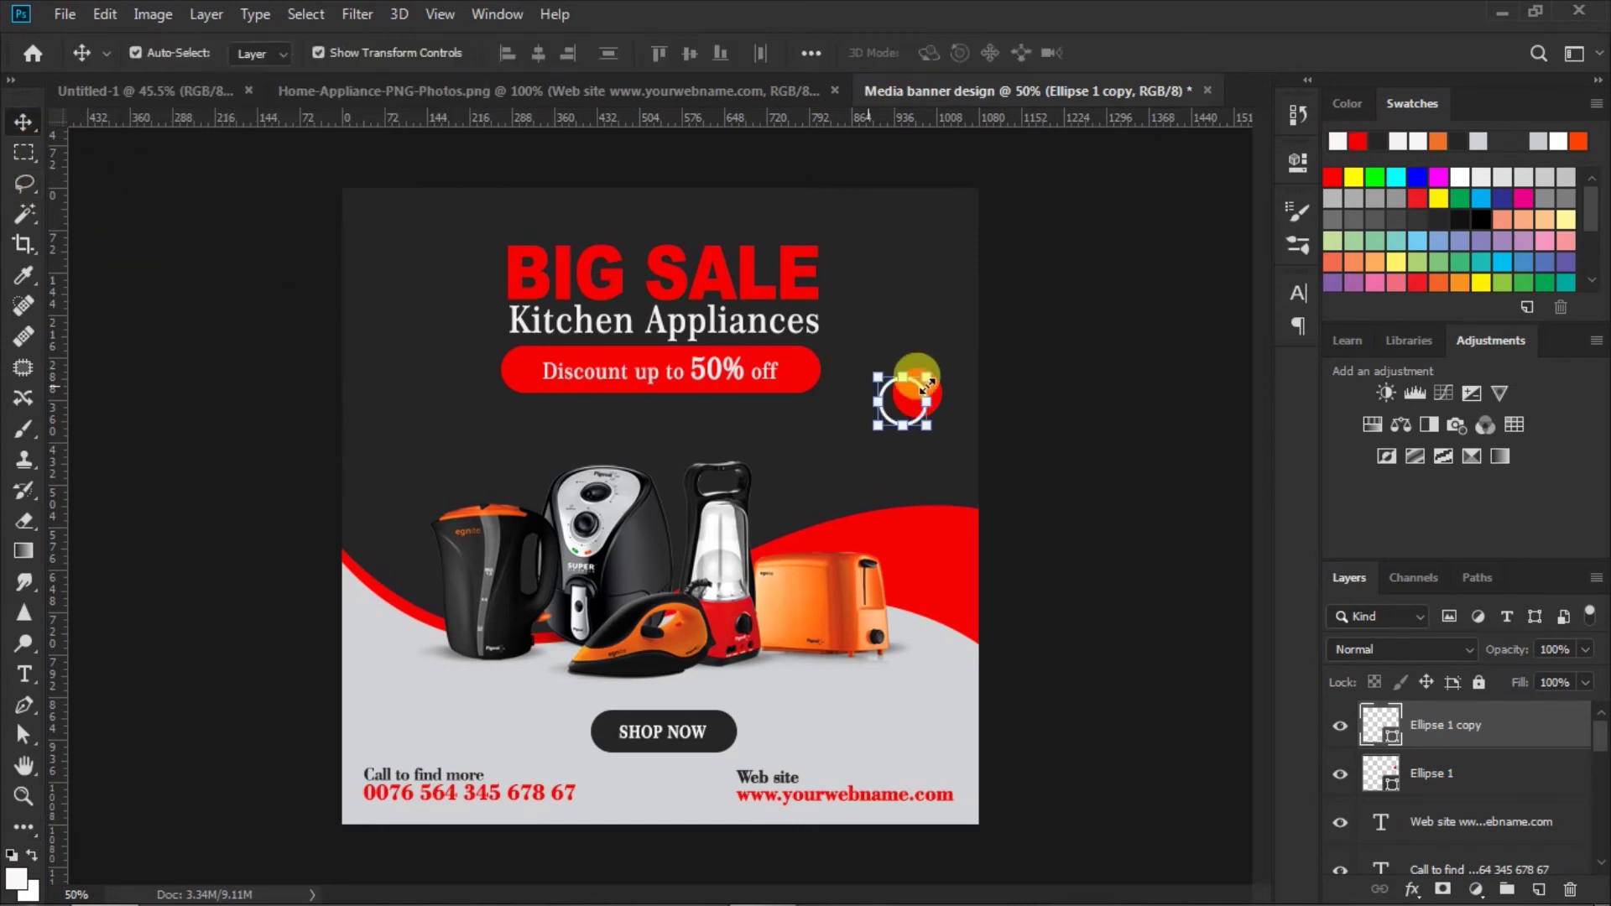
{"action": "key", "text": "Left"}
{"action": "key", "text": "Left"}
{"action": "key", "text": "Left"}
{"action": "key", "text": "Down"}
{"action": "key", "text": "Down"}
{"action": "key", "text": "Down"}
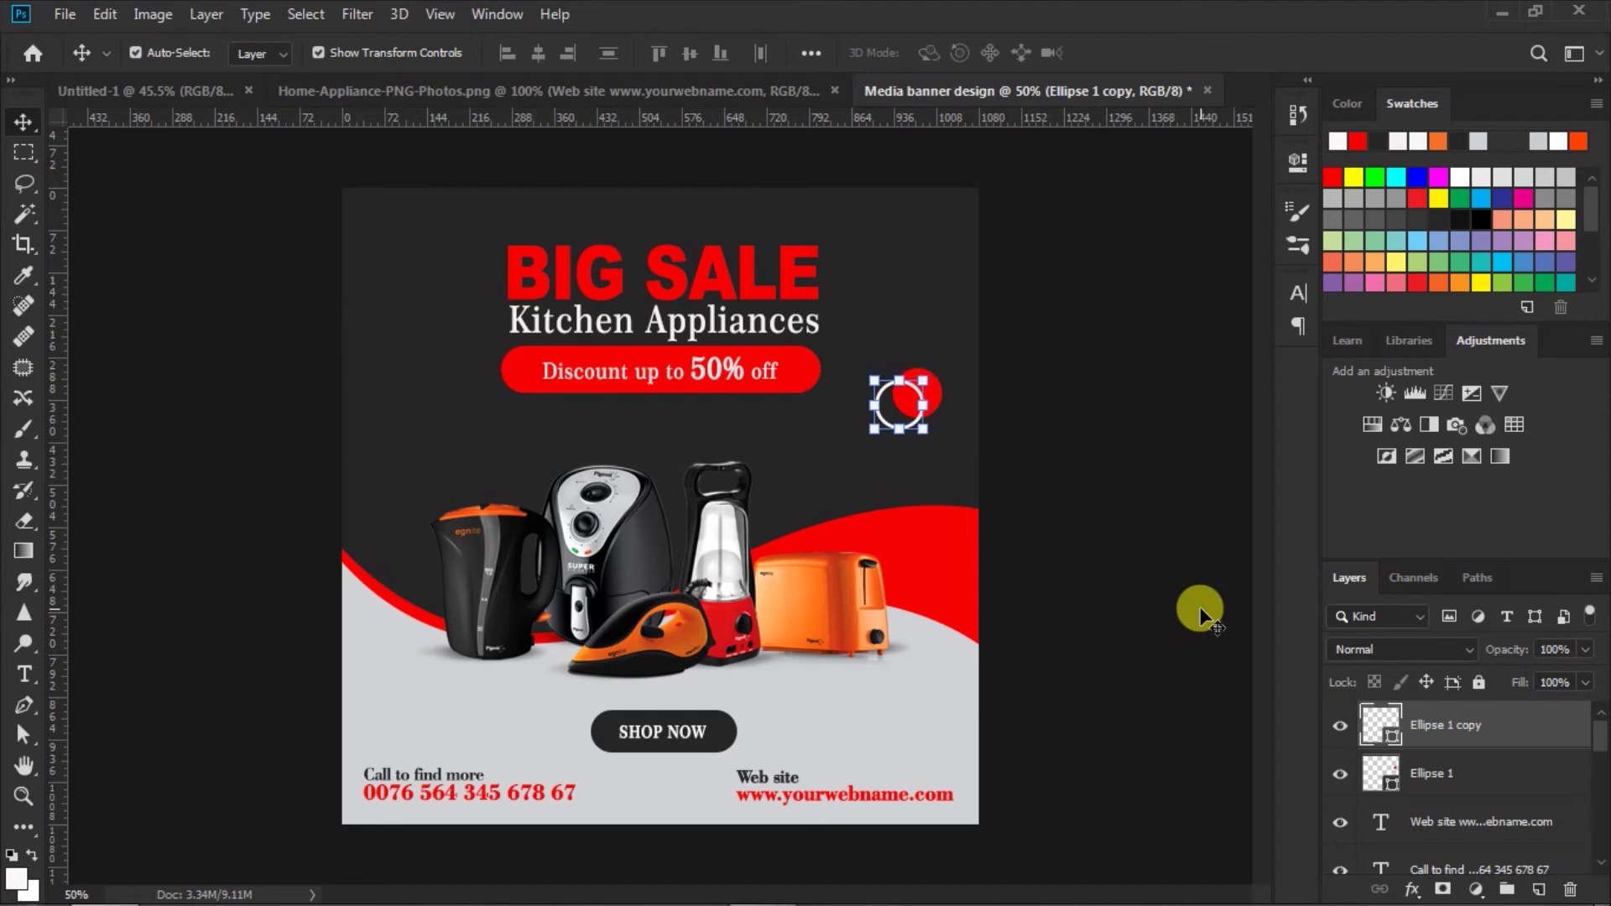
{"action": "left_click", "coordinate": [1388, 775], "text": "shift"}
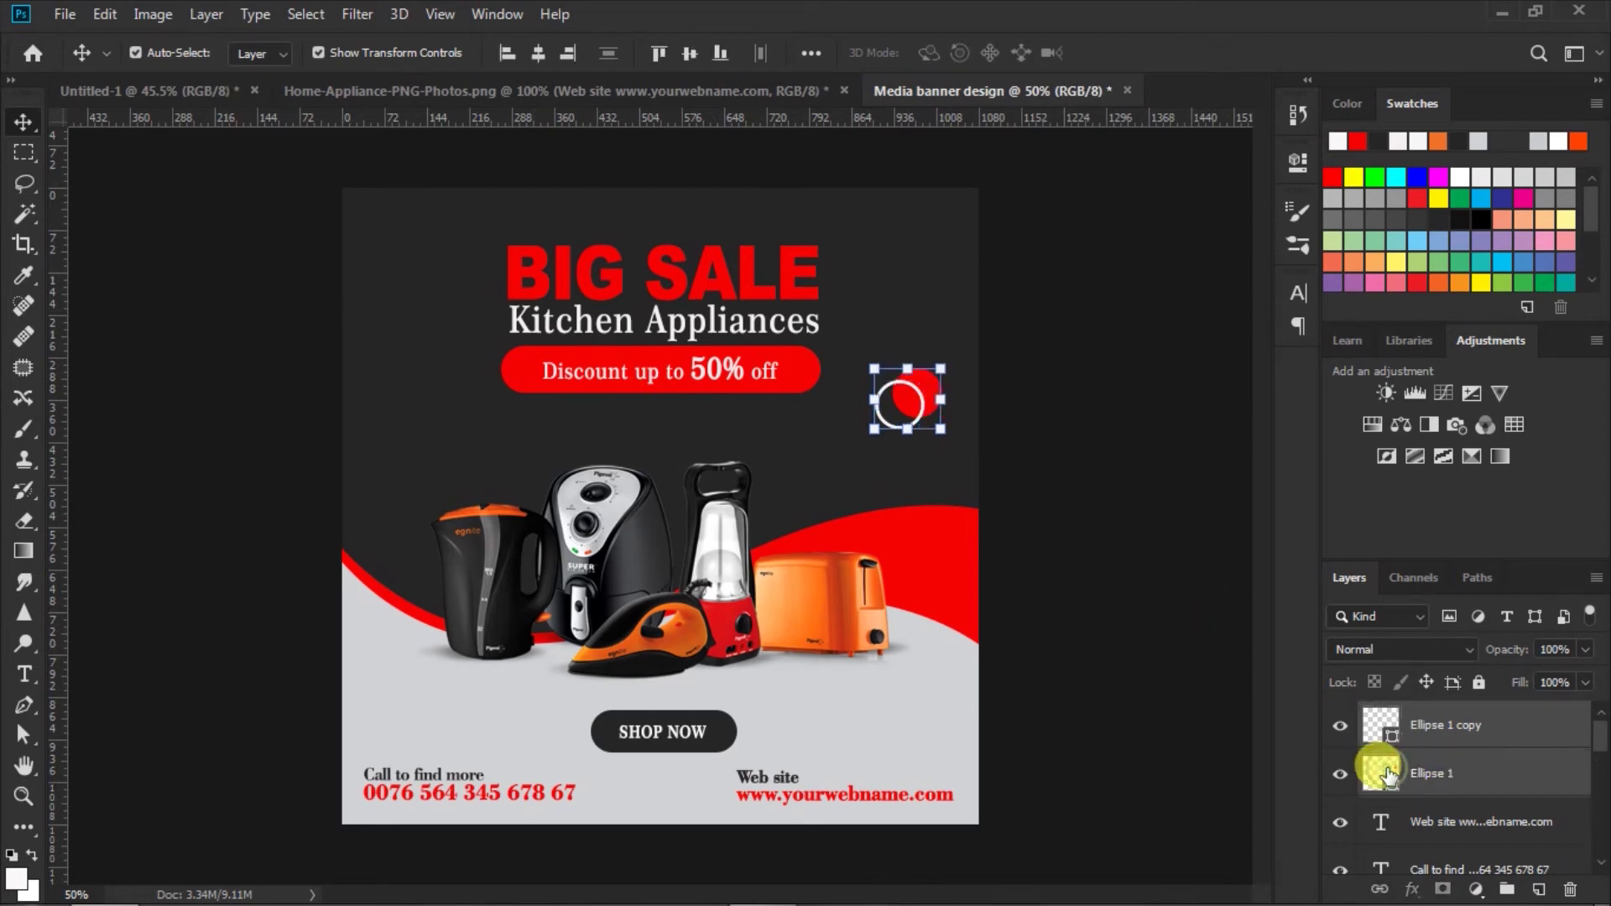
- Copy the circle-and-ring pair beside BIG SALE at top-left and beside SHOP NOW at lower-left
{"action": "left_click_drag", "start_coordinate": [924, 380], "coordinate": [436, 249]}
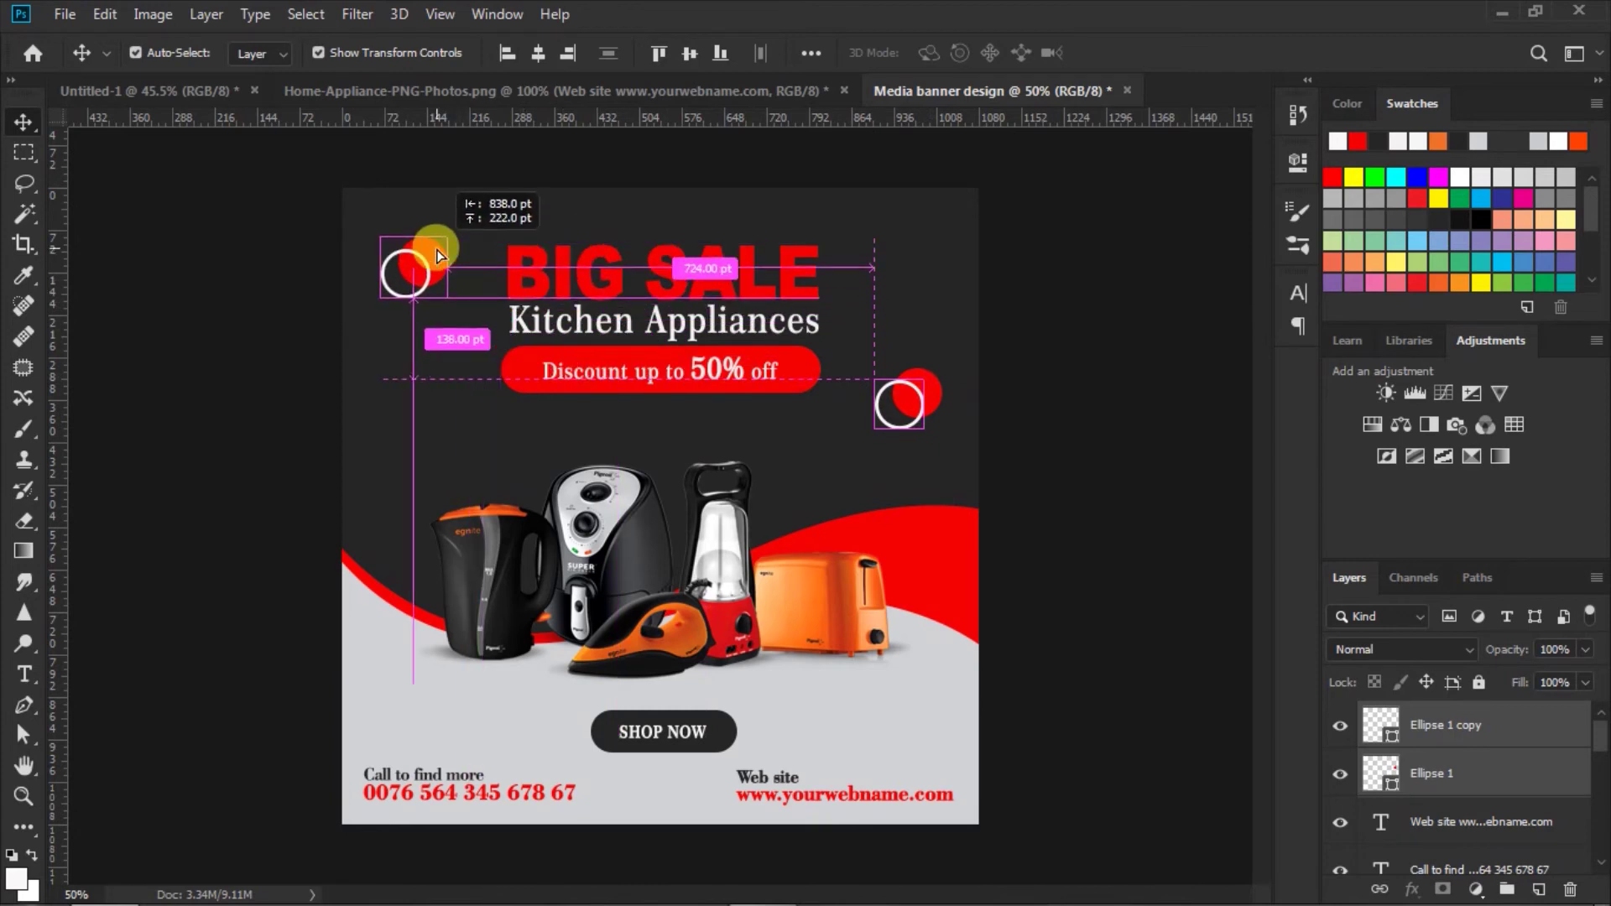
{"action": "left_click_drag", "start_coordinate": [437, 249], "coordinate": [435, 245]}
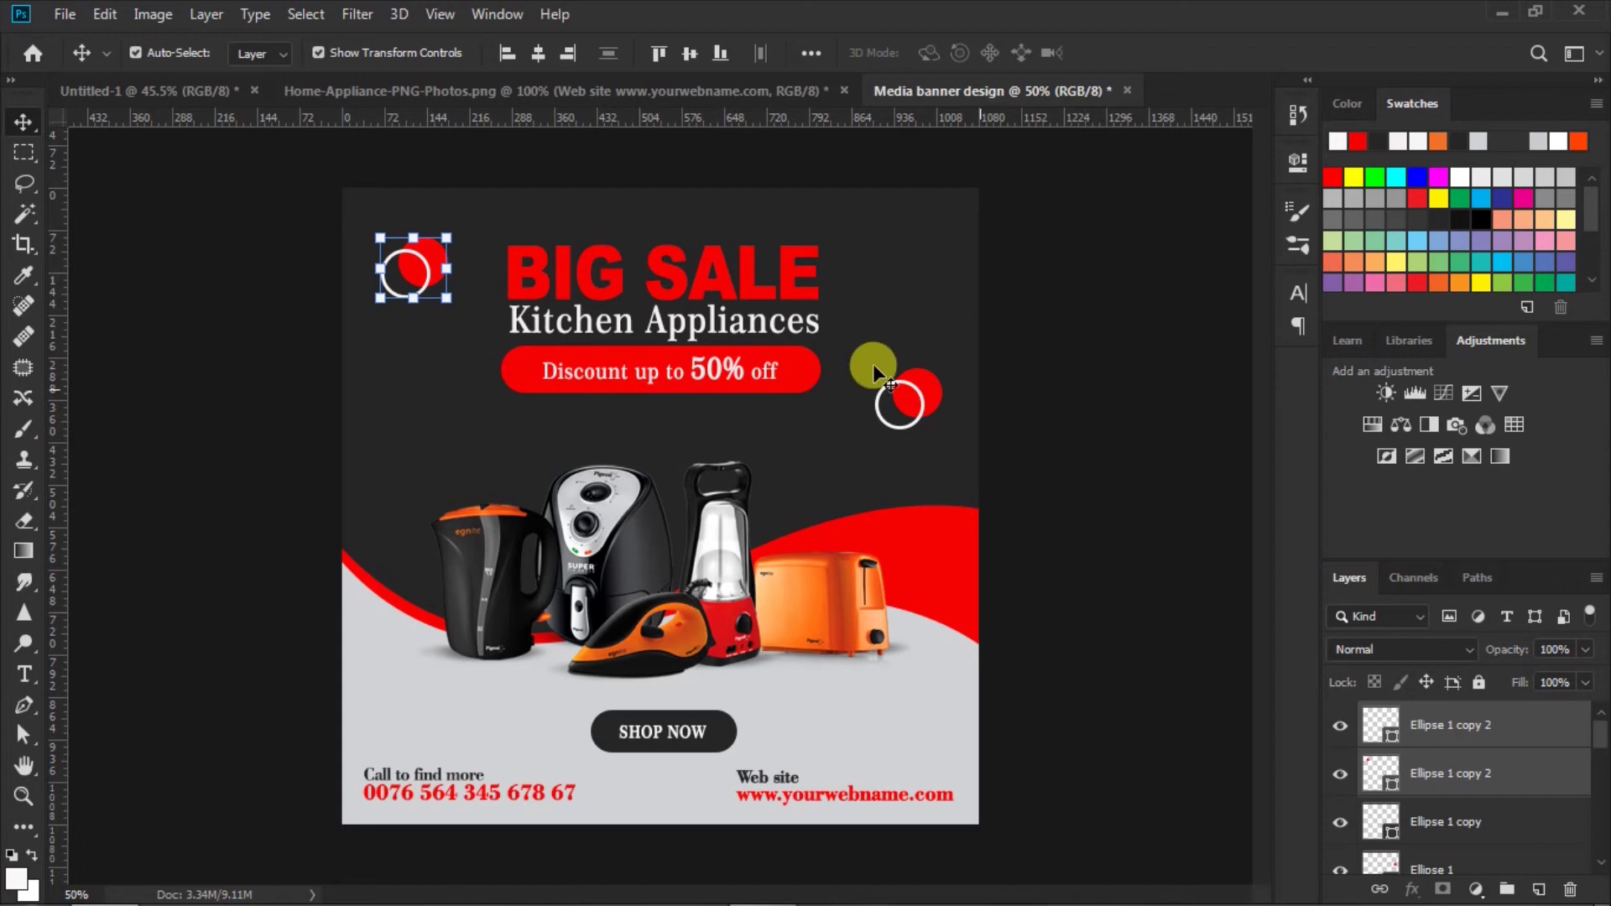
{"action": "mouse_move", "coordinate": [433, 250]}
{"action": "left_mouse_down"}
{"action": "mouse_move", "coordinate": [414, 474]}
{"action": "mouse_move", "coordinate": [521, 429]}
{"action": "mouse_move", "coordinate": [439, 600]}
{"action": "mouse_move", "coordinate": [426, 691]}
{"action": "mouse_move", "coordinate": [470, 698]}
{"action": "left_mouse_up"}
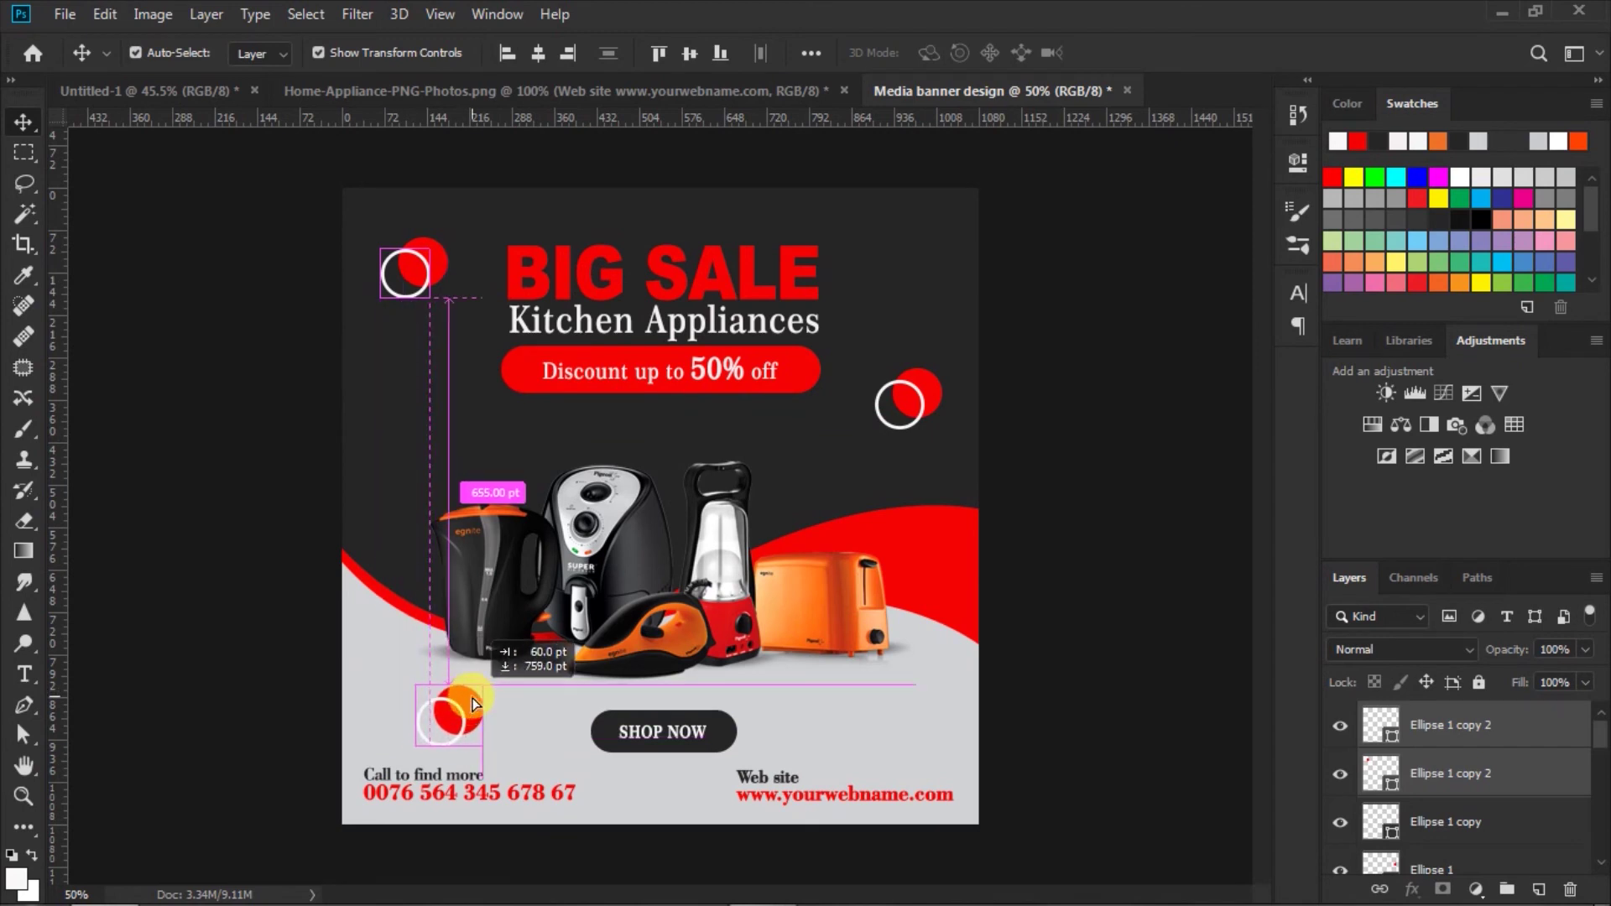
{"action": "left_click", "coordinate": [1064, 646]}
{"action": "left_click", "coordinate": [1369, 724]}
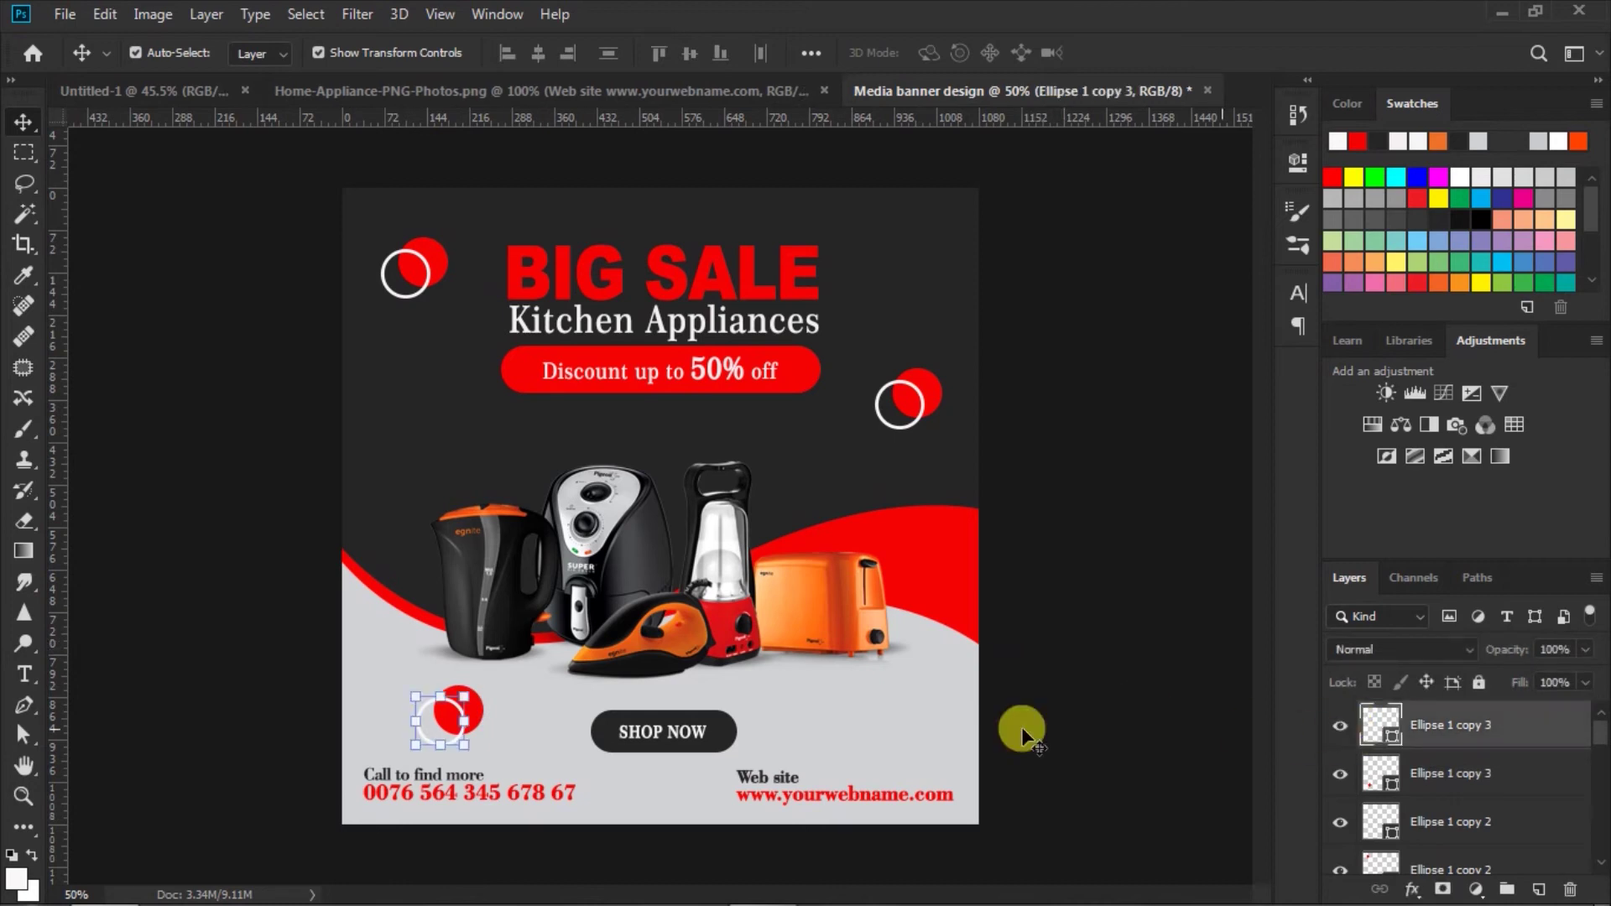
{"action": "left_click", "coordinate": [23, 827]}
{"action": "left_click", "coordinate": [346, 53]}
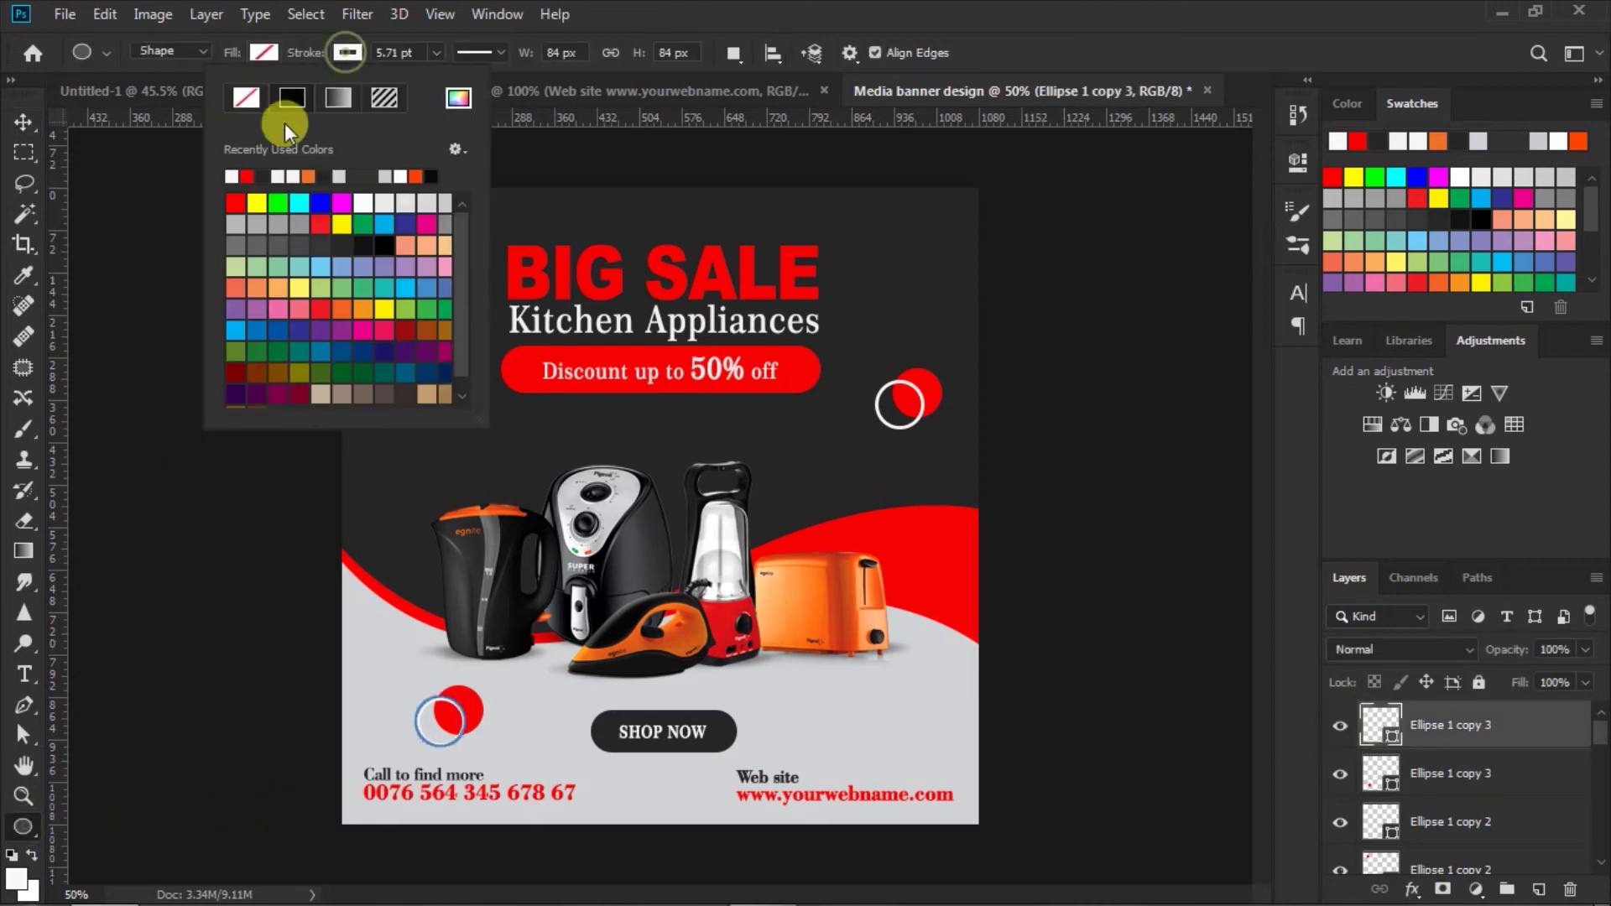
- Give the lower-left ring a dark outline and copy that pair to the bottom-right
{"action": "left_click", "coordinate": [274, 175]}
{"action": "left_click", "coordinate": [349, 50]}
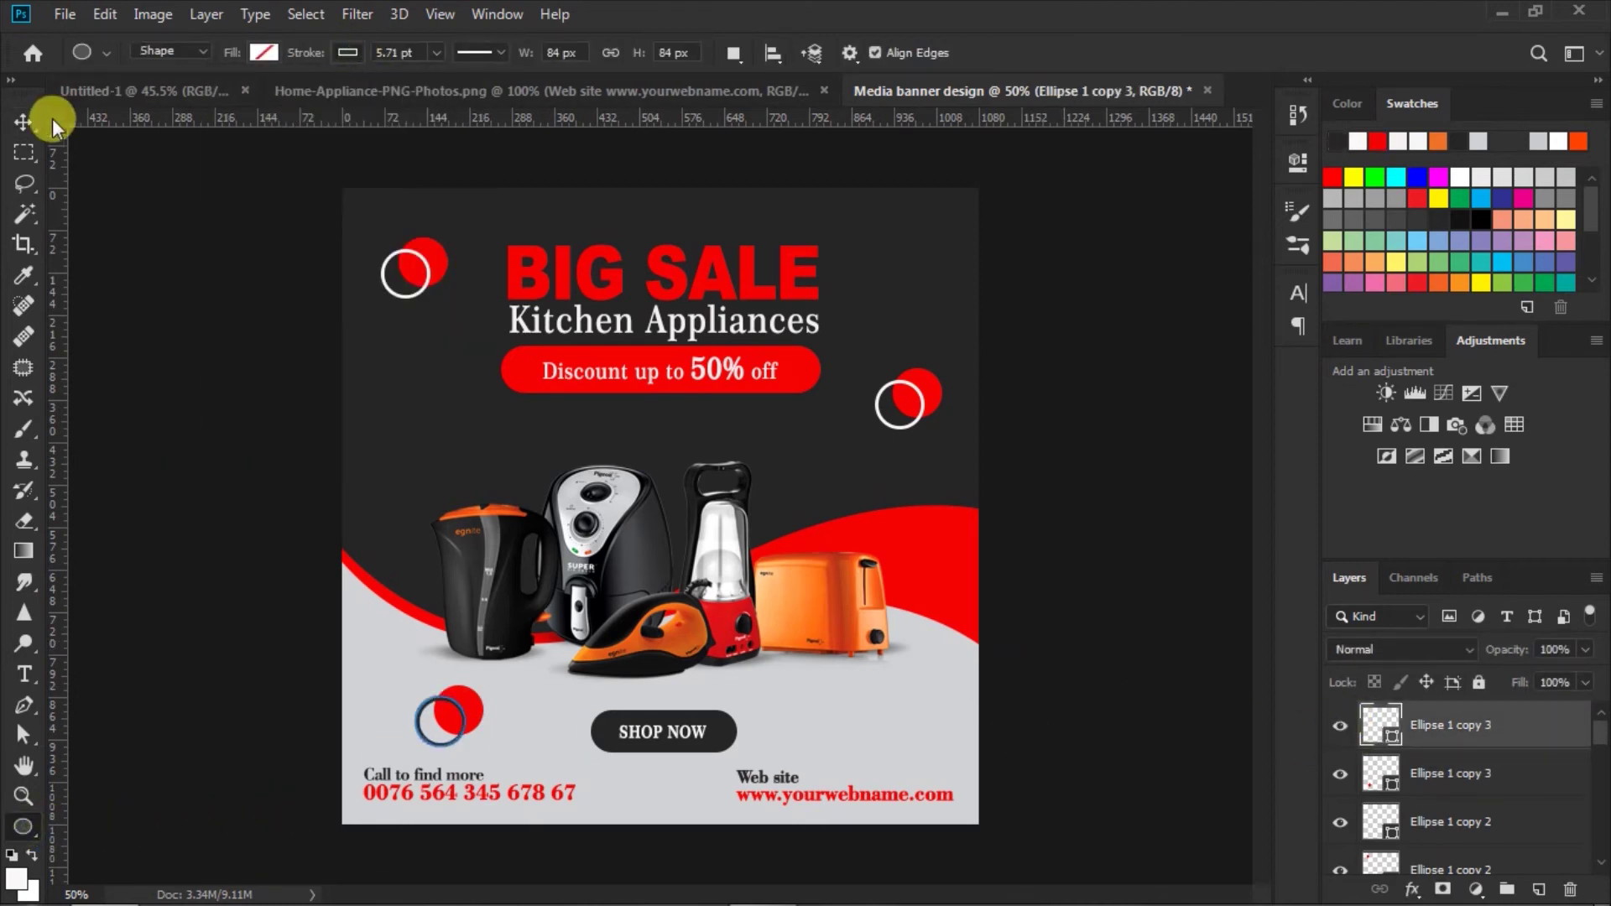
{"action": "left_click", "coordinate": [23, 122]}
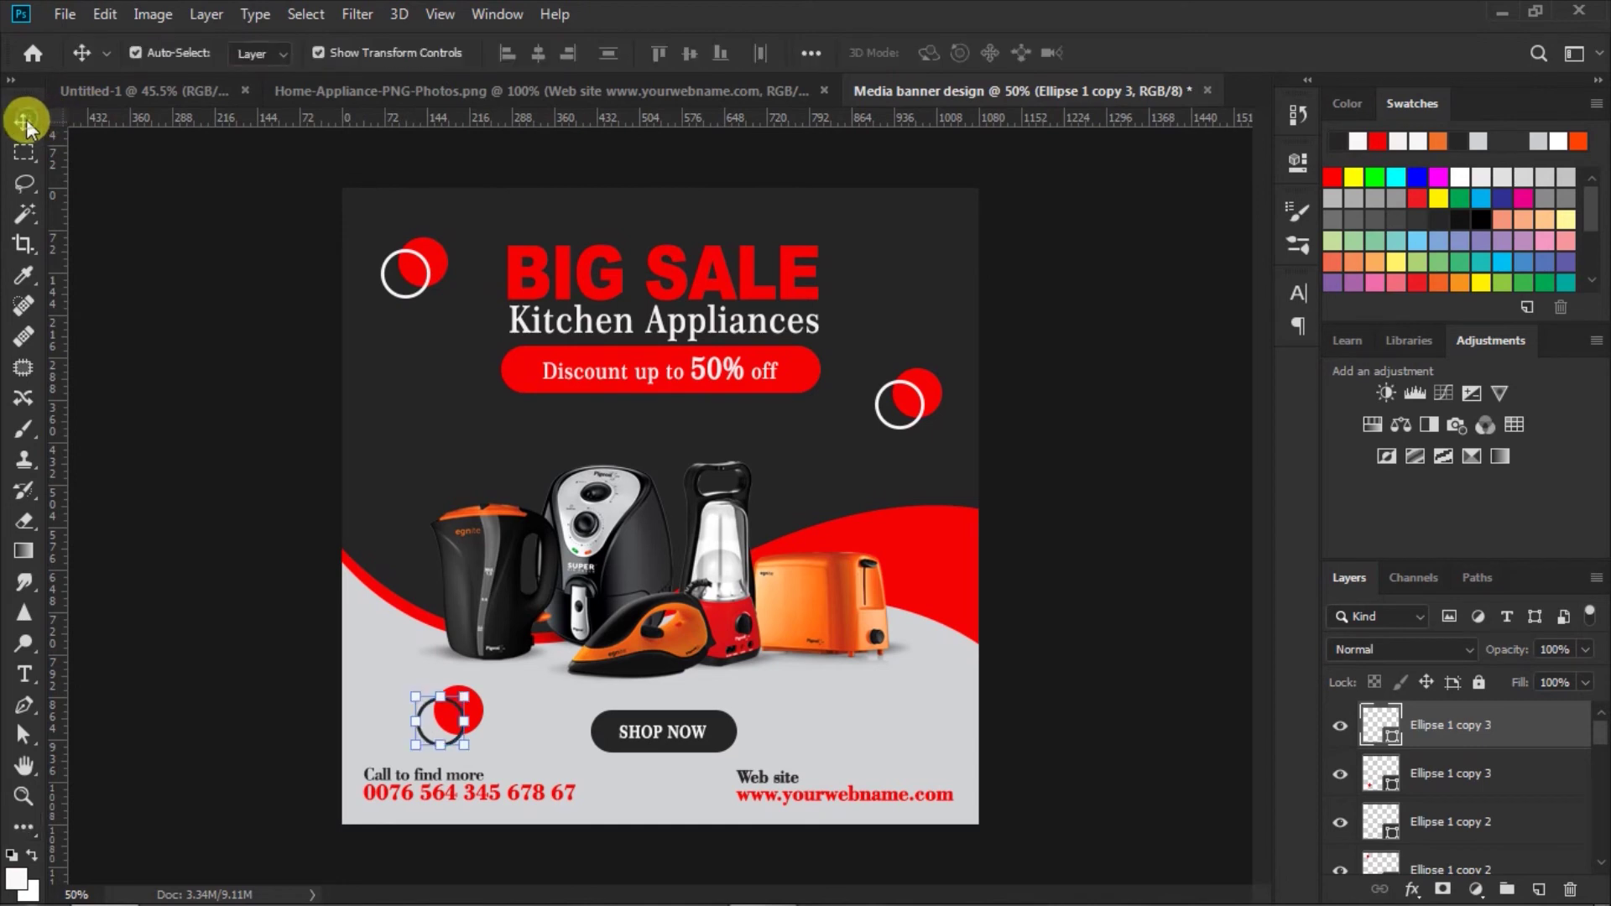
{"action": "left_click", "coordinate": [1387, 774], "text": "shift"}
{"action": "mouse_move", "coordinate": [465, 697]}
{"action": "left_mouse_down"}
{"action": "mouse_move", "coordinate": [909, 693]}
{"action": "mouse_move", "coordinate": [926, 728]}
{"action": "left_mouse_up"}
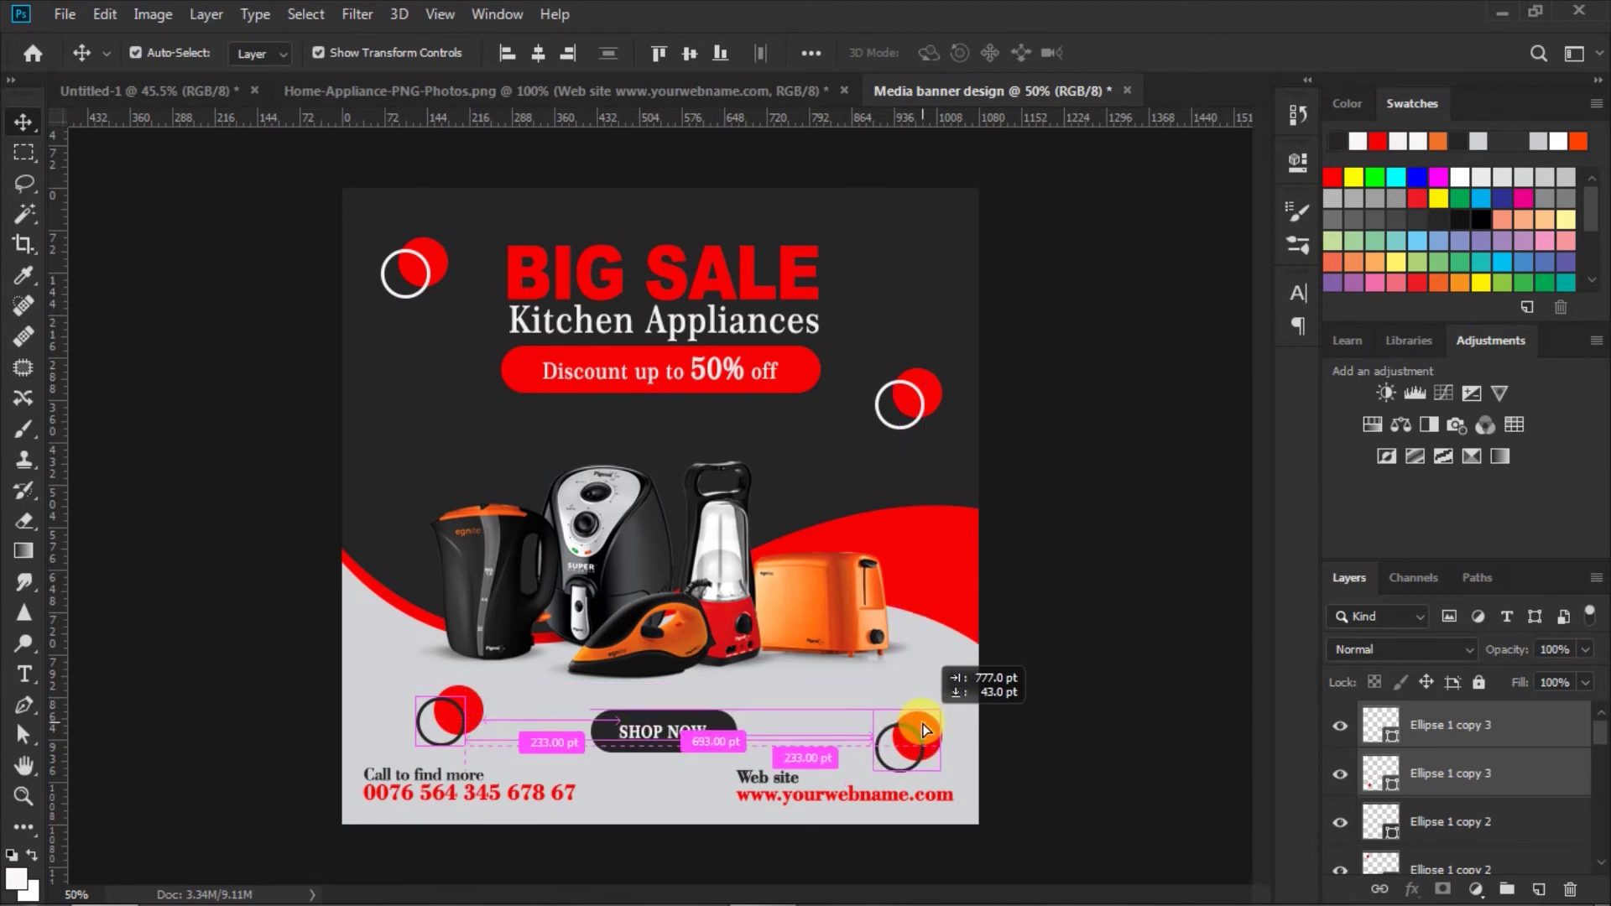
{"action": "left_click", "coordinate": [1074, 659]}
- Change the ring beside the discount pill to a red outline
{"action": "left_click", "coordinate": [934, 382]}
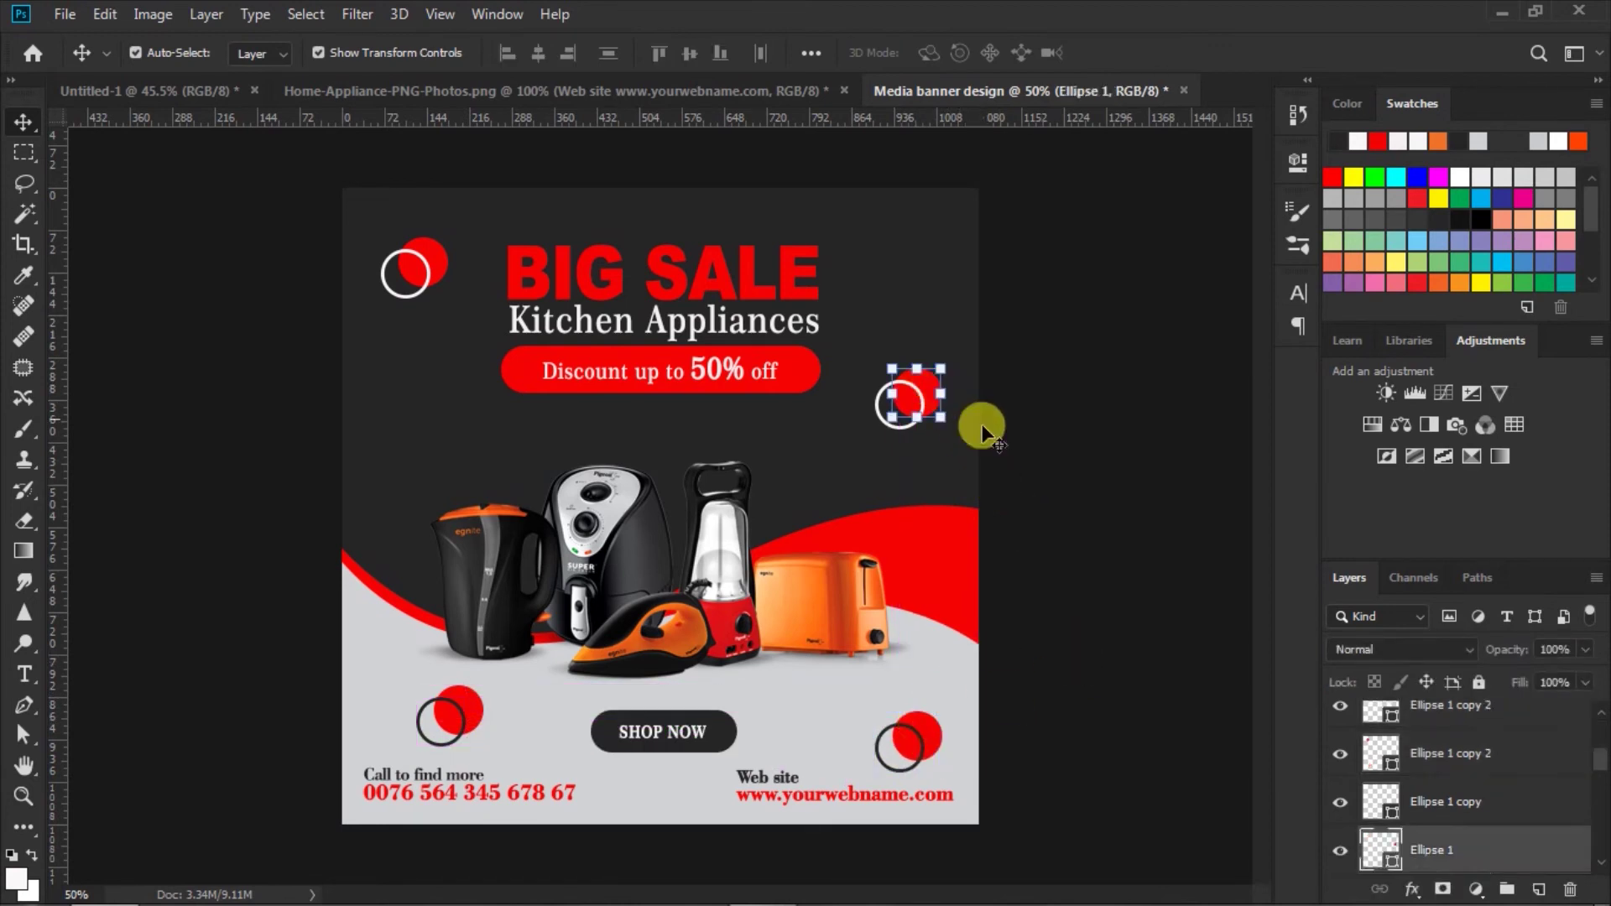
{"action": "left_click", "coordinate": [1370, 800]}
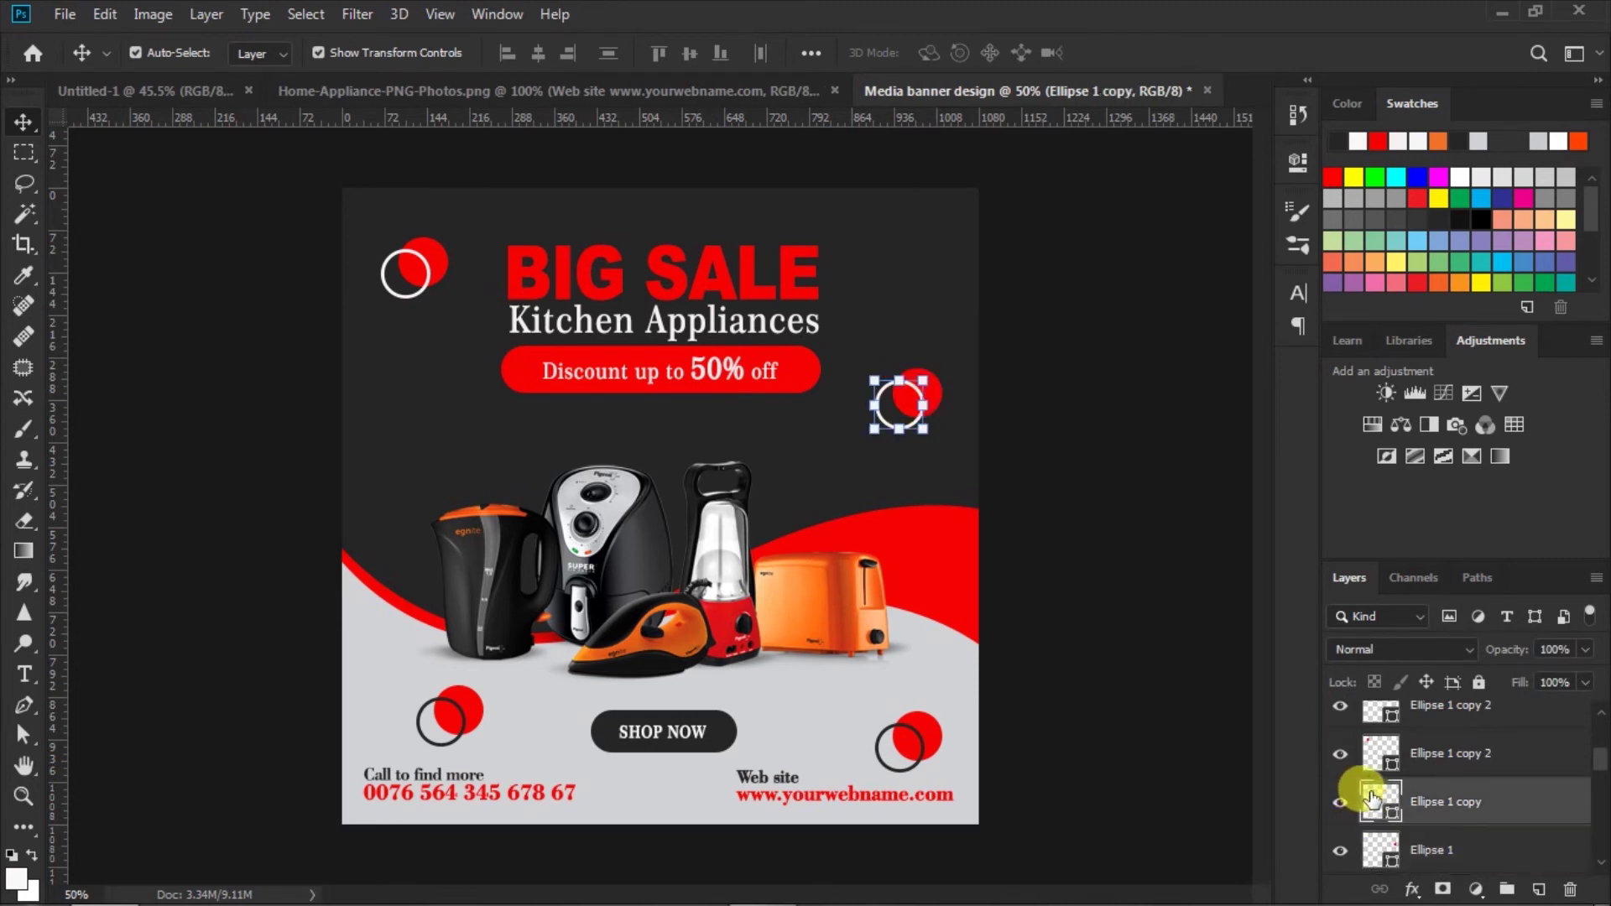
{"action": "left_click", "coordinate": [27, 829]}
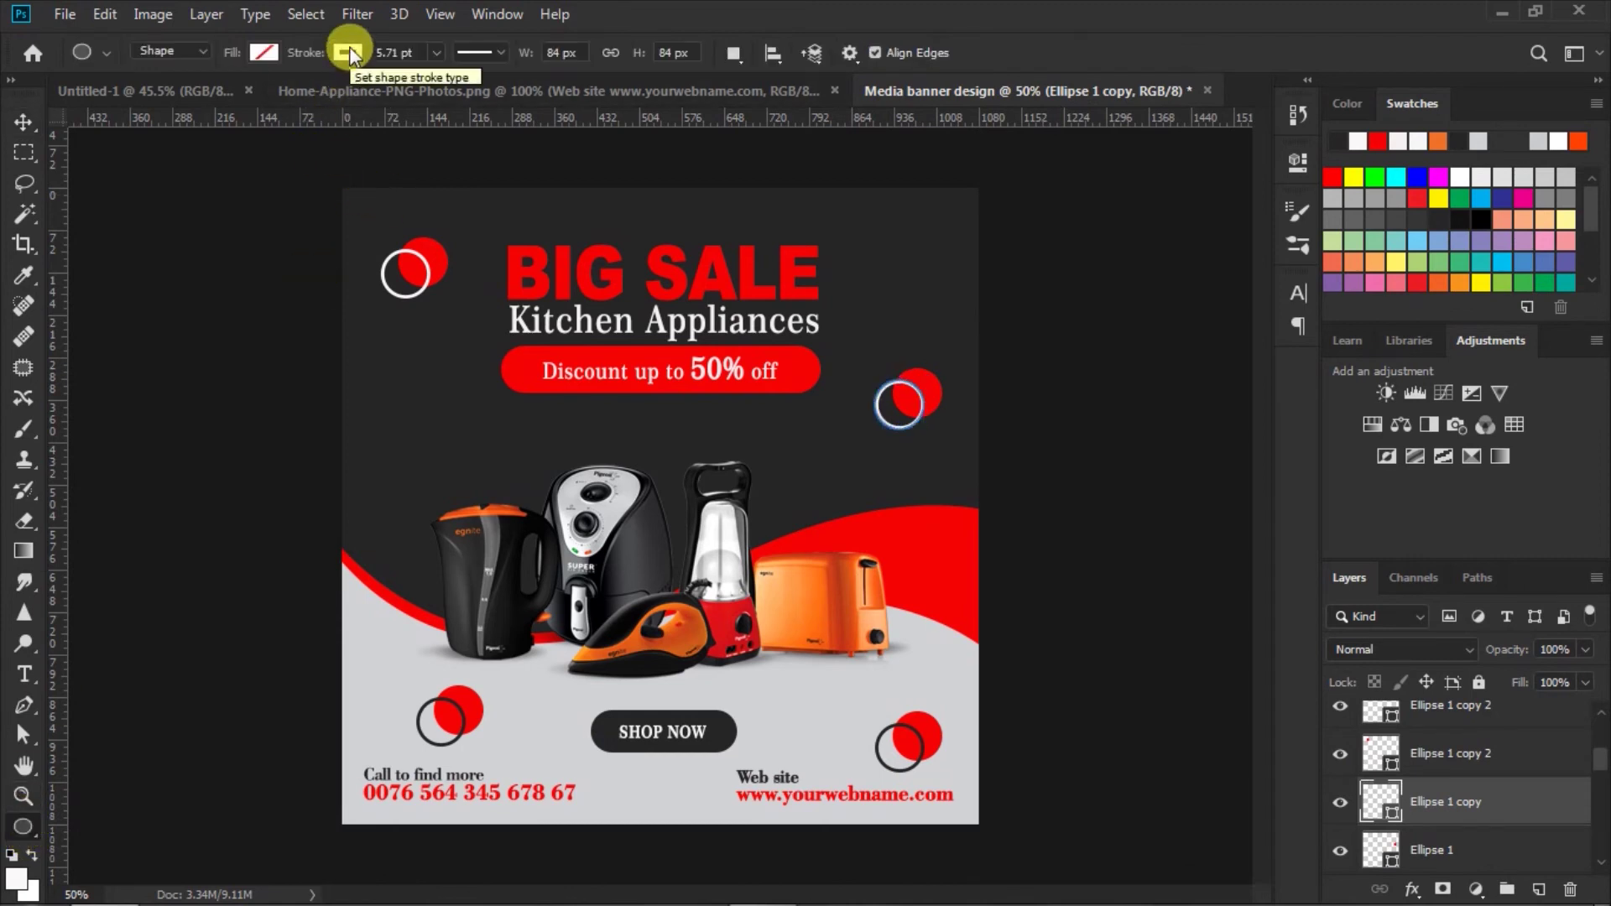
{"action": "left_click", "coordinate": [347, 53]}
{"action": "left_click", "coordinate": [265, 175]}
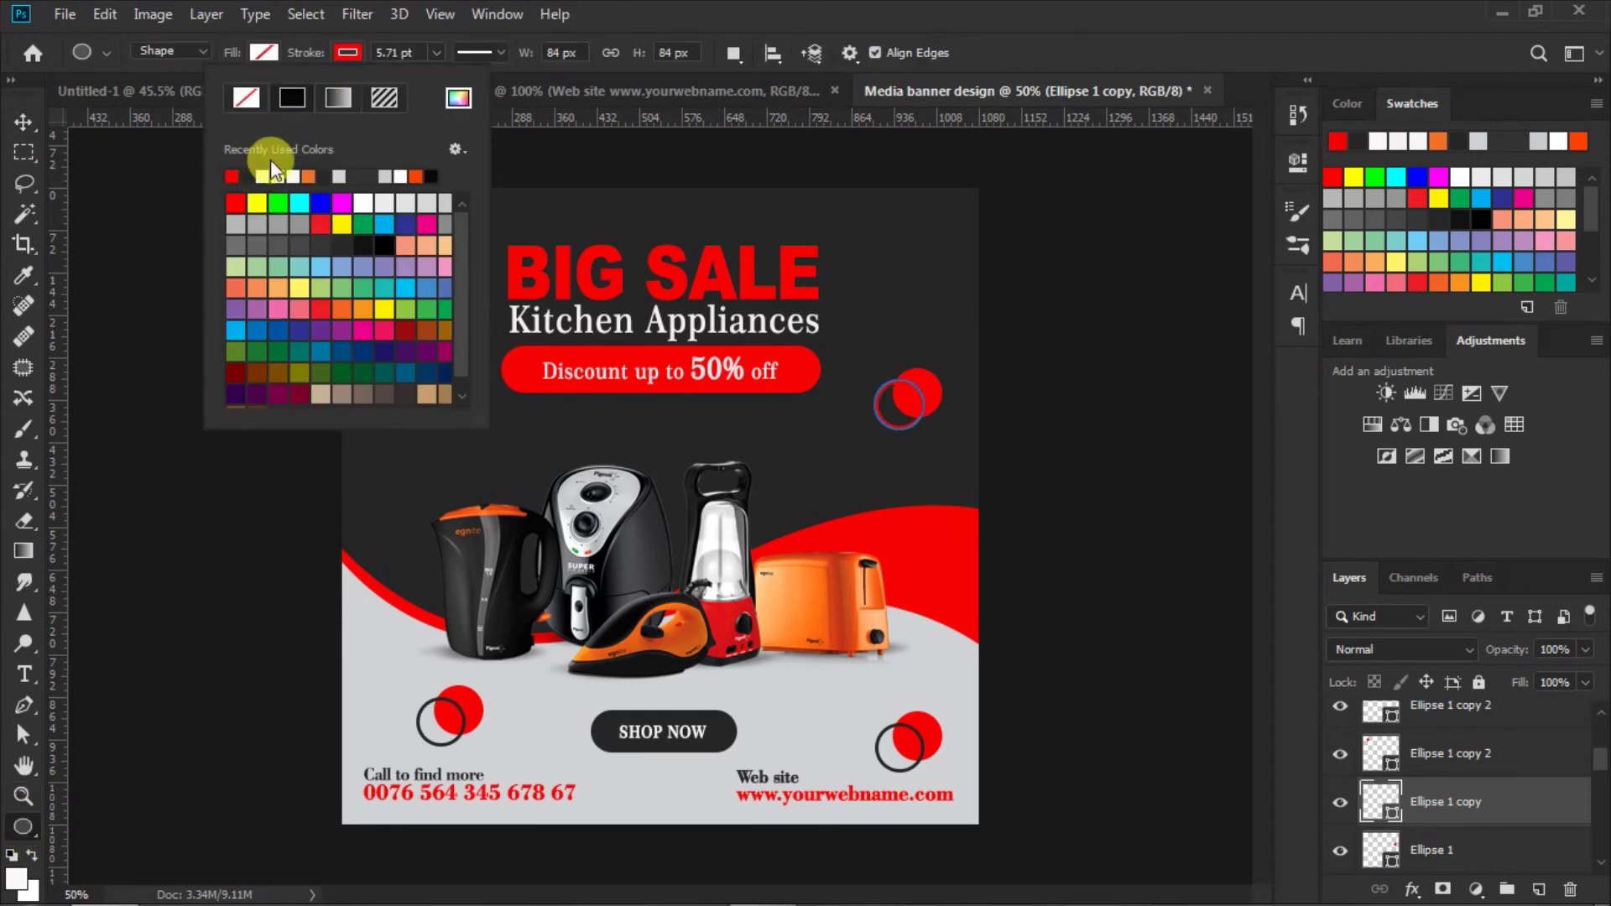
{"action": "left_click", "coordinate": [346, 52]}
{"action": "left_click", "coordinate": [23, 122]}
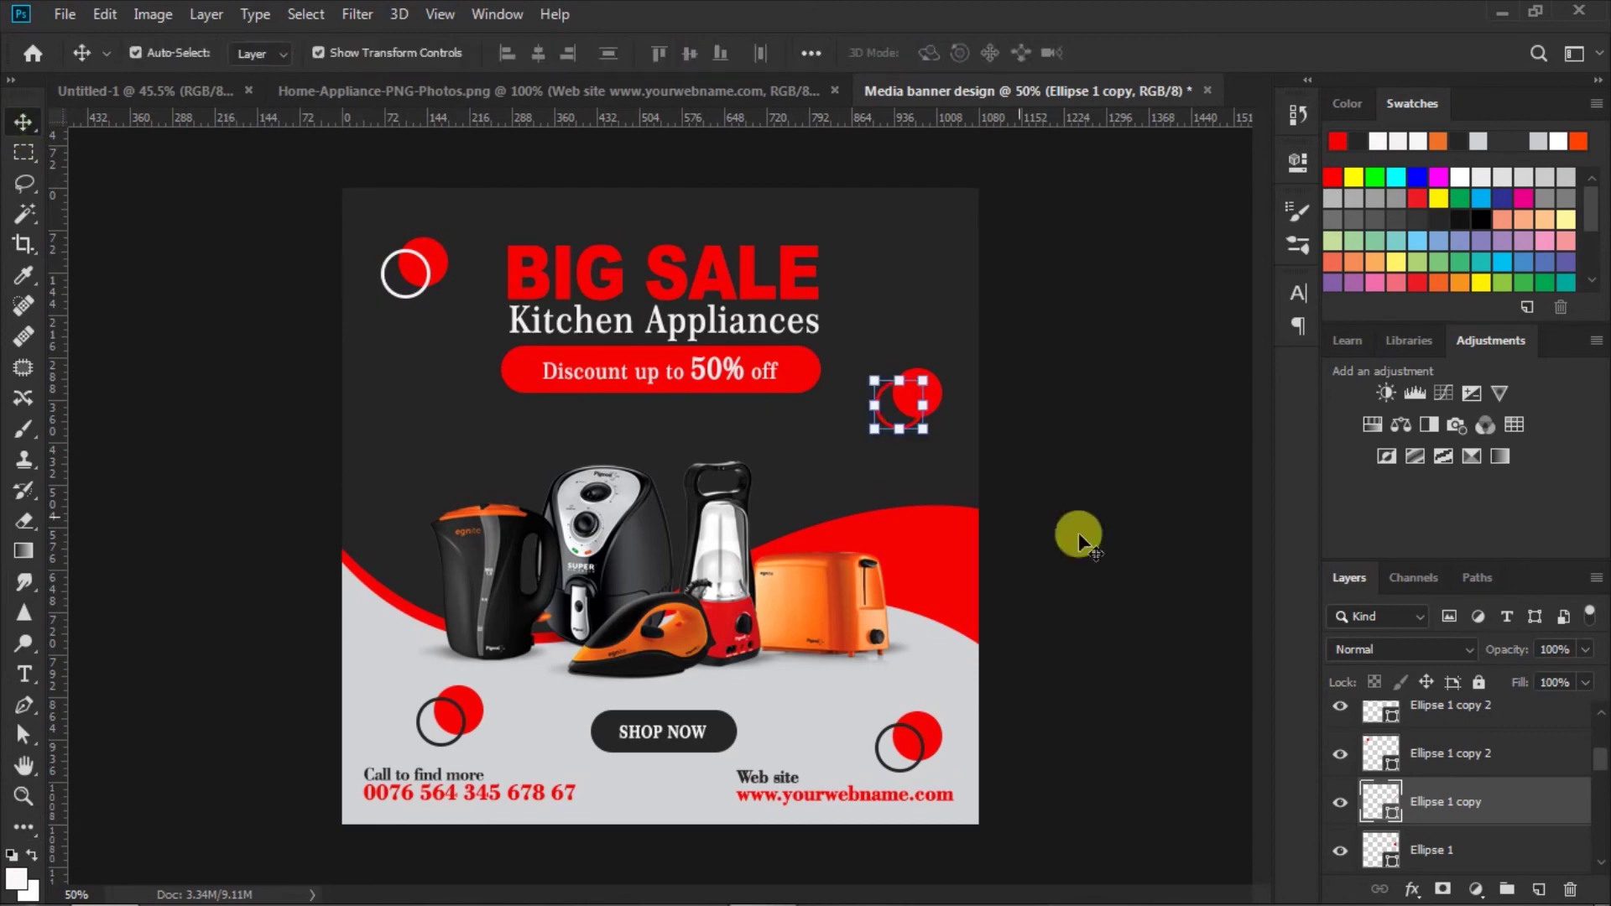
- Fill the circle beside the discount pill with light grey sampled from the banner
{"action": "left_click", "coordinate": [1377, 848]}
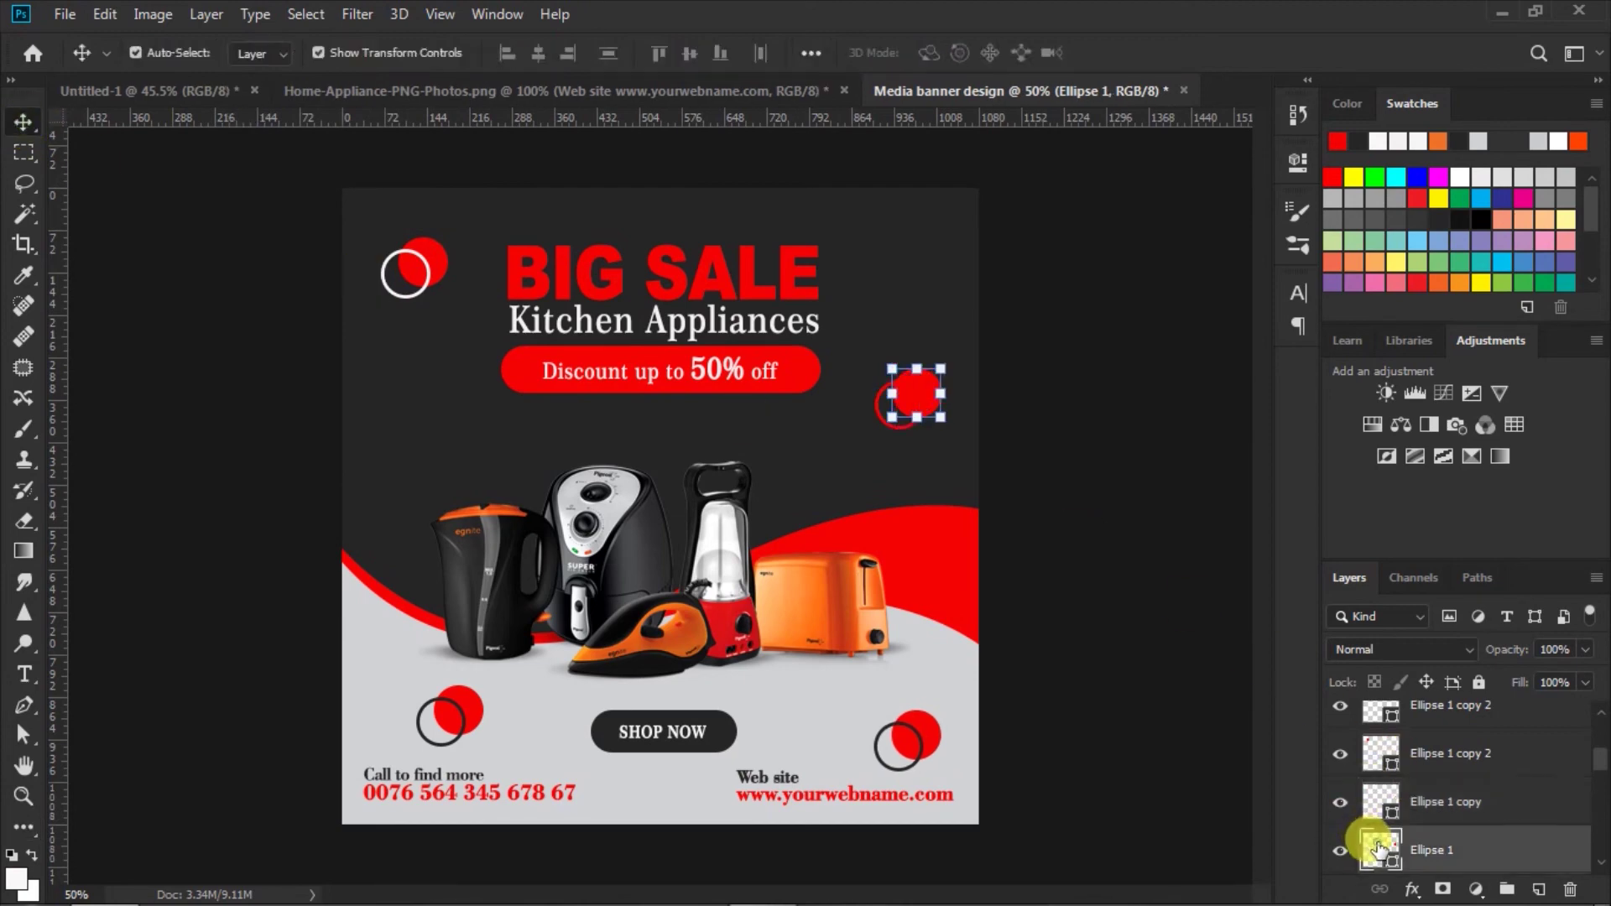
{"action": "double_click", "coordinate": [1377, 848]}
{"action": "left_click", "coordinate": [851, 696]}
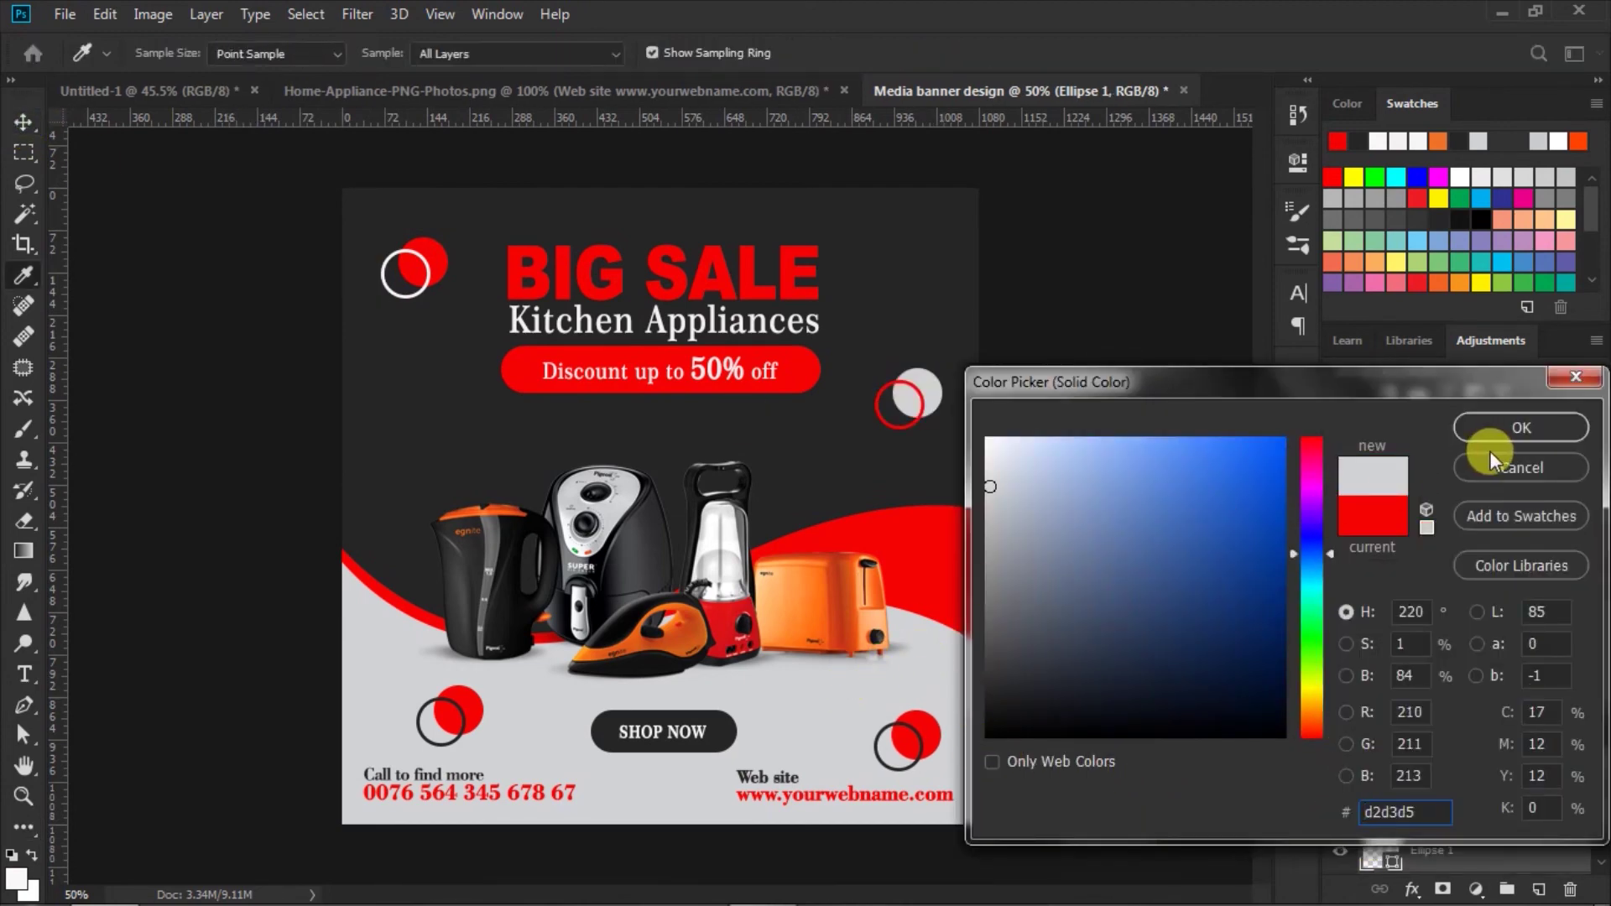
{"action": "left_click", "coordinate": [1502, 427]}
{"action": "left_click", "coordinate": [1147, 424]}
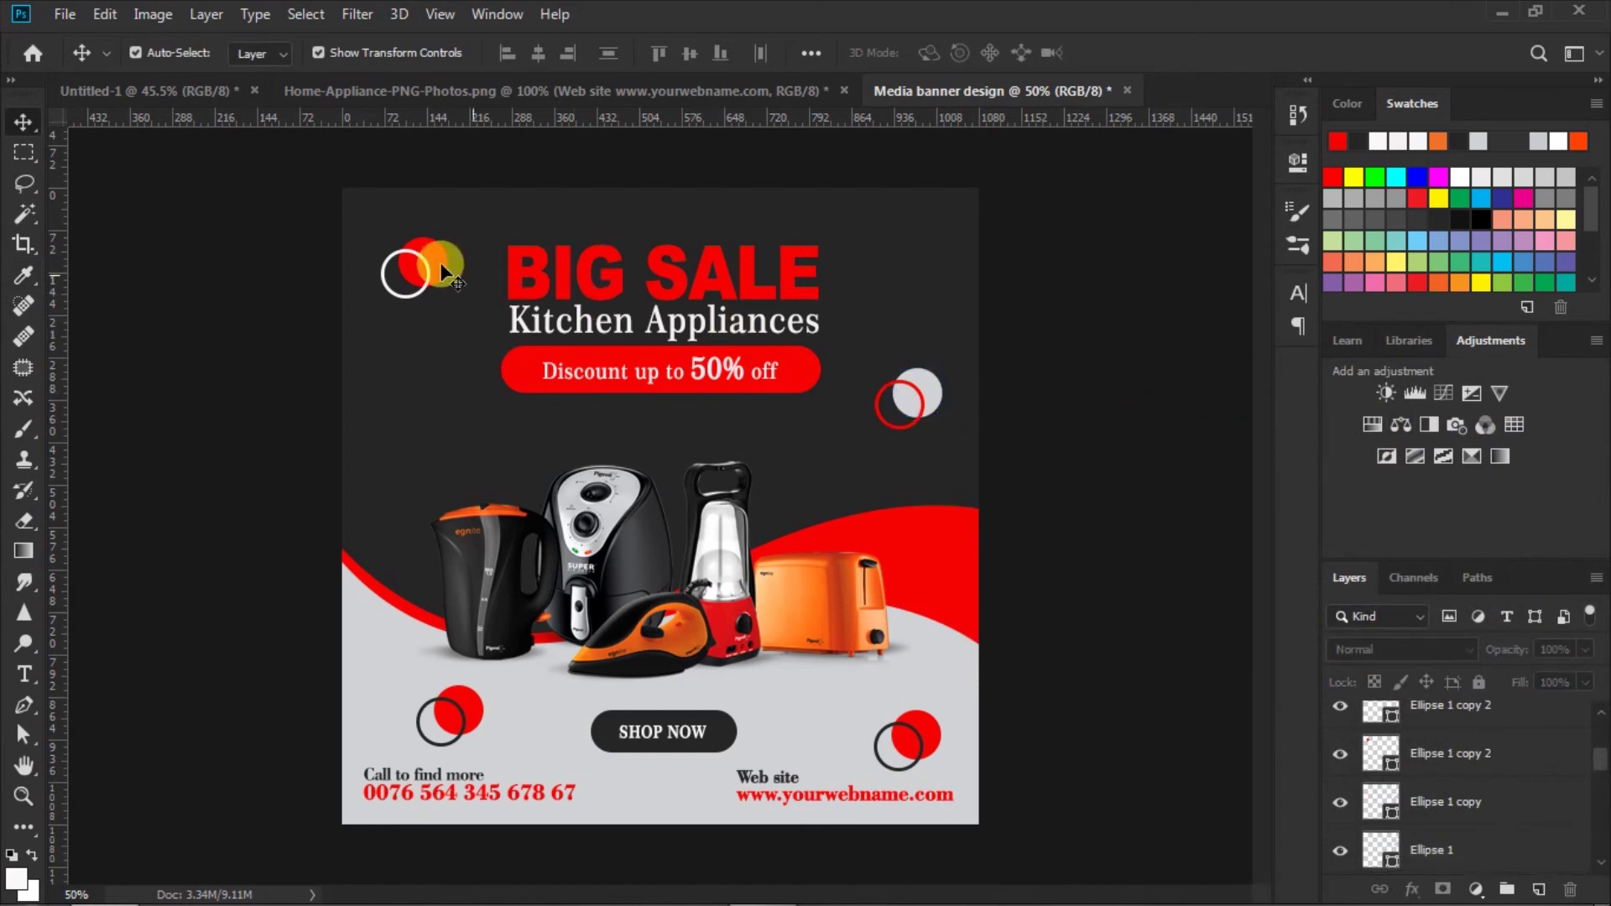
- Change the top-left ring's outline to red
{"action": "left_click_drag", "start_coordinate": [430, 263], "coordinate": [425, 269]}
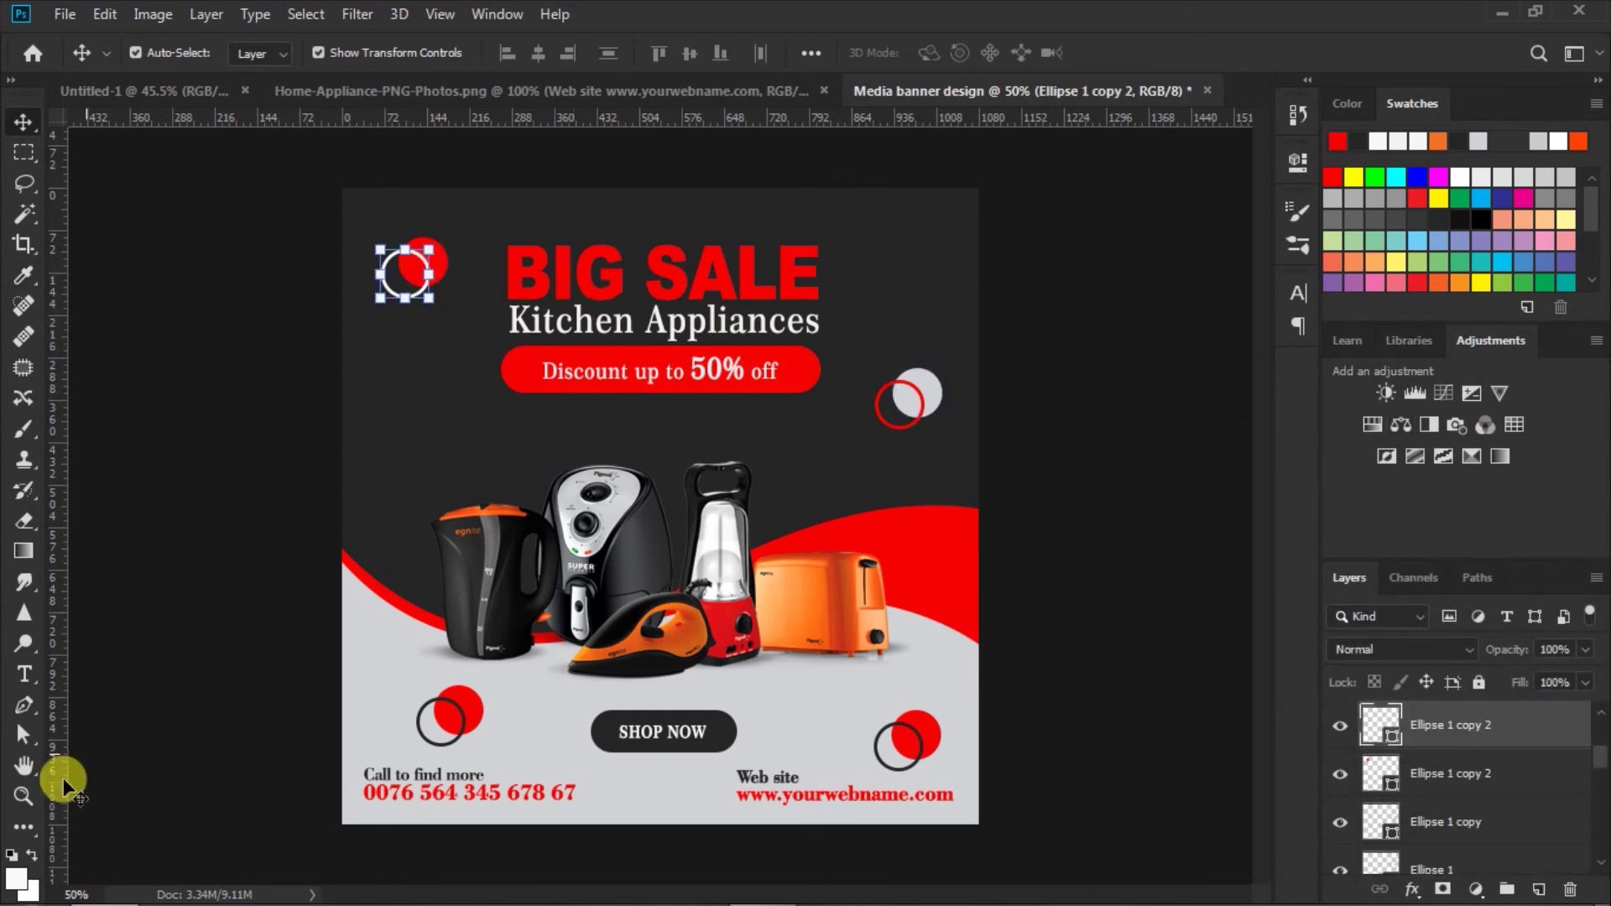
{"action": "left_click", "coordinate": [34, 826]}
{"action": "left_click", "coordinate": [346, 52]}
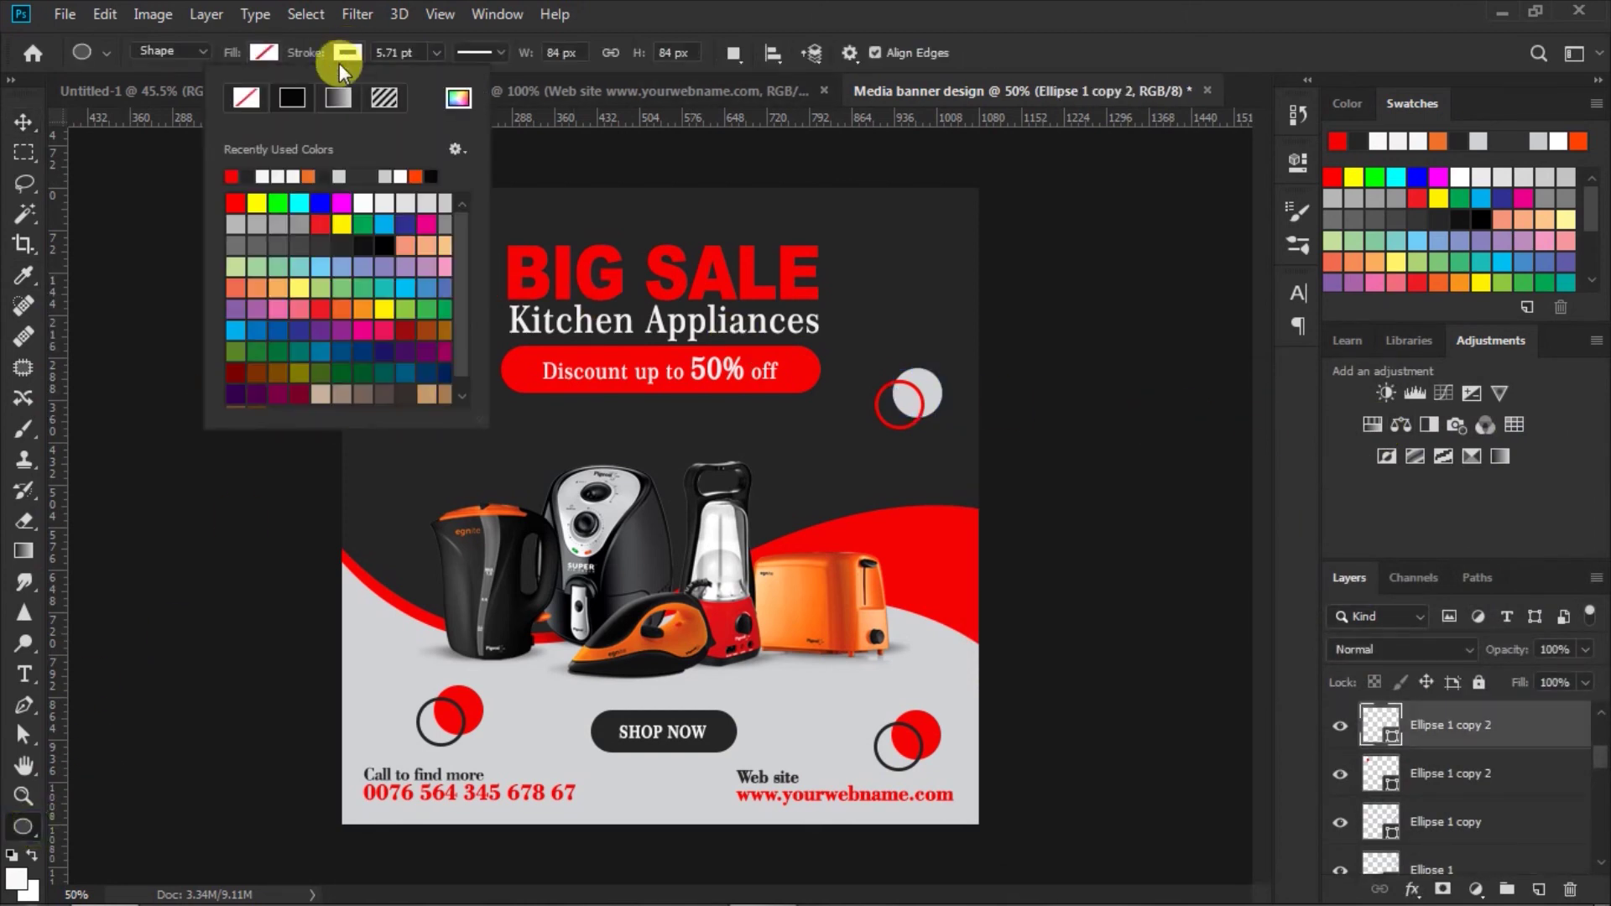
{"action": "left_click", "coordinate": [345, 52]}
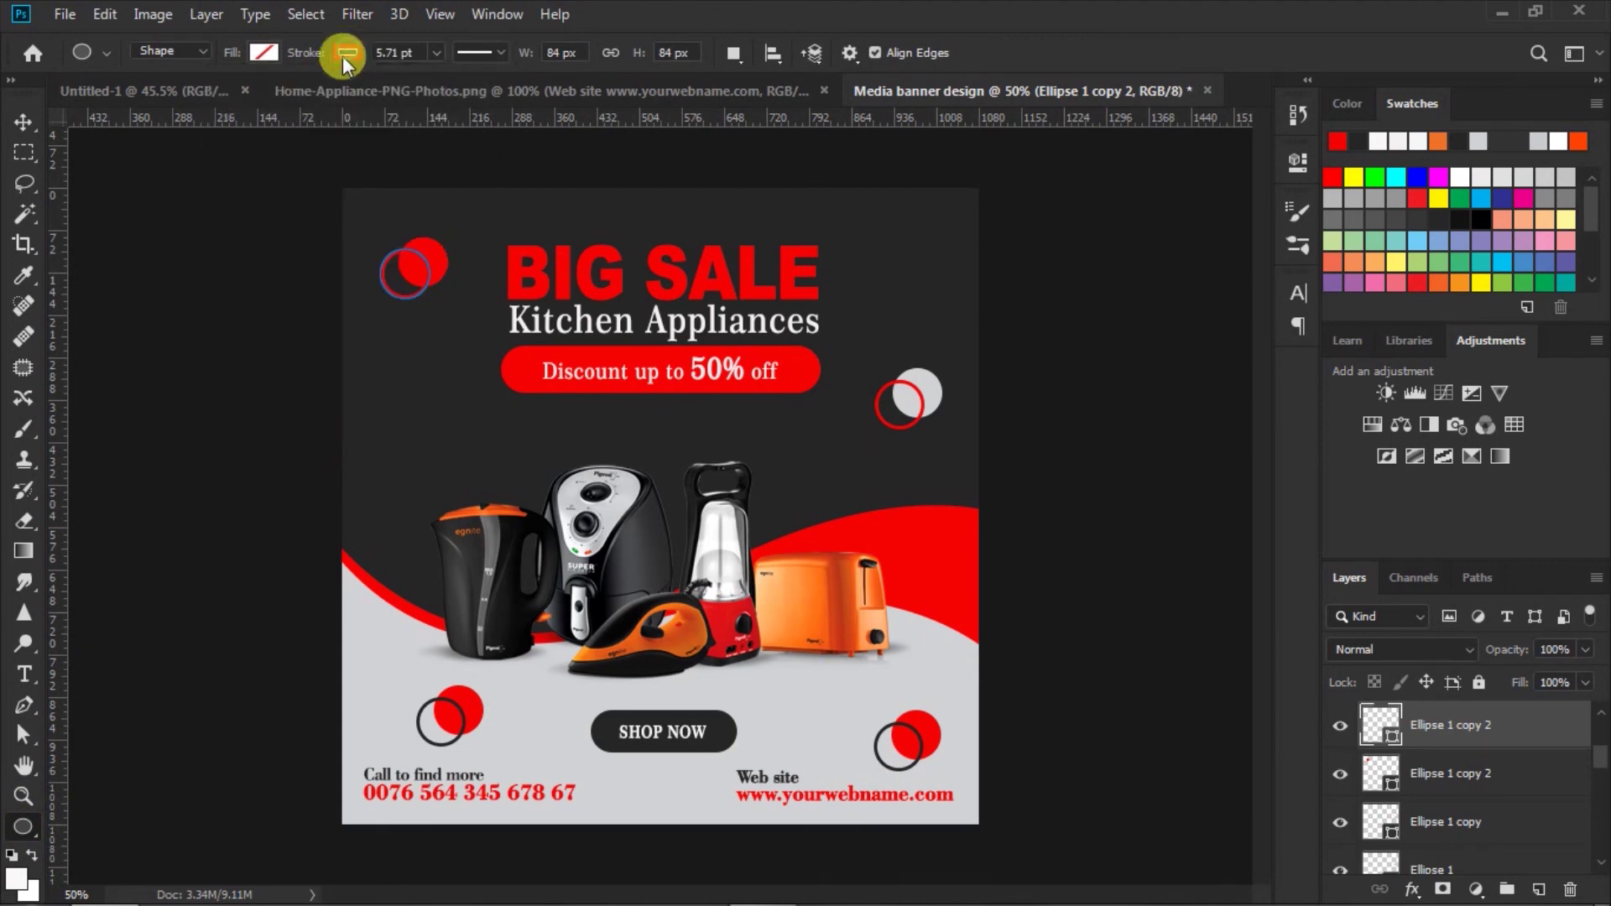
{"action": "left_click", "coordinate": [25, 126]}
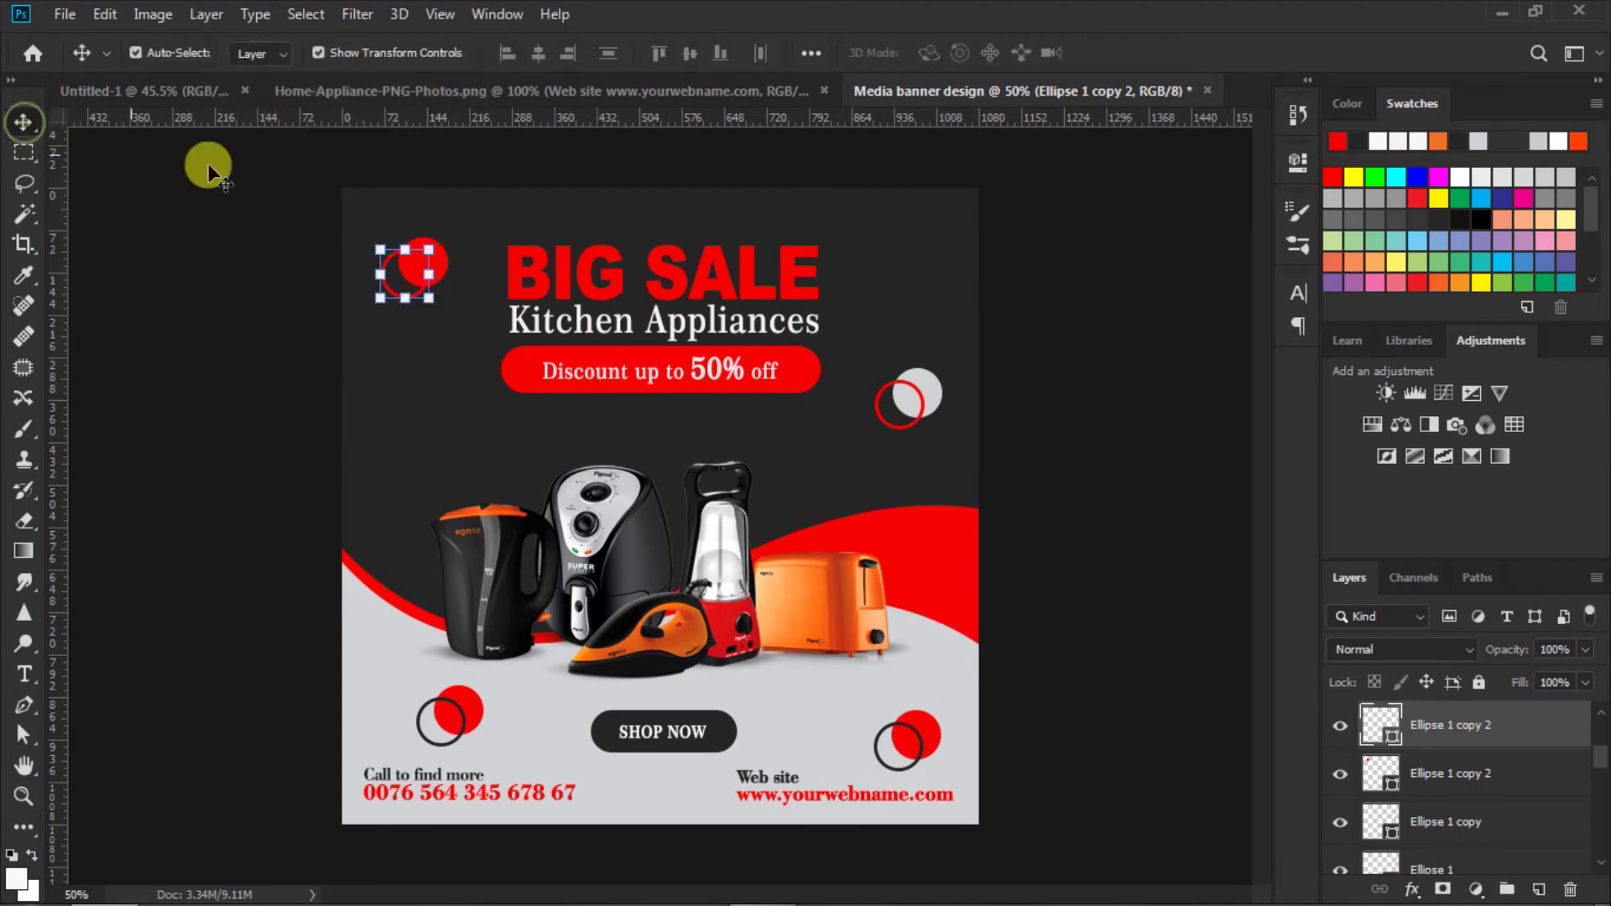
{"action": "left_click", "coordinate": [869, 287]}
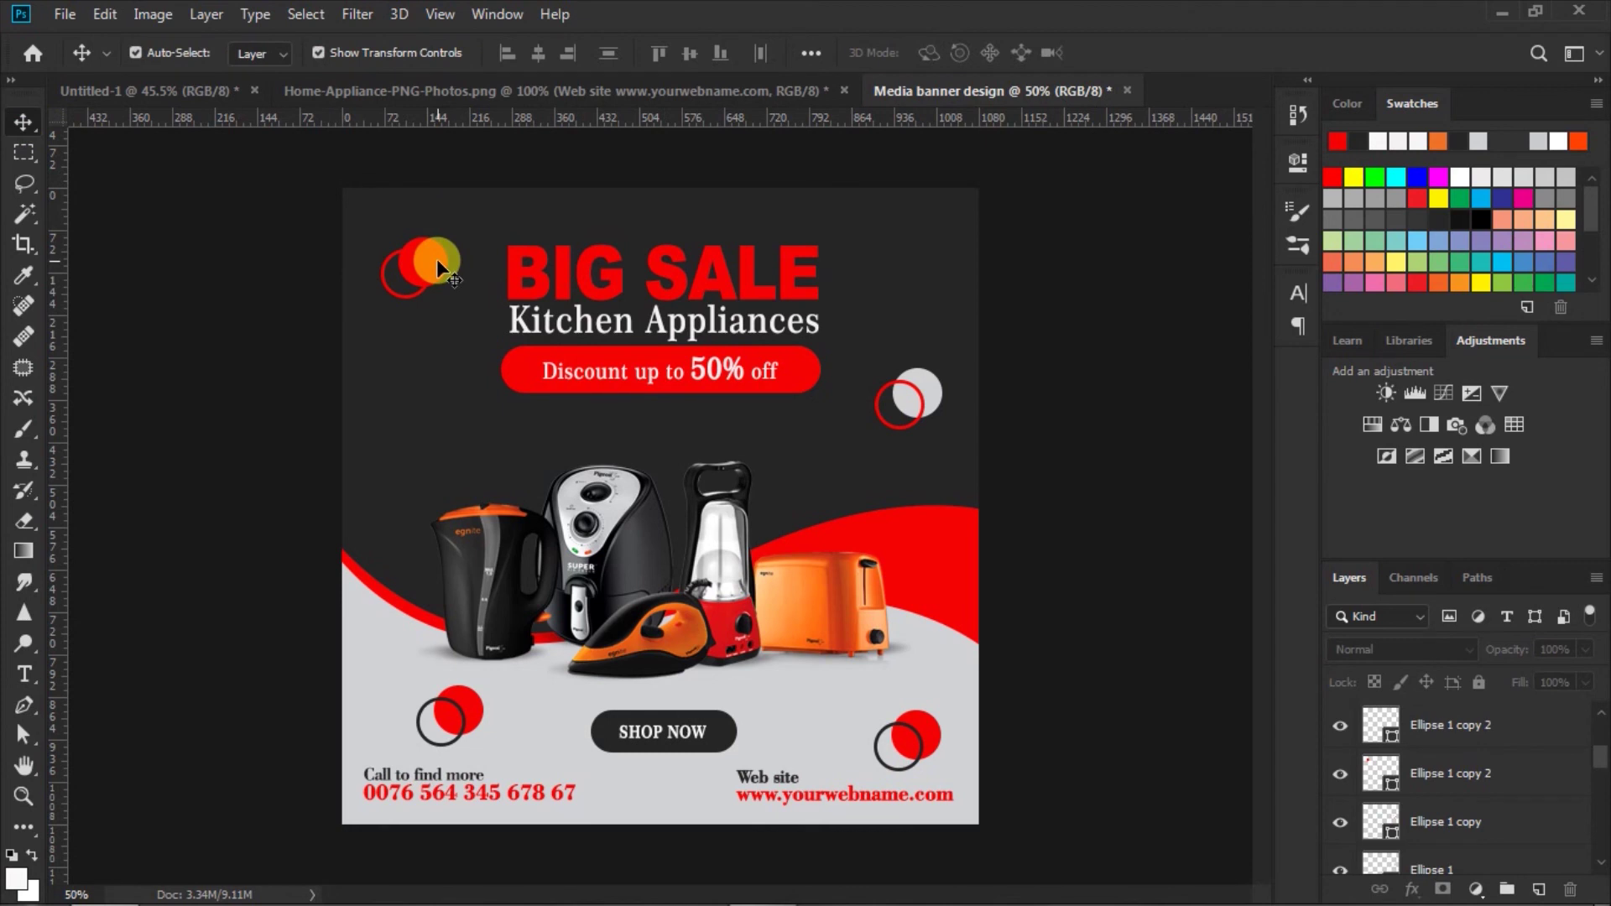
- Fill the top-left circle white and select both top-left circles
{"action": "left_click_drag", "start_coordinate": [436, 258], "coordinate": [476, 264]}
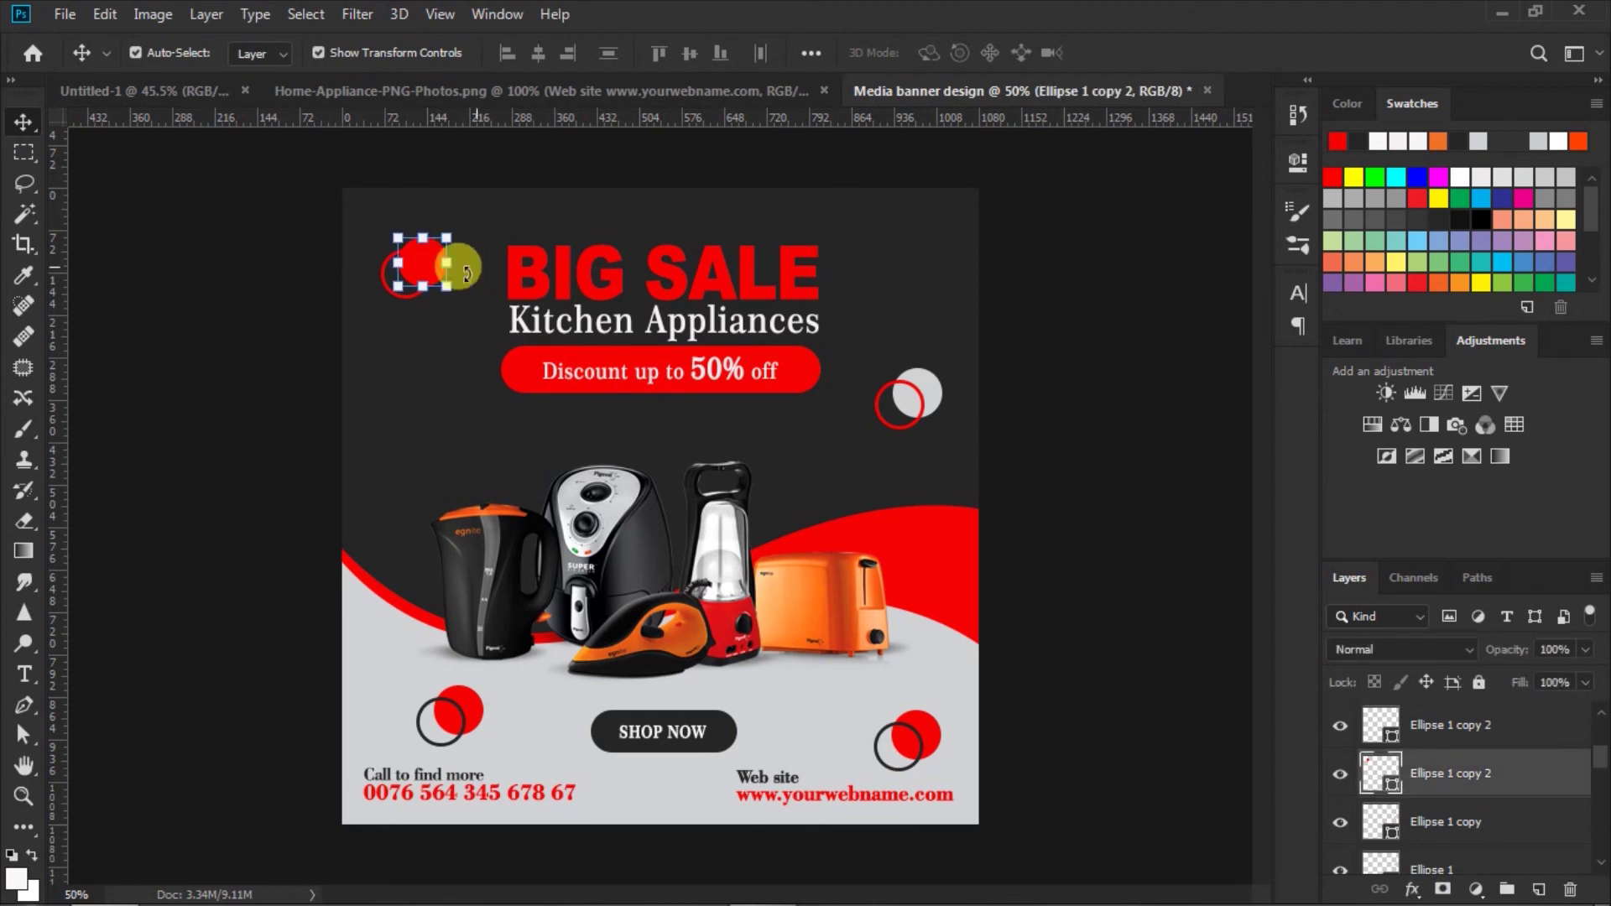
{"action": "key", "text": "u"}
{"action": "left_click", "coordinate": [264, 52]}
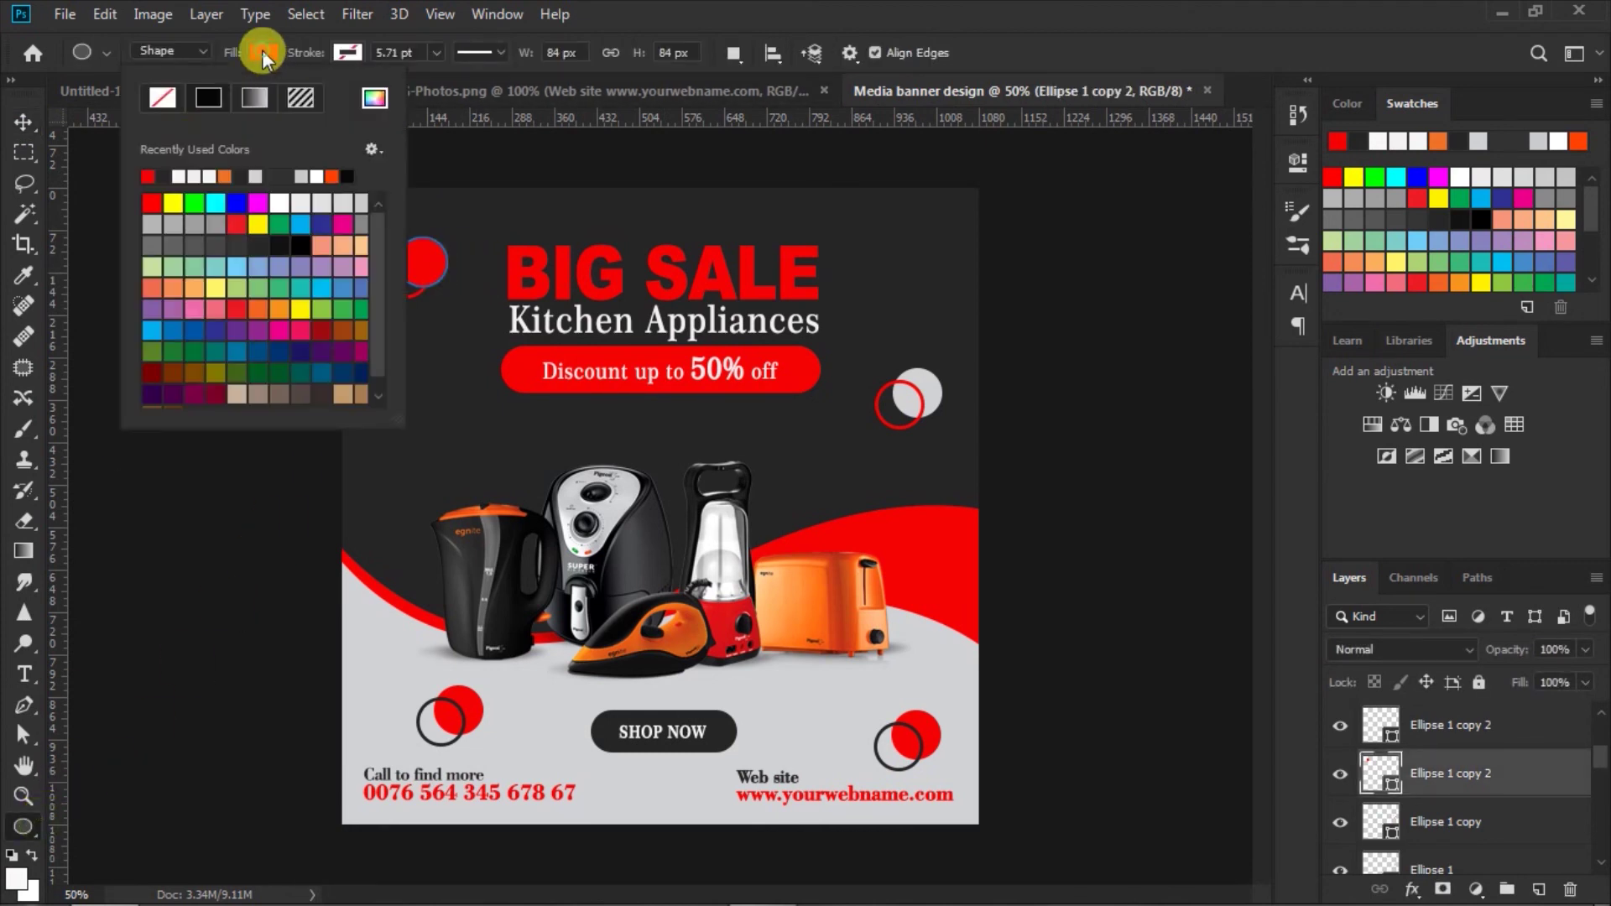
{"action": "left_click", "coordinate": [180, 175]}
{"action": "left_click", "coordinate": [25, 121]}
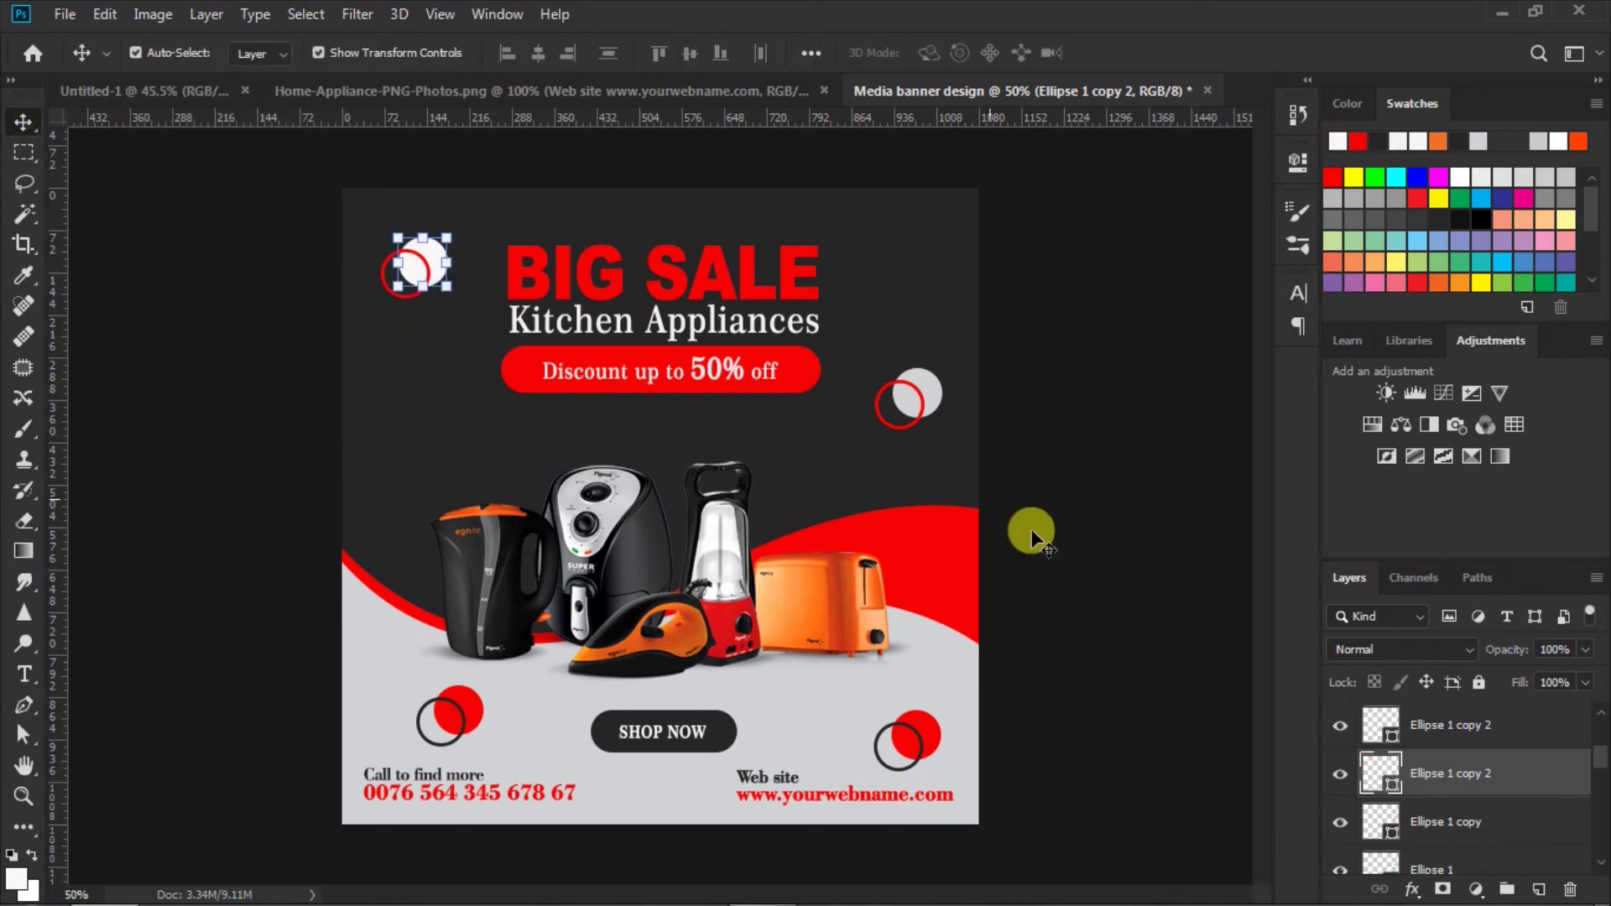
{"action": "left_click", "coordinate": [1373, 725], "text": "shift"}
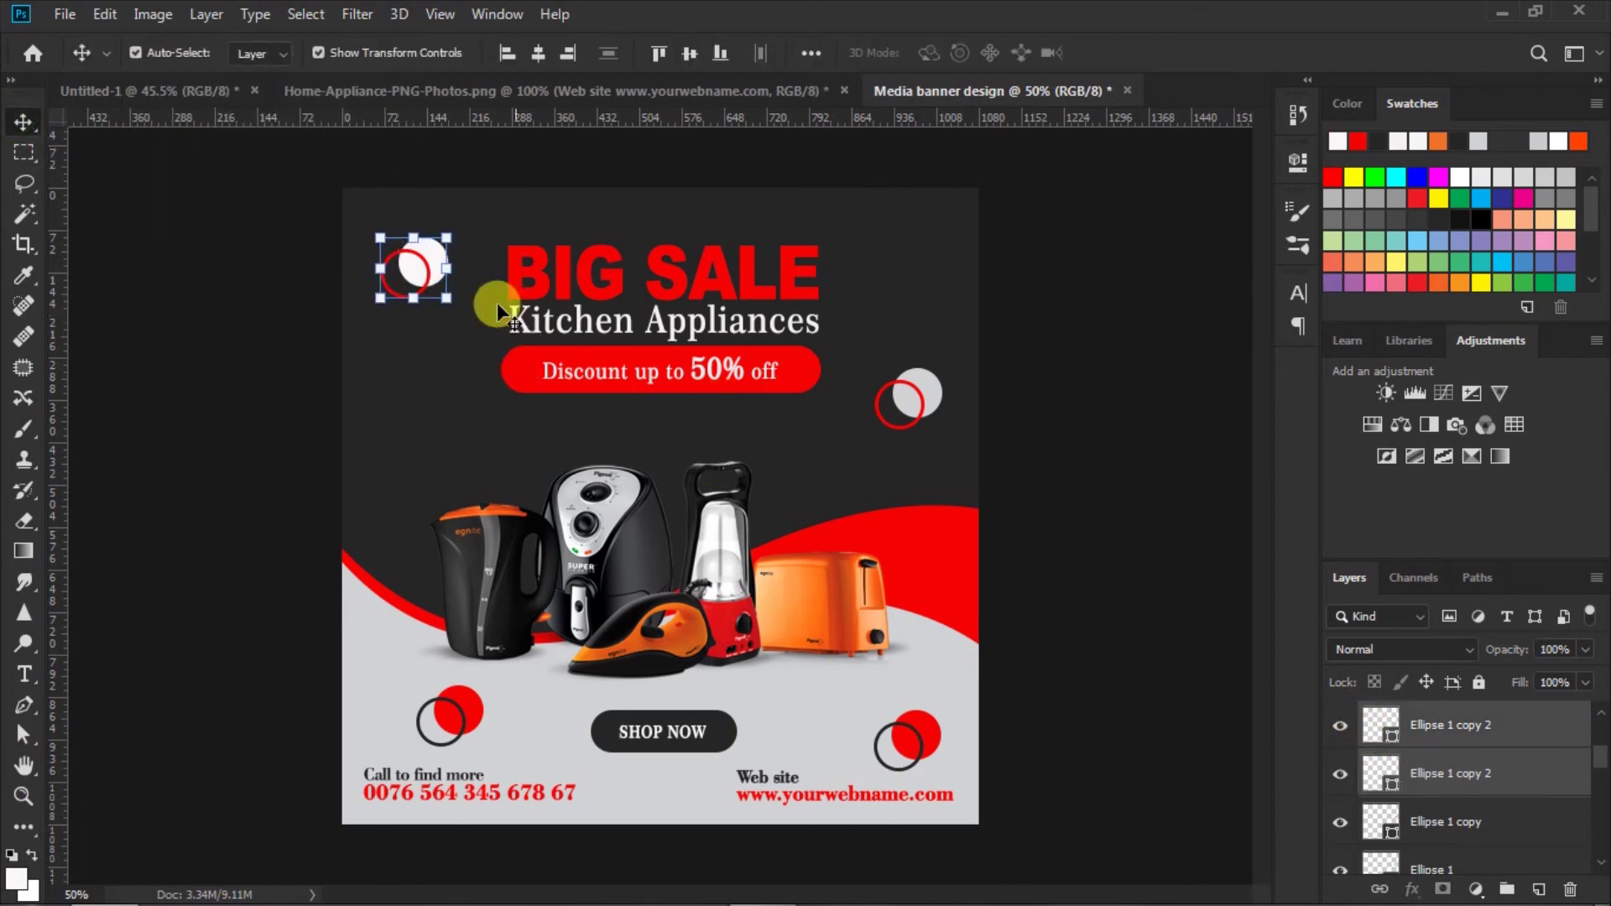
{"action": "left_click", "coordinate": [450, 235]}
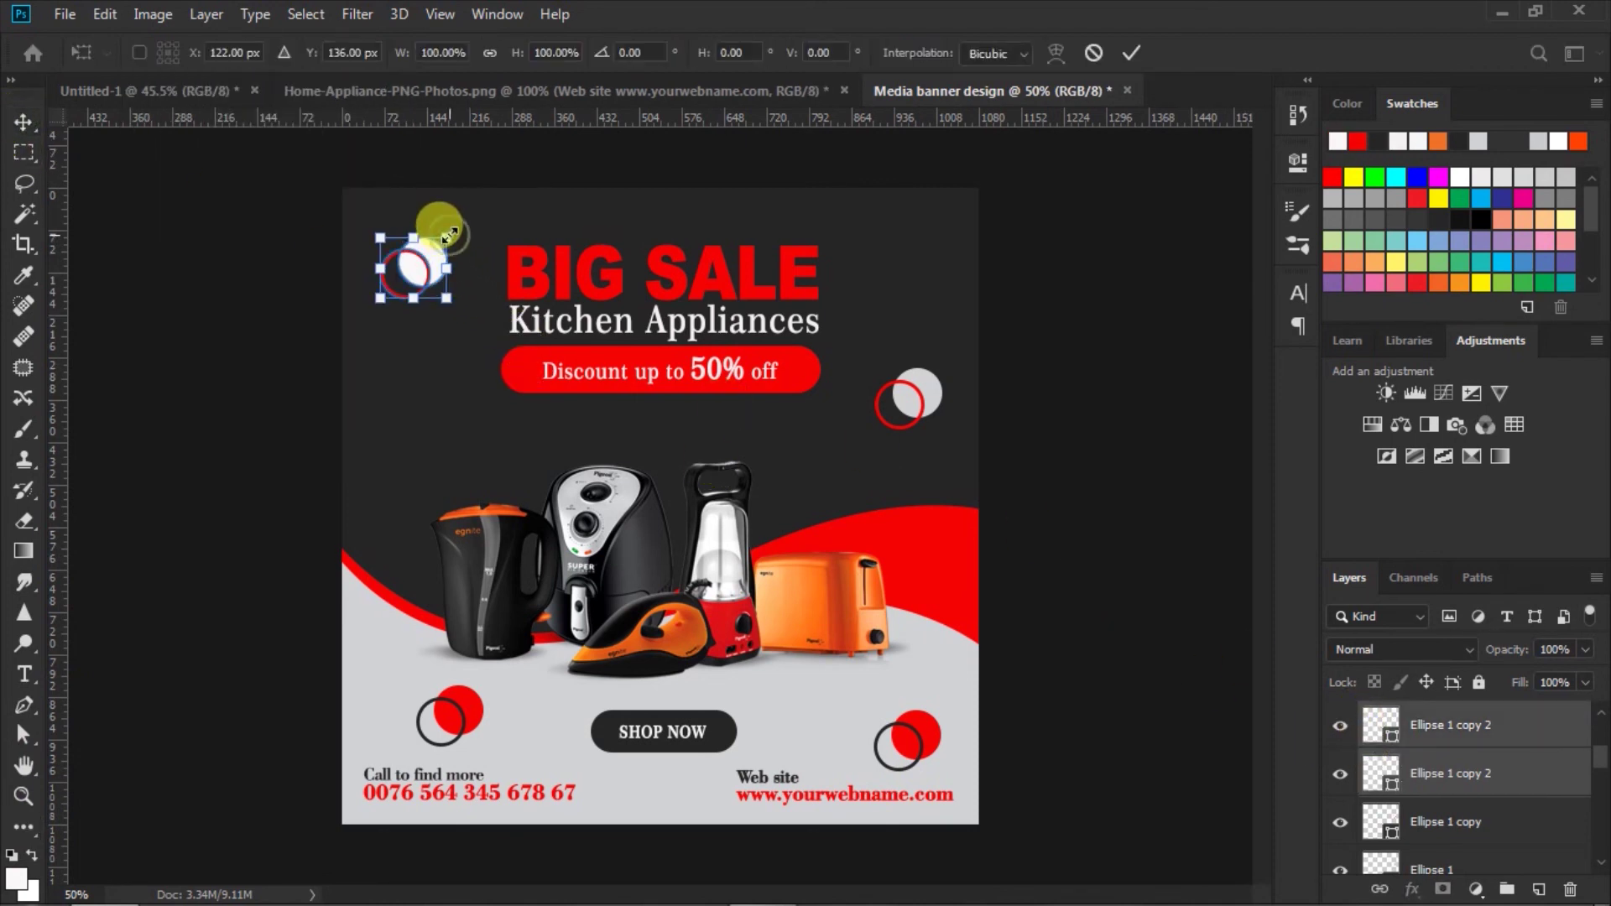
- Shrink the top-left red/white circle pair slightly and nudge it right and down
{"action": "left_click_drag", "start_coordinate": [446, 238], "coordinate": [442, 243]}
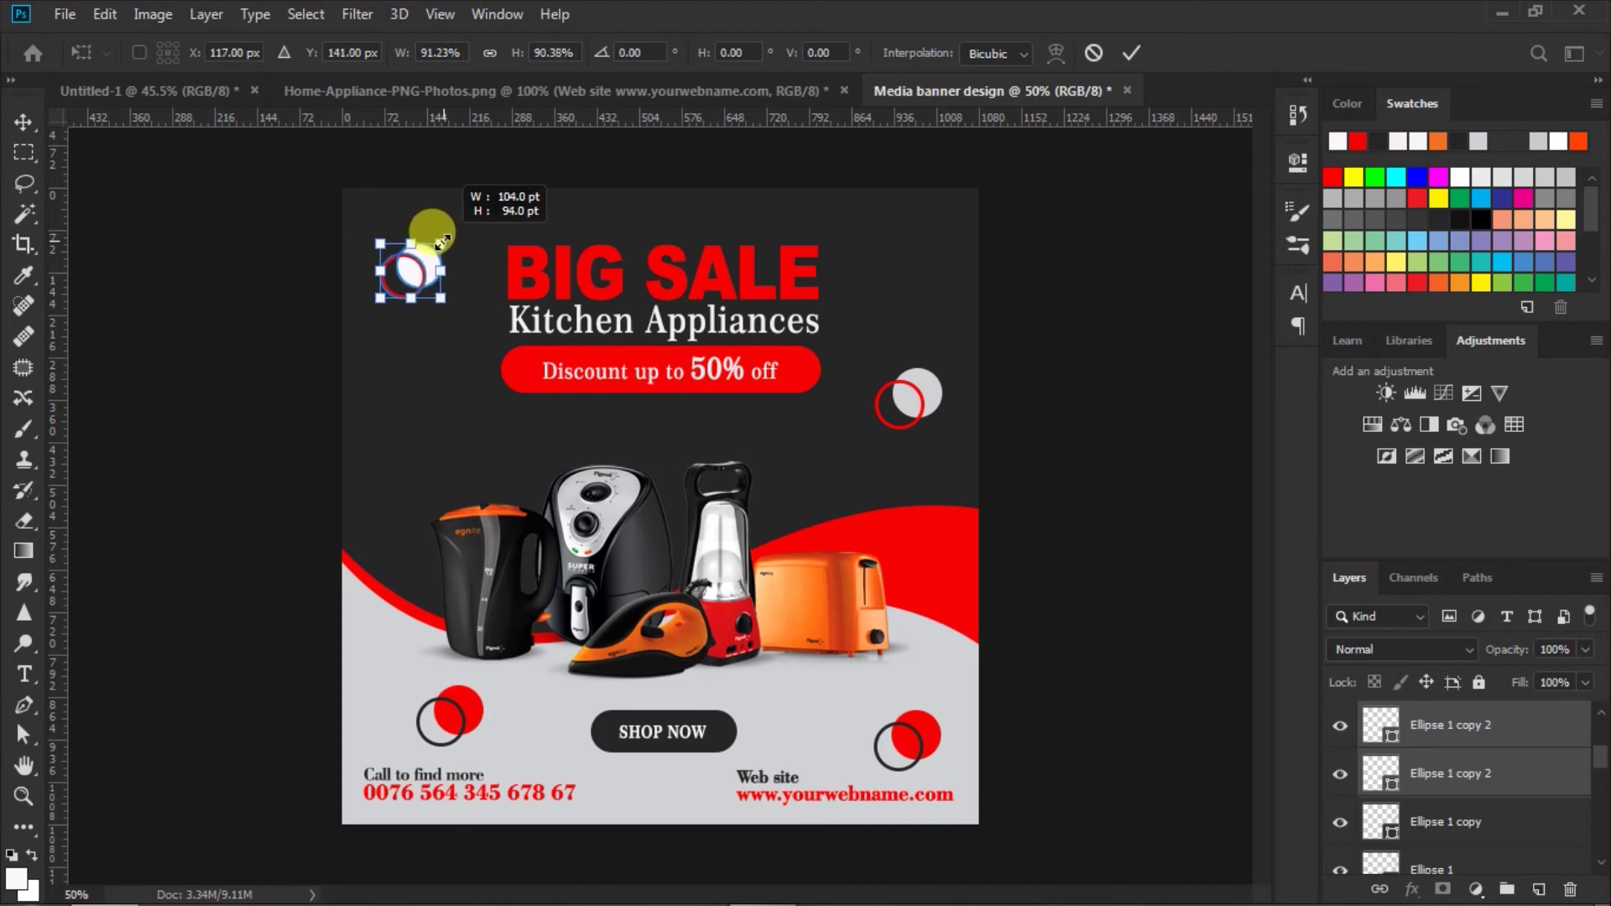
{"action": "left_click", "coordinate": [1133, 52]}
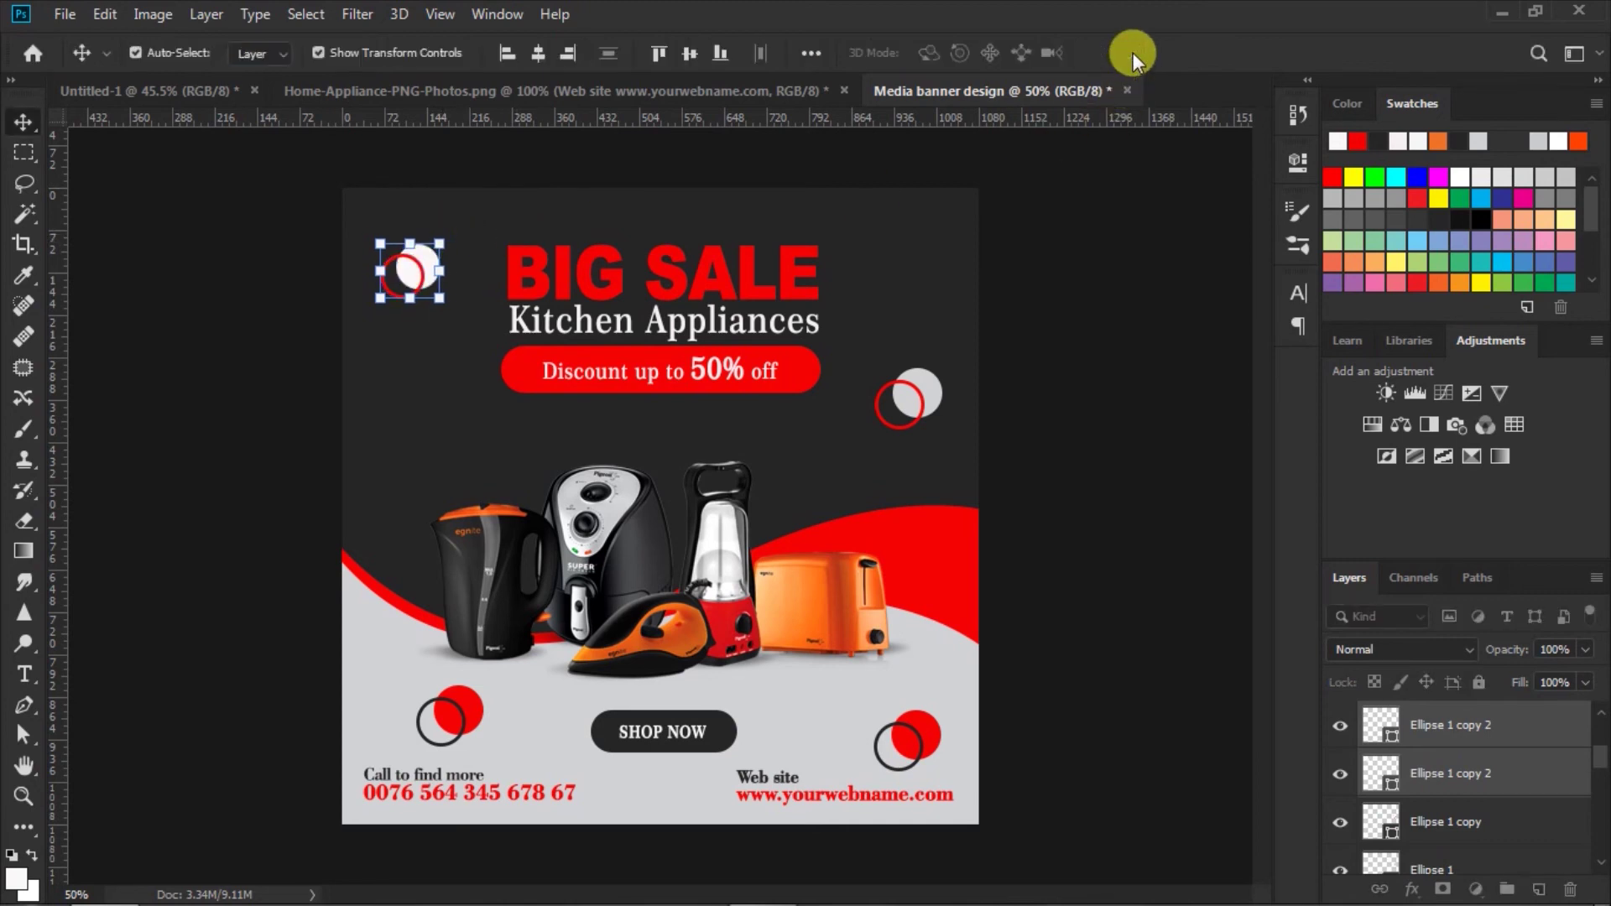
{"action": "left_click_drag", "start_coordinate": [425, 266], "coordinate": [431, 269]}
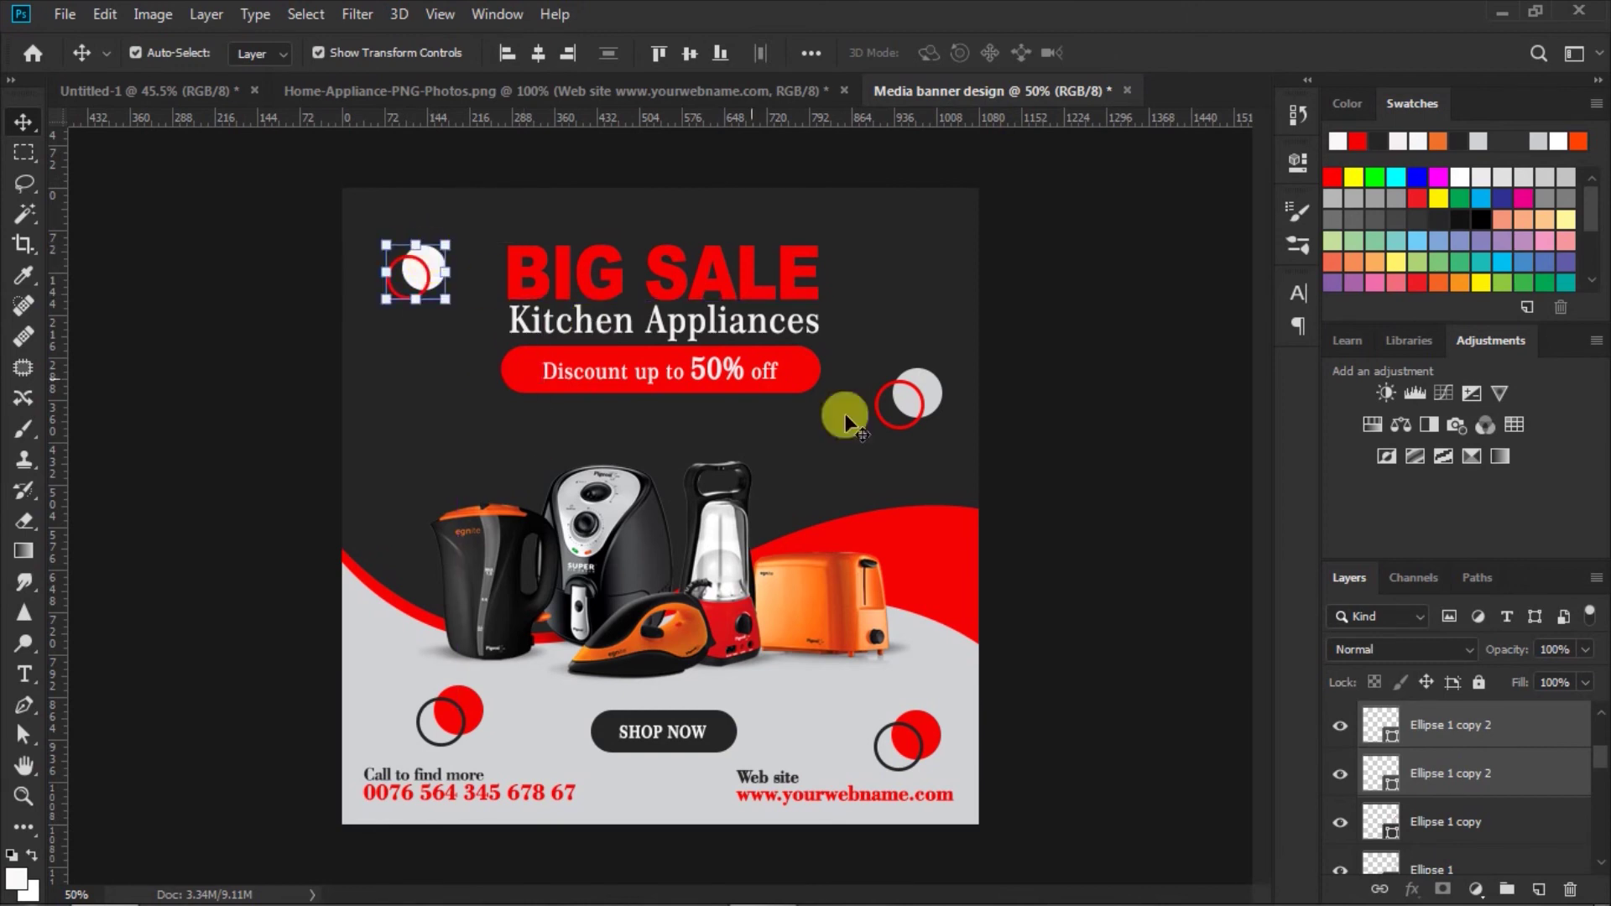
{"action": "left_click", "coordinate": [1088, 537]}
- Scale down the circle pair beside the discount bar
{"action": "left_click", "coordinate": [936, 389]}
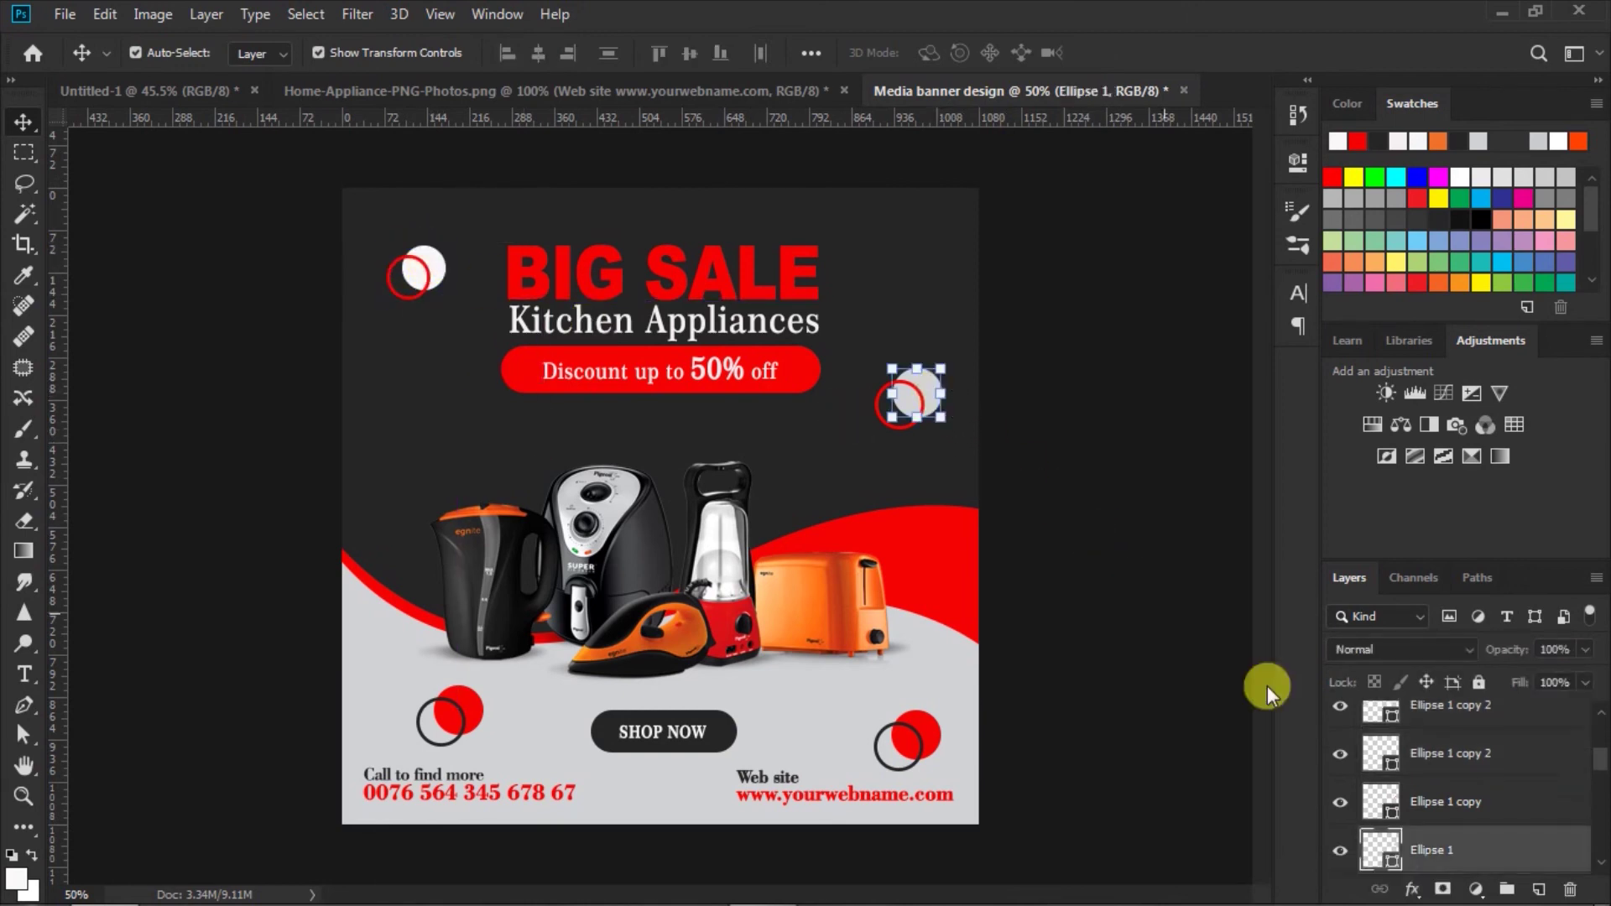
{"action": "left_click", "coordinate": [1393, 849], "text": "shift"}
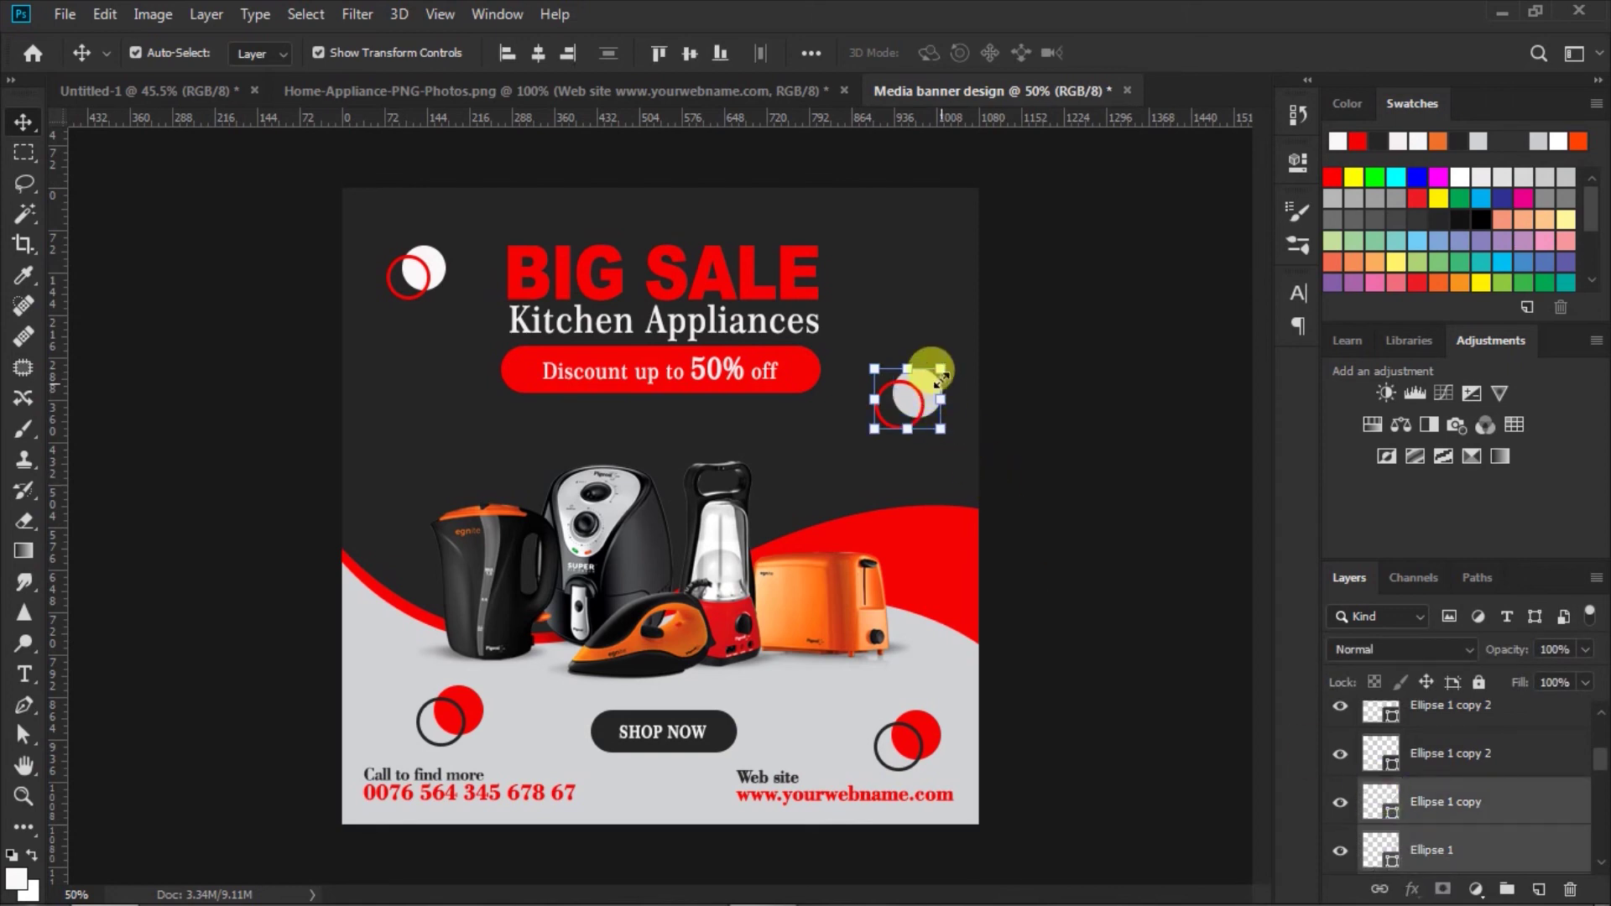
{"action": "left_click_drag", "start_coordinate": [941, 367], "coordinate": [877, 446]}
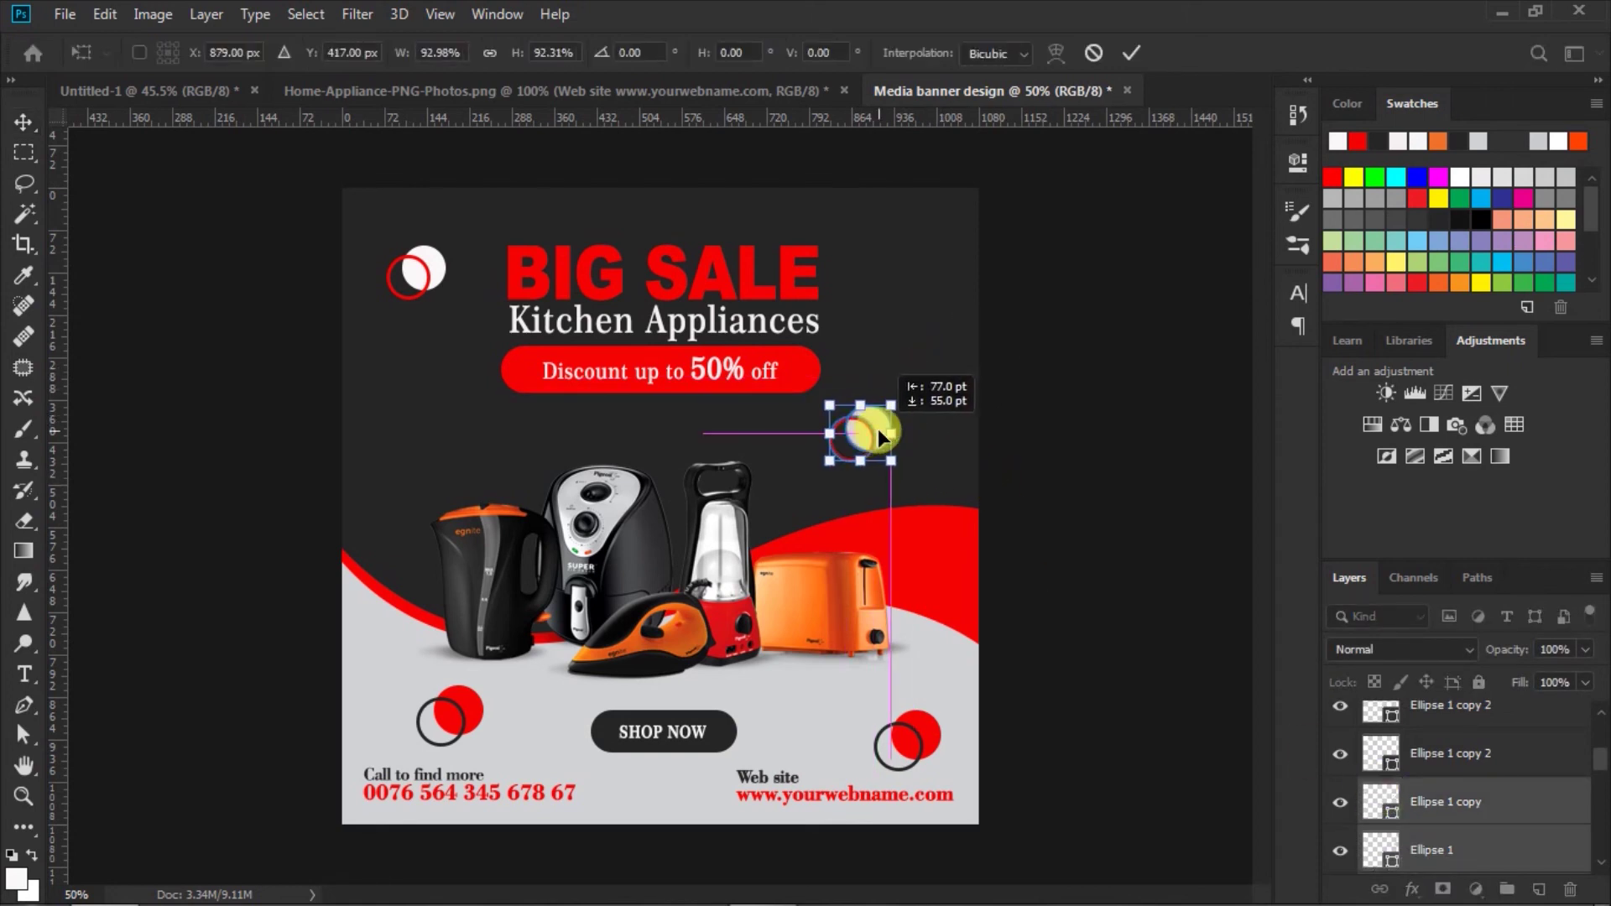
{"action": "key", "text": "Return"}
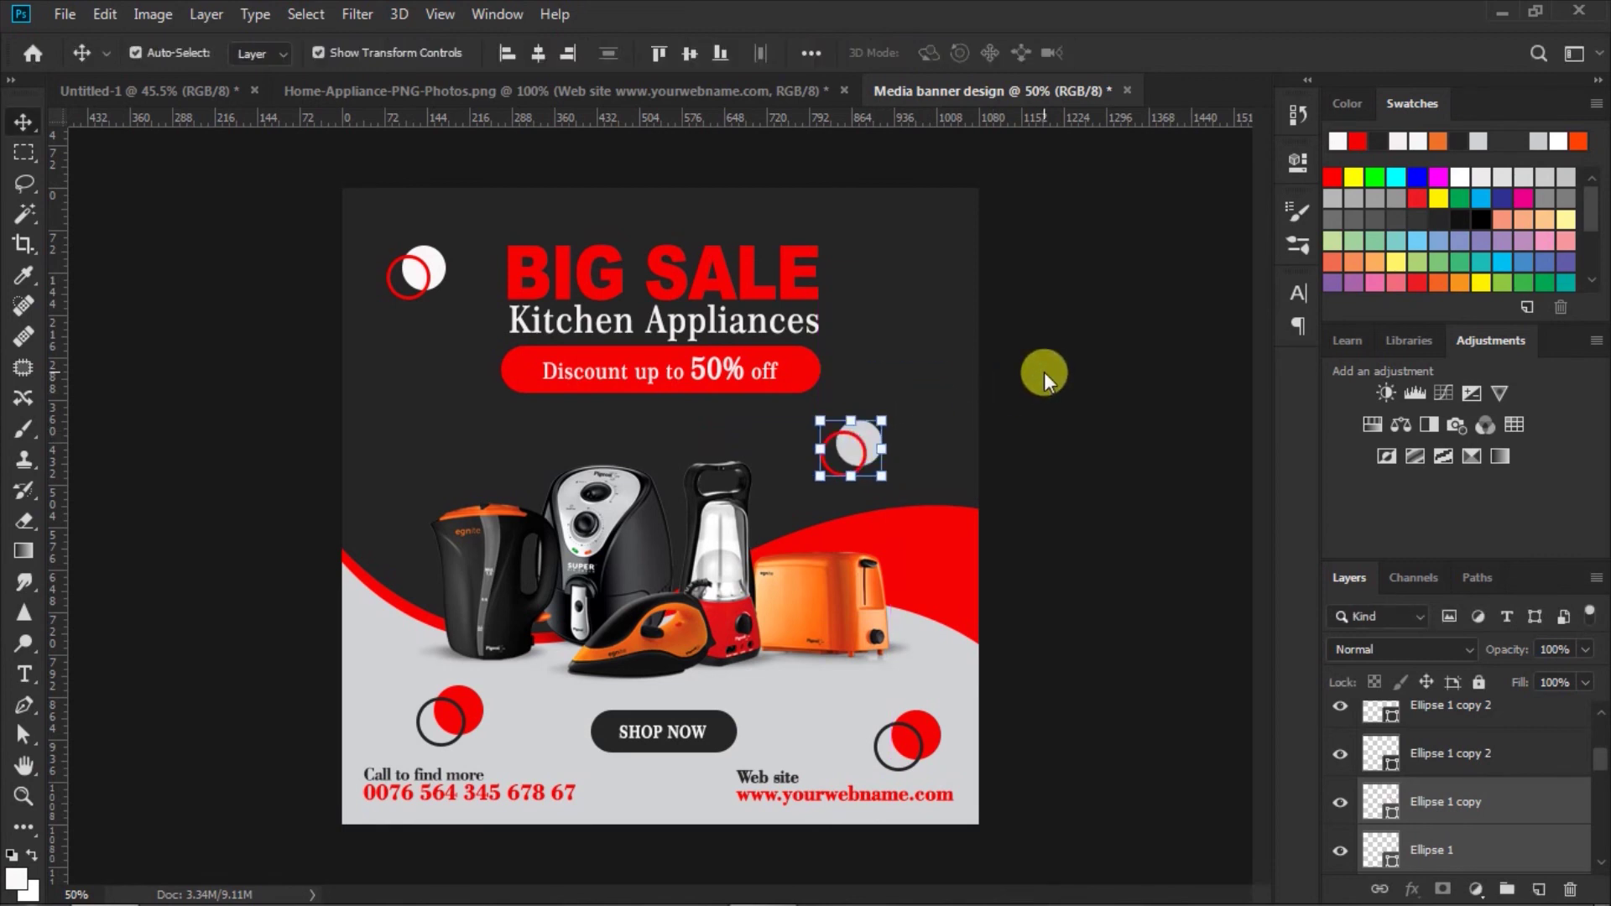
- Shrink the bottom-right circle pair a little with Free Transform
{"action": "left_click", "coordinate": [922, 745]}
{"action": "left_click", "coordinate": [1389, 773], "text": "shift"}
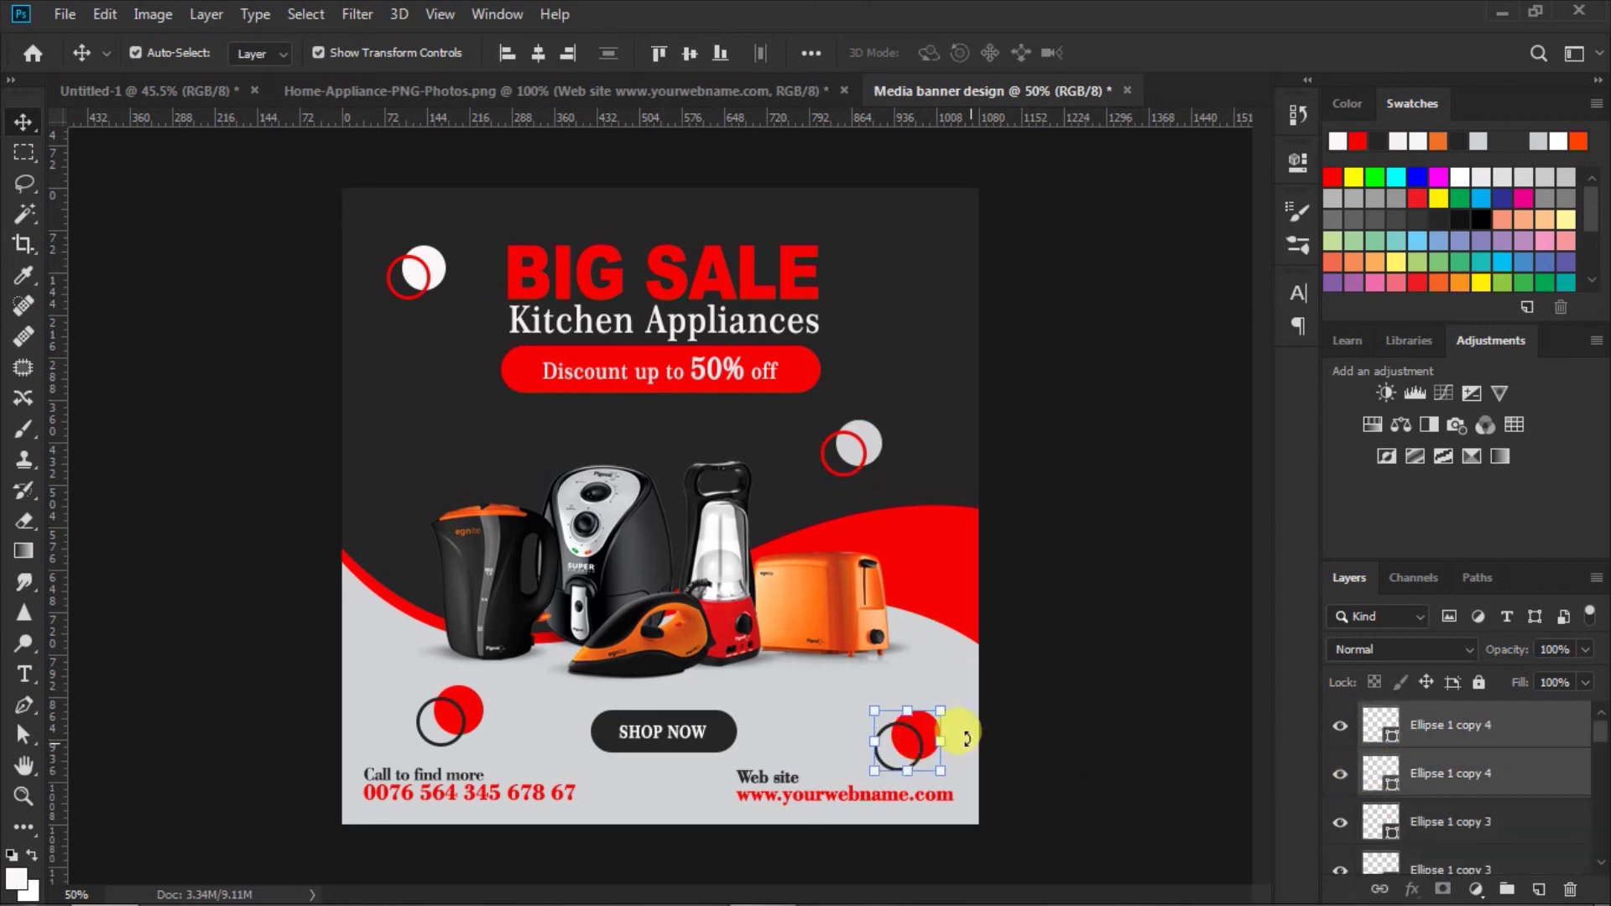
{"action": "key", "text": "ctrl+t"}
{"action": "left_click_drag", "start_coordinate": [941, 709], "coordinate": [935, 715]}
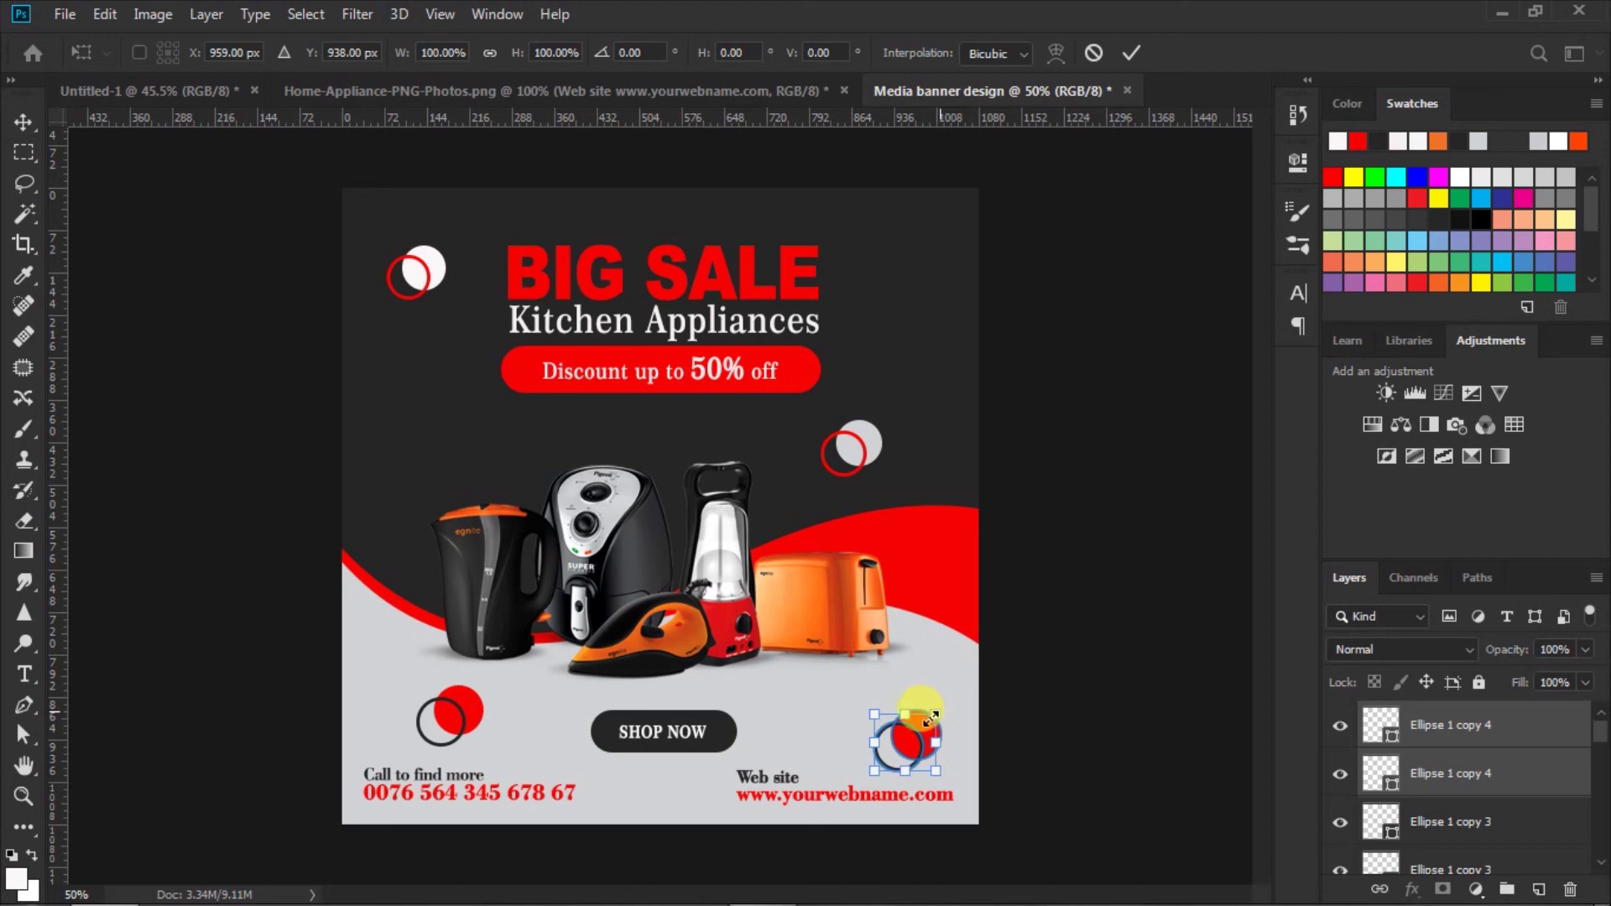
{"action": "left_click_drag", "start_coordinate": [932, 716], "coordinate": [929, 720]}
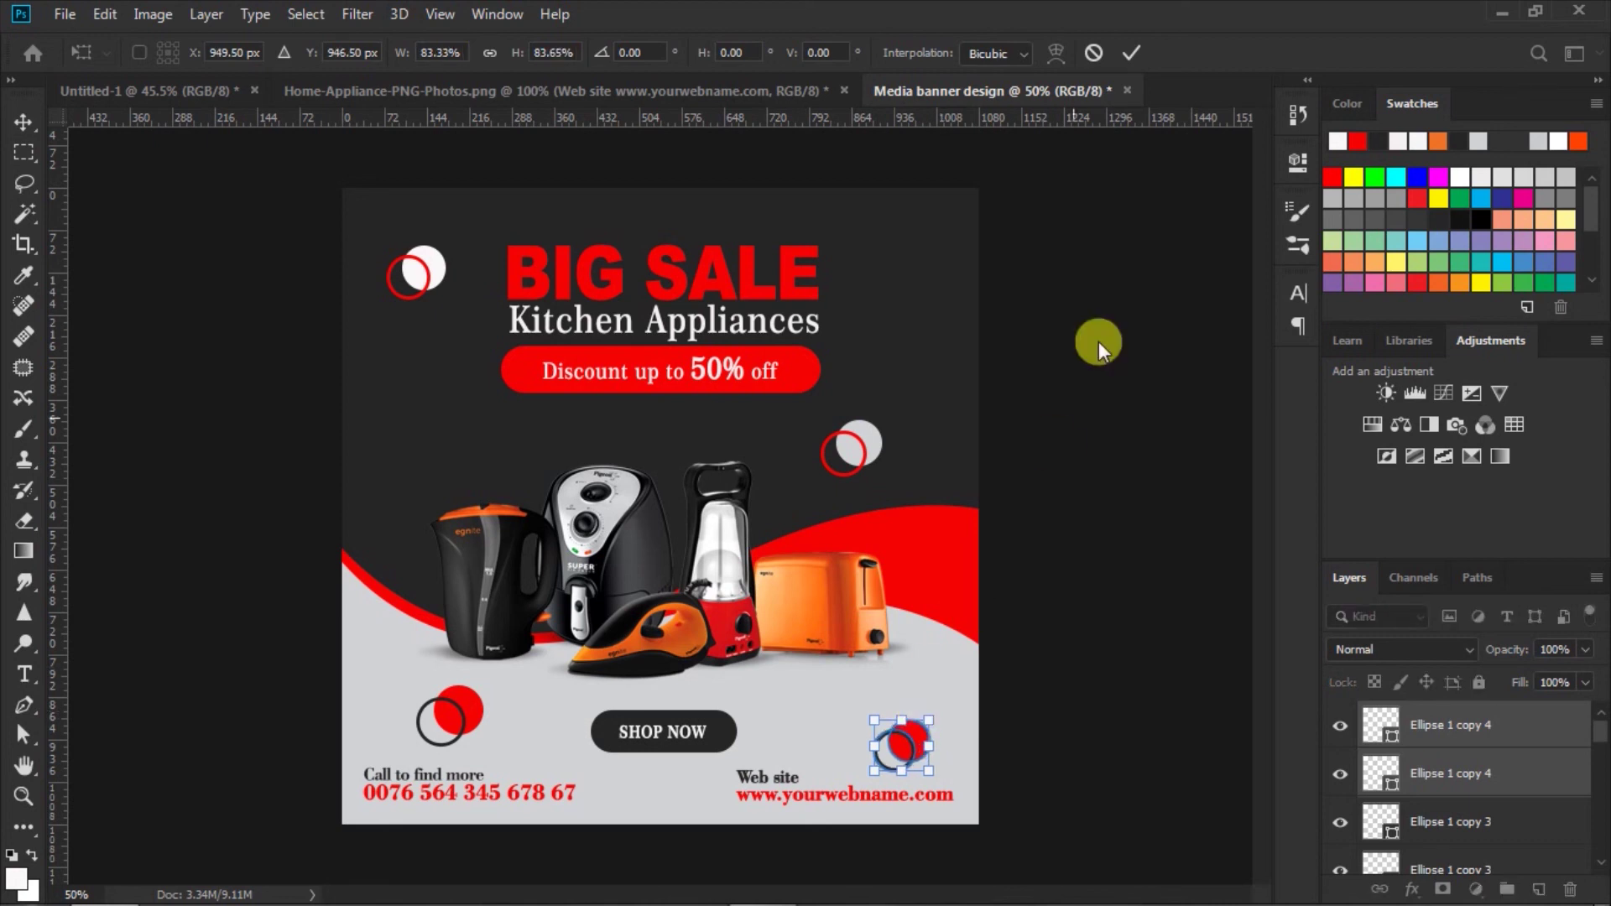
{"action": "left_click", "coordinate": [1125, 52]}
{"action": "left_click", "coordinate": [1136, 413]}
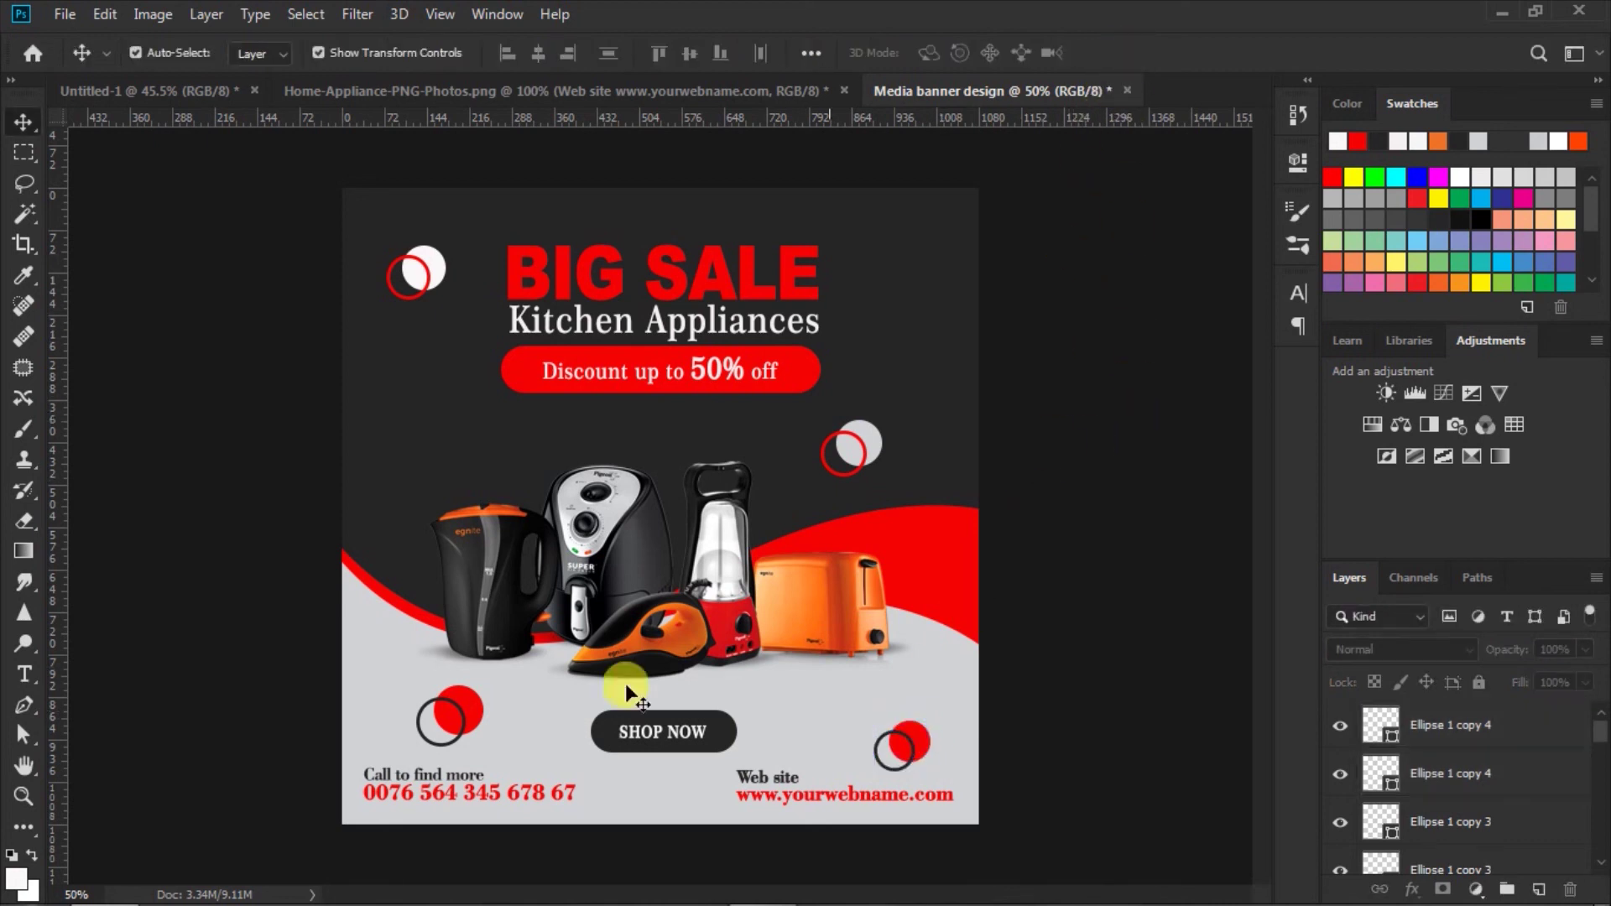
- Shrink the bottom-left circle pair and shift it left and up
{"action": "left_click", "coordinate": [479, 718]}
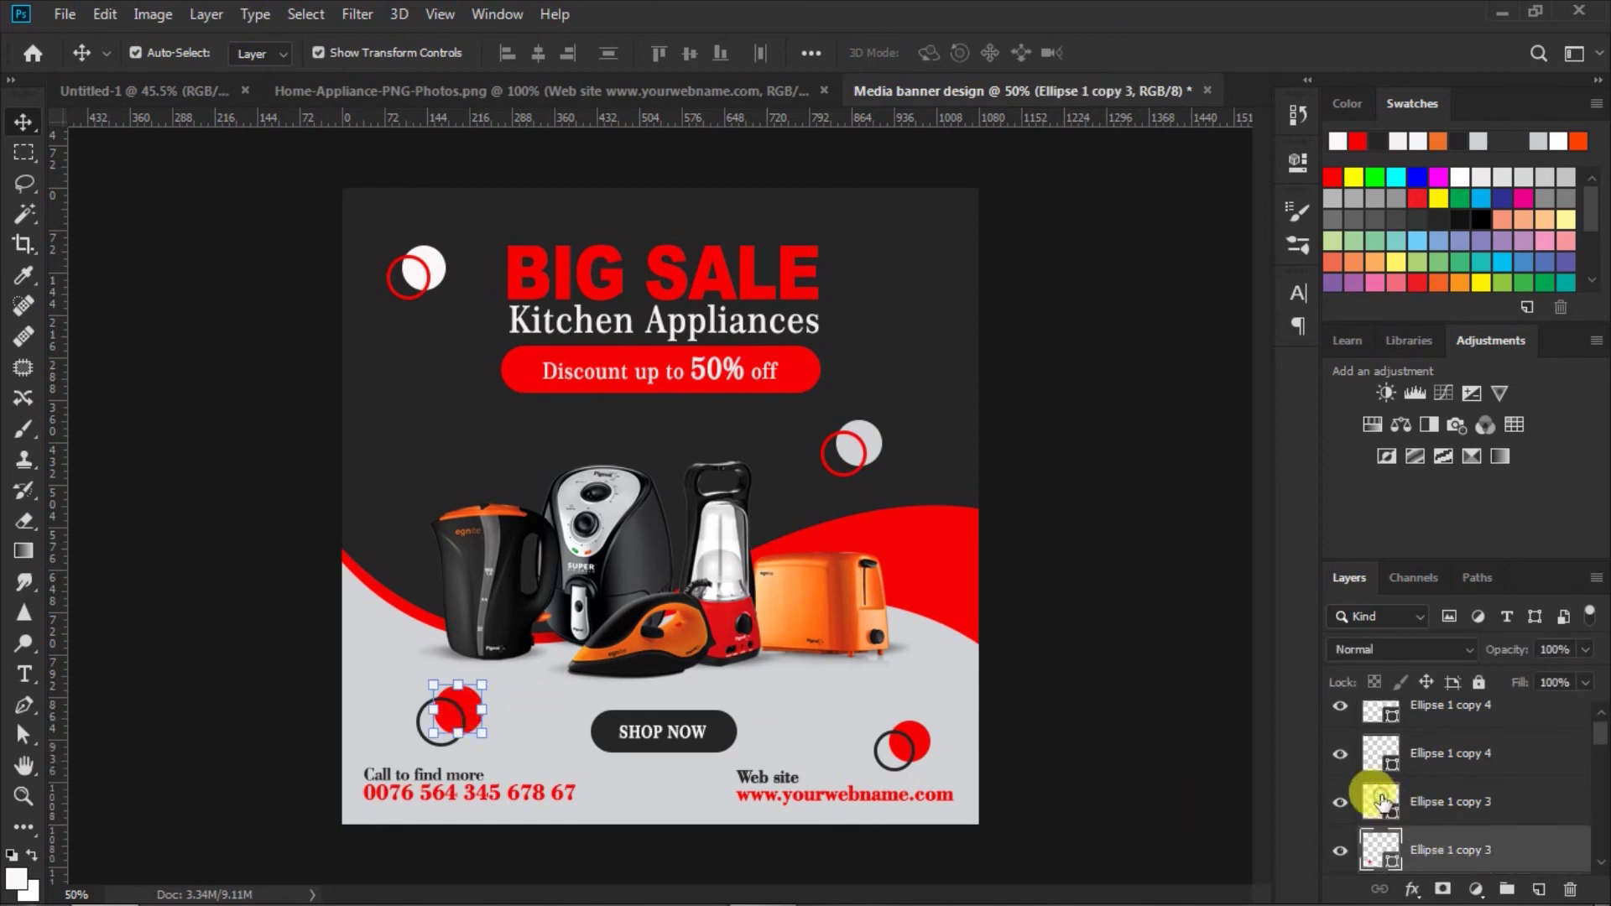
{"action": "left_click", "coordinate": [1443, 801], "text": "shift"}
{"action": "left_click_drag", "start_coordinate": [485, 685], "coordinate": [477, 688]}
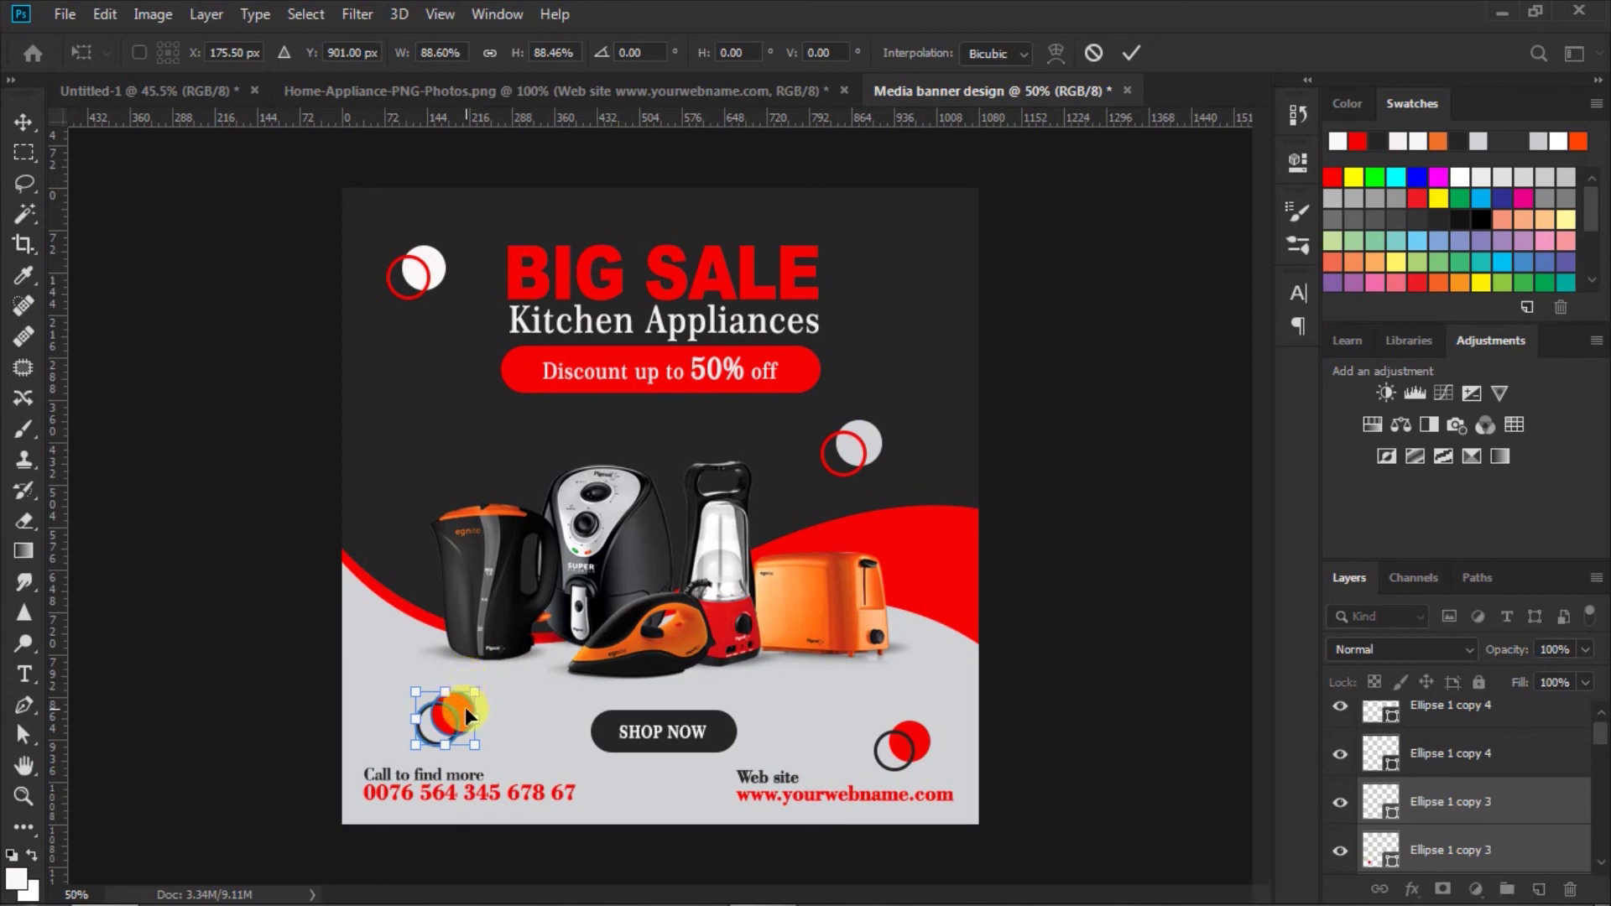
{"action": "left_click_drag", "start_coordinate": [445, 719], "coordinate": [424, 710]}
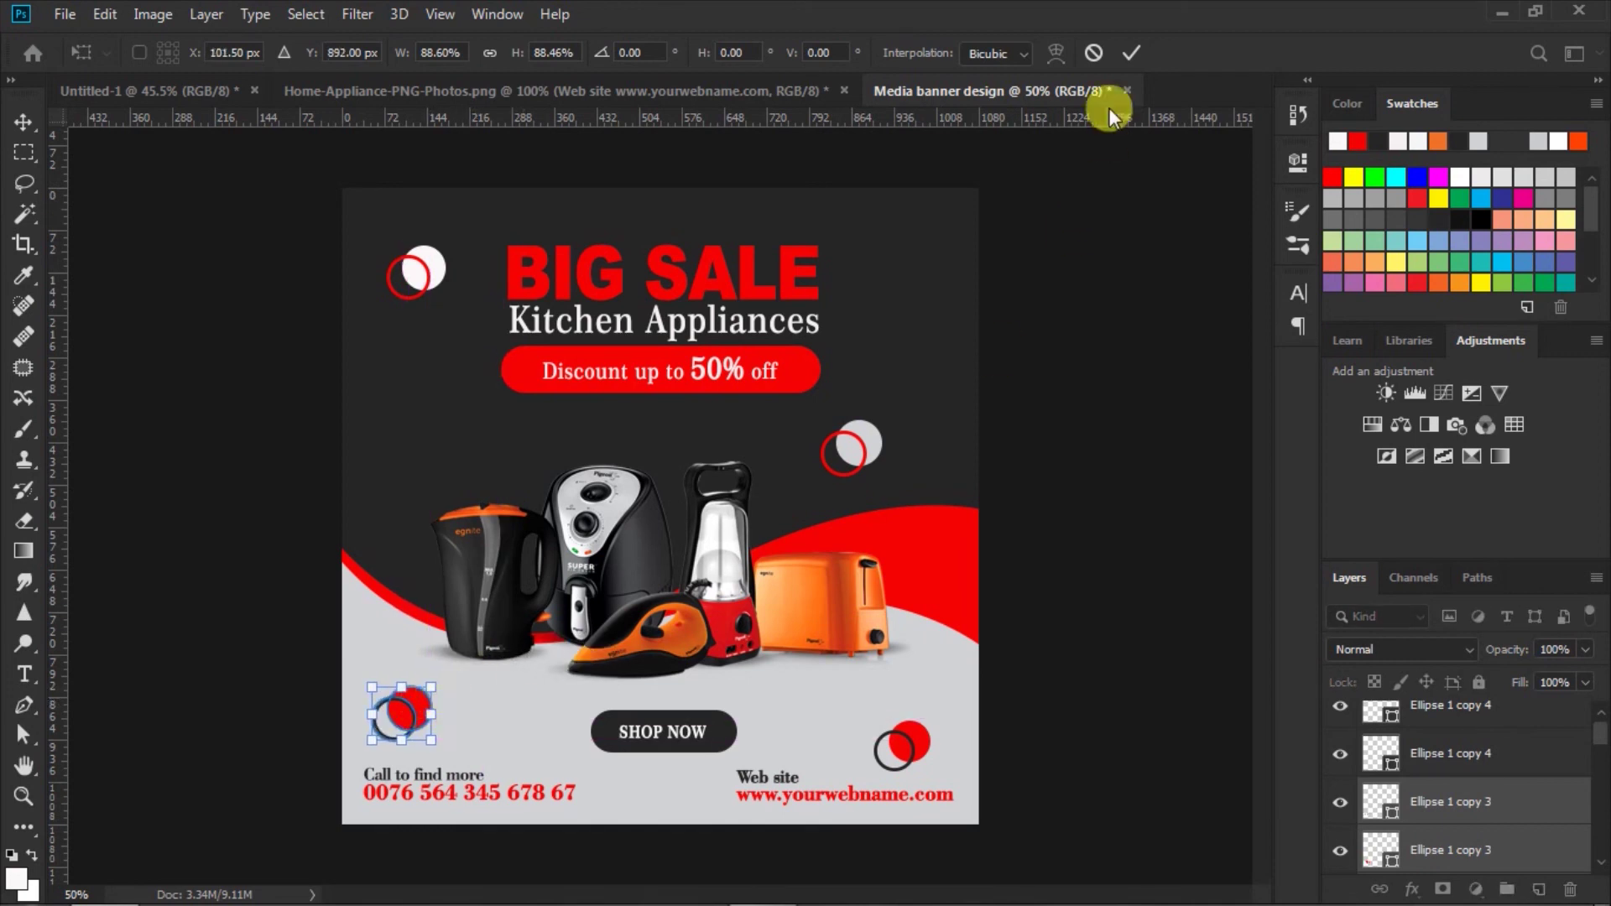
{"action": "left_click", "coordinate": [1130, 52]}
{"action": "left_click", "coordinate": [1139, 360]}
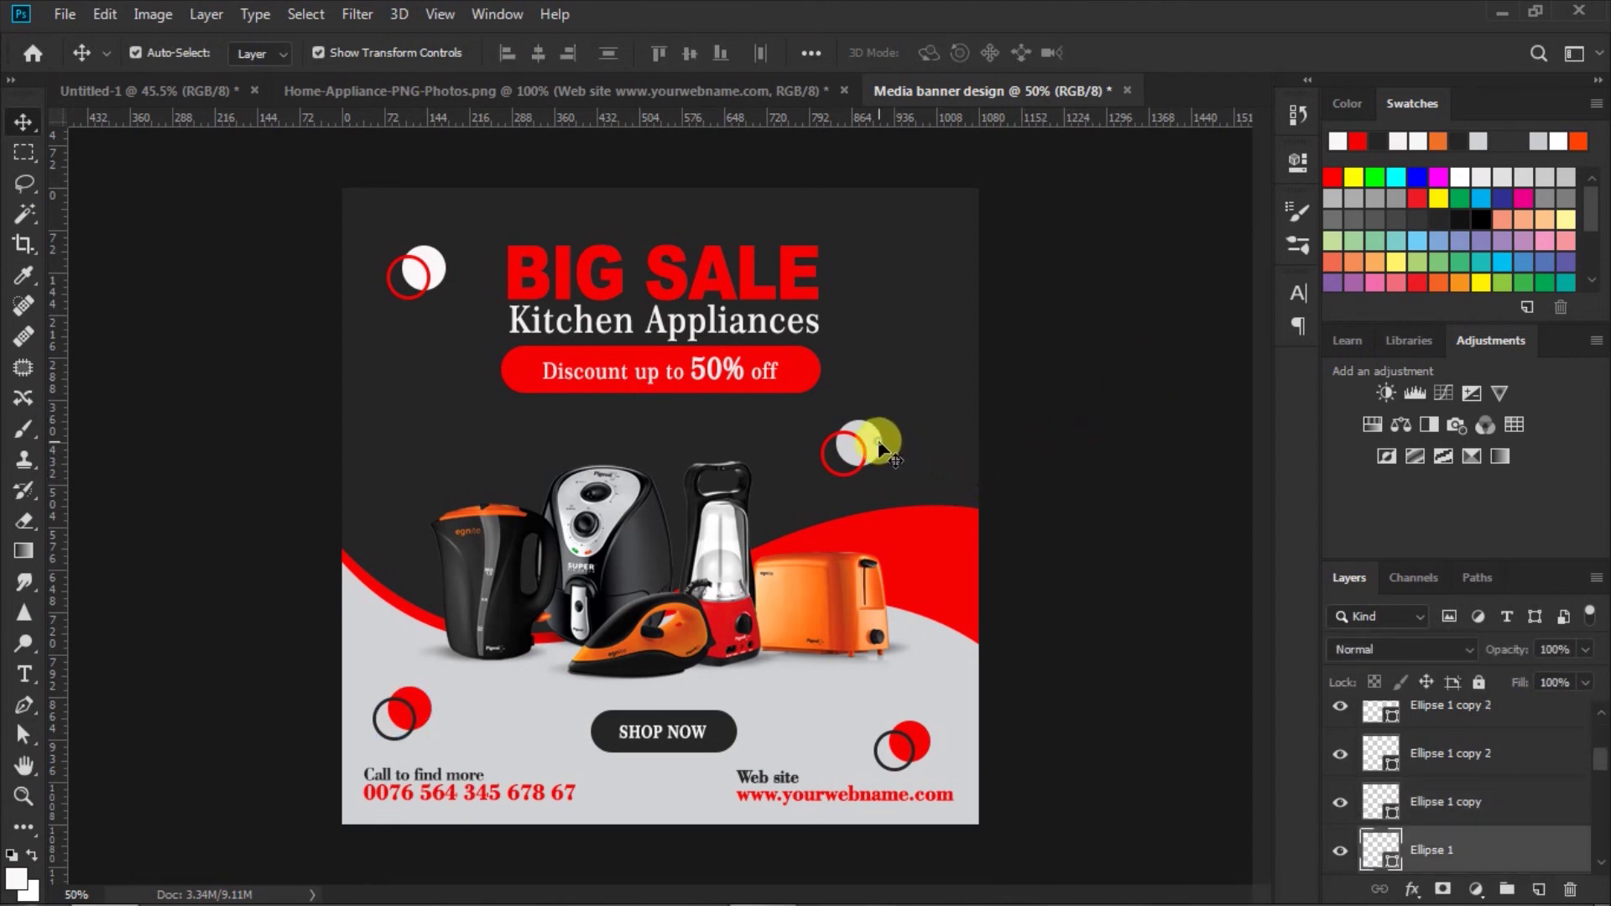
- Move the circle pair beside the discount bar close to the banner's right edge
{"action": "left_click", "coordinate": [856, 446]}
{"action": "left_click", "coordinate": [1386, 753], "text": "shift"}
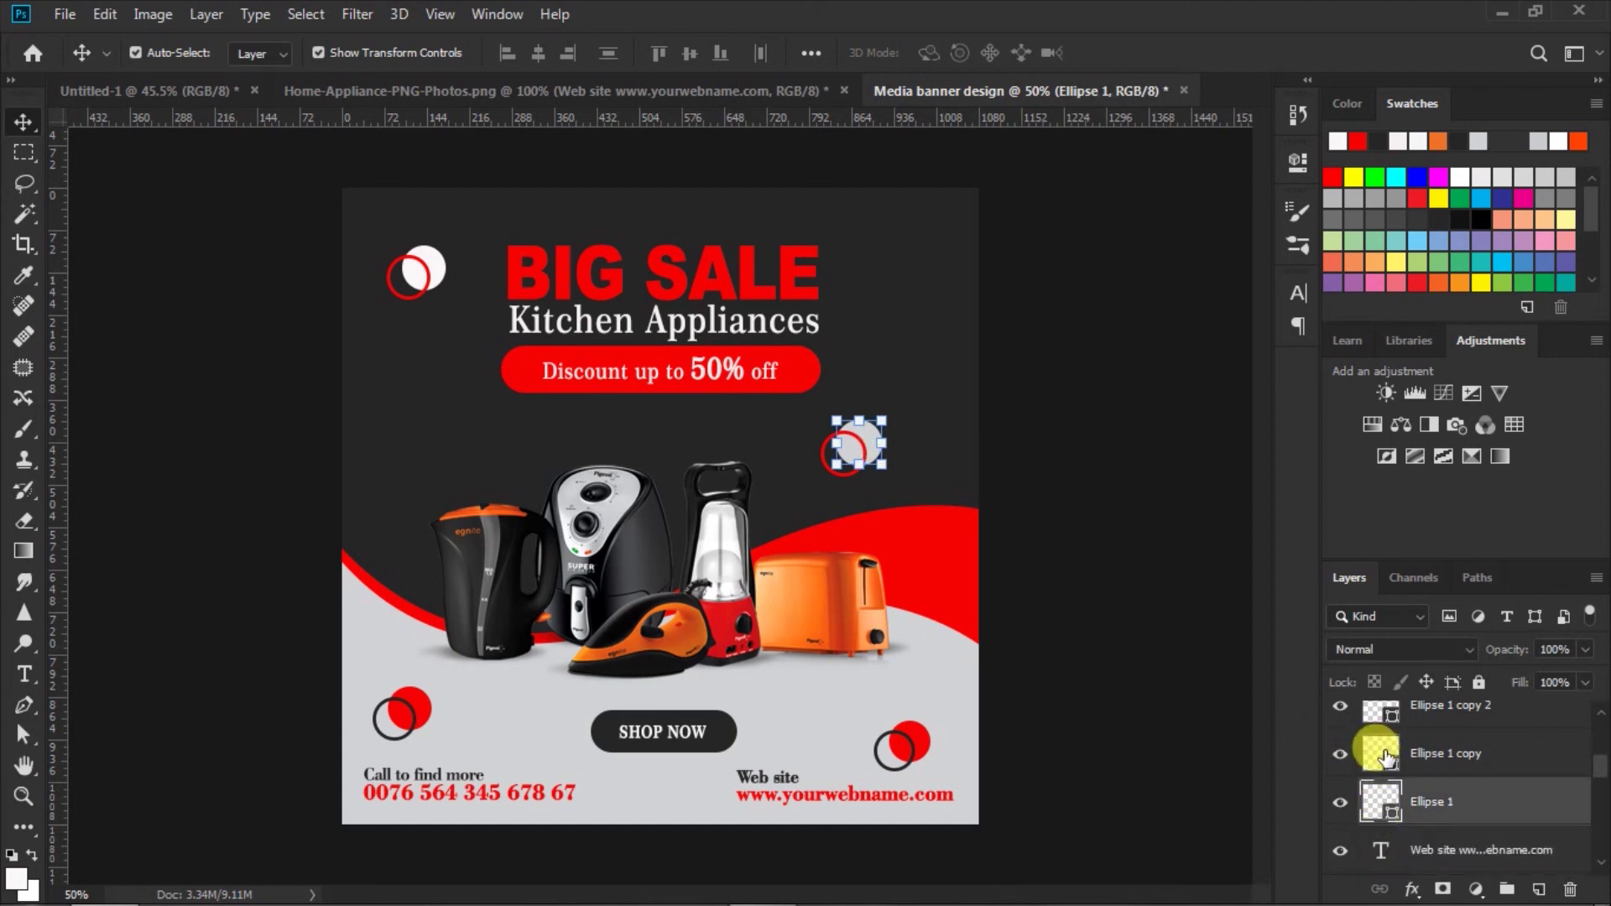
{"action": "mouse_move", "coordinate": [858, 442]}
{"action": "left_mouse_down"}
{"action": "mouse_move", "coordinate": [920, 438]}
{"action": "mouse_move", "coordinate": [949, 411]}
{"action": "left_mouse_up"}
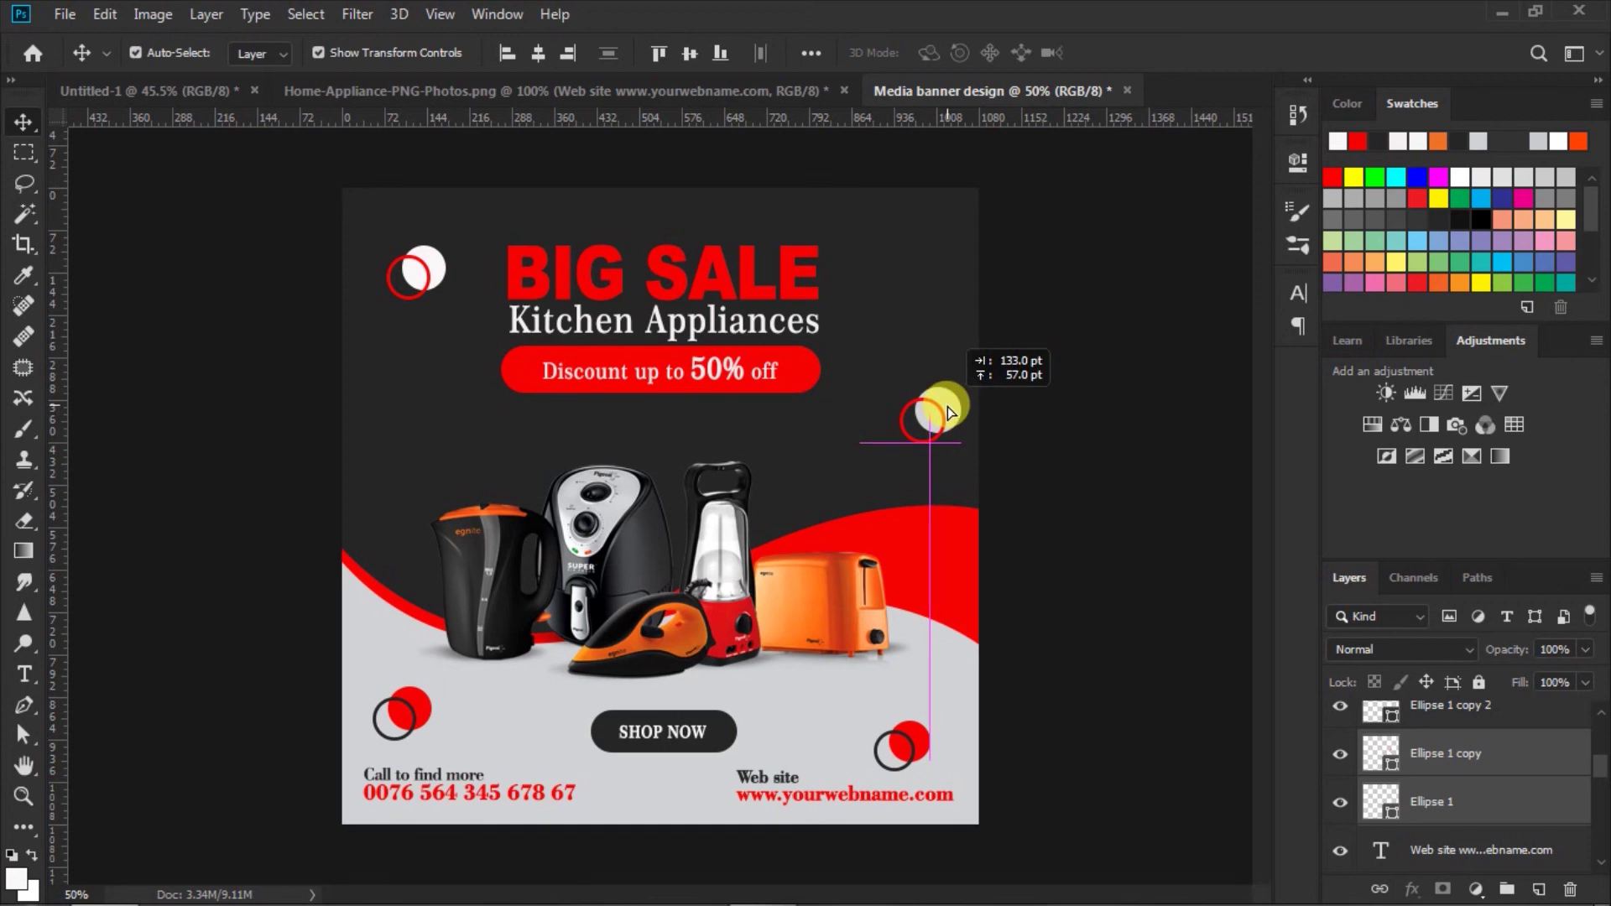
{"action": "left_click_drag", "start_coordinate": [949, 411], "coordinate": [955, 410]}
{"action": "left_click", "coordinate": [1084, 401]}
{"action": "left_click", "coordinate": [700, 286]}
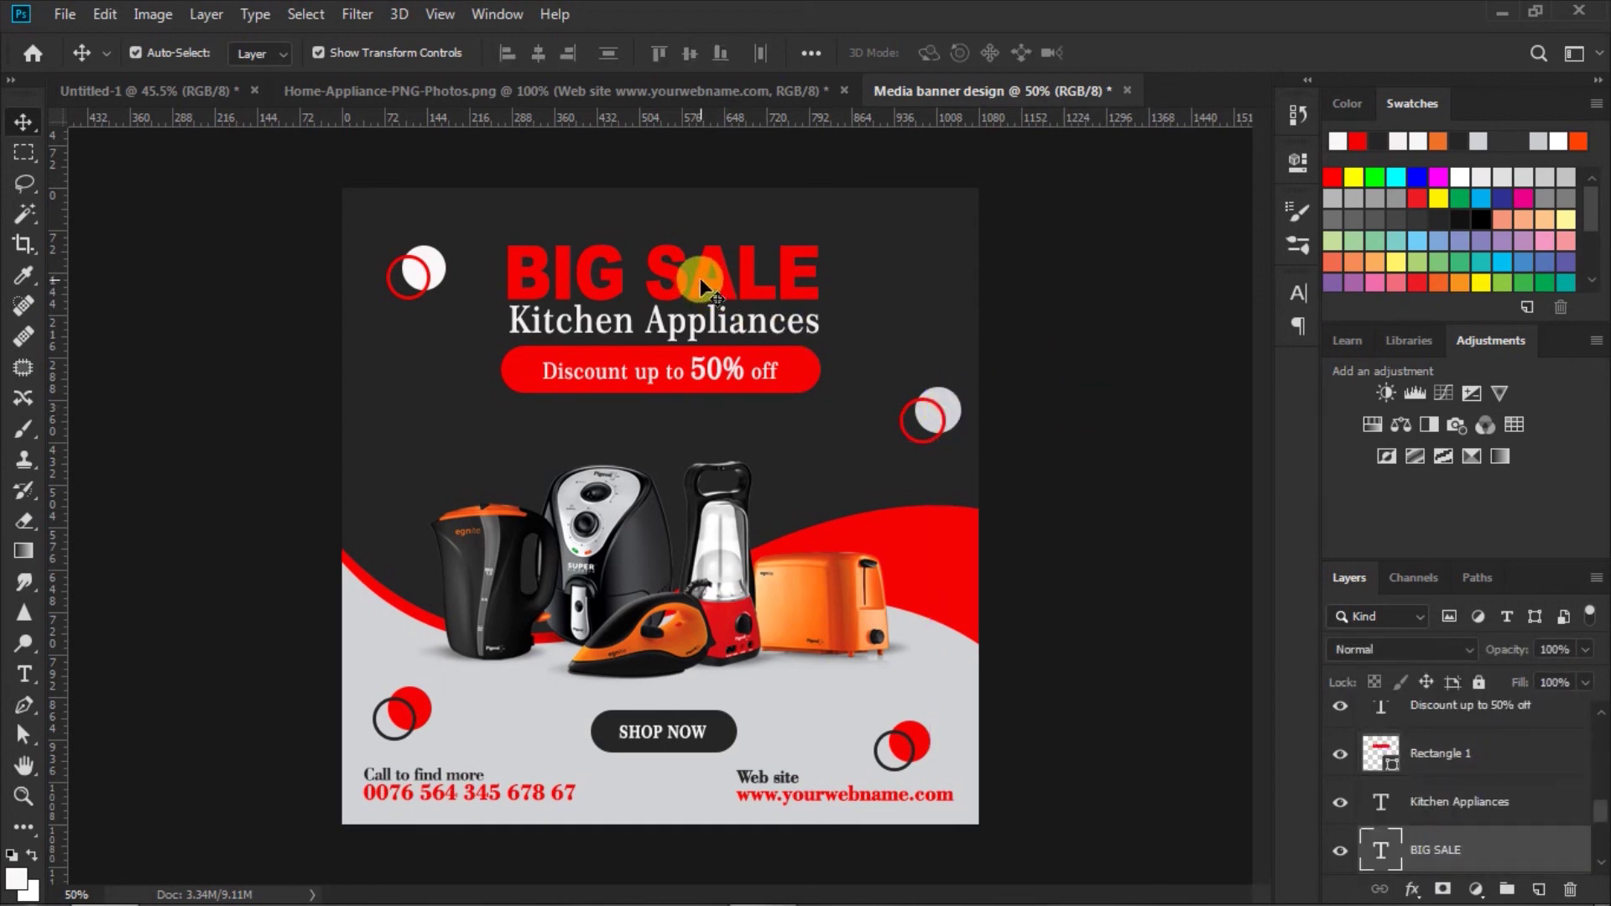
- Move the heading, subtitle and discount bar lower on the banner
{"action": "scroll", "coordinate": [1428, 823], "scroll_direction": "up", "scroll_amount": 1}
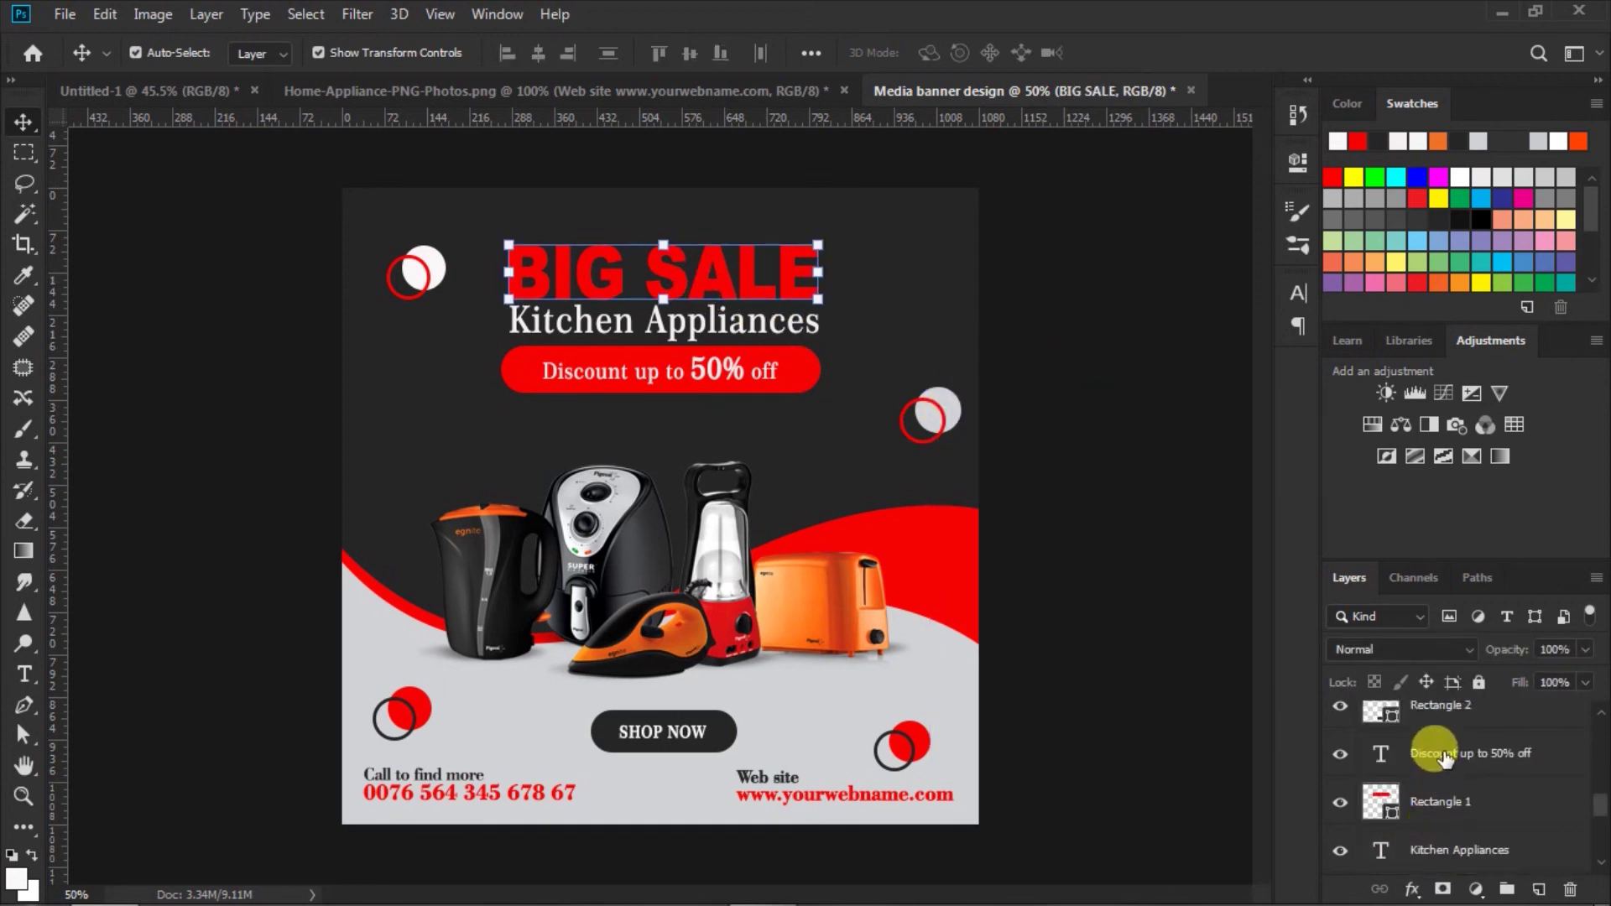
{"action": "left_click", "coordinate": [1443, 755], "text": "shift"}
{"action": "left_click_drag", "start_coordinate": [703, 284], "coordinate": [704, 308]}
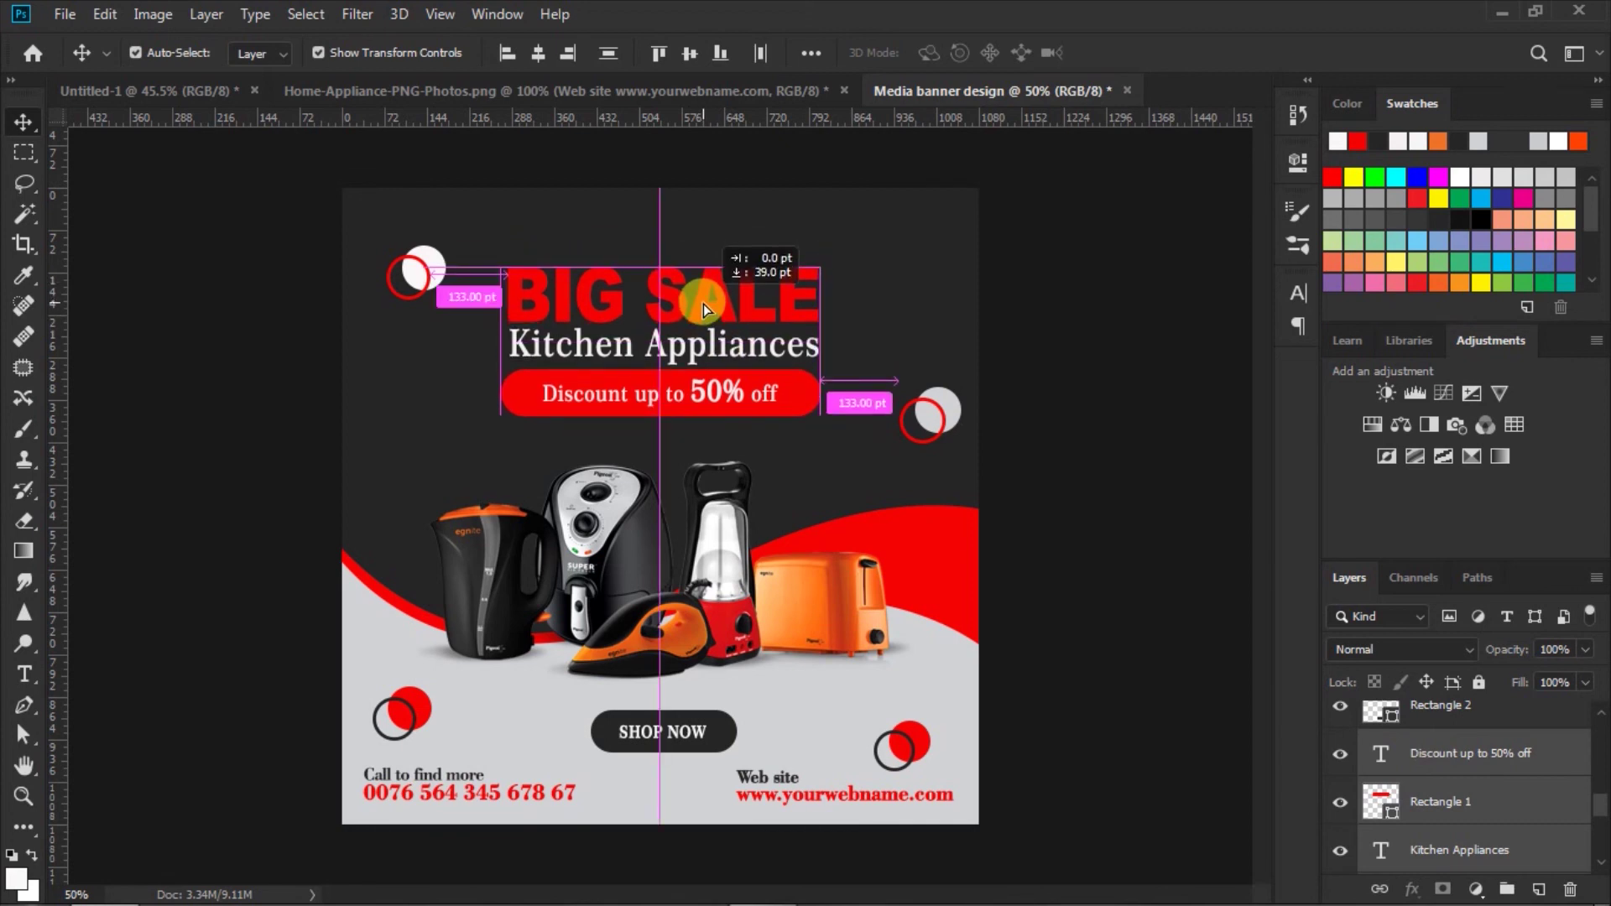
{"action": "left_click", "coordinate": [1064, 374]}
- Duplicate the red discount bar and offset the copy down and right
{"action": "left_click", "coordinate": [809, 395]}
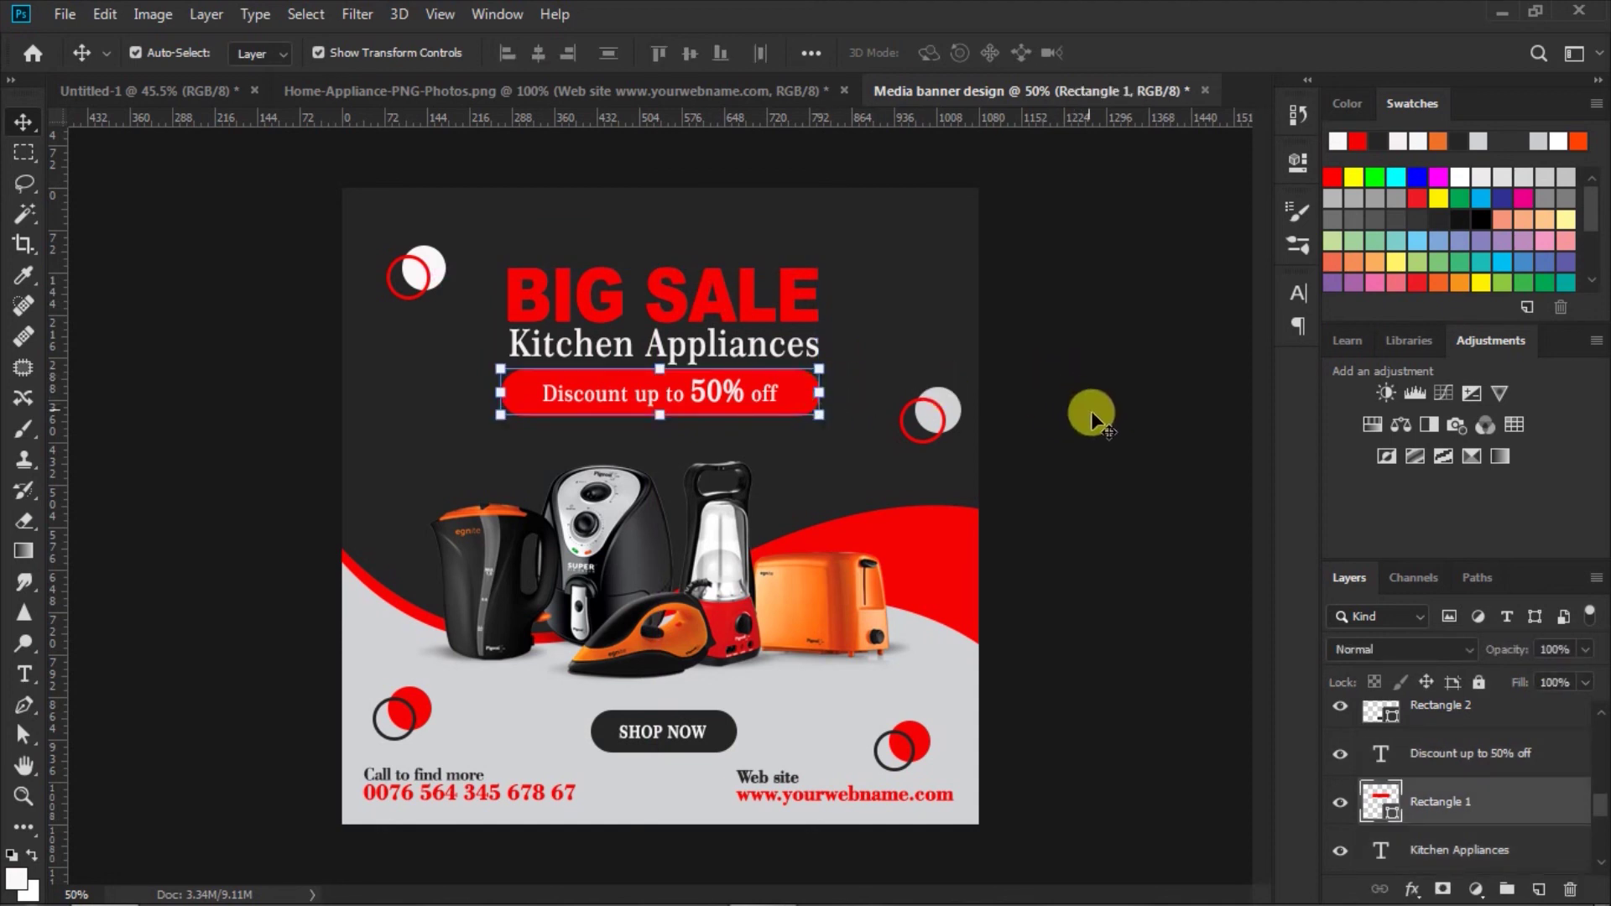
{"action": "key", "text": "ctrl+j"}
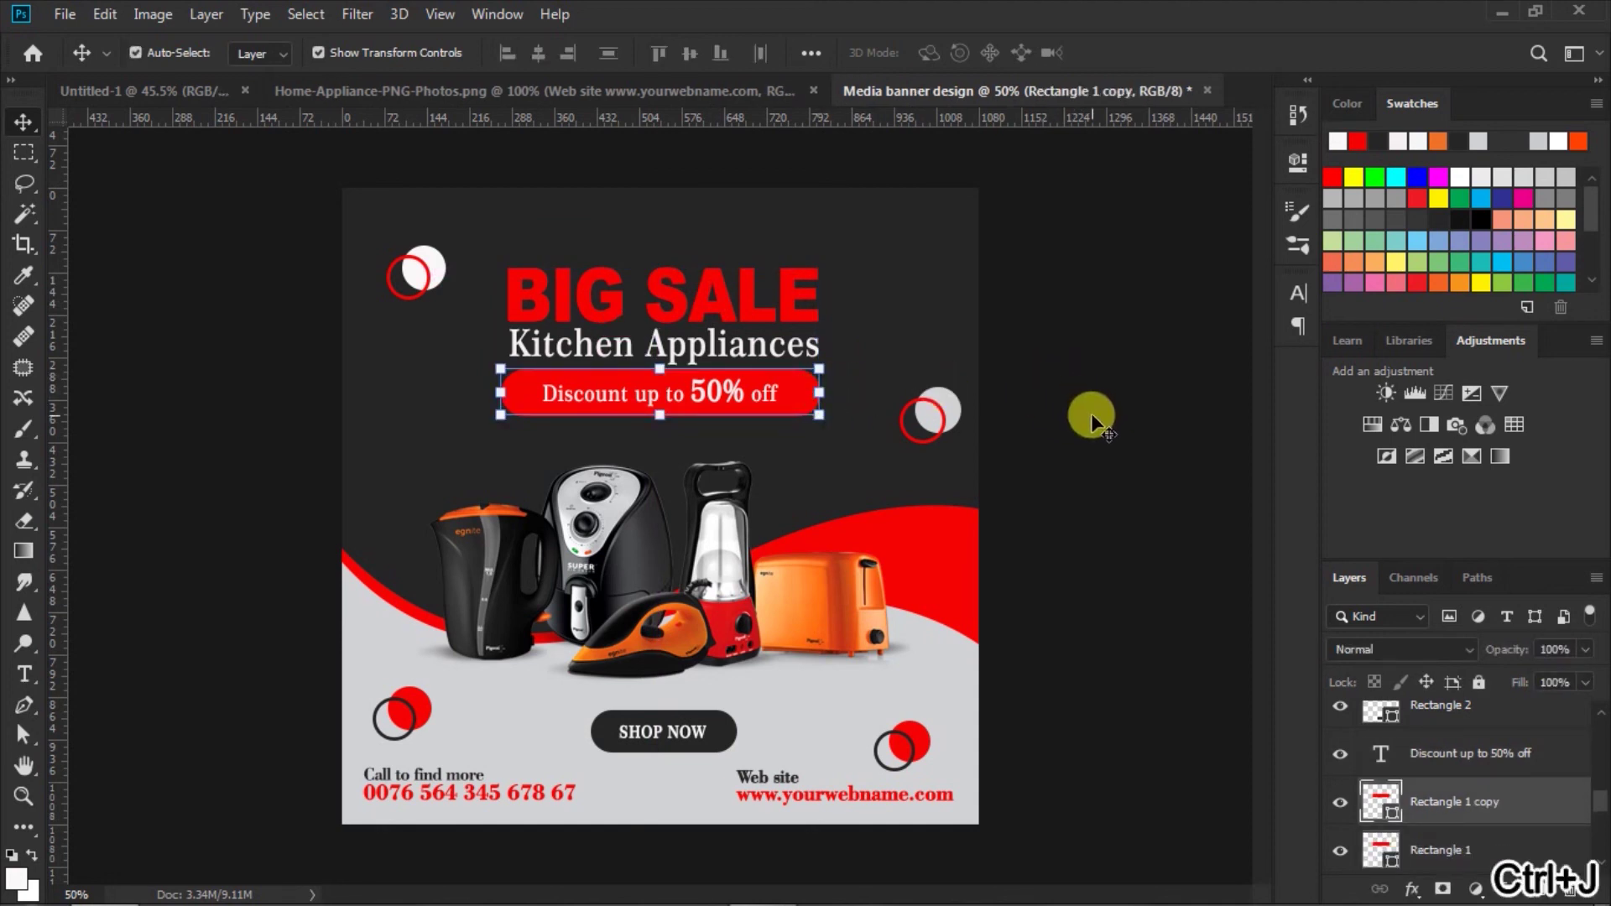
{"action": "key", "text": "shift+Down"}
{"action": "key", "text": "shift+Down"}
{"action": "key", "text": "Right"}
{"action": "key", "text": "Right"}
{"action": "key", "text": "Right"}
{"action": "key", "text": "Right"}
{"action": "key", "text": "Right"}
{"action": "key", "text": "Right"}
{"action": "key", "text": "shift+Down"}
{"action": "key", "text": "shift+Right"}
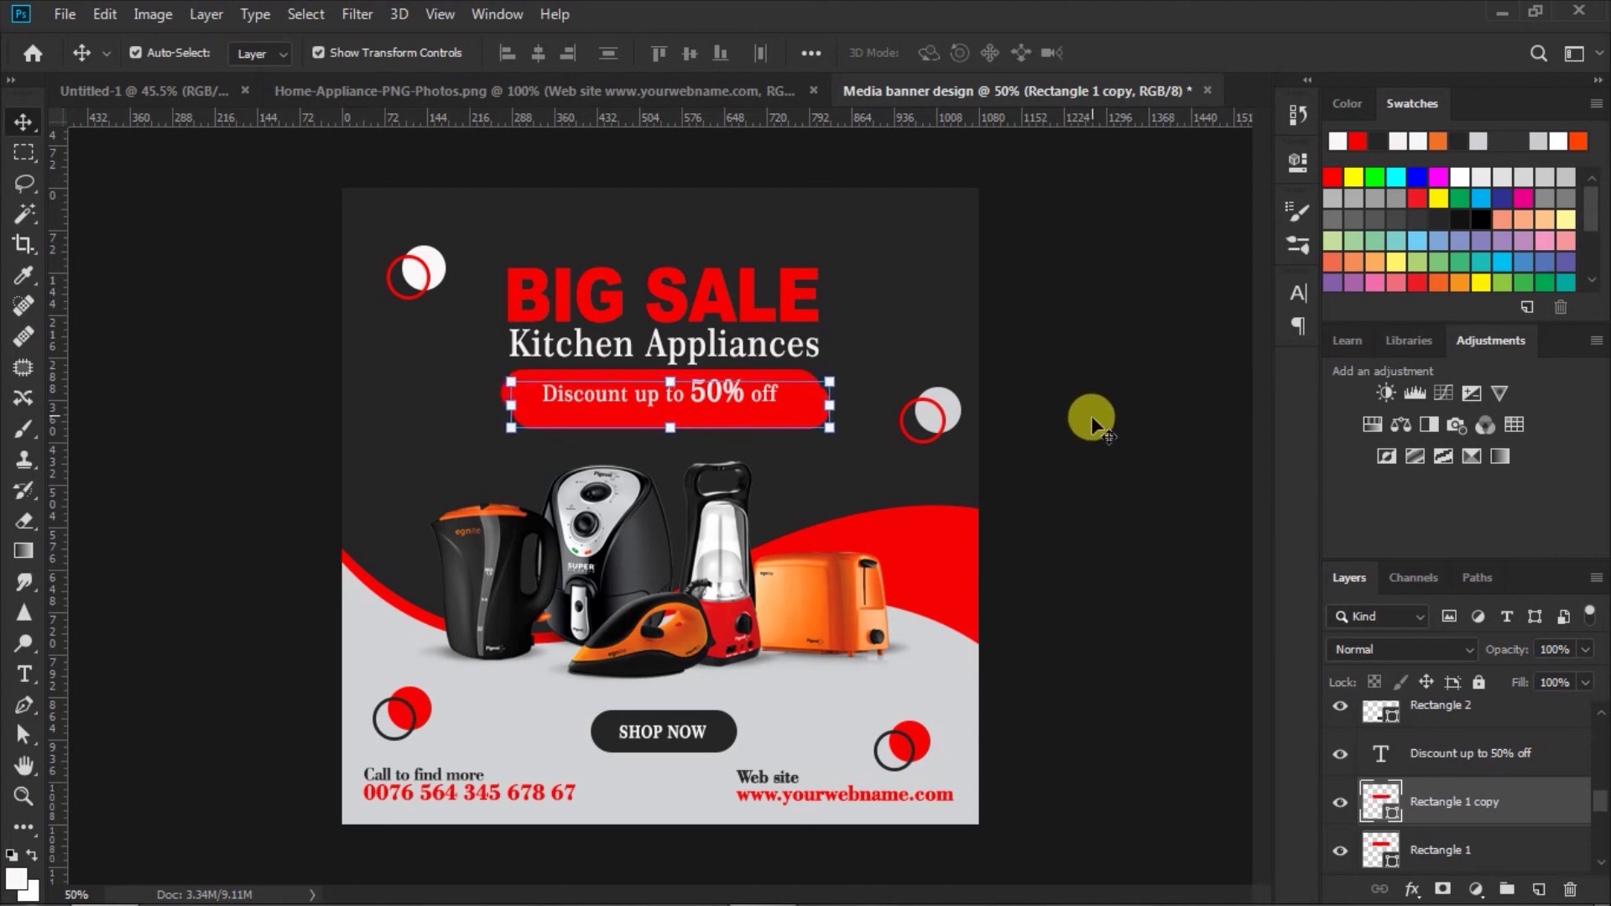
{"action": "mouse_move", "coordinate": [1384, 804]}
{"action": "left_mouse_down"}
{"action": "mouse_move", "coordinate": [1376, 858]}
{"action": "mouse_move", "coordinate": [1368, 819]}
{"action": "left_mouse_up"}
- Give the copied bar no fill and a thin white 3.15 pt outline
{"action": "left_click", "coordinate": [29, 827]}
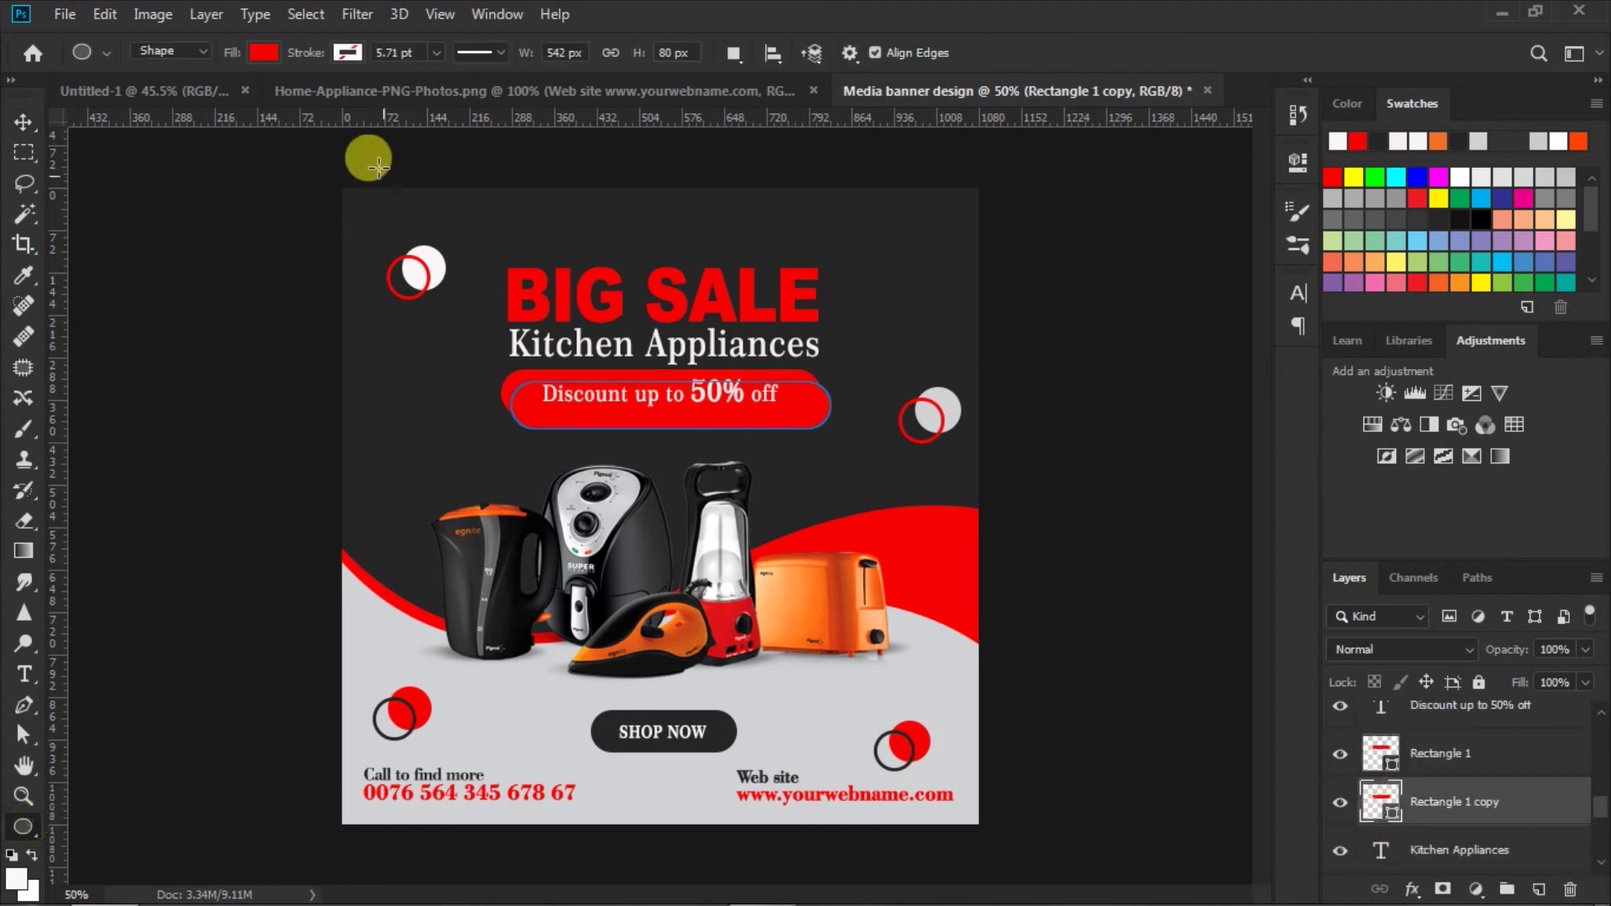
{"action": "left_click", "coordinate": [266, 52]}
{"action": "left_click", "coordinate": [165, 97]}
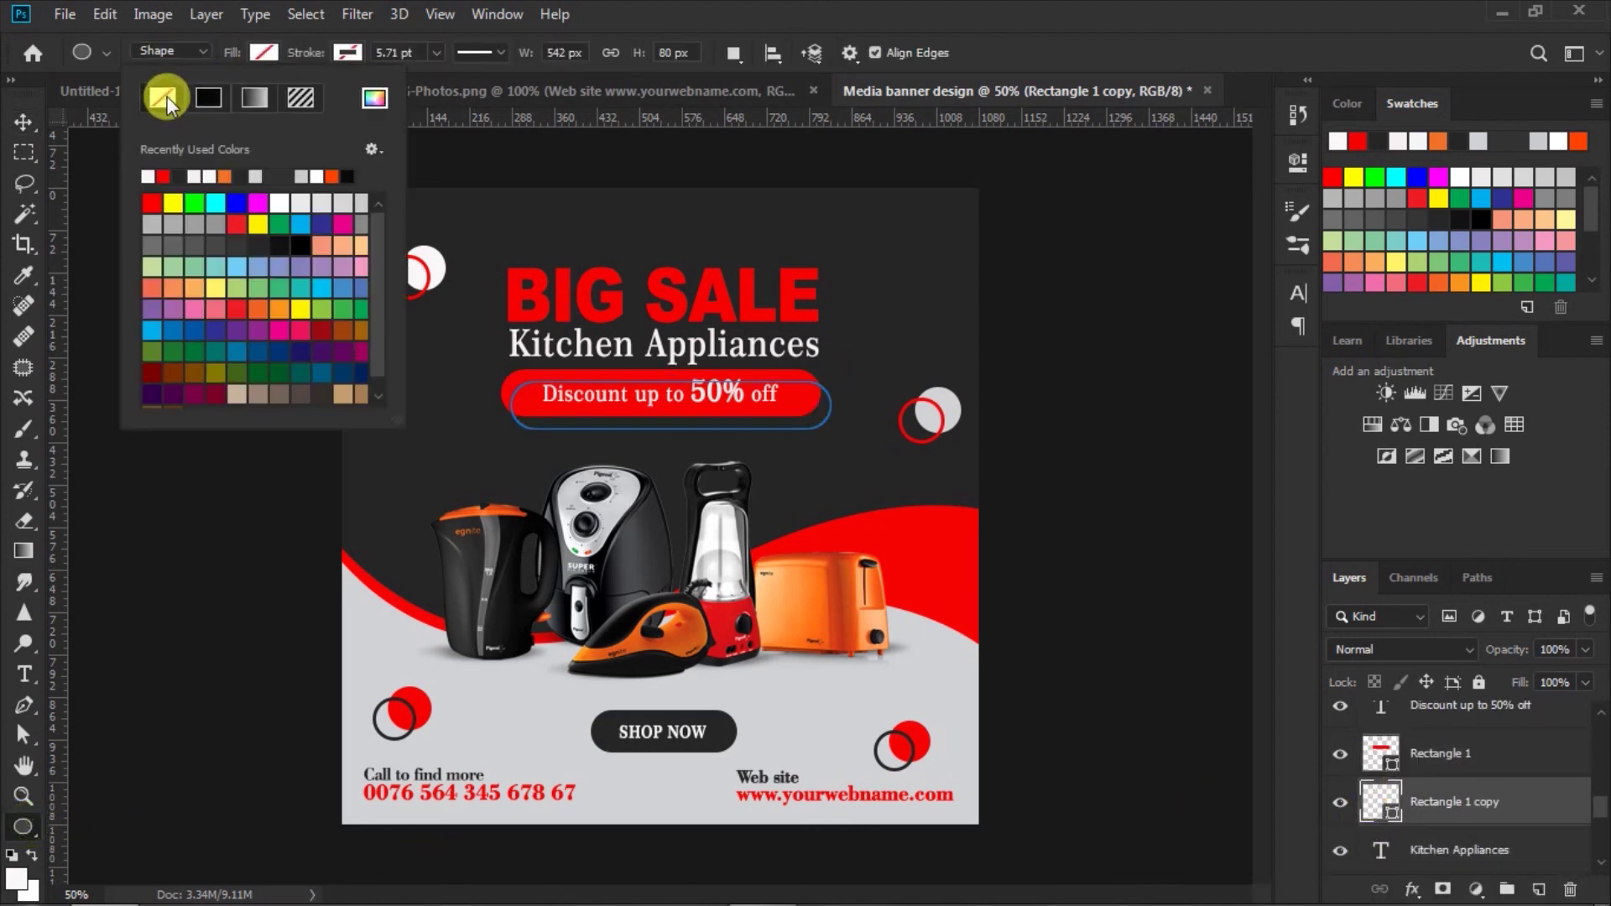
{"action": "left_click", "coordinate": [344, 52]}
{"action": "left_click", "coordinate": [232, 176]}
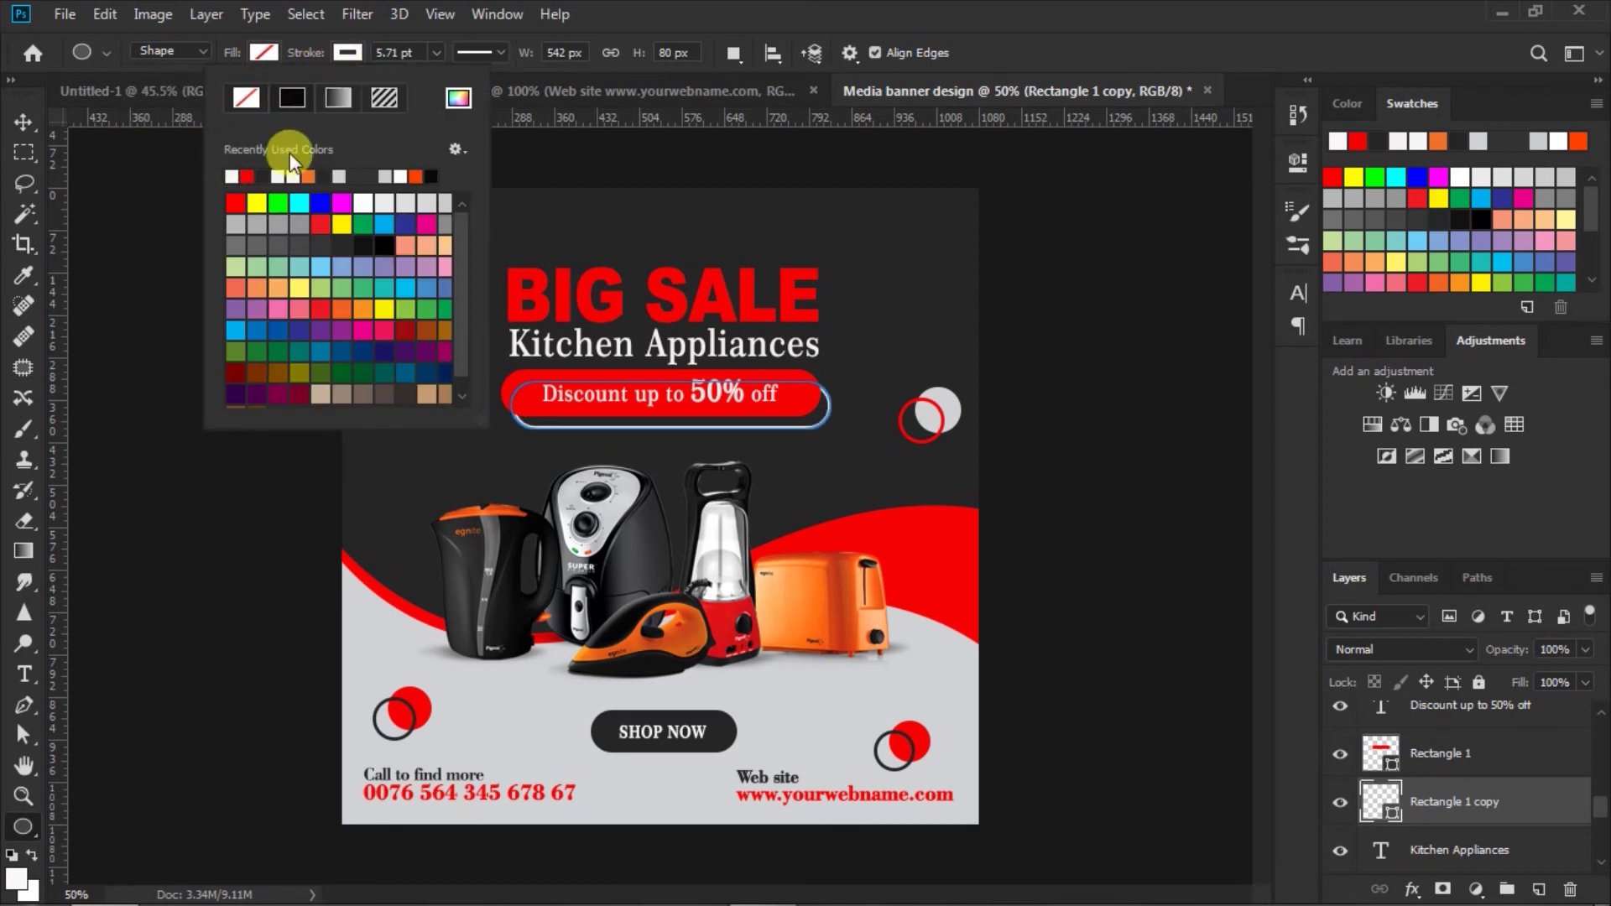
{"action": "left_click", "coordinate": [434, 52]}
{"action": "left_click_drag", "start_coordinate": [433, 78], "coordinate": [432, 78]}
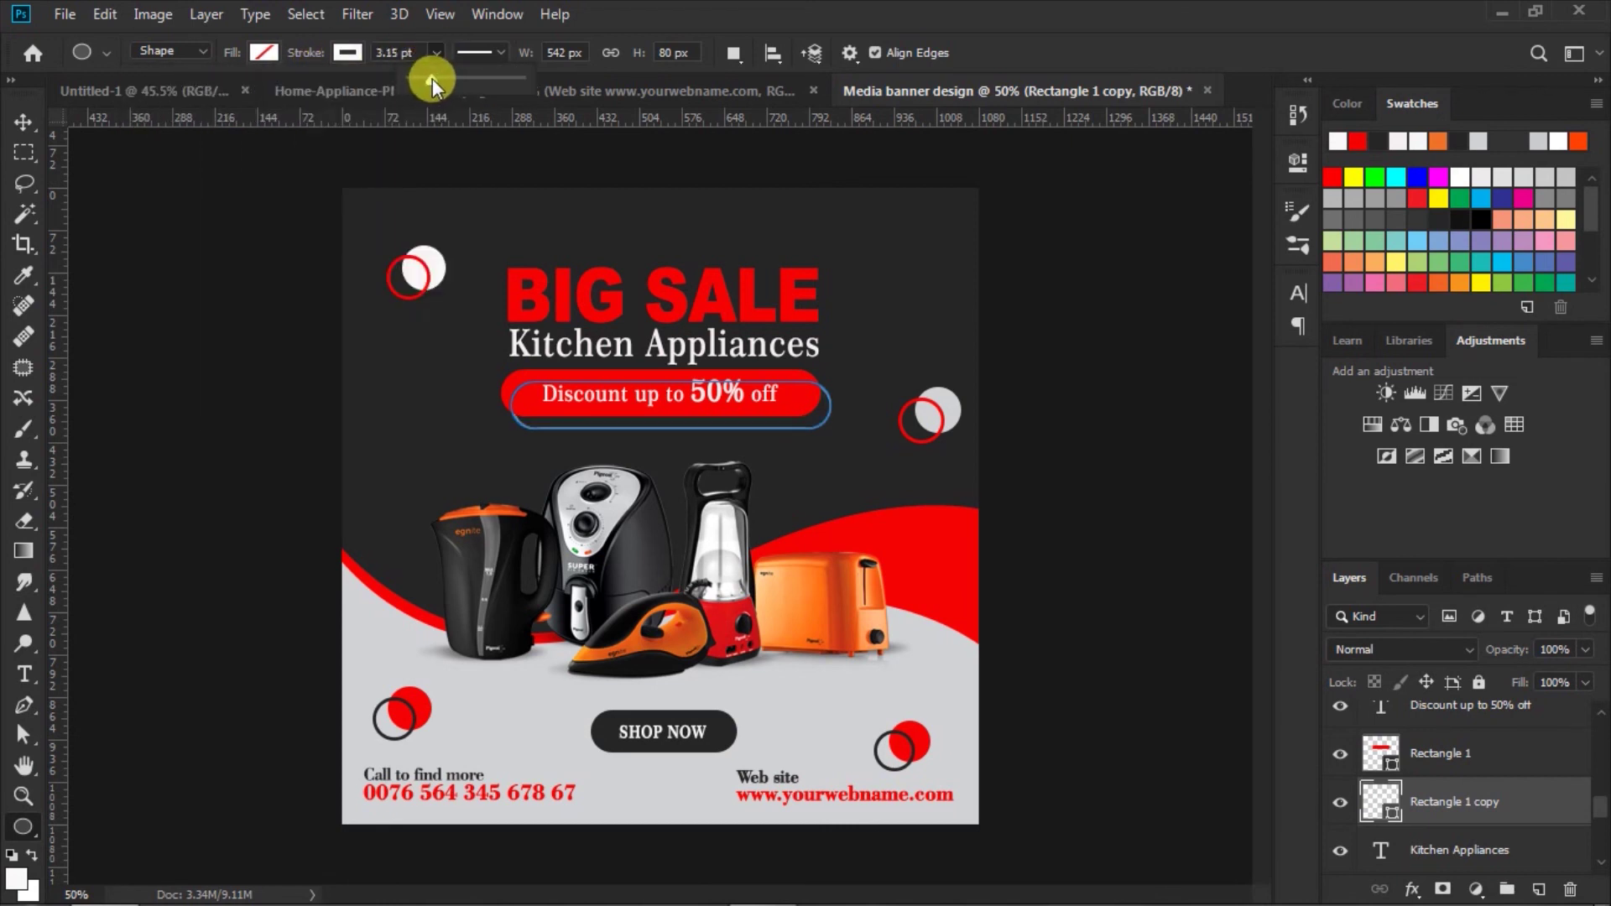
{"action": "left_click", "coordinate": [23, 122]}
{"action": "left_click", "coordinate": [1066, 434]}
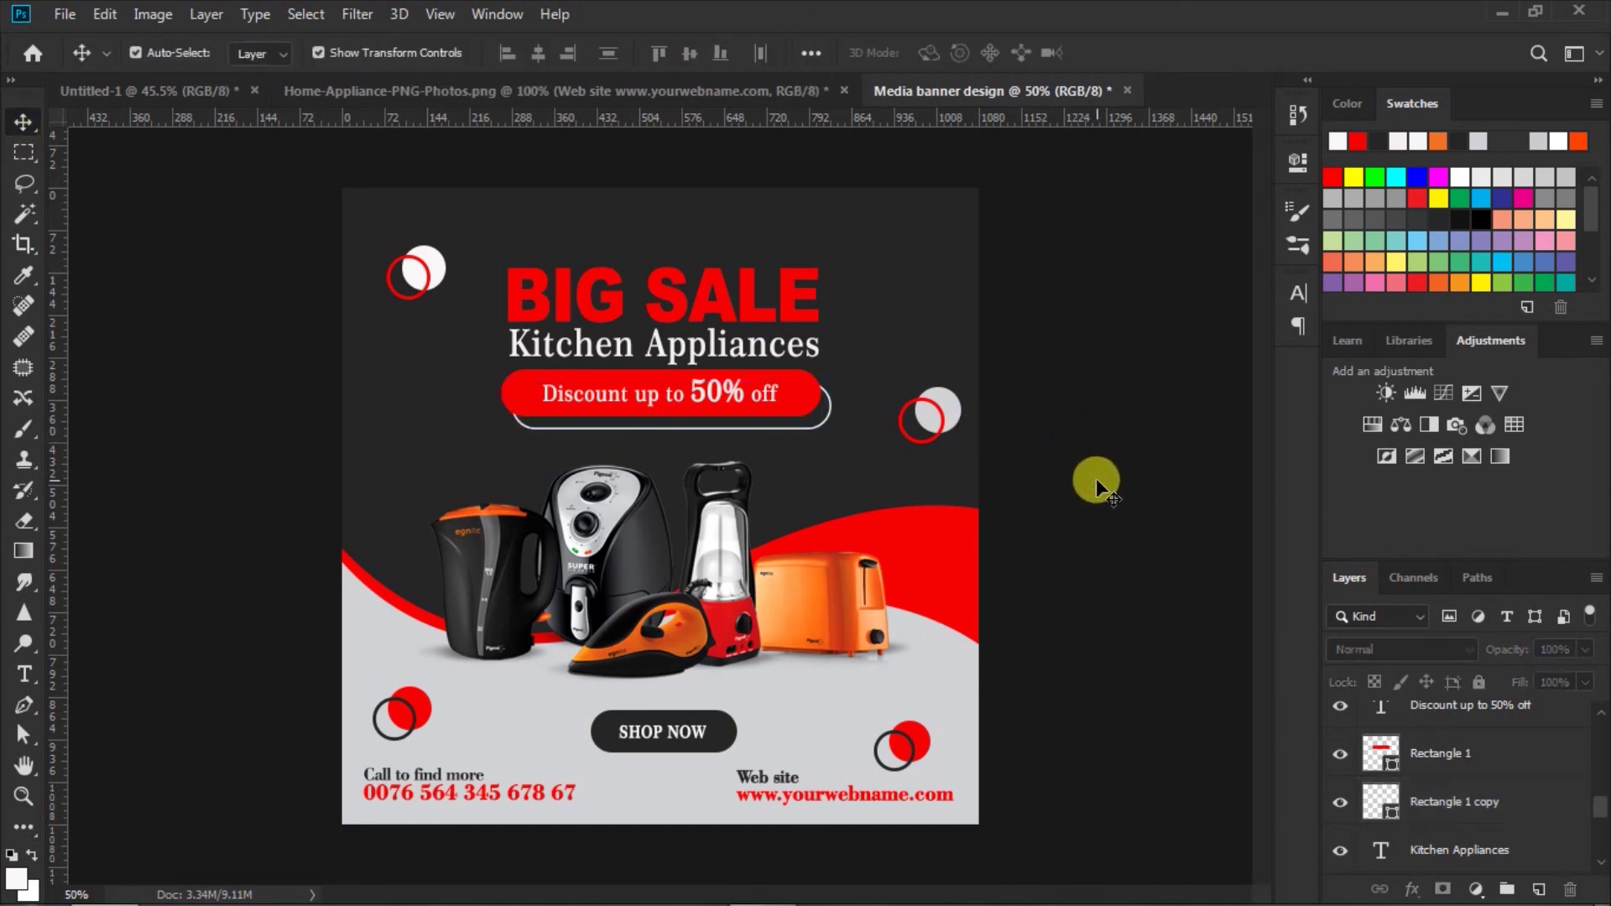